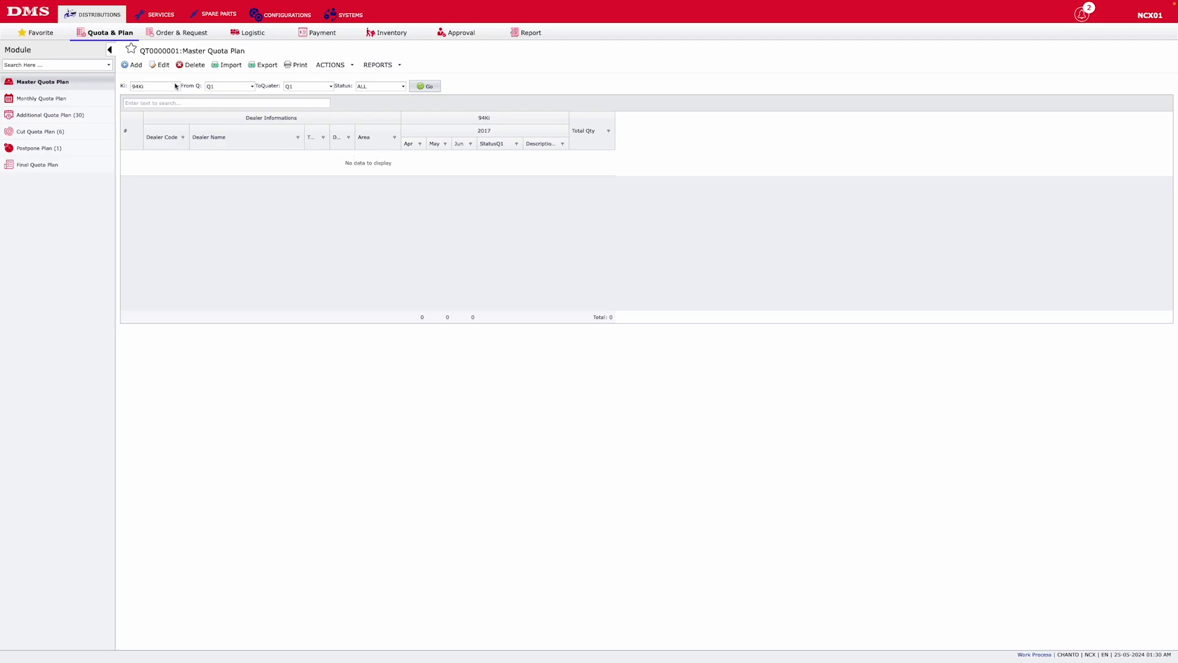
# Look over the Master Quota Plan page, including its blank new-record form and its available actions and reports
pyautogui.click(141, 69)
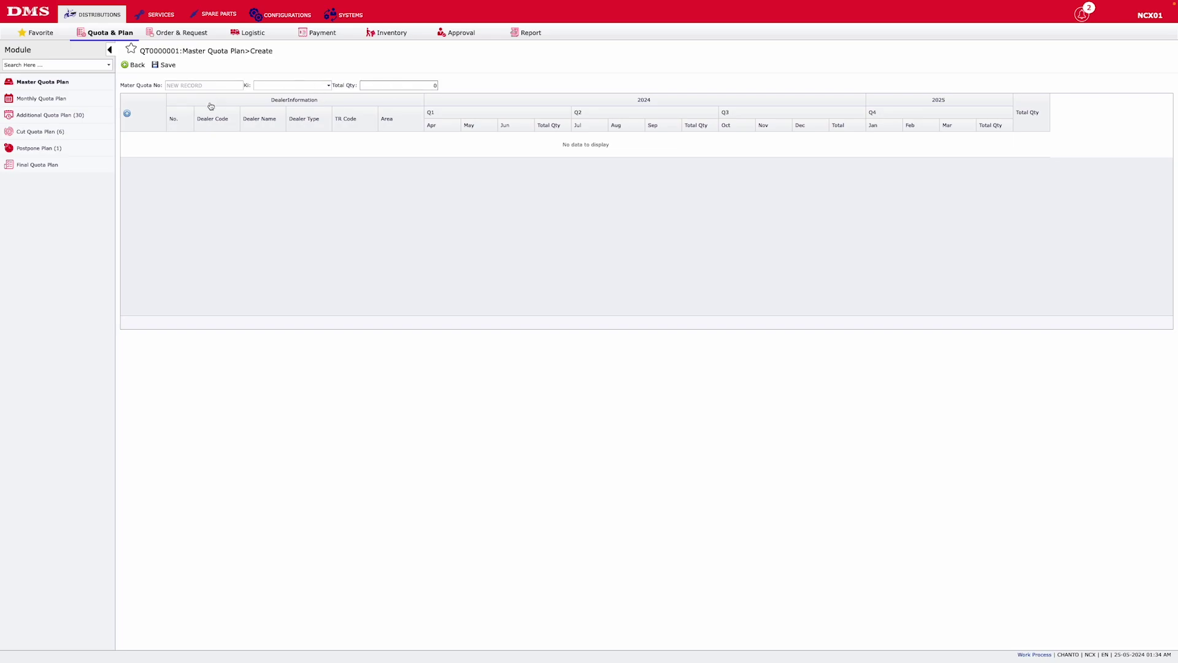
pyautogui.click(135, 65)
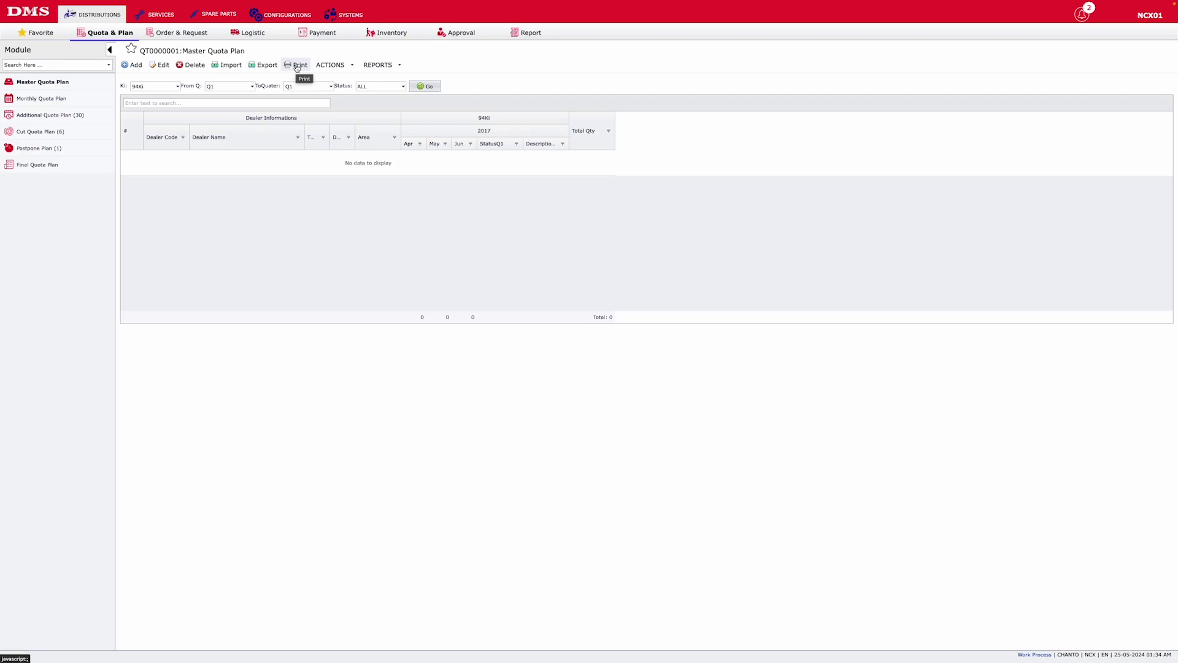
pyautogui.click(329, 65)
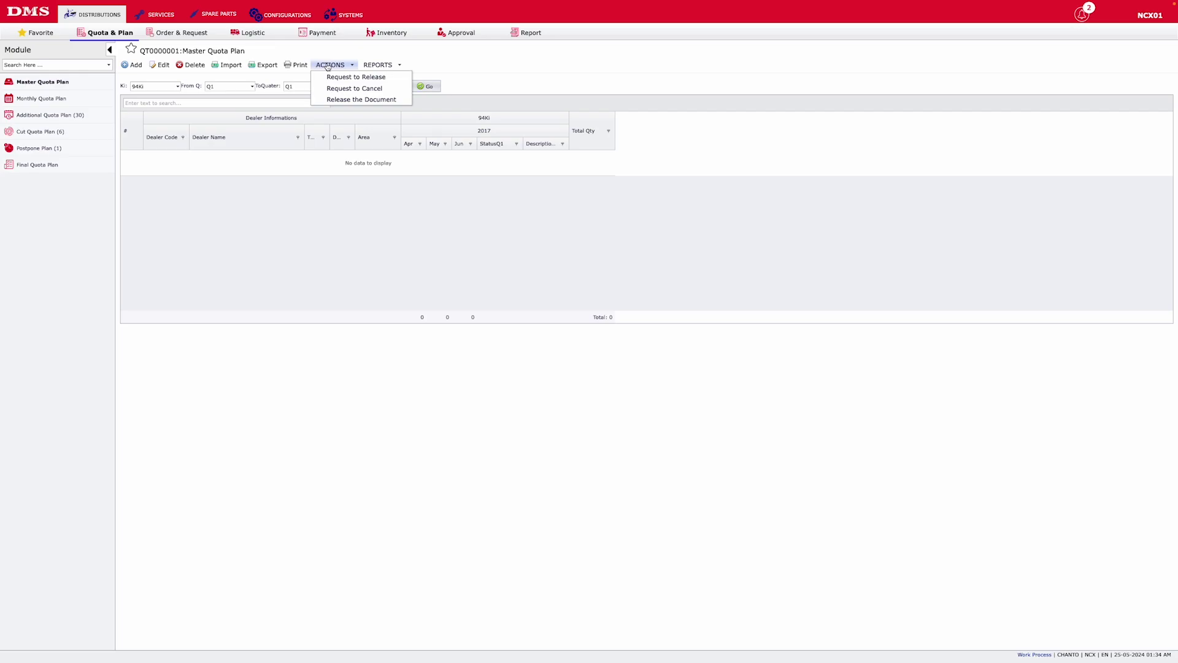
pyautogui.click(375, 65)
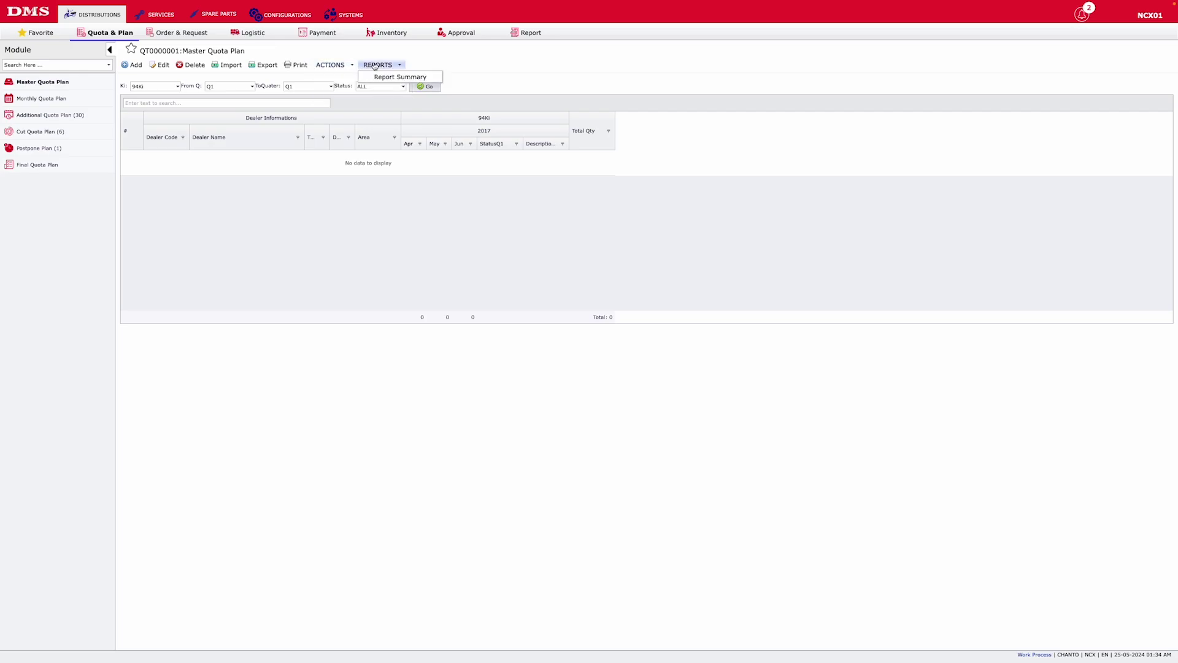
pyautogui.click(441, 65)
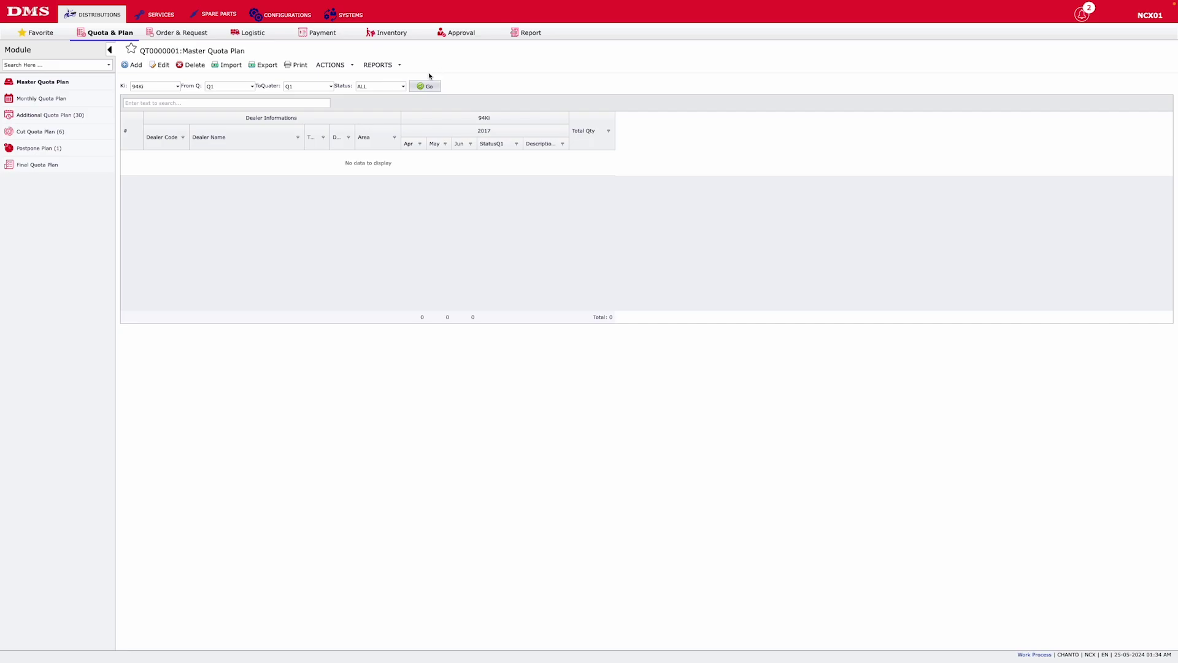
pyautogui.click(38, 116)
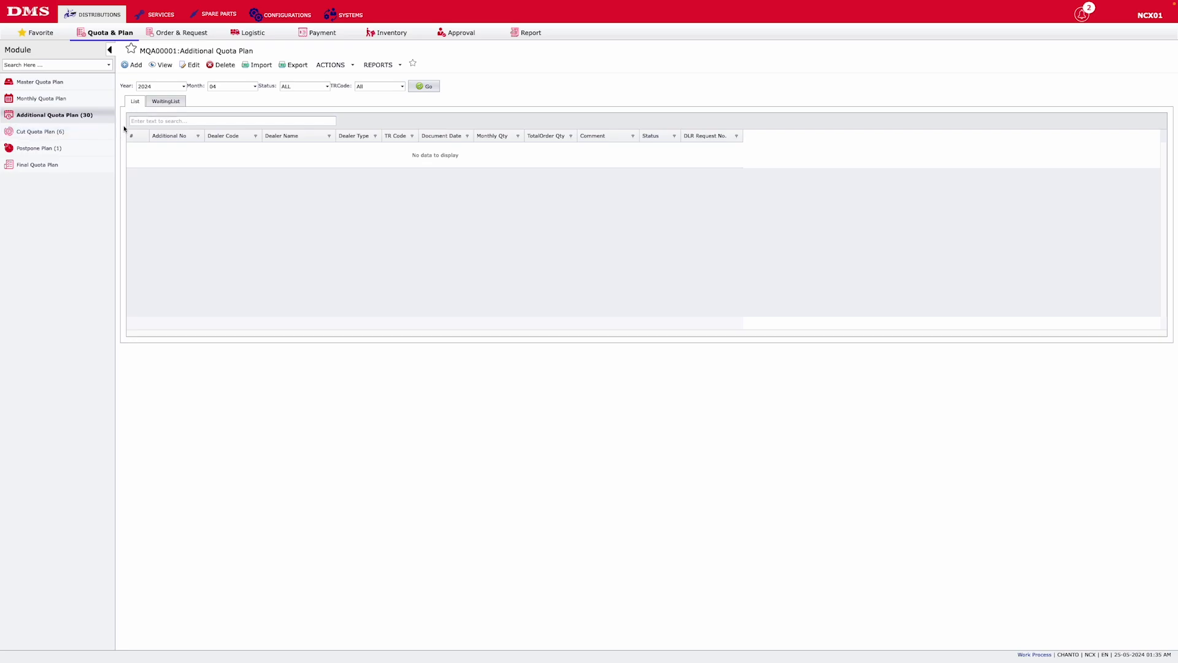
pyautogui.click(163, 102)
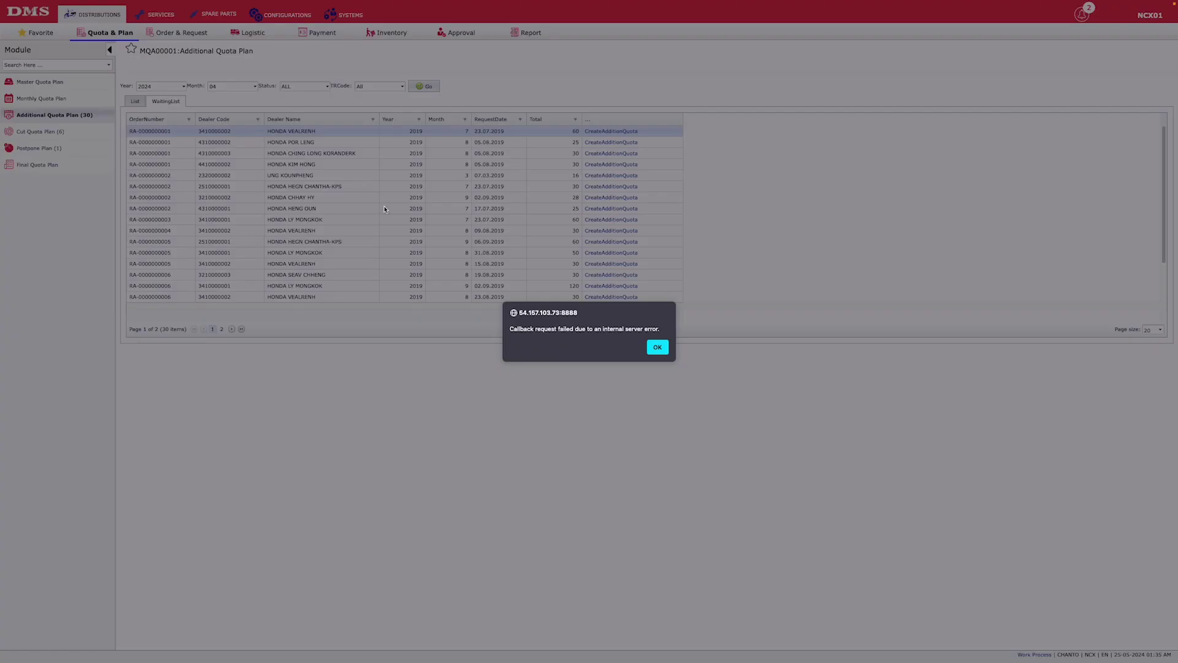
pyautogui.click(653, 342)
pyautogui.click(283, 153)
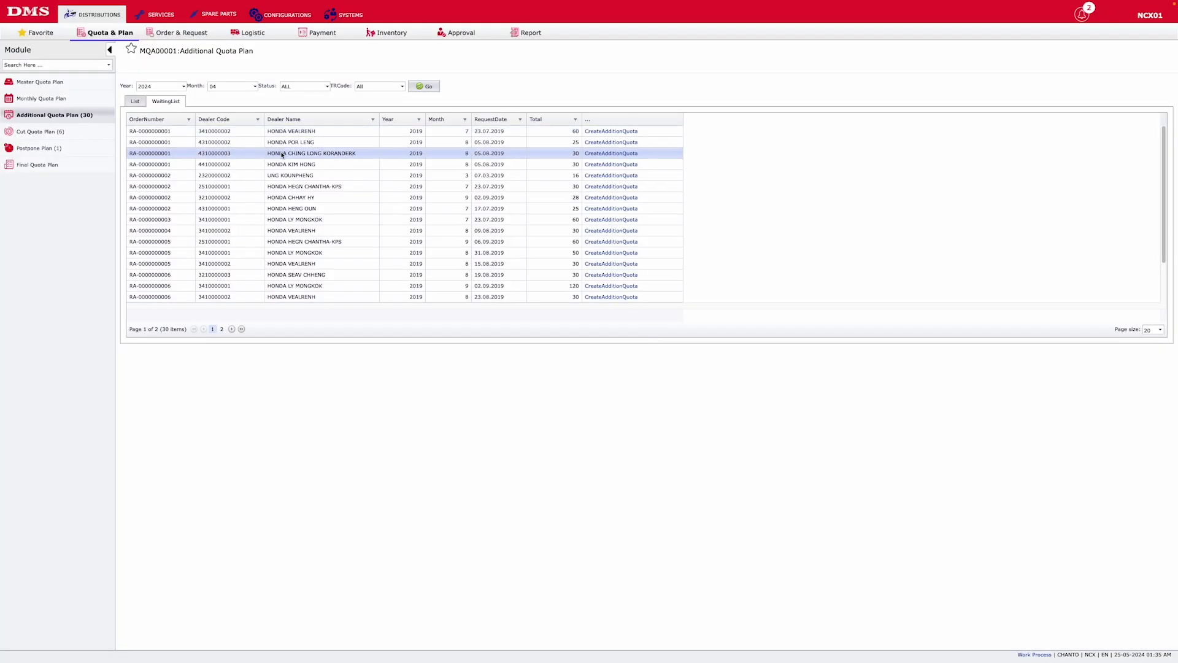
pyautogui.click(656, 356)
pyautogui.click(610, 132)
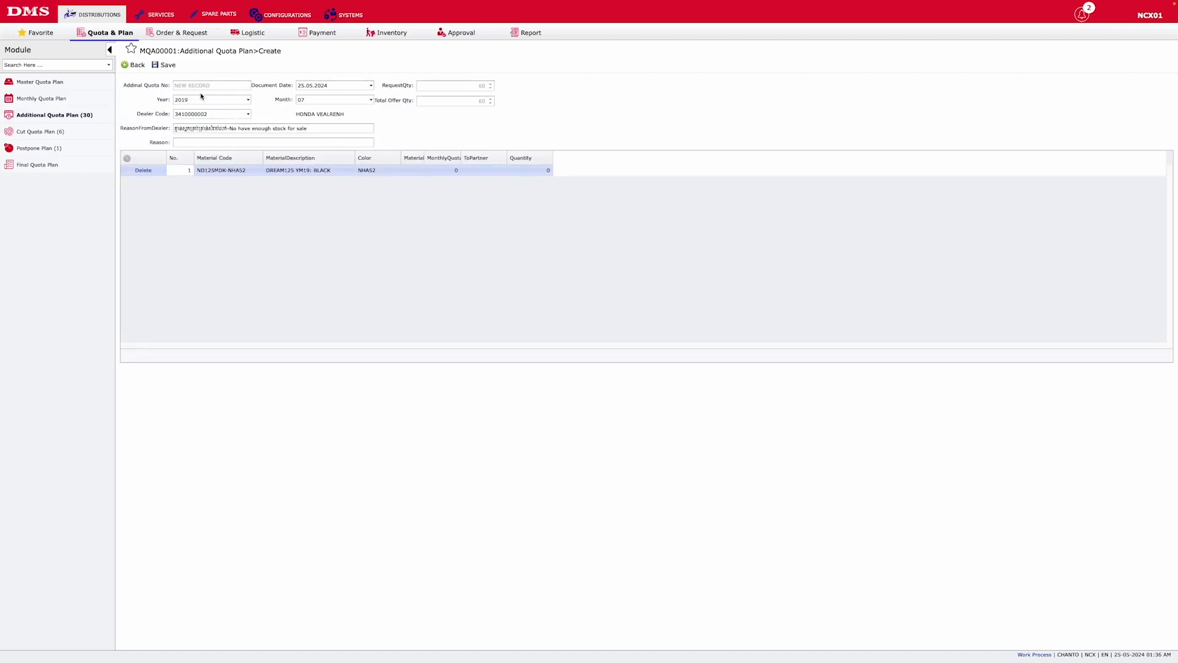
# Examine the additional quota form's dealer code choices, document date, dealer reason and the material row's code, description and color
pyautogui.moveTo(183, 114); pyautogui.dragTo(244, 115)
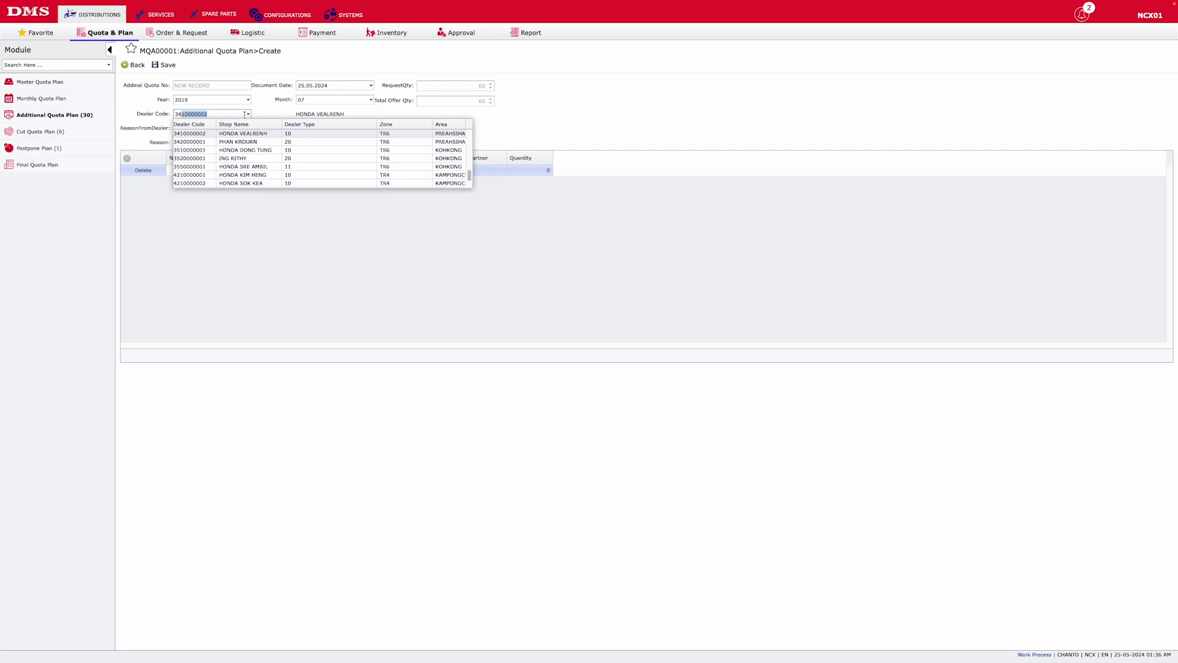
pyautogui.click(344, 84)
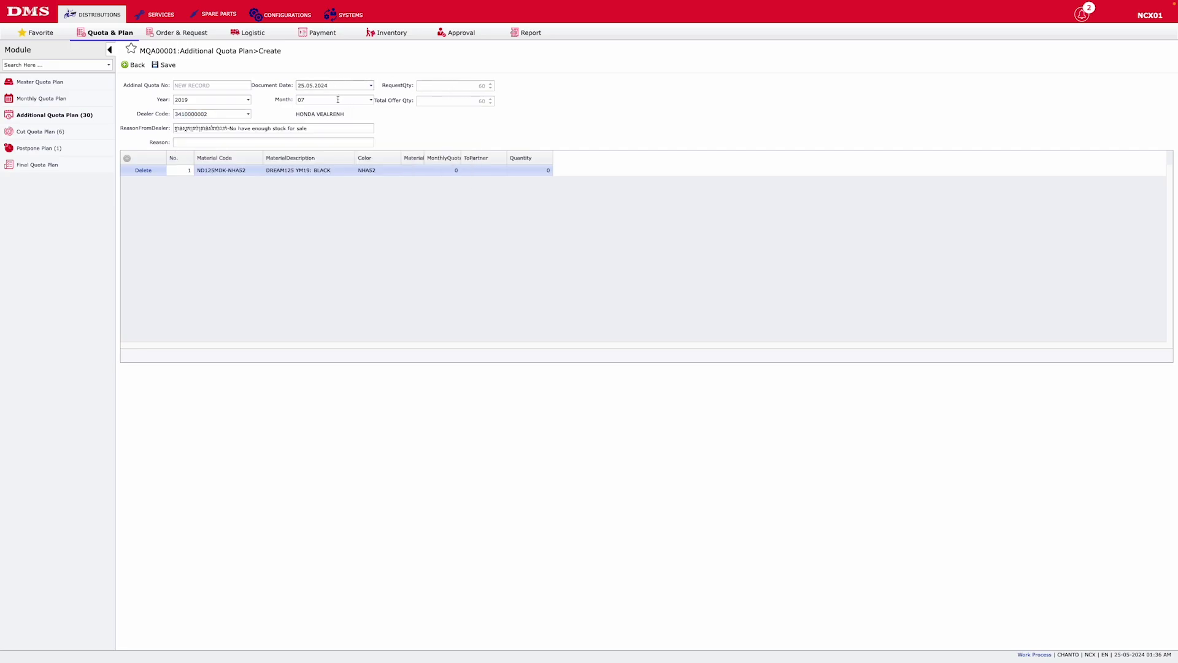
pyautogui.moveTo(335, 129); pyautogui.dragTo(238, 129)
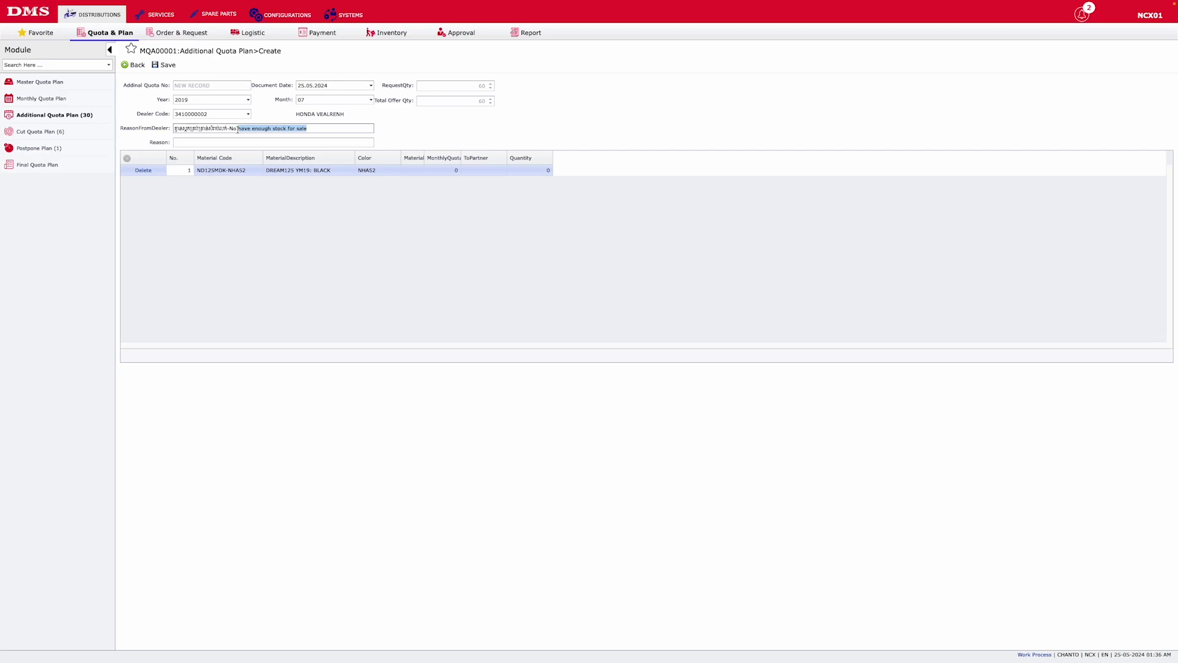
pyautogui.click(416, 126)
pyautogui.click(217, 170)
pyautogui.click(258, 170)
pyautogui.click(258, 171)
pyautogui.click(321, 172)
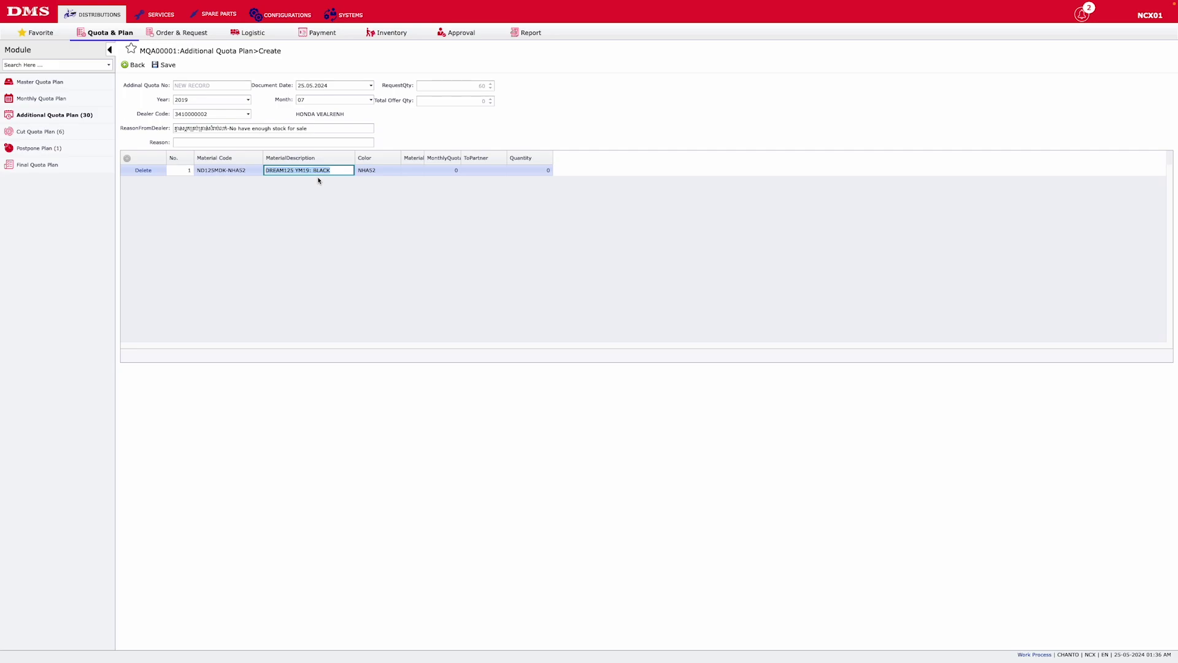
pyautogui.press('Tab')
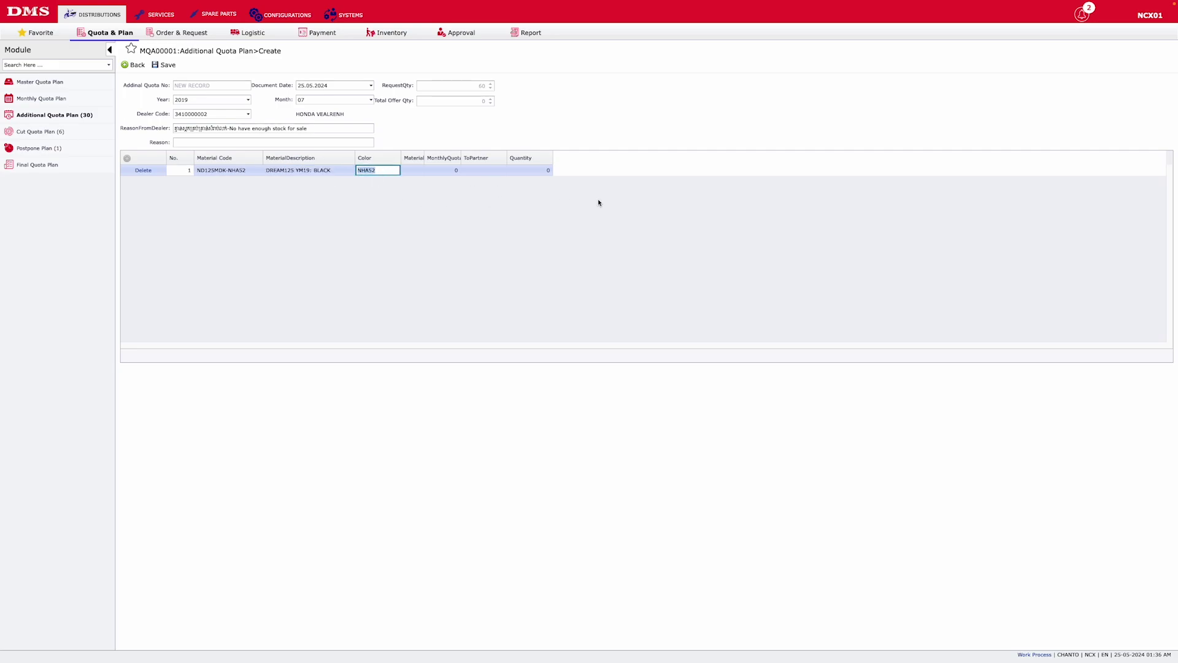
# Start a cut quota plan from the HONDA CHHIMNEANG request in the Cut Quota Plan waiting list
pyautogui.click(67, 136)
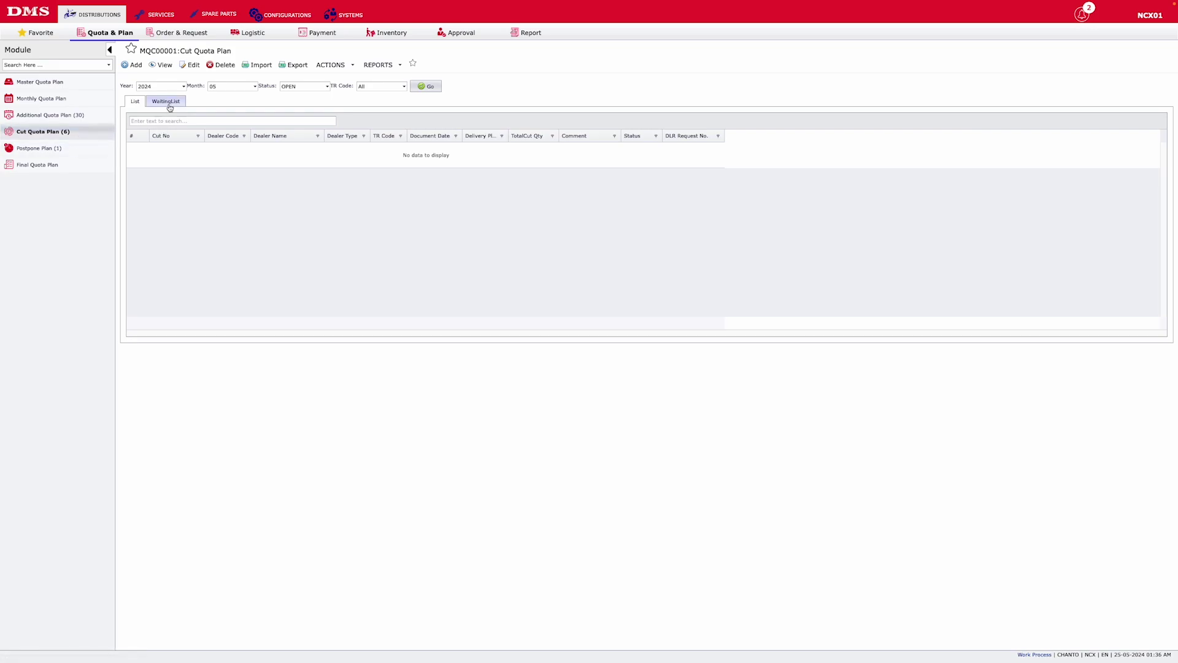
pyautogui.click(169, 105)
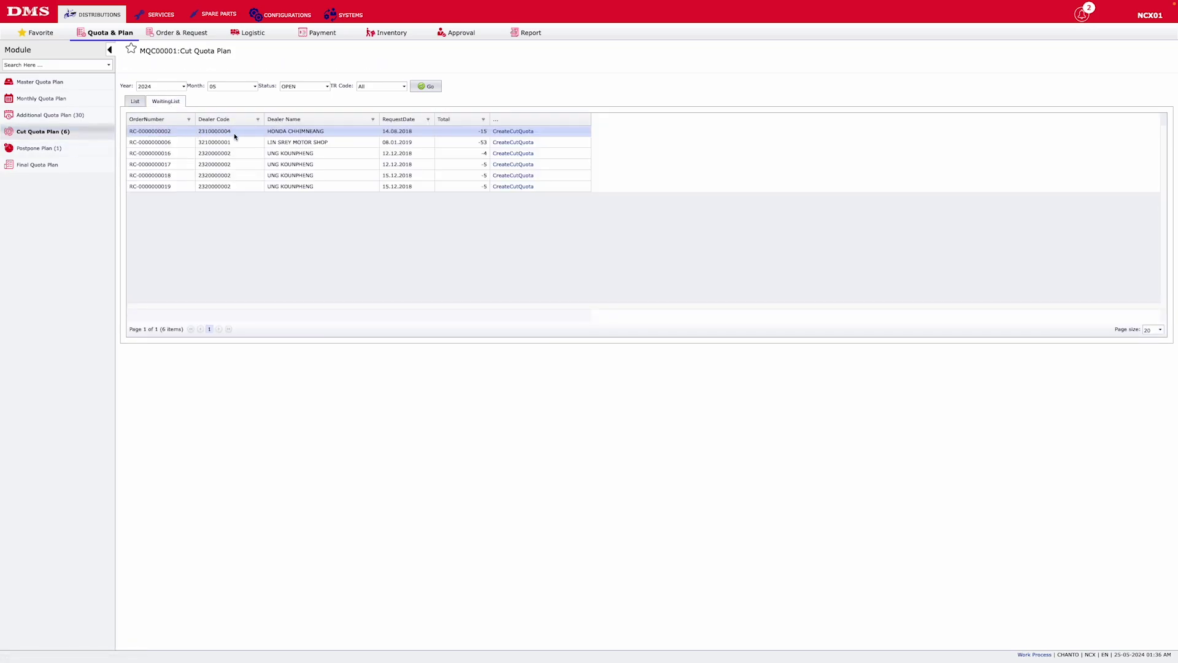
pyautogui.click(509, 131)
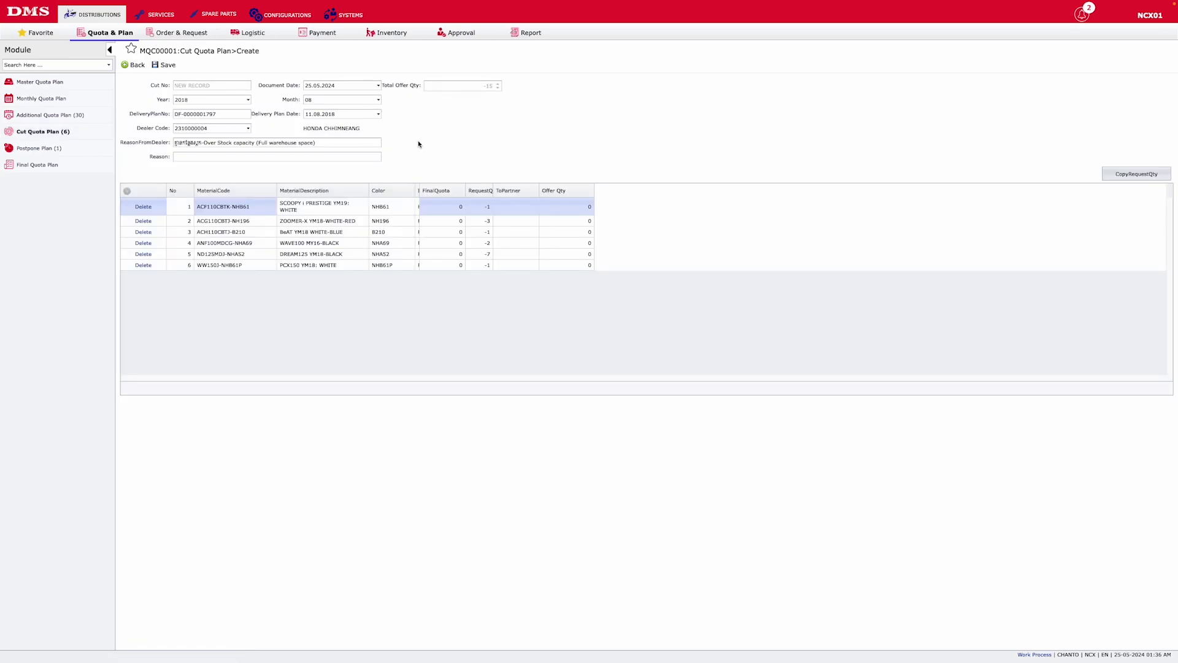
# Check the year and dealer code choices on the cut quota form and dismiss the alert
pyautogui.click(247, 101)
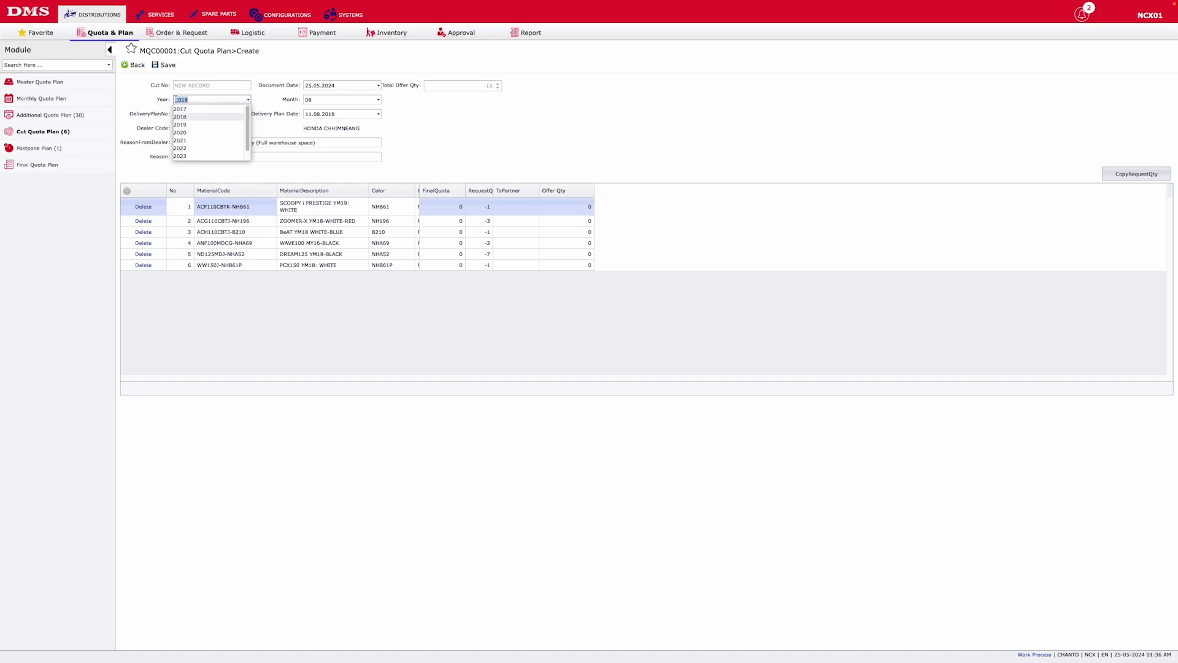
pyautogui.click(156, 104)
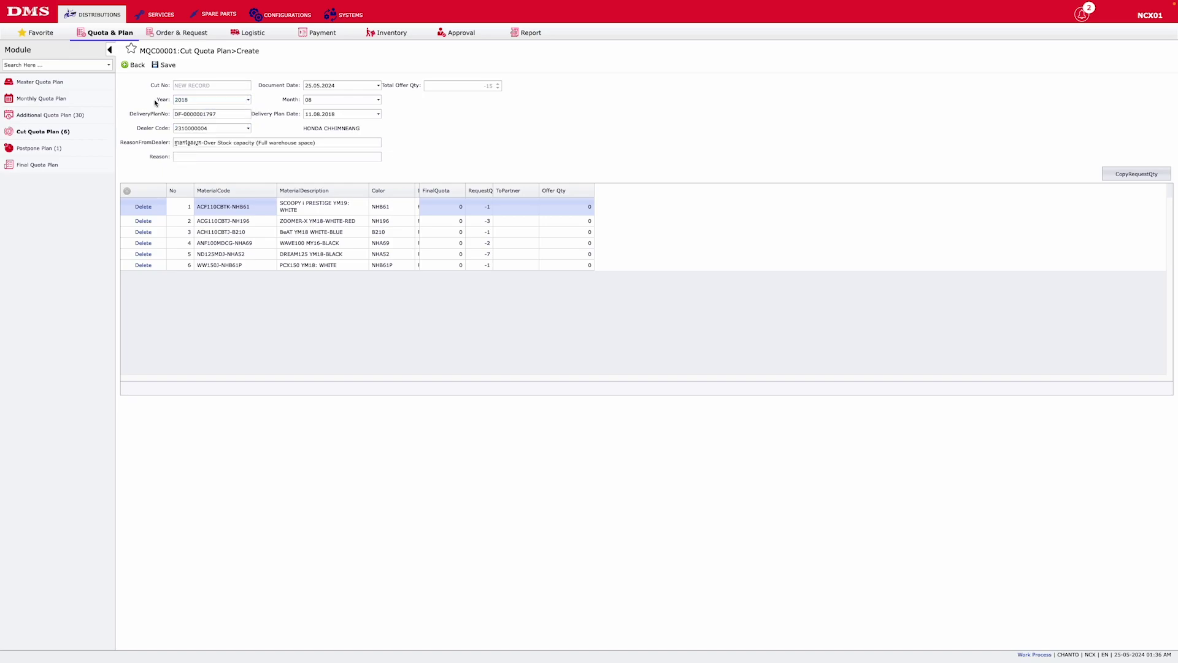
pyautogui.click(222, 128)
pyautogui.click(452, 131)
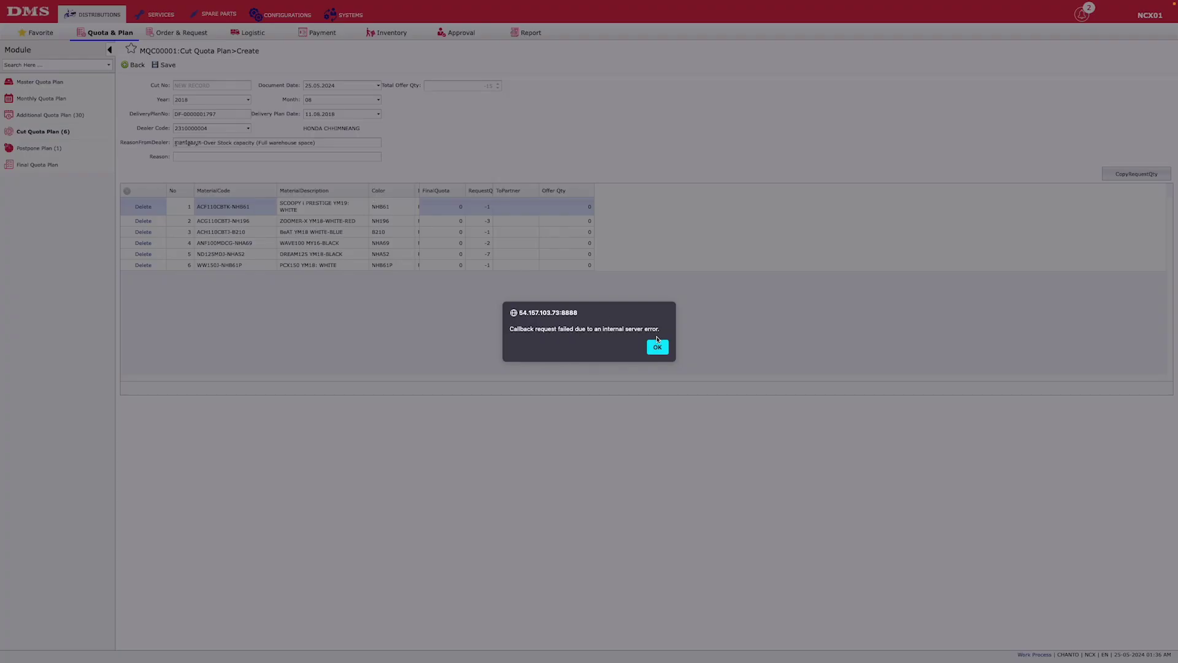
pyautogui.click(657, 347)
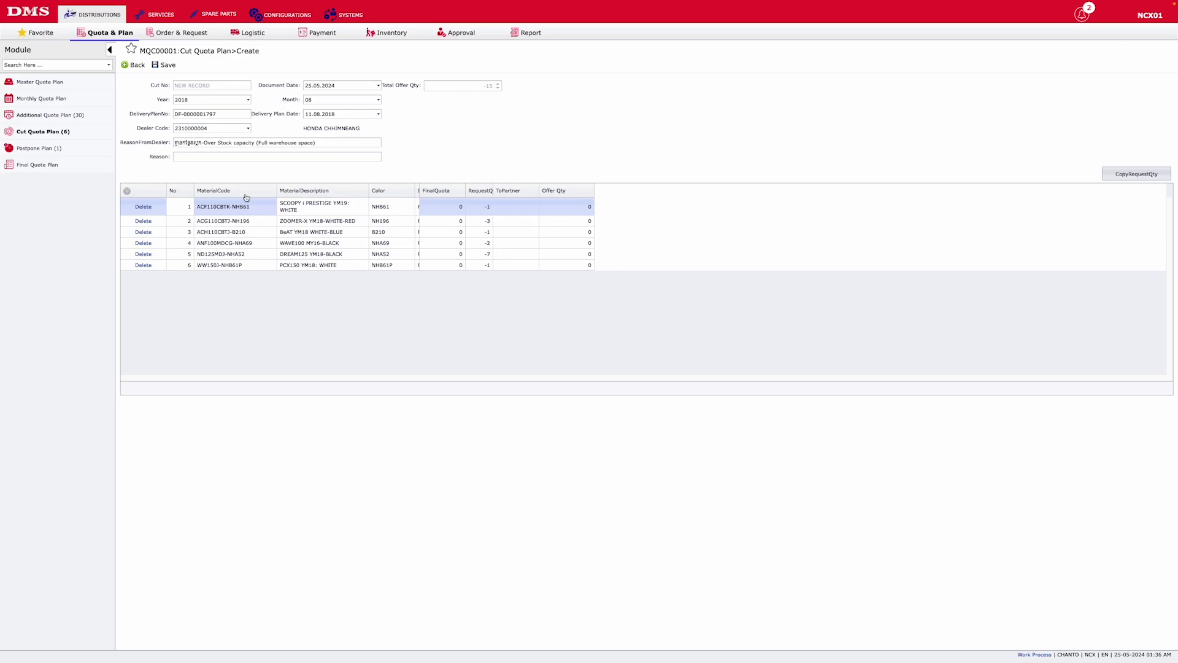
# Start a postpone plan from the only request in the Postpone Plan waiting list and review its dealer code and dealer reason
pyautogui.click(46, 152)
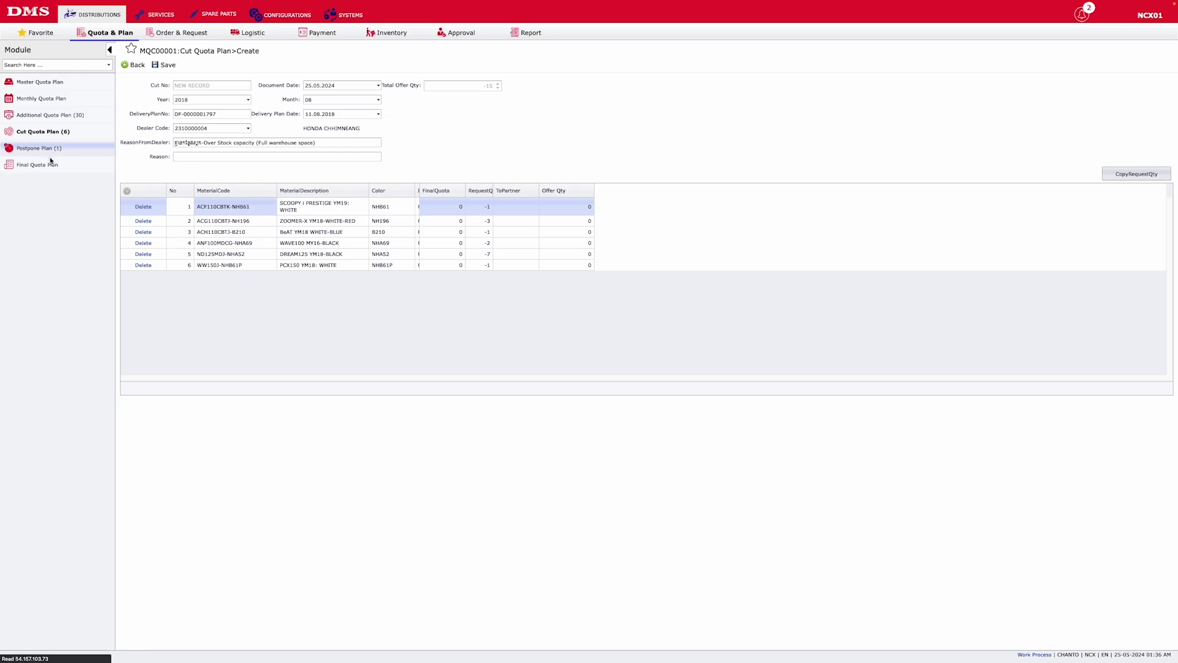
pyautogui.click(181, 102)
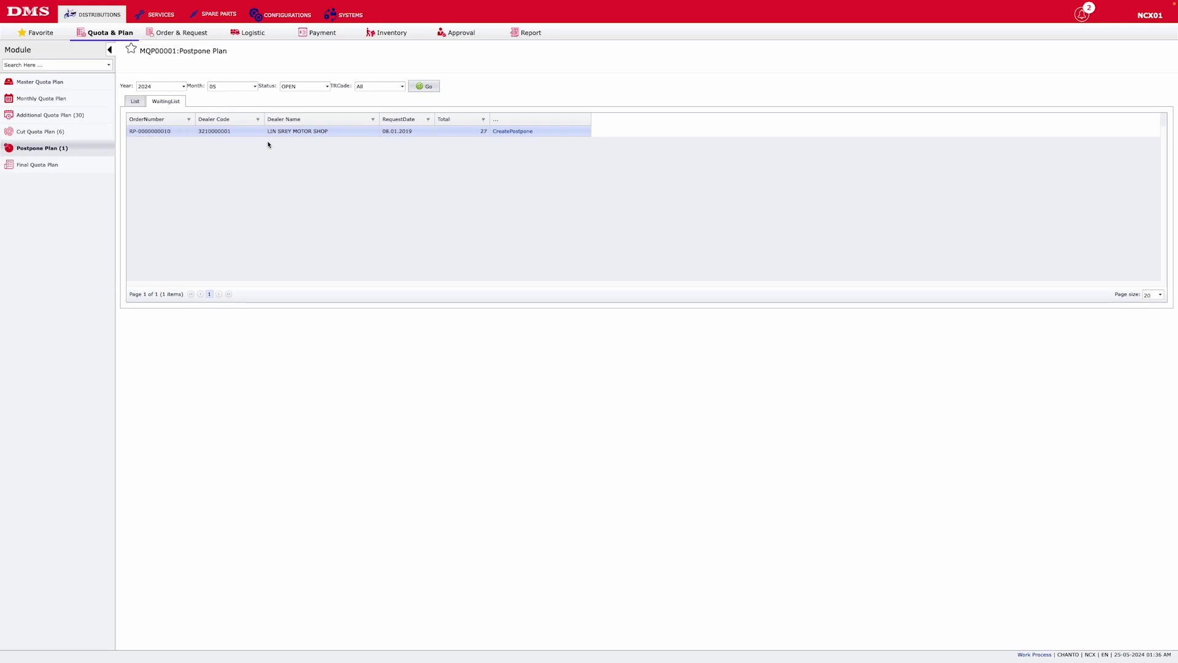
pyautogui.click(508, 132)
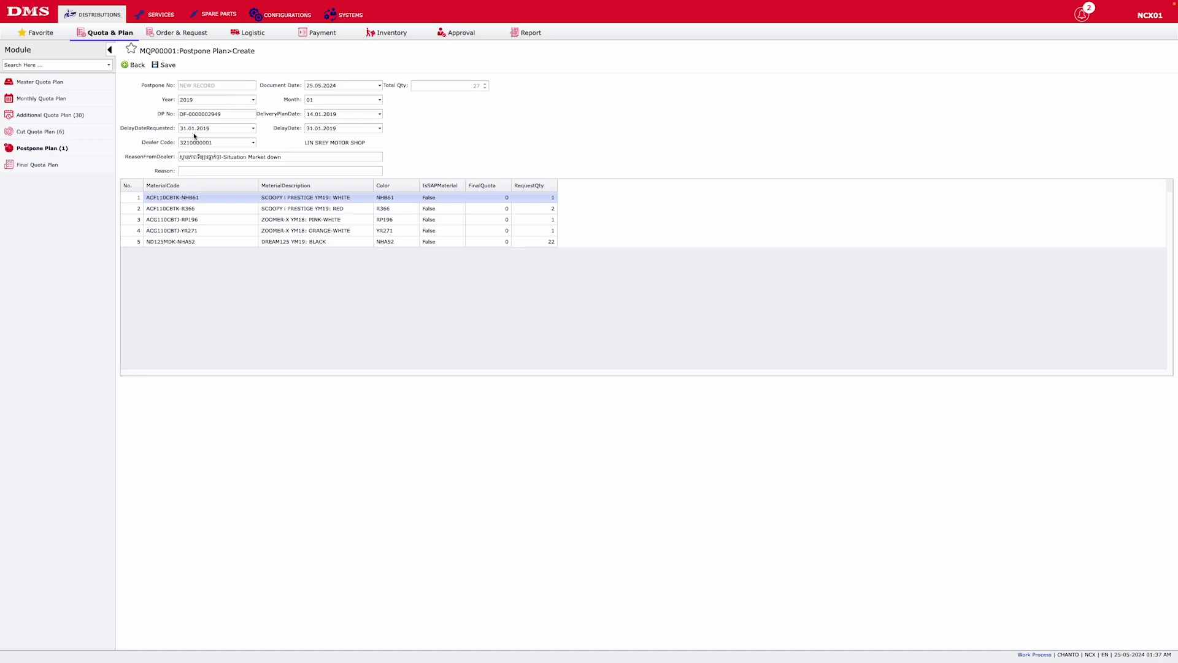
pyautogui.click(253, 142)
pyautogui.click(140, 147)
pyautogui.moveTo(233, 157); pyautogui.dragTo(271, 157)
# Check the report choices on the Final Quota Plan page and list the 2024 month 05 plans with status ALL
pyautogui.click(49, 169)
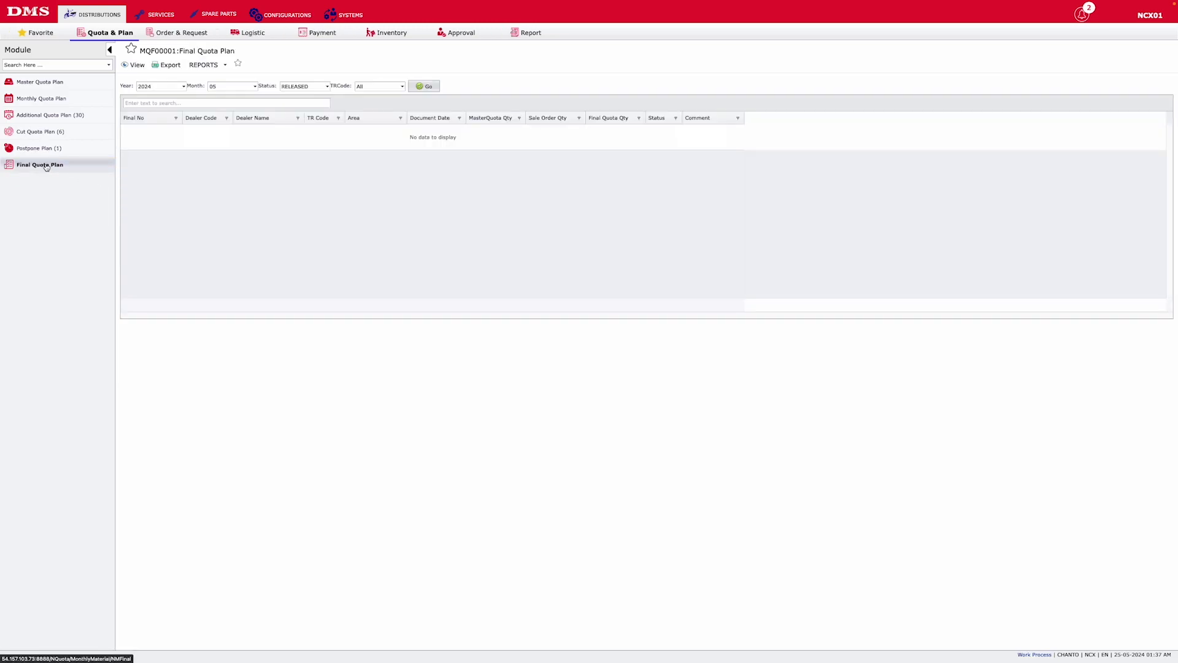
pyautogui.click(216, 68)
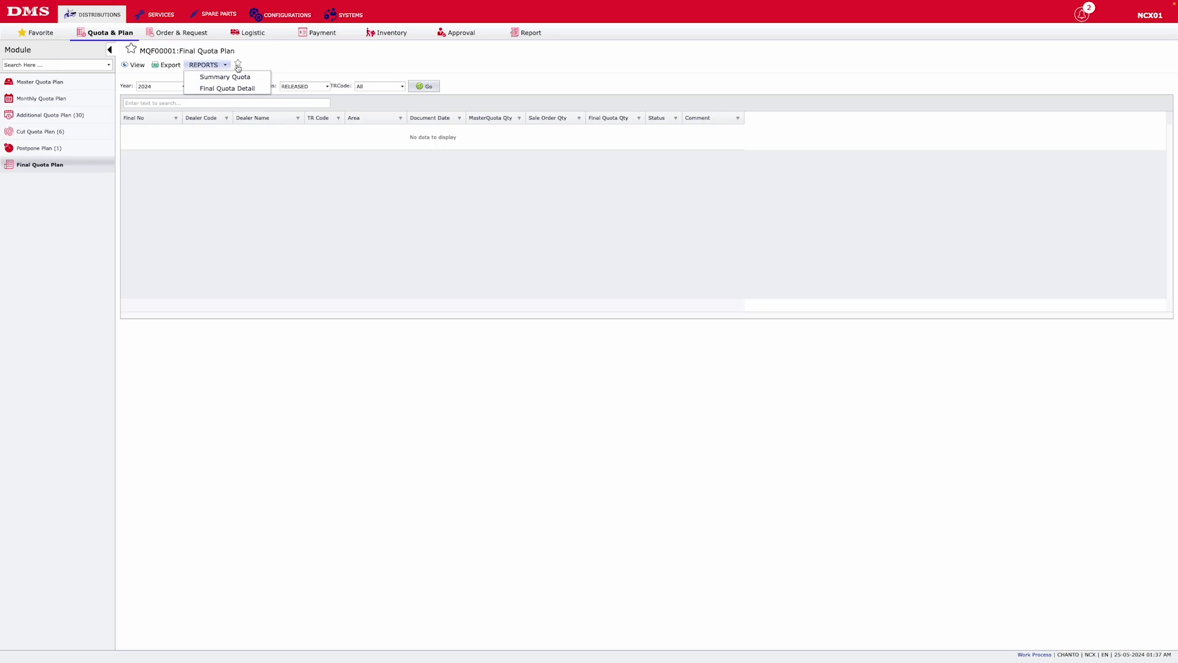
pyautogui.click(181, 87)
pyautogui.click(215, 87)
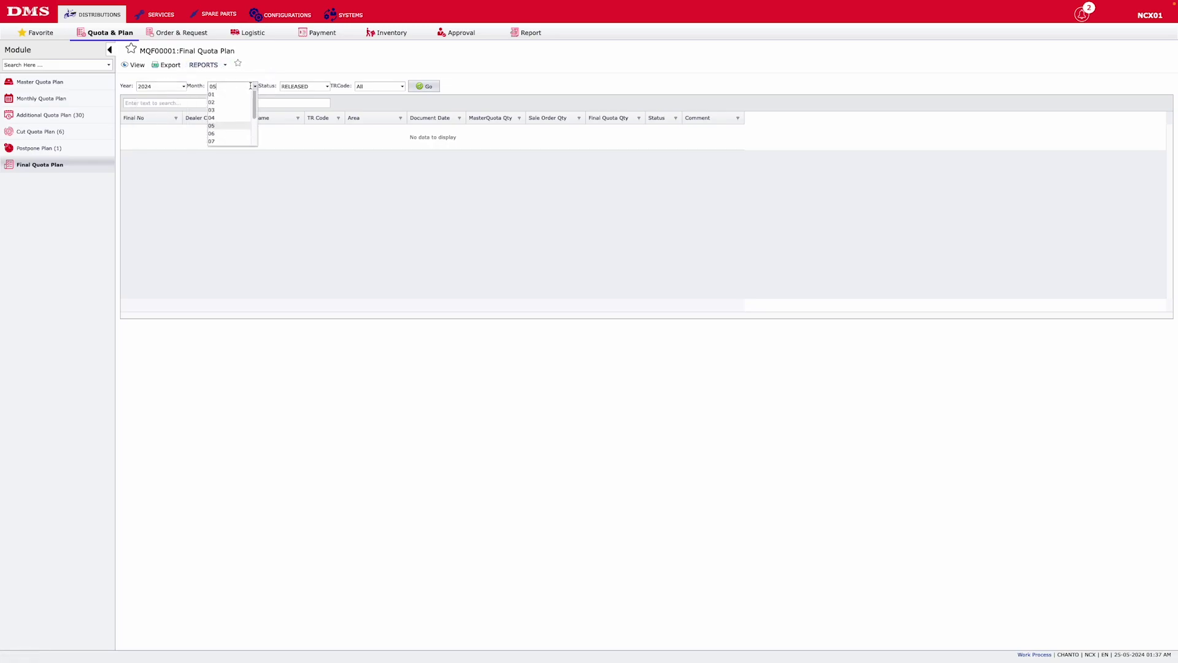
pyautogui.click(307, 86)
pyautogui.click(295, 127)
pyautogui.click(386, 86)
pyautogui.click(379, 86)
pyautogui.click(423, 86)
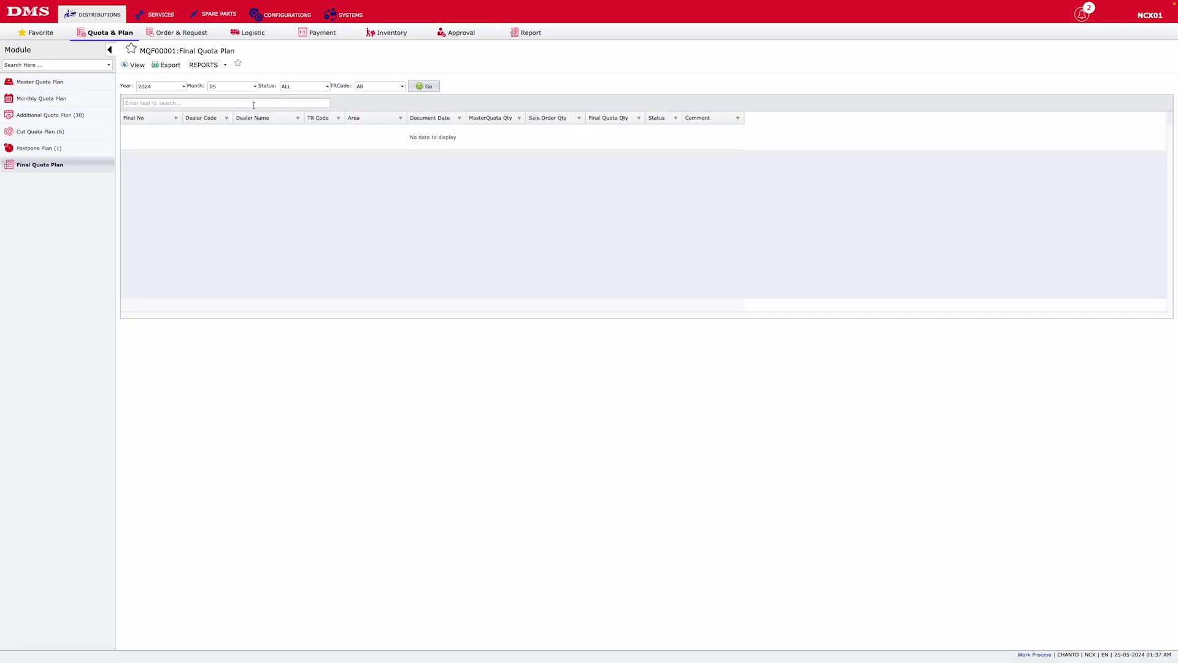
# Open the MC Order Request page under Order & Request and review its posting year, month, status and TR code filter choices
pyautogui.click(183, 33)
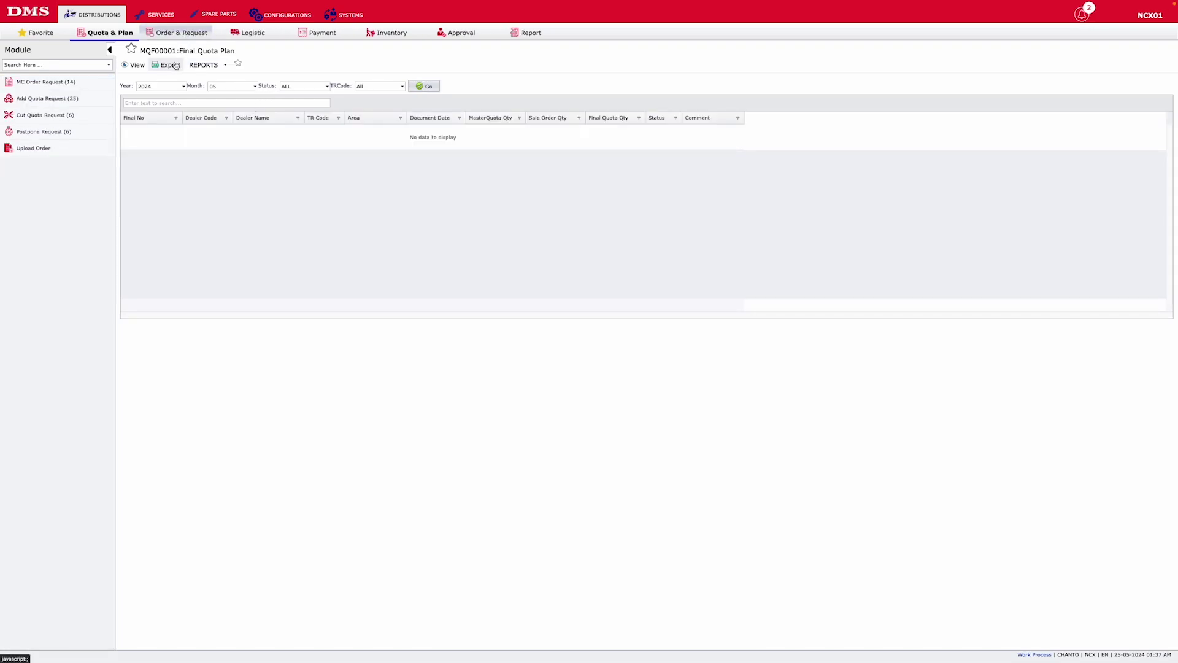
pyautogui.click(81, 86)
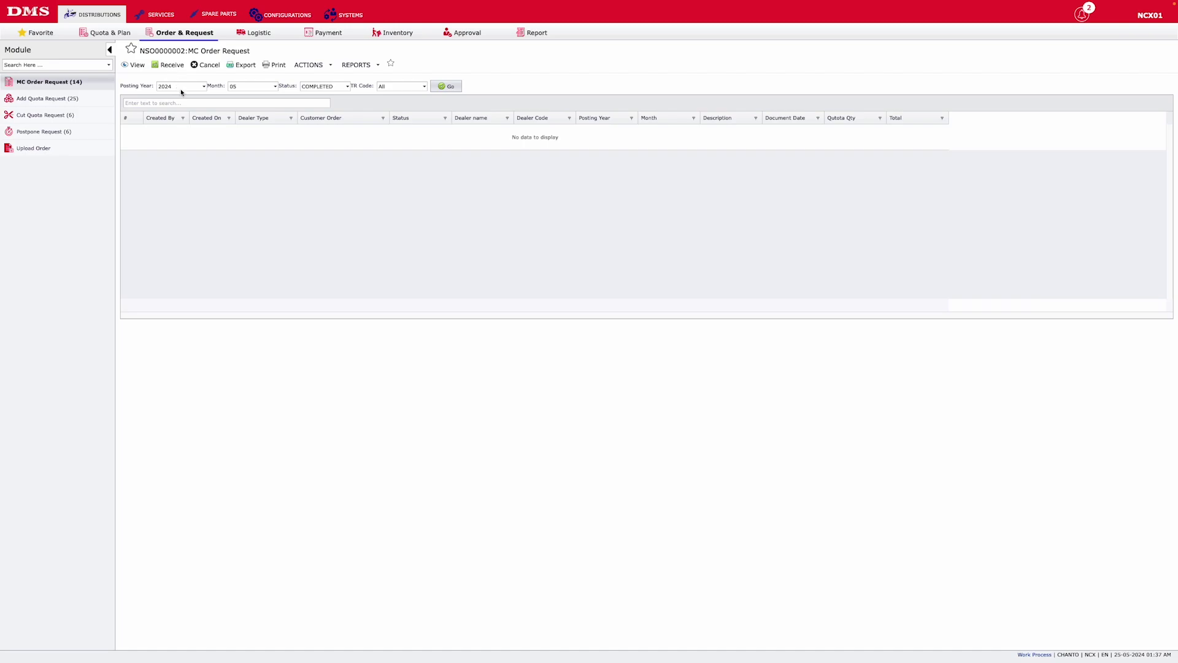
pyautogui.click(204, 86)
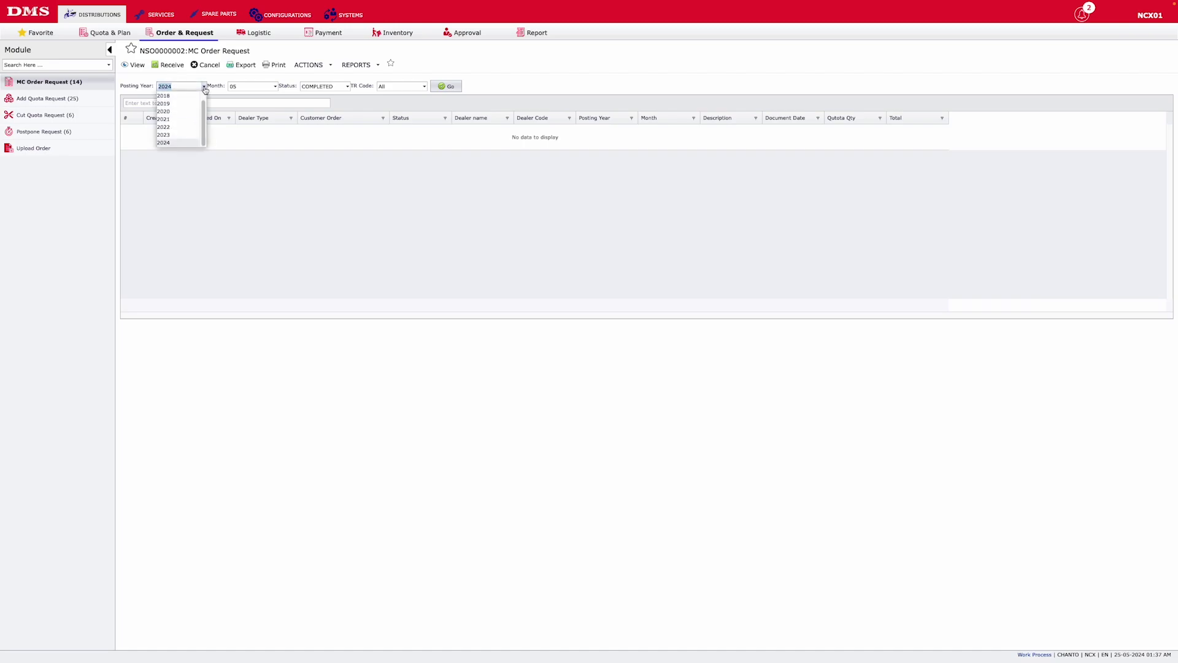
pyautogui.click(275, 86)
pyautogui.click(304, 87)
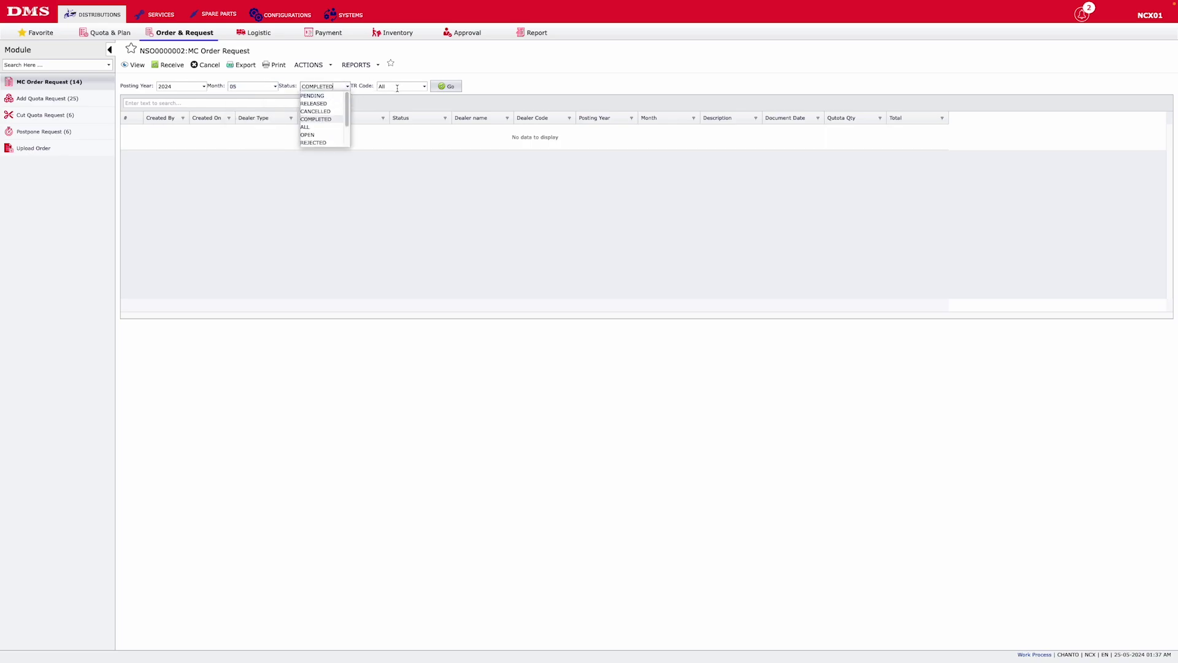
pyautogui.click(397, 88)
pyautogui.click(457, 72)
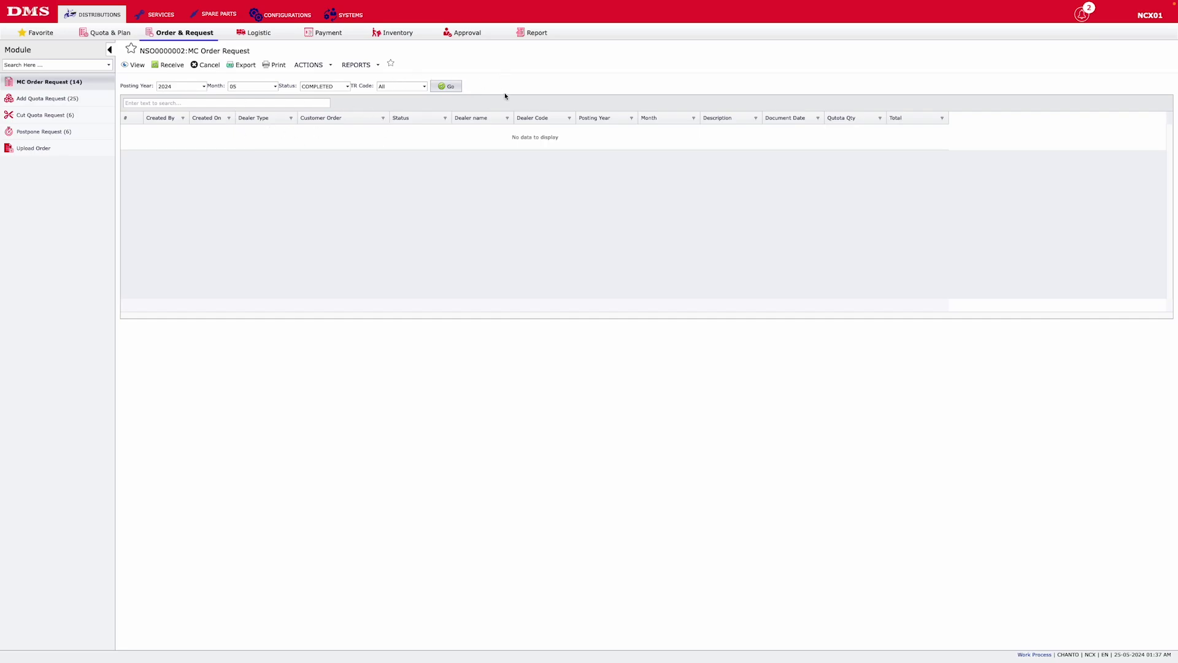
# Open a blank new-record form for an Add Quota Request
pyautogui.click(44, 99)
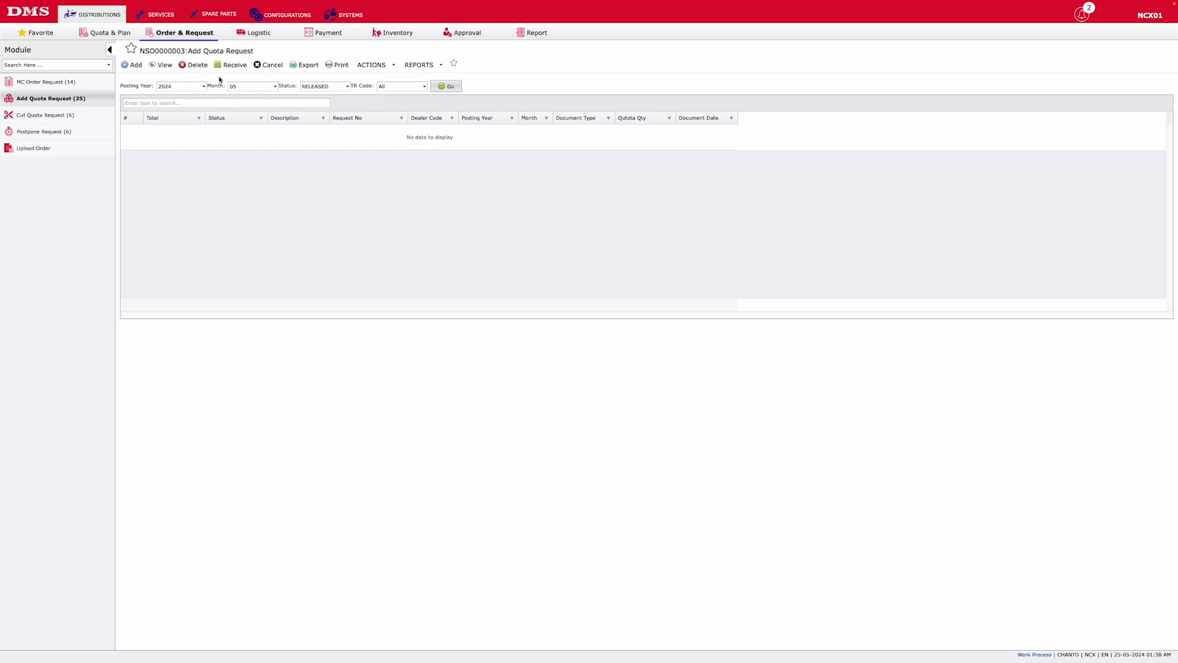
pyautogui.click(136, 66)
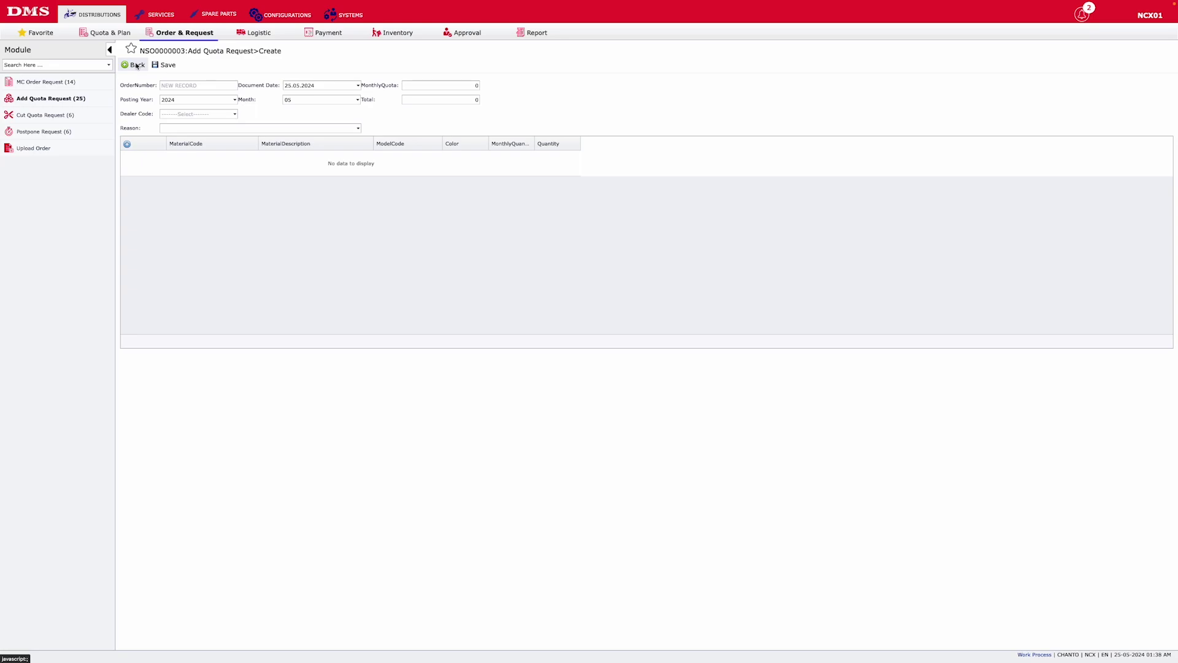
# Fill in the Add Quota Request with dealer GL Finance Plc. and the reason High demand, keeping posting year 2024
pyautogui.click(187, 99)
pyautogui.click(188, 99)
pyautogui.click(185, 114)
pyautogui.click(215, 135)
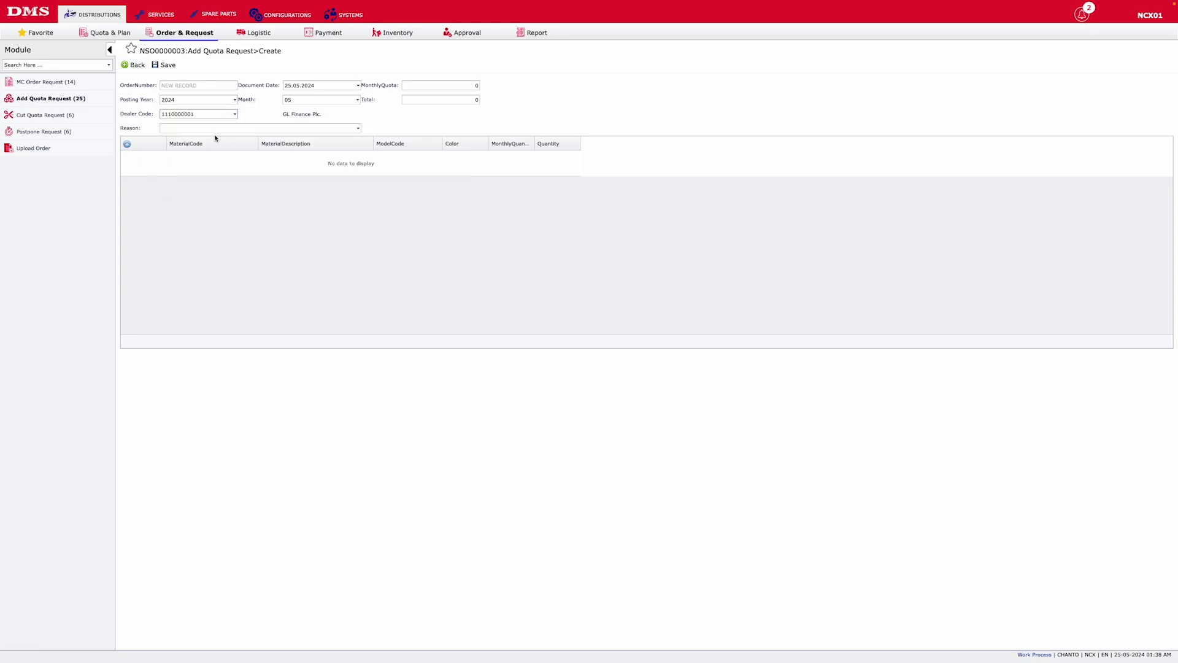
pyautogui.click(214, 129)
pyautogui.click(226, 148)
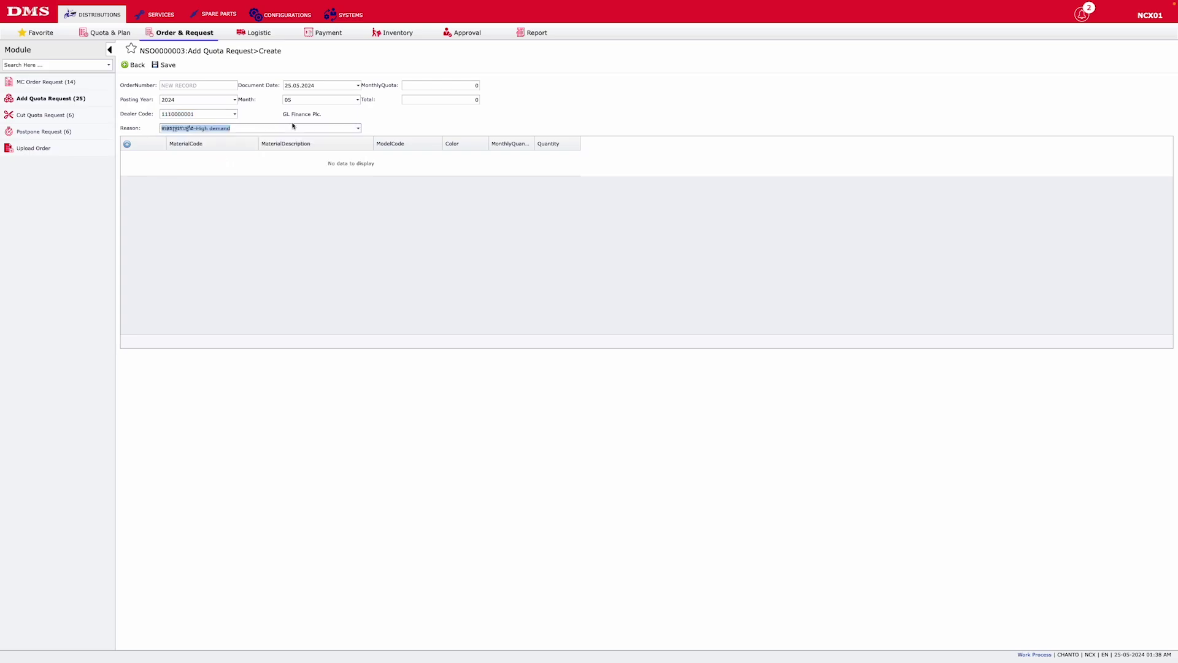
# Insert a new material row in the Add Quota Request and try to save the request
pyautogui.click(449, 84)
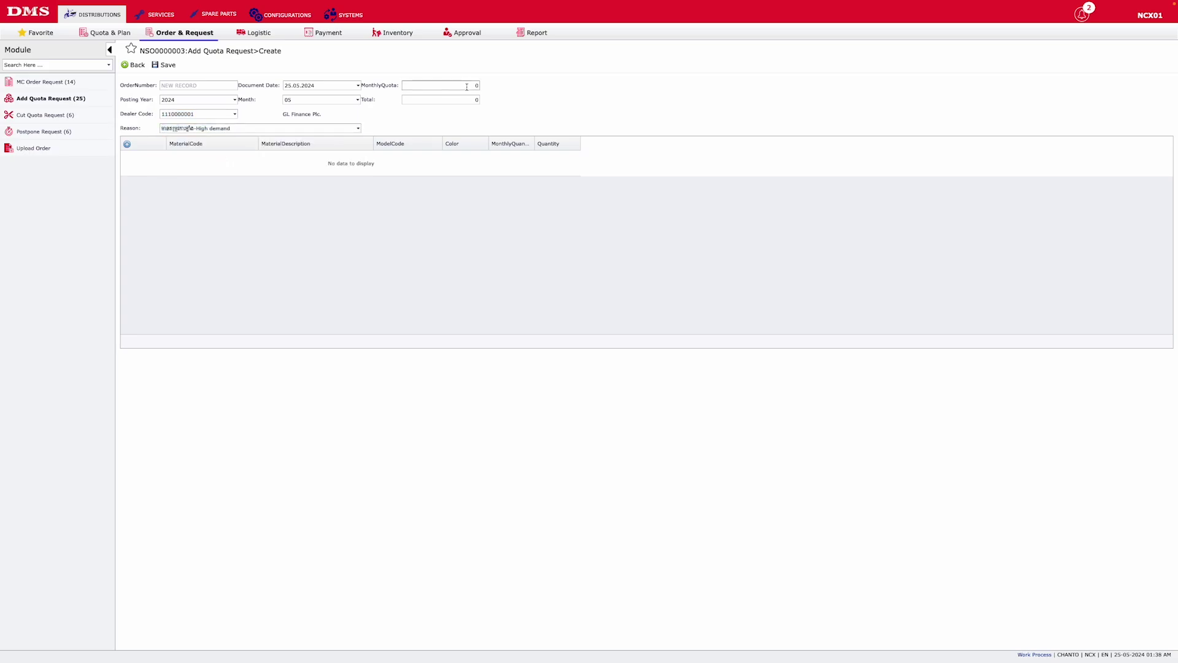
pyautogui.click(127, 145)
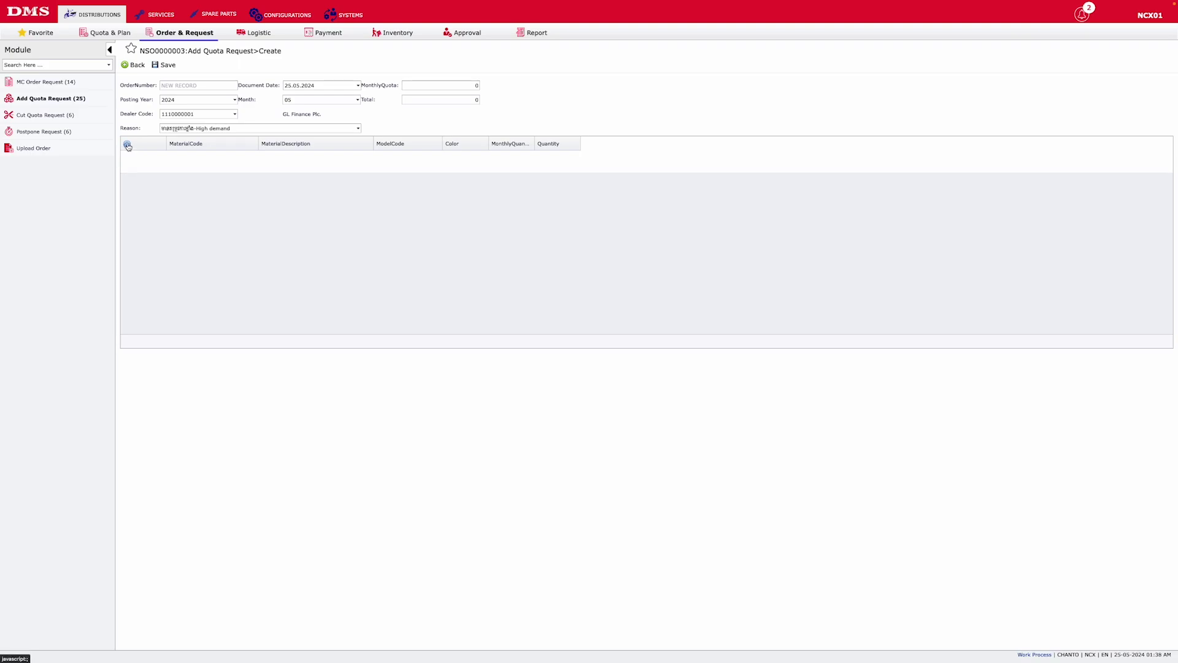
pyautogui.click(164, 66)
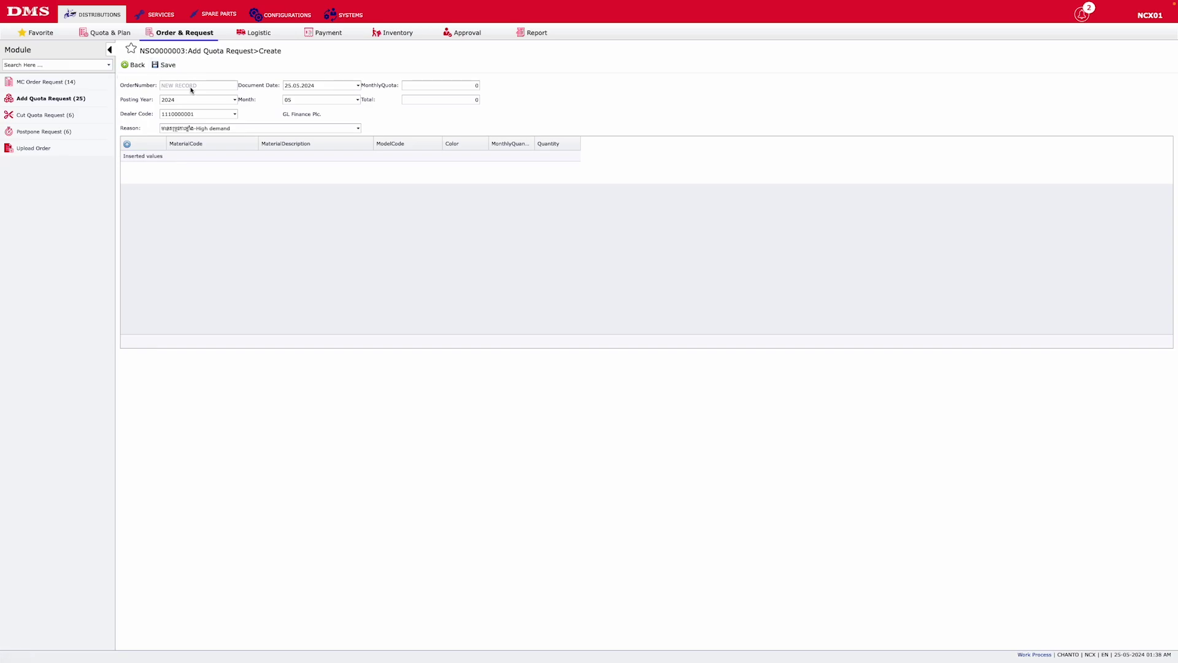
# Leave the Add Quota Request and open a blank new-record form for a Cut Quota Request
pyautogui.click(43, 115)
pyautogui.click(640, 352)
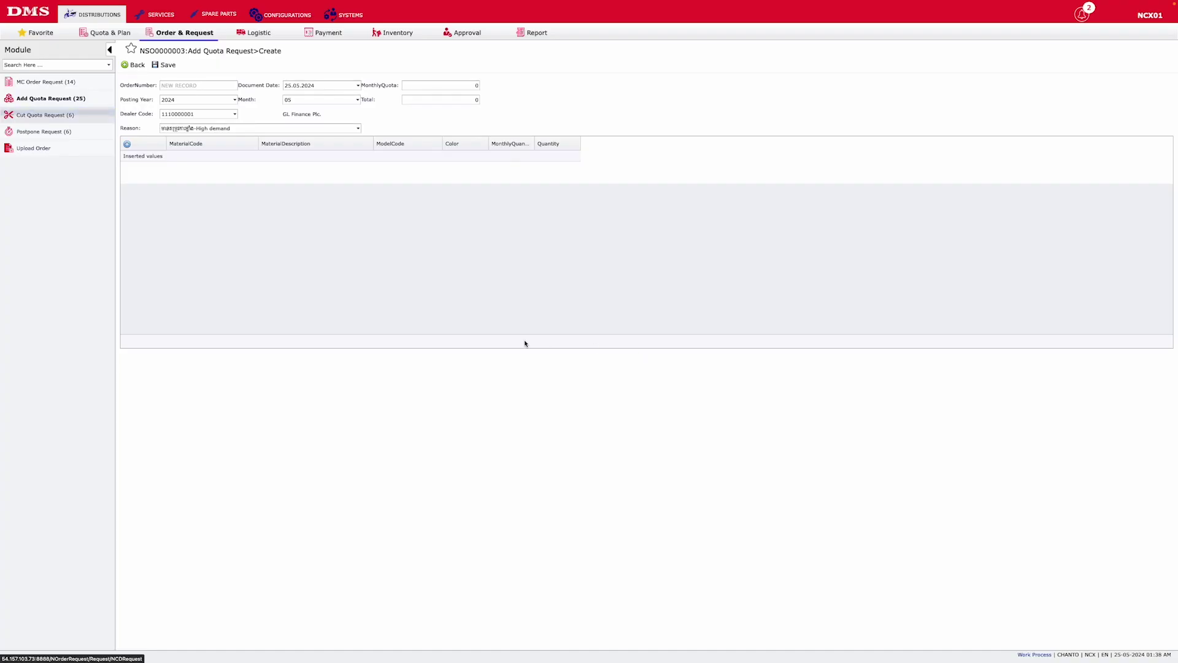
pyautogui.click(73, 118)
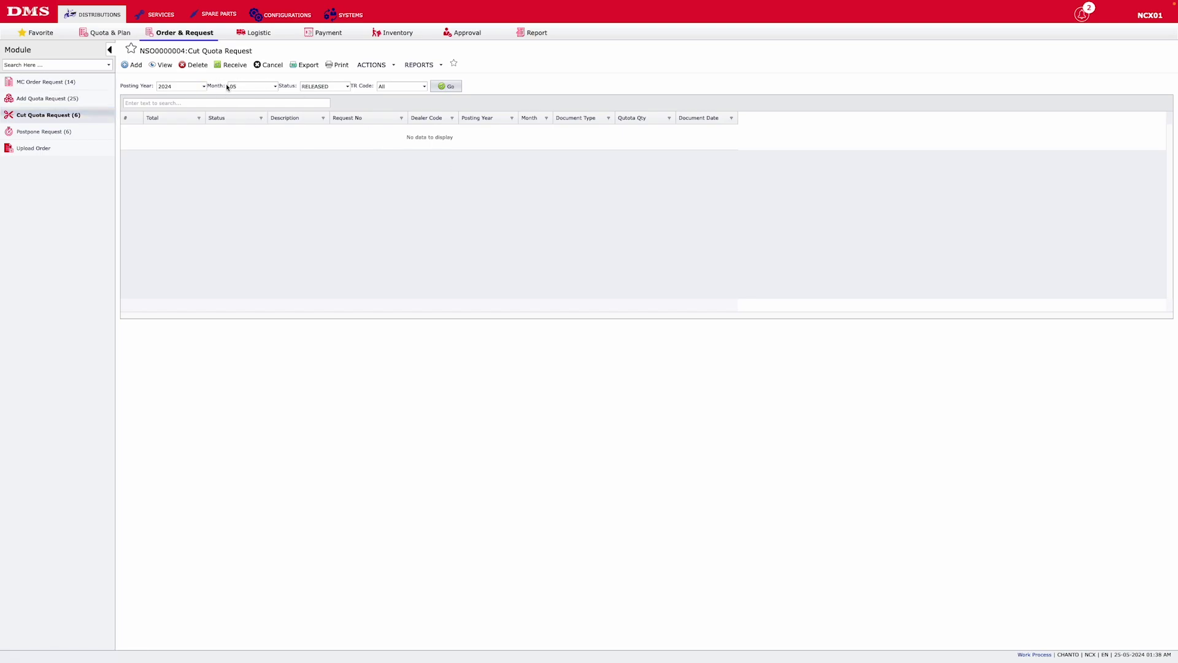
pyautogui.click(133, 65)
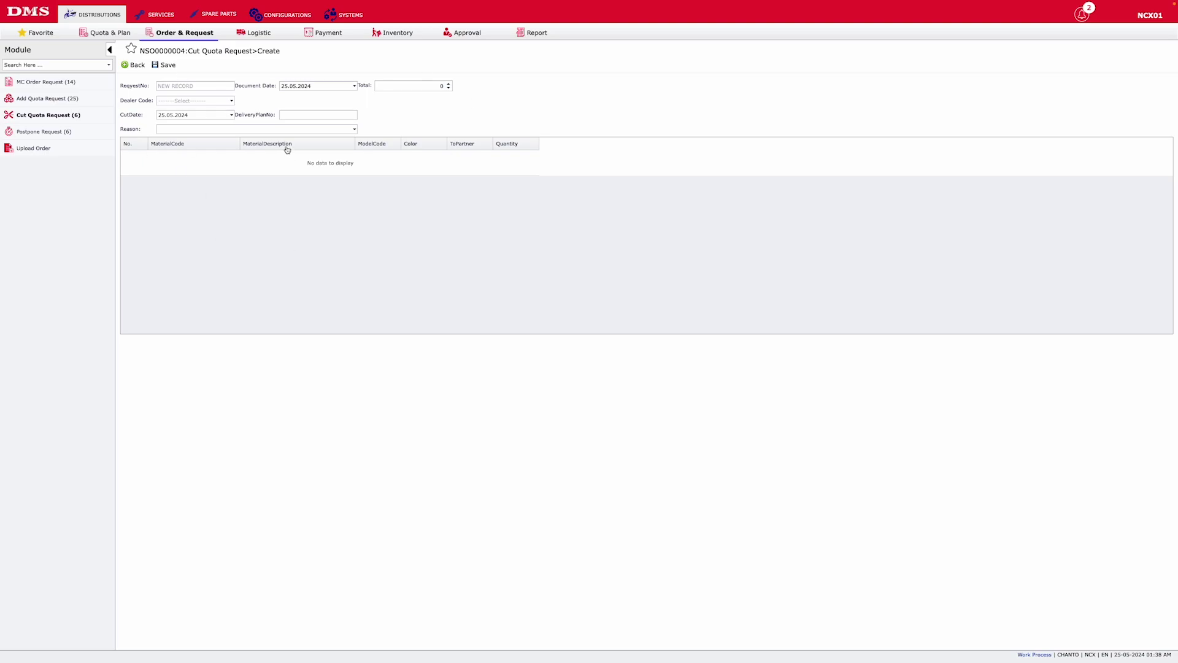
# Start a new Postpone Request record and choose GL Finance Plc. as its dealer
pyautogui.click(68, 132)
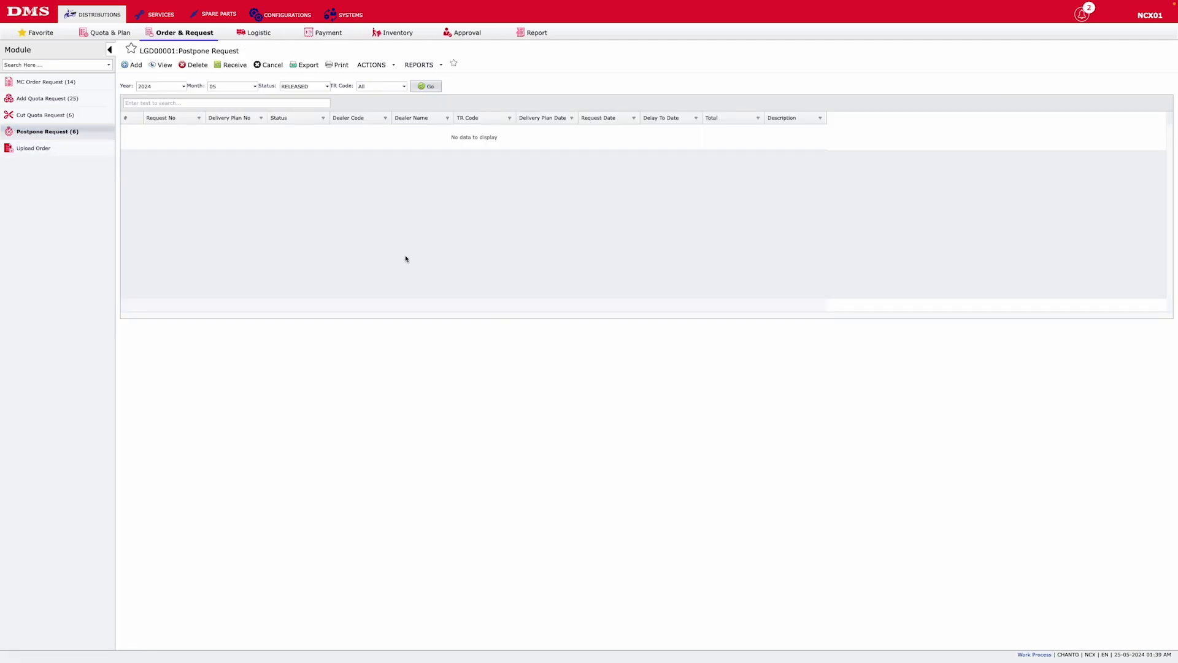
pyautogui.click(136, 65)
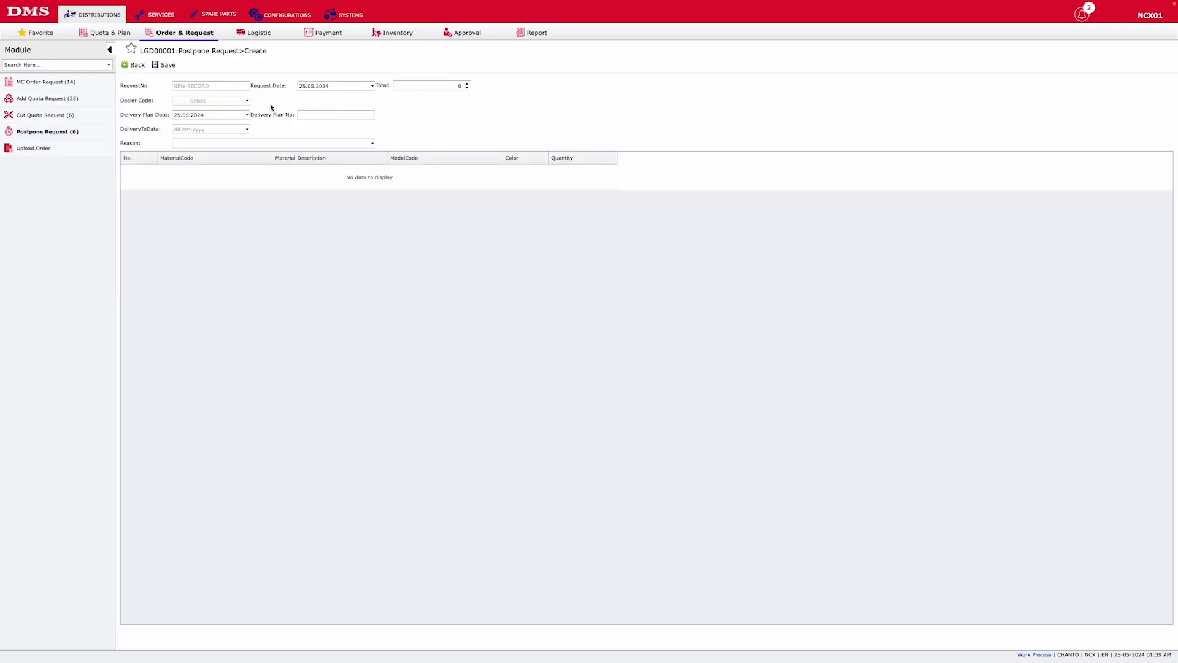
pyautogui.click(247, 101)
pyautogui.click(256, 120)
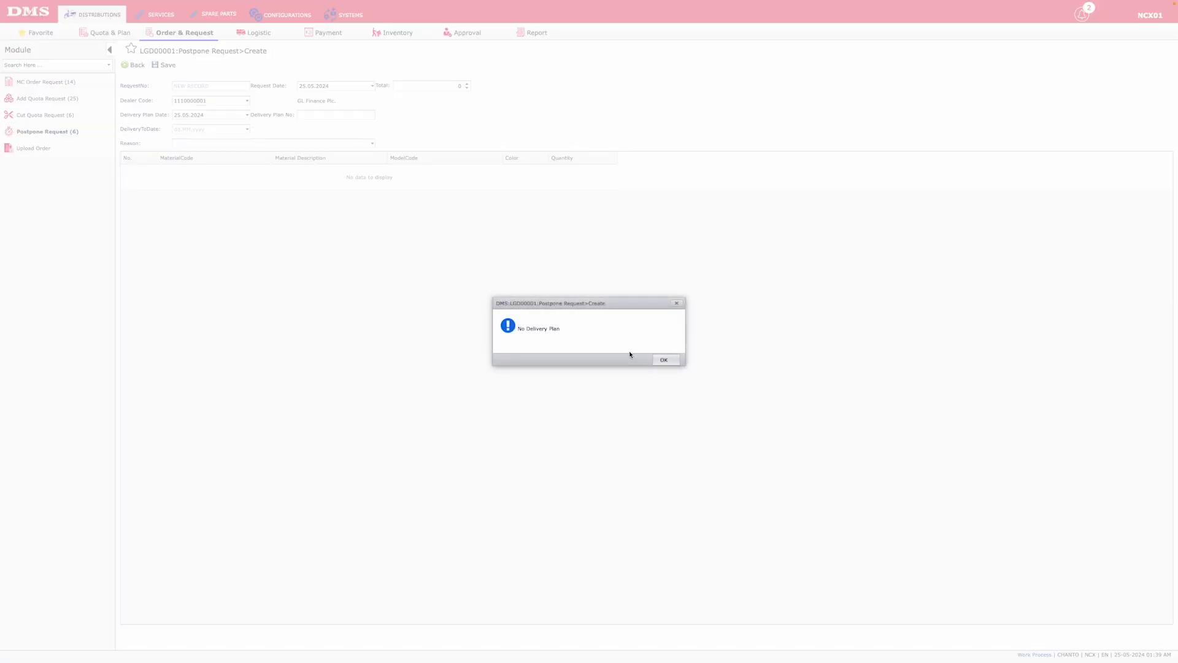
pyautogui.click(677, 303)
# Set the postpone request's DeliveryToDate to 25.05.2024 and its reason to Full stock
pyautogui.click(202, 130)
pyautogui.click(247, 129)
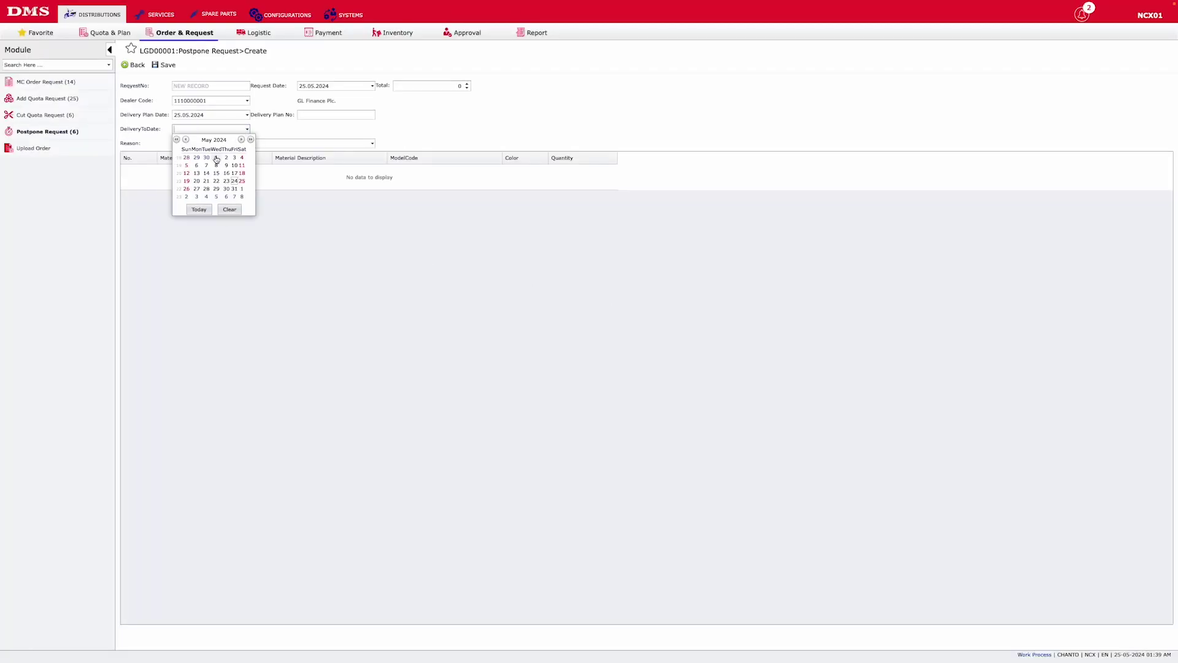
pyautogui.click(243, 184)
pyautogui.click(315, 117)
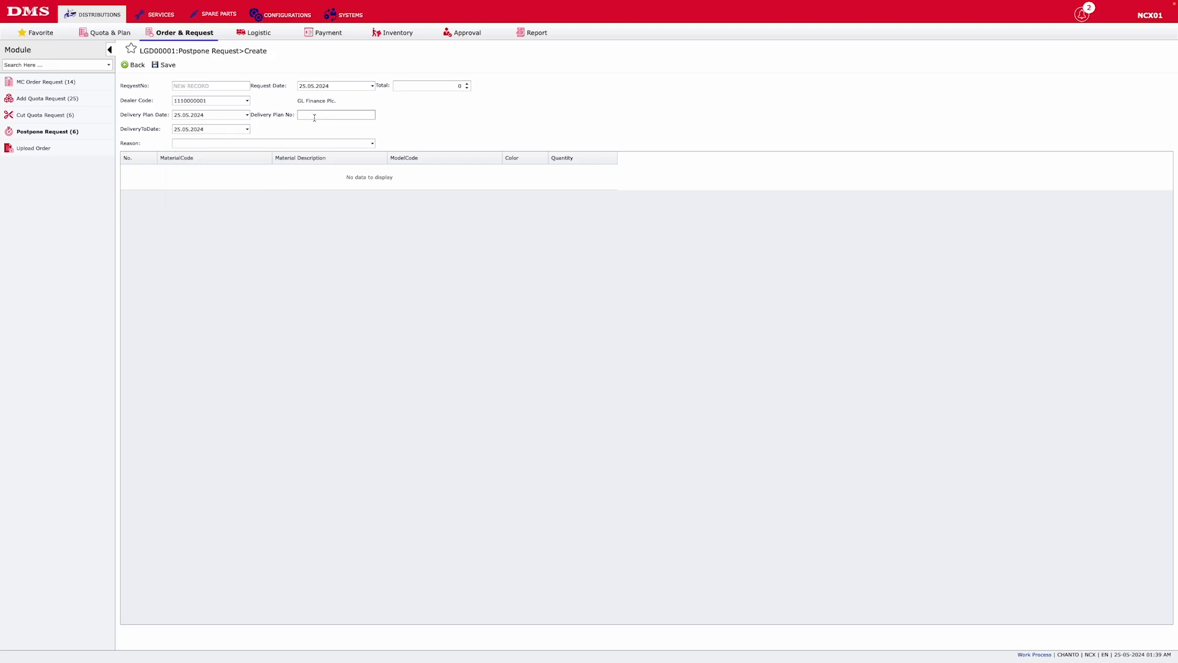
pyautogui.click(188, 145)
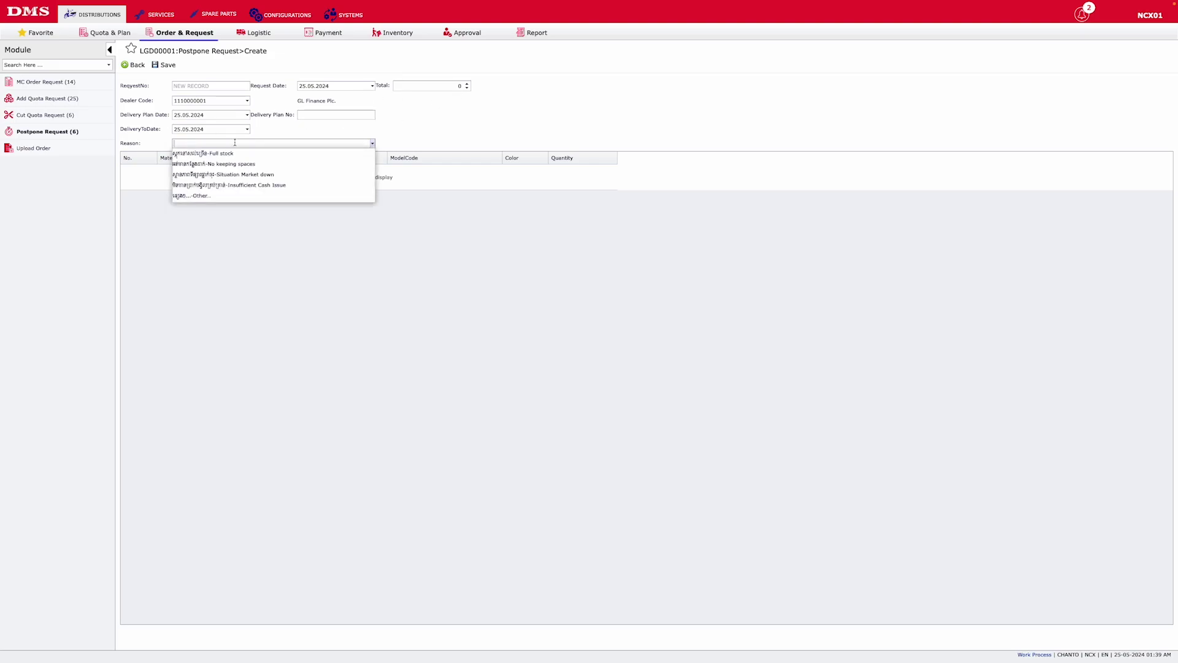
pyautogui.click(284, 162)
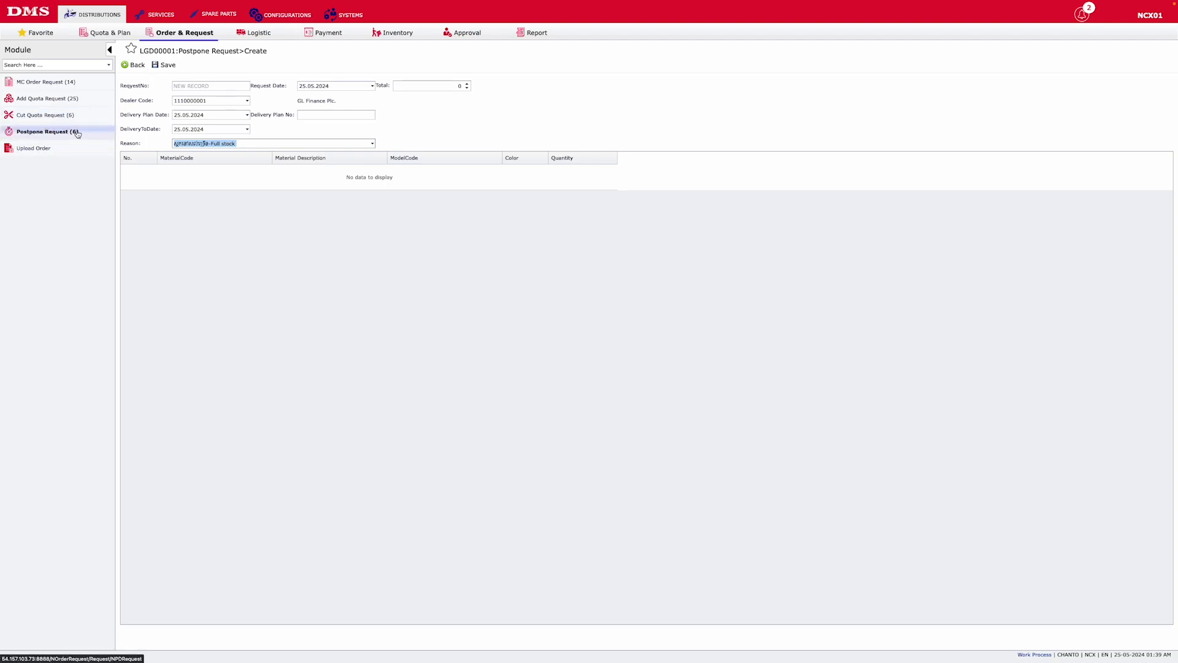
# View the Upload Order page and the DP Simulation page under Logistic
pyautogui.click(45, 154)
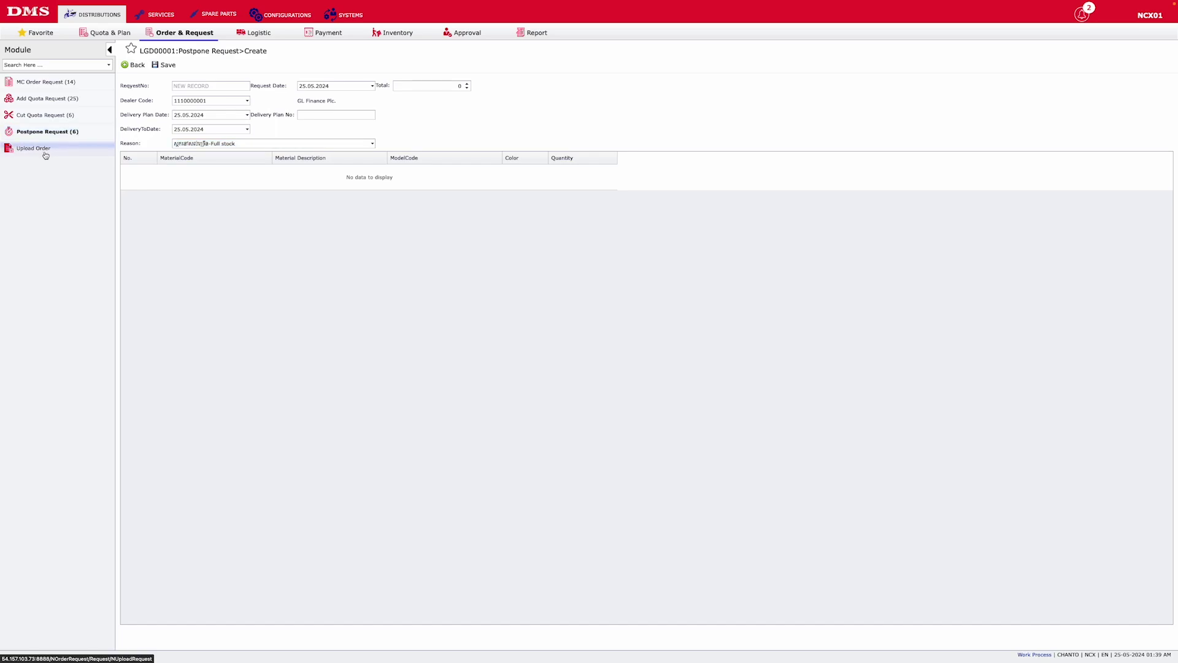
pyautogui.click(45, 154)
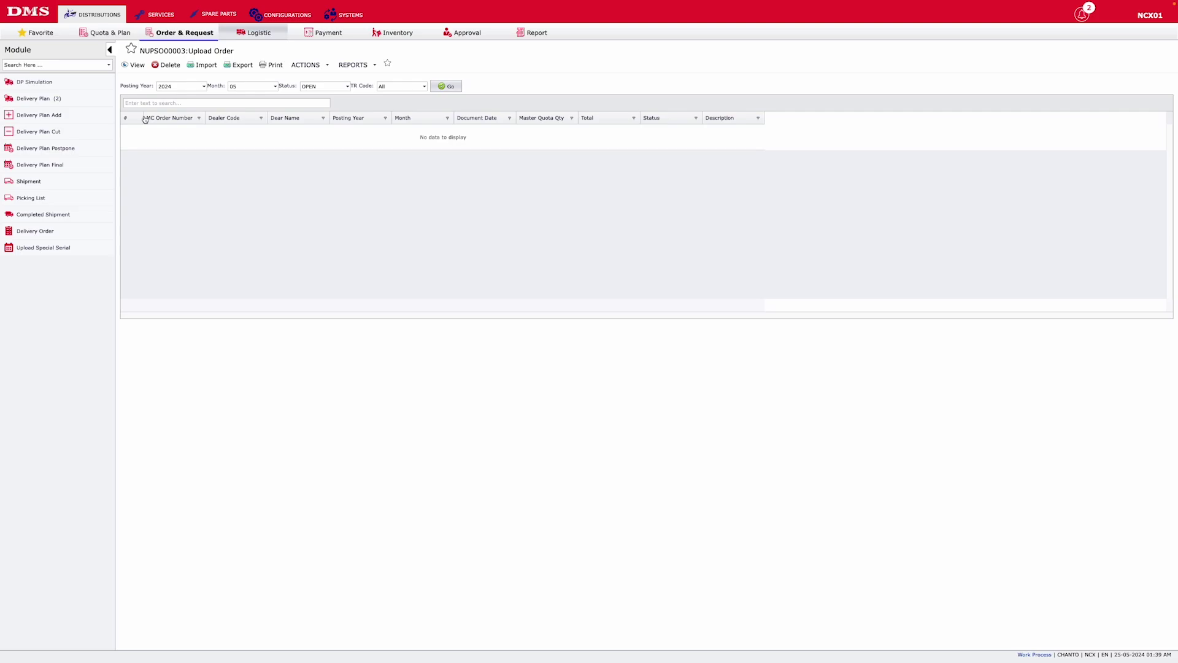
pyautogui.click(43, 82)
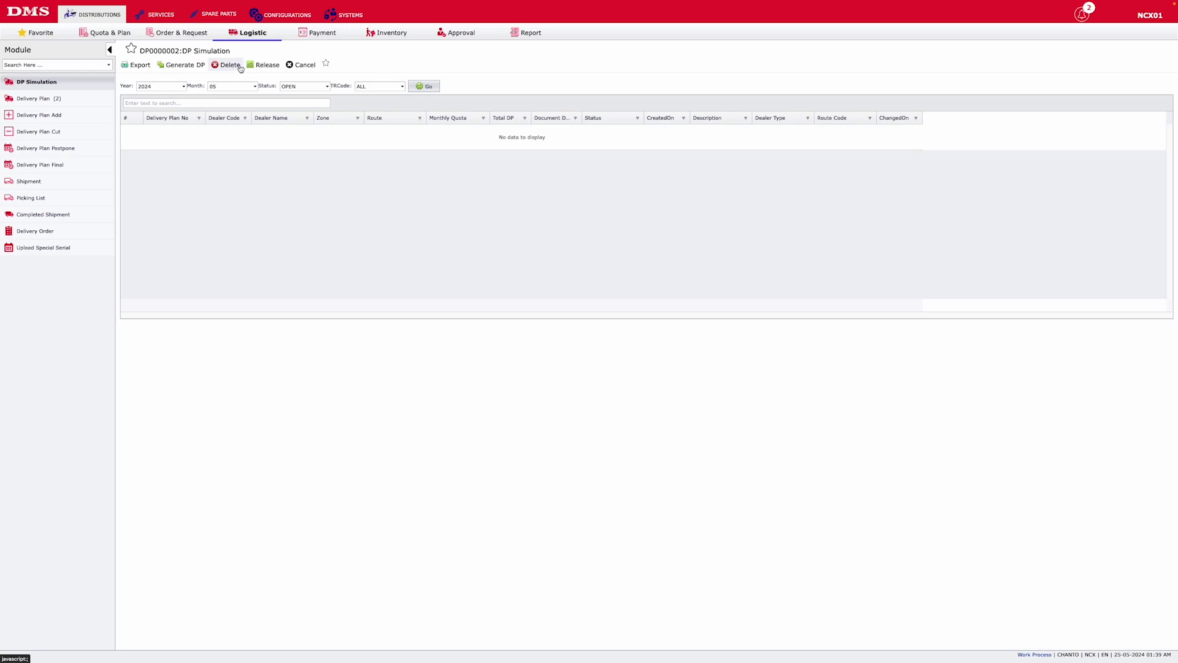
# Start a delivery plan from the first request in the Delivery Plan waiting list
pyautogui.click(48, 103)
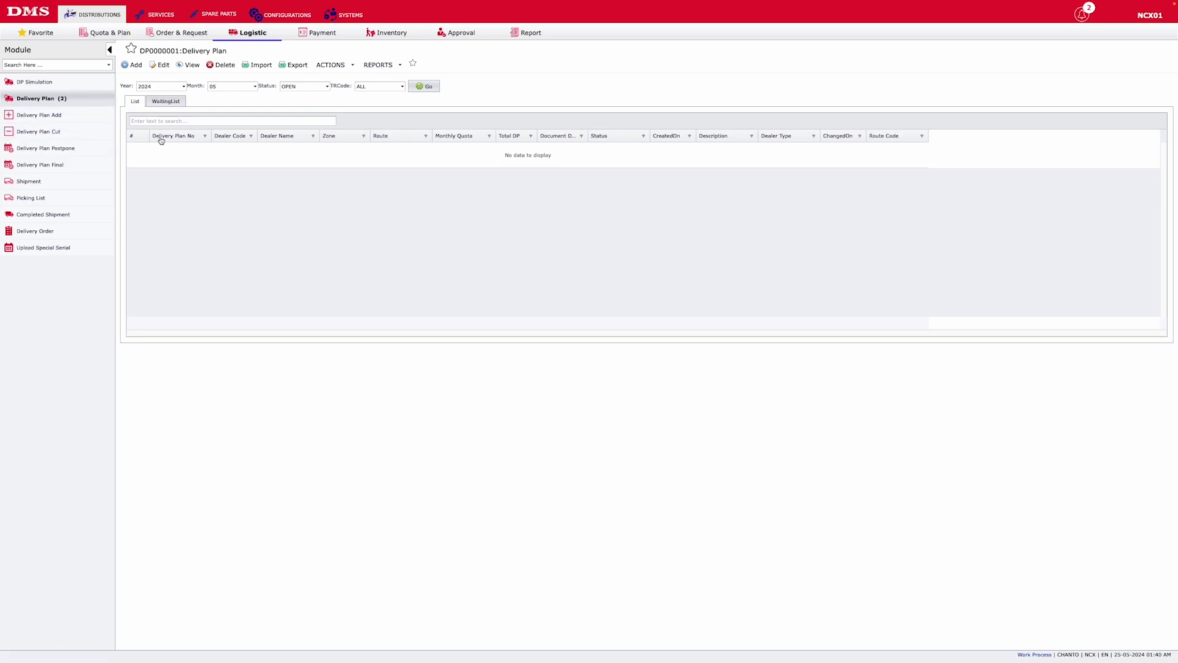
pyautogui.click(167, 108)
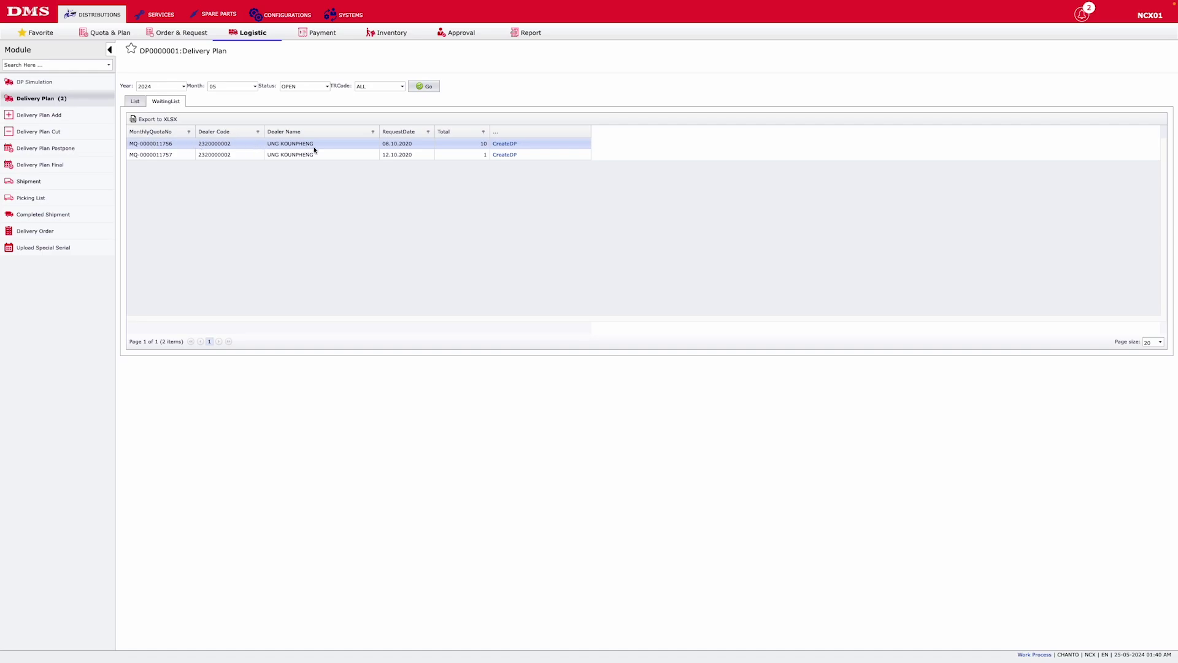
pyautogui.click(511, 145)
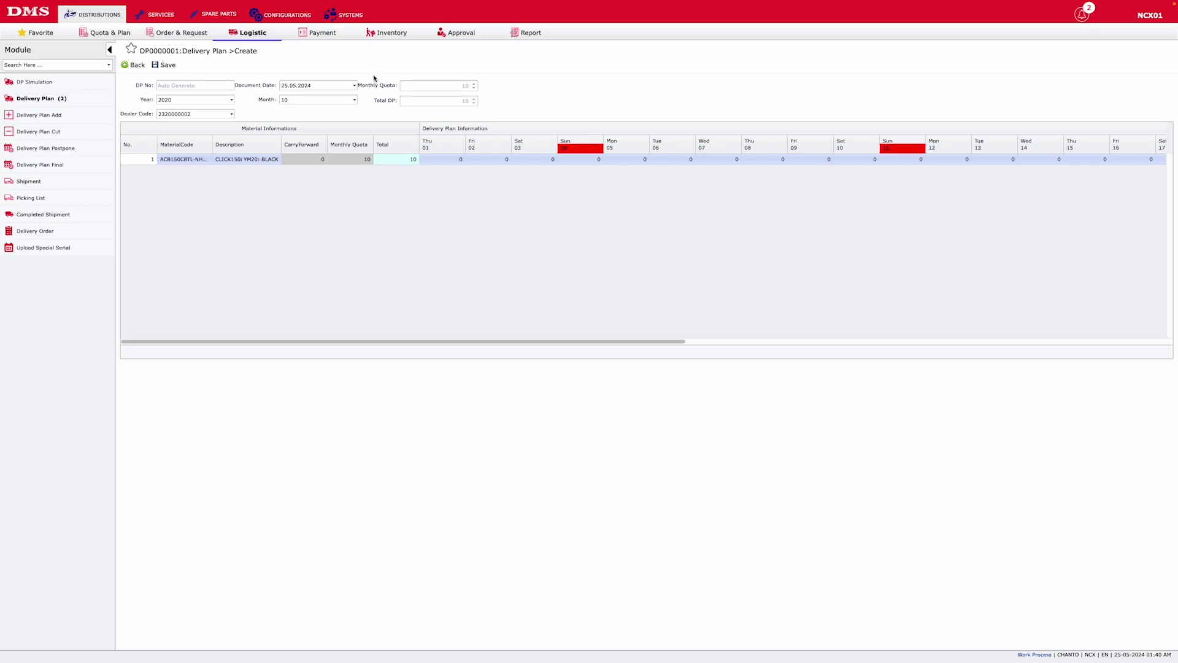
# Review the new delivery plan's dealer code choices and daily schedule, widening the MaterialCode and Description columns to show their full text
pyautogui.click(231, 114)
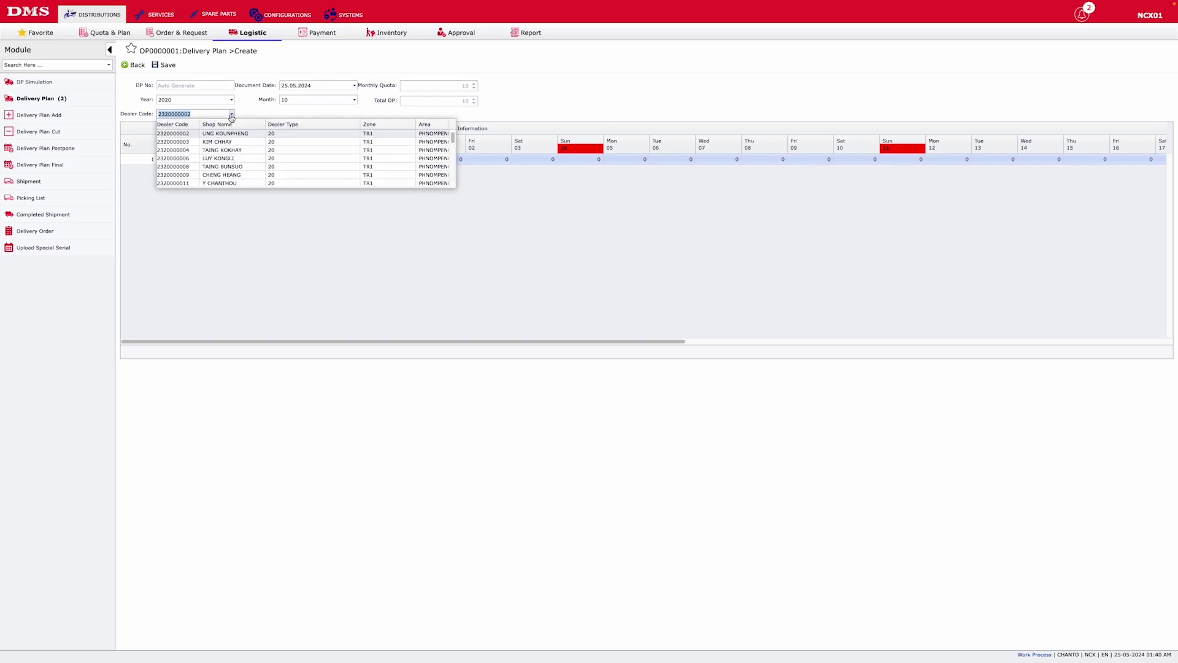
pyautogui.click(278, 250)
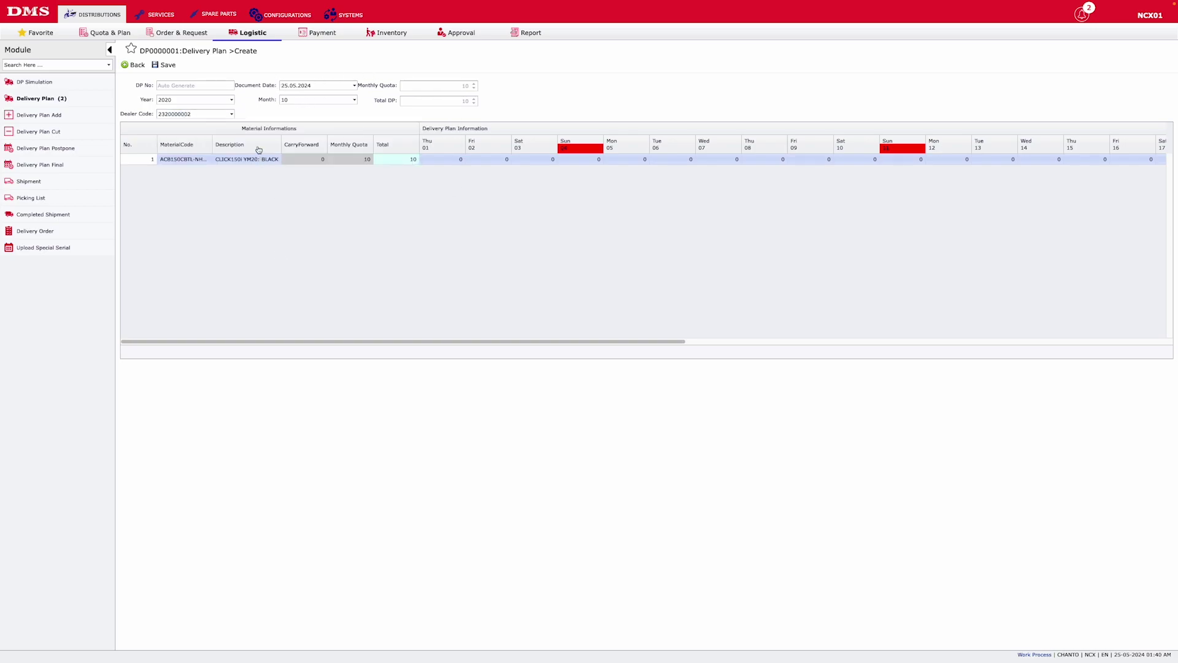
pyautogui.moveTo(212, 138); pyautogui.dragTo(221, 136)
pyautogui.moveTo(297, 143); pyautogui.dragTo(332, 149)
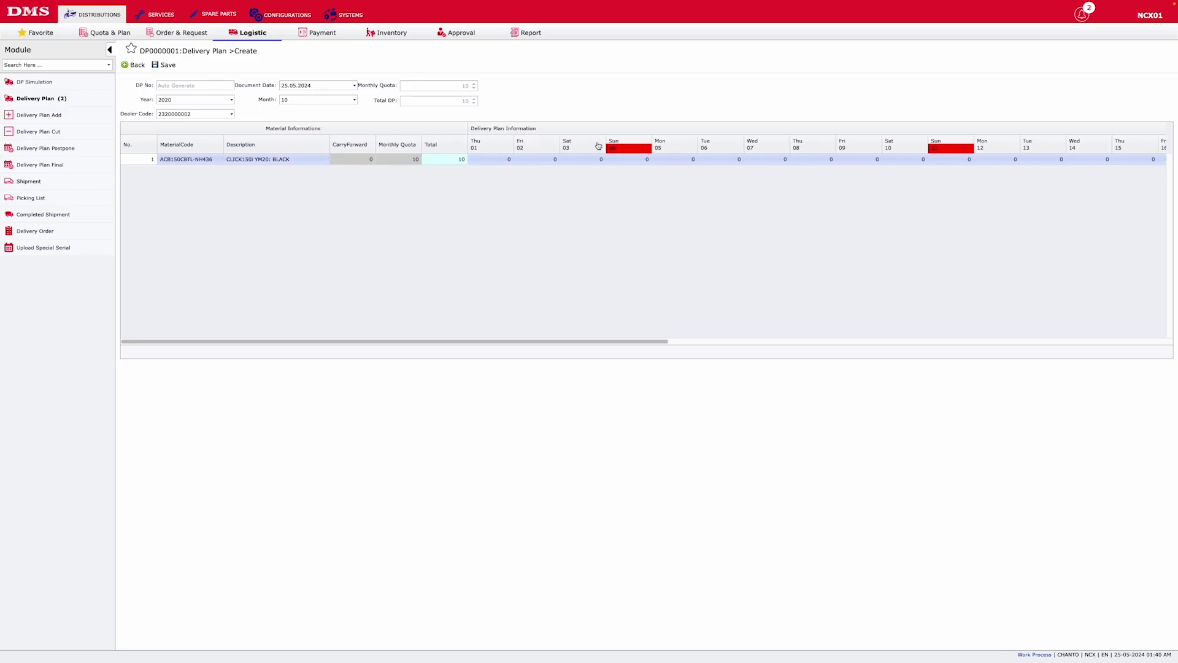
pyautogui.moveTo(573, 341)
pyautogui.mouseDown()
pyautogui.moveTo(973, 335)
pyautogui.moveTo(587, 340)
pyautogui.mouseUp()
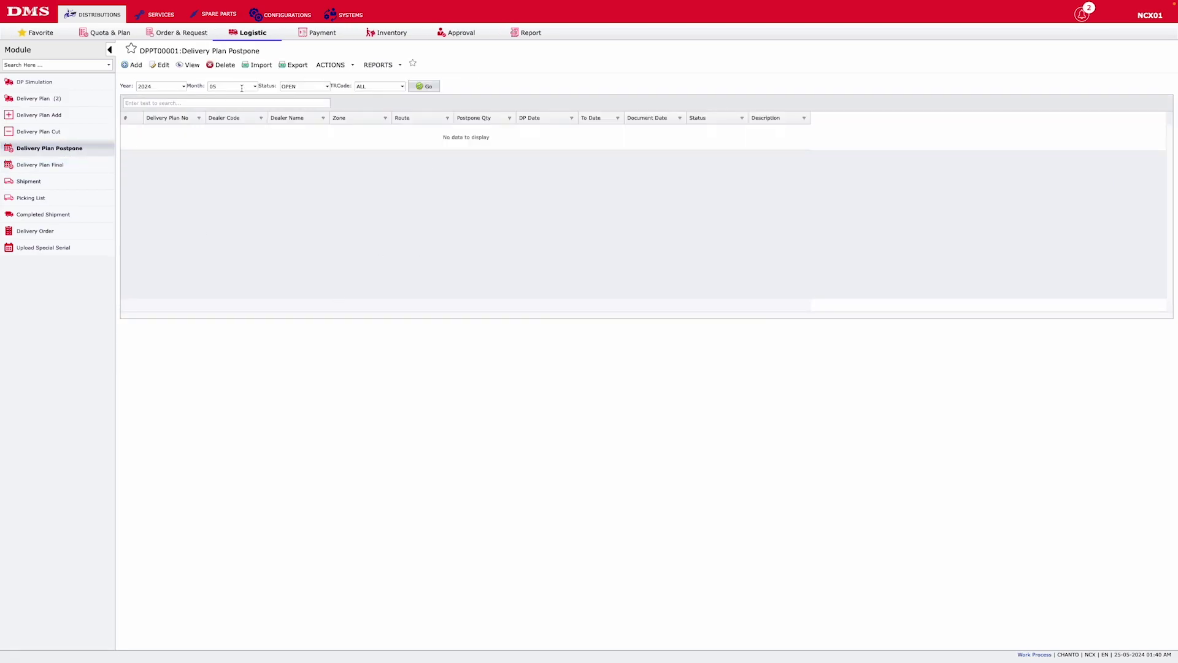
# Check the year, month, status and TR code filter choices on the Delivery Plan Postpone page
pyautogui.click(183, 86)
pyautogui.click(254, 86)
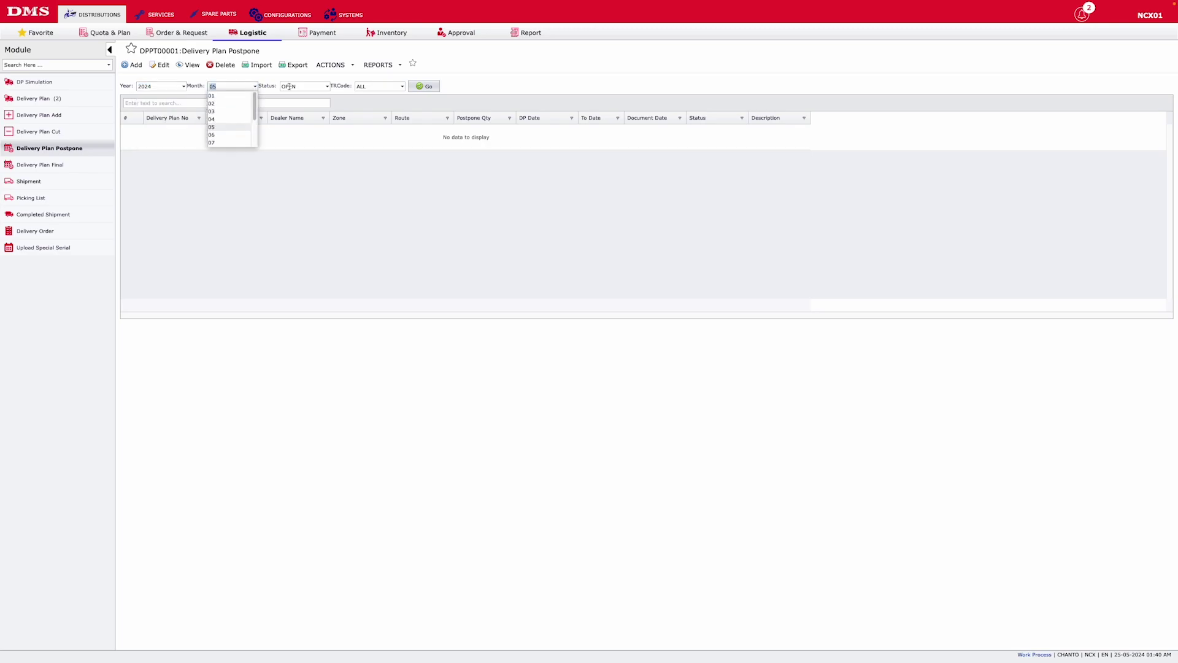
pyautogui.click(328, 86)
pyautogui.click(343, 203)
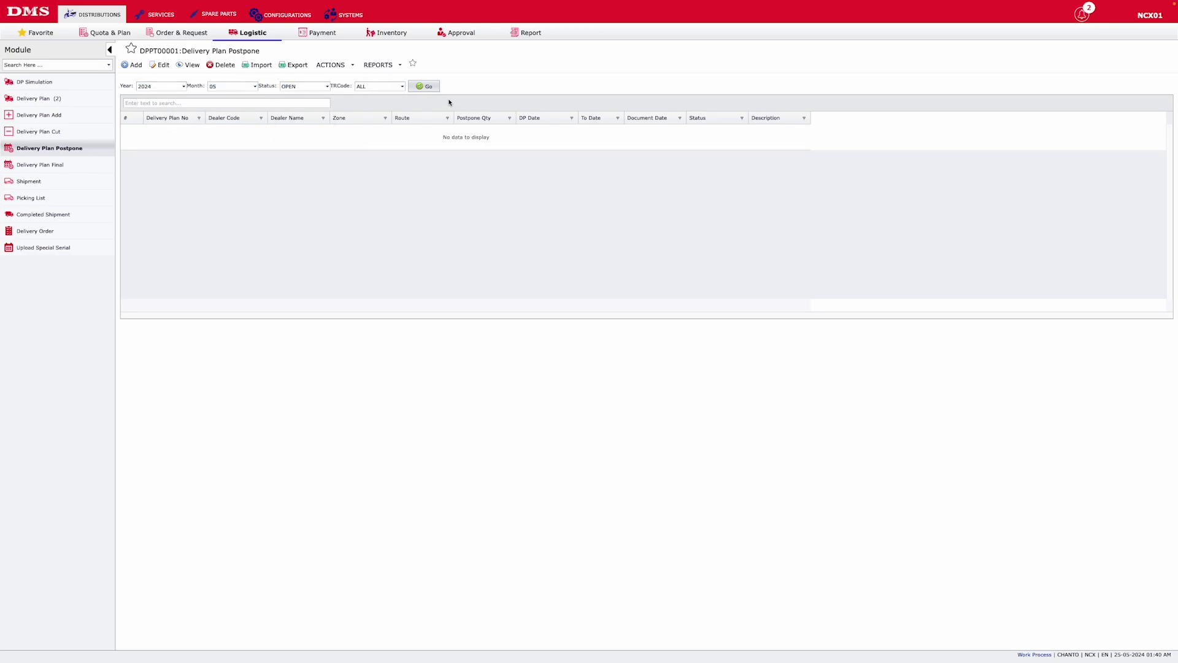
pyautogui.click(401, 87)
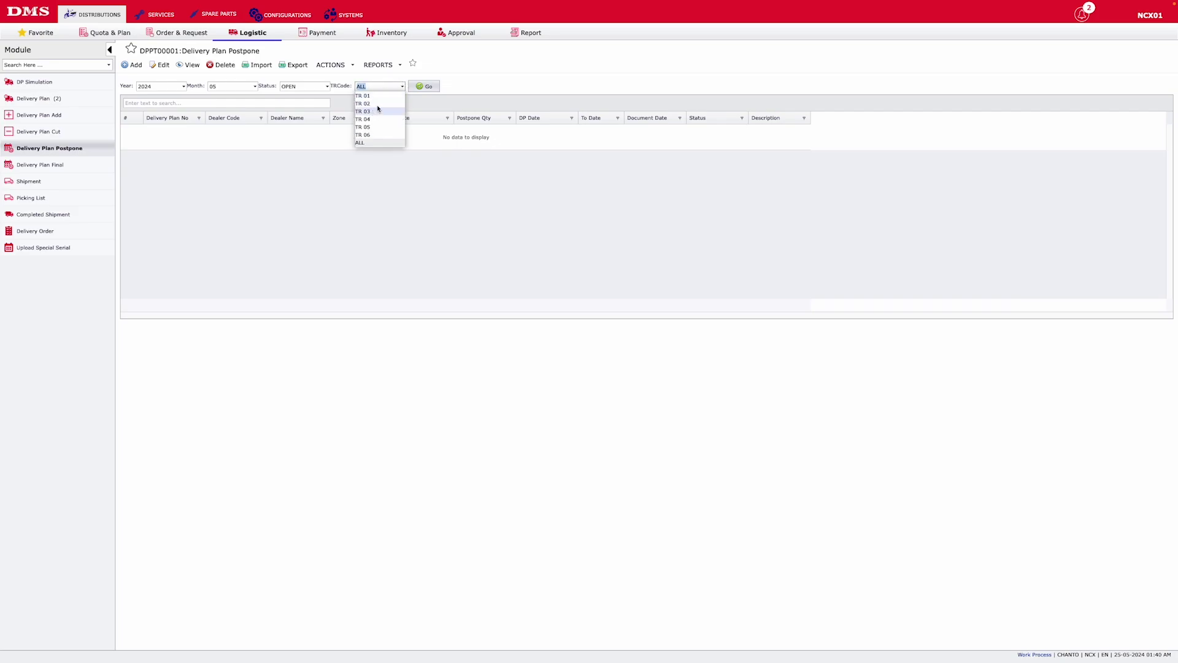
pyautogui.click(482, 126)
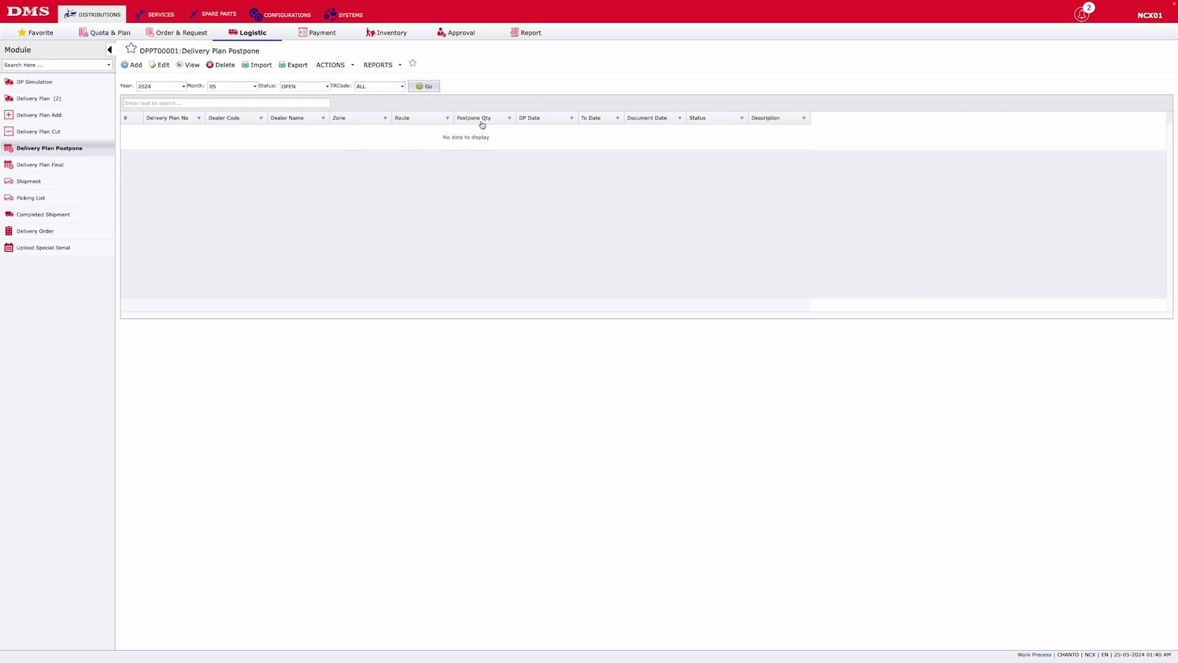
# Open the Shipment page and review its RemainingList and SOList, examining the first sales order's partner and delivery plan details
pyautogui.click(29, 181)
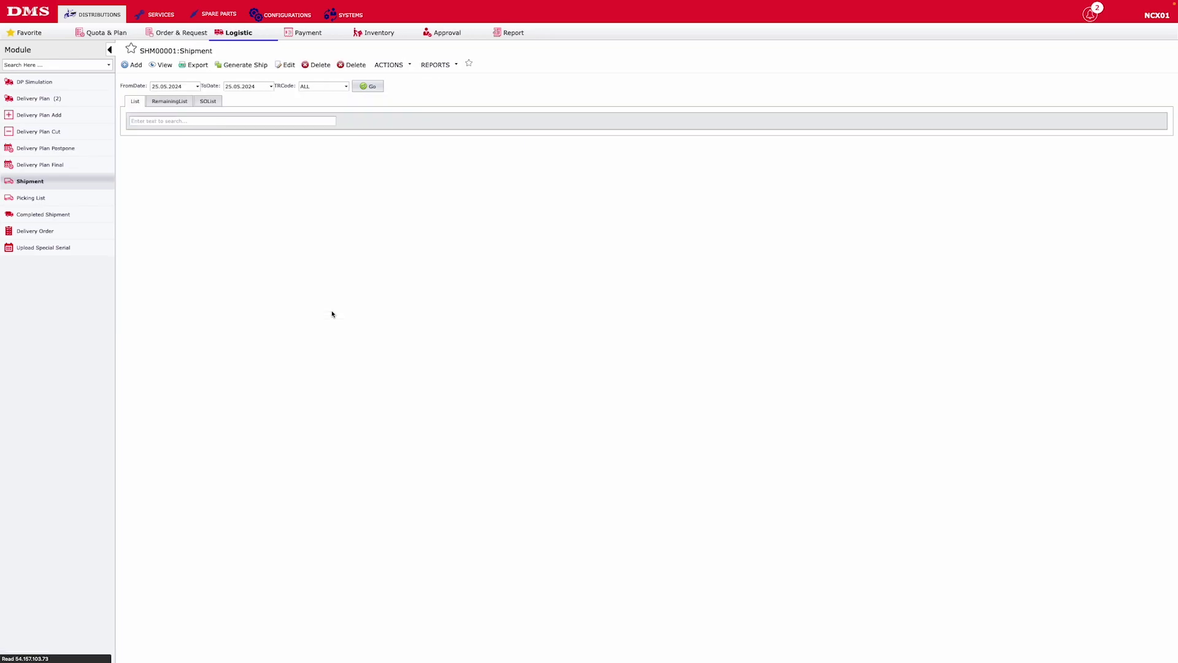
pyautogui.click(176, 103)
pyautogui.click(208, 101)
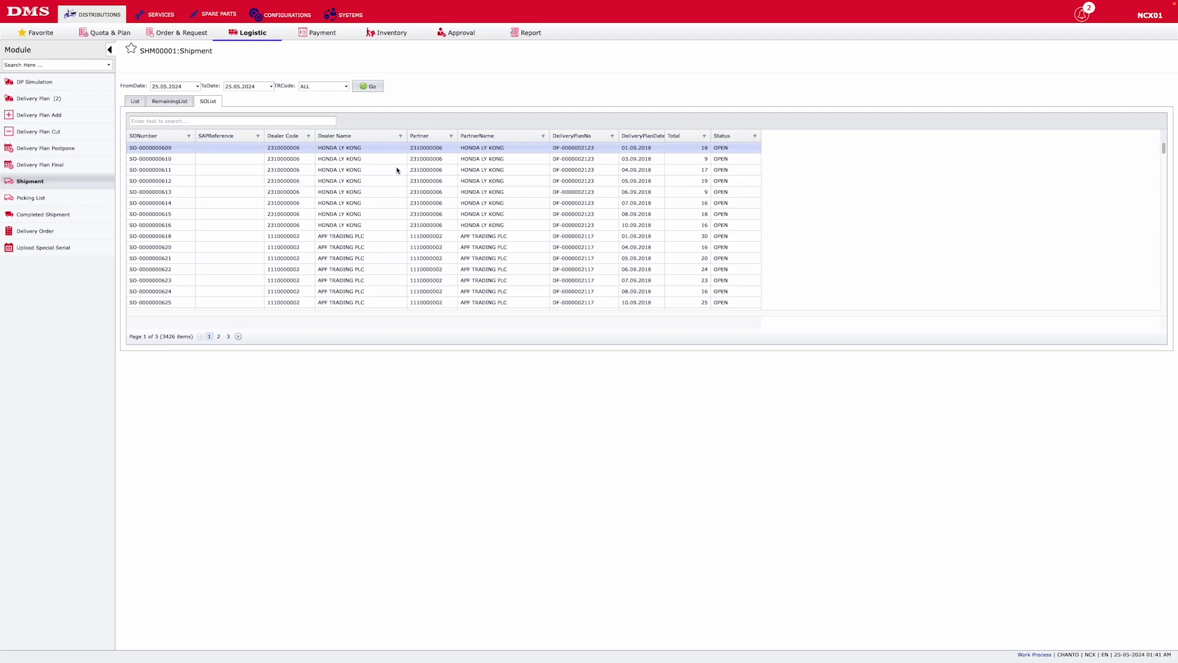
pyautogui.doubleClick(423, 149)
pyautogui.moveTo(461, 148); pyautogui.dragTo(647, 142)
# Open the Picking List page and review its Stock, List, Serial Detail, Pick Summary, Serial Changed and Serial Return lists
pyautogui.click(38, 198)
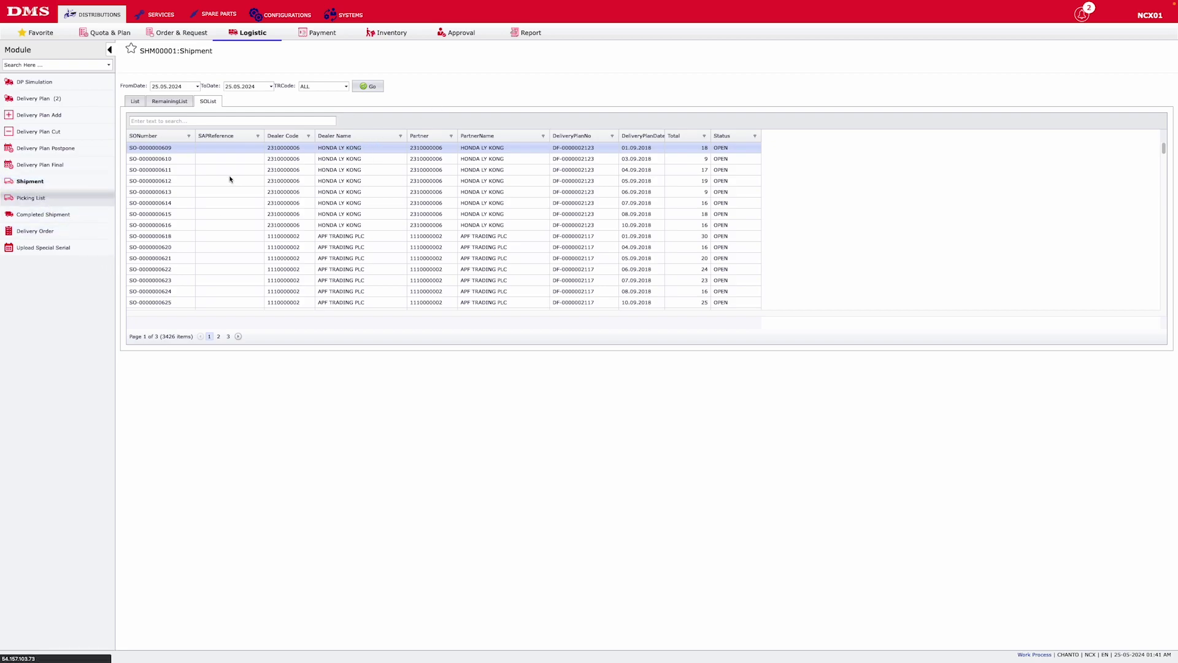
pyautogui.click(29, 200)
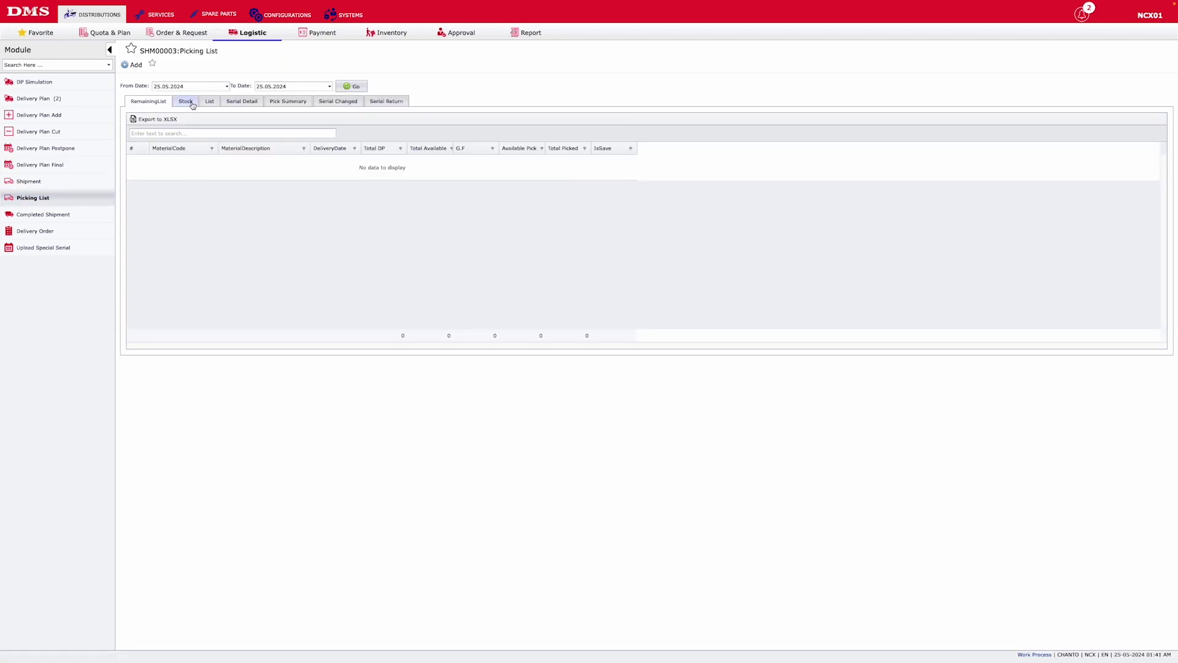
pyautogui.click(192, 103)
pyautogui.click(215, 101)
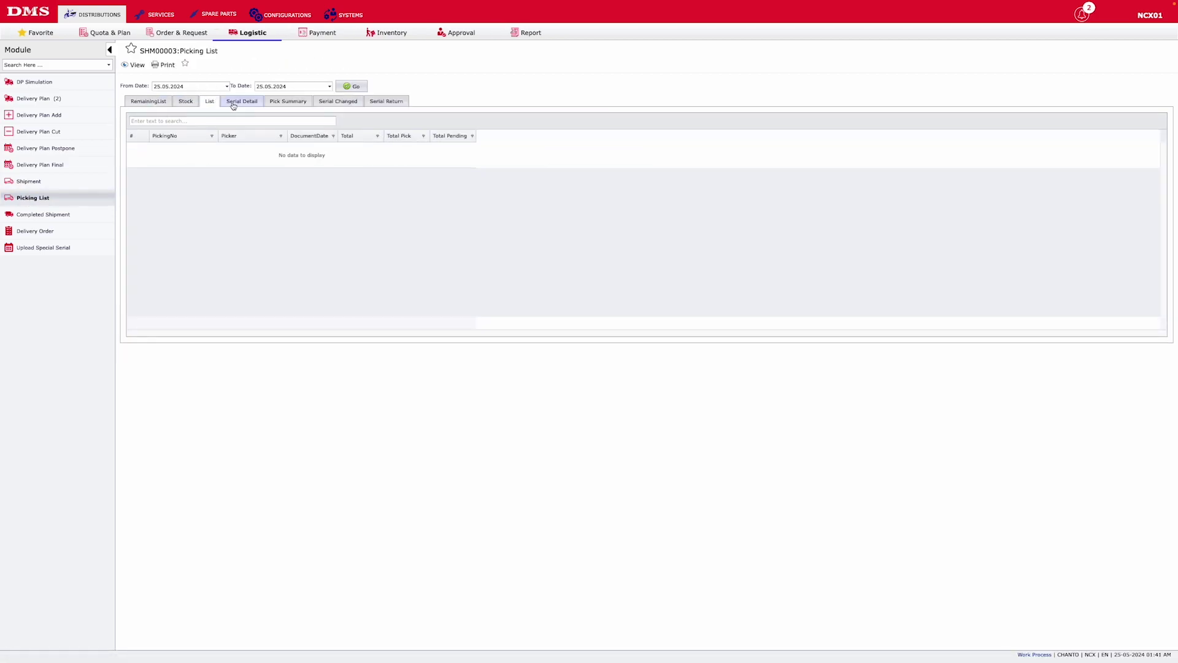
pyautogui.click(233, 104)
pyautogui.click(282, 102)
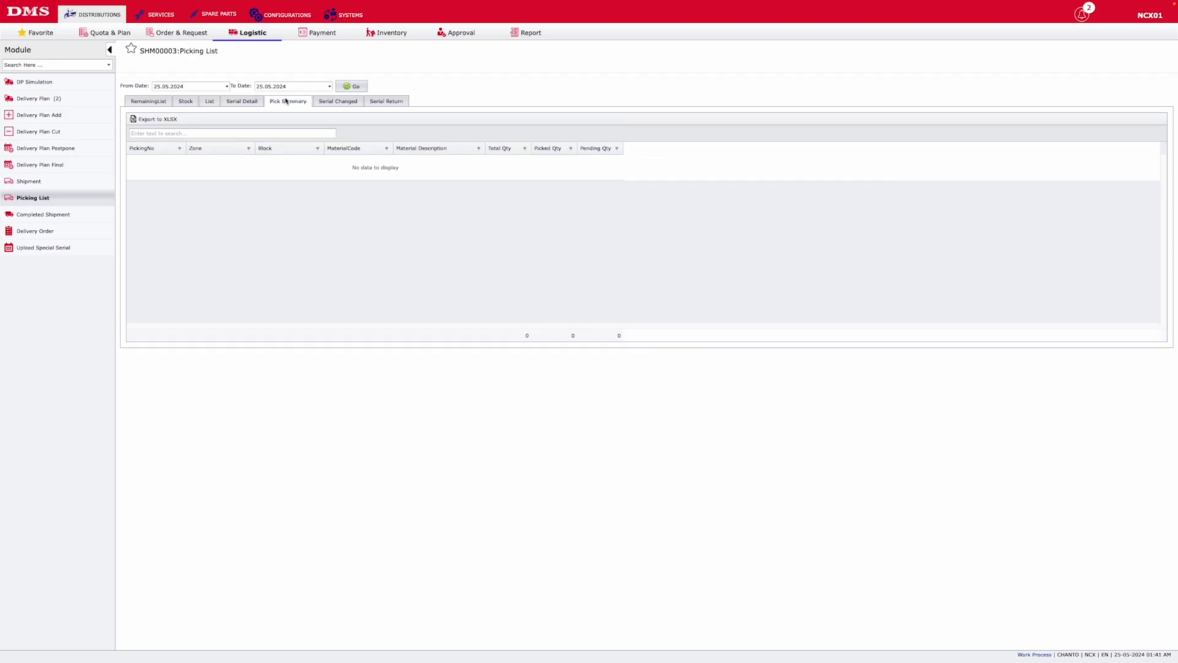
pyautogui.click(327, 105)
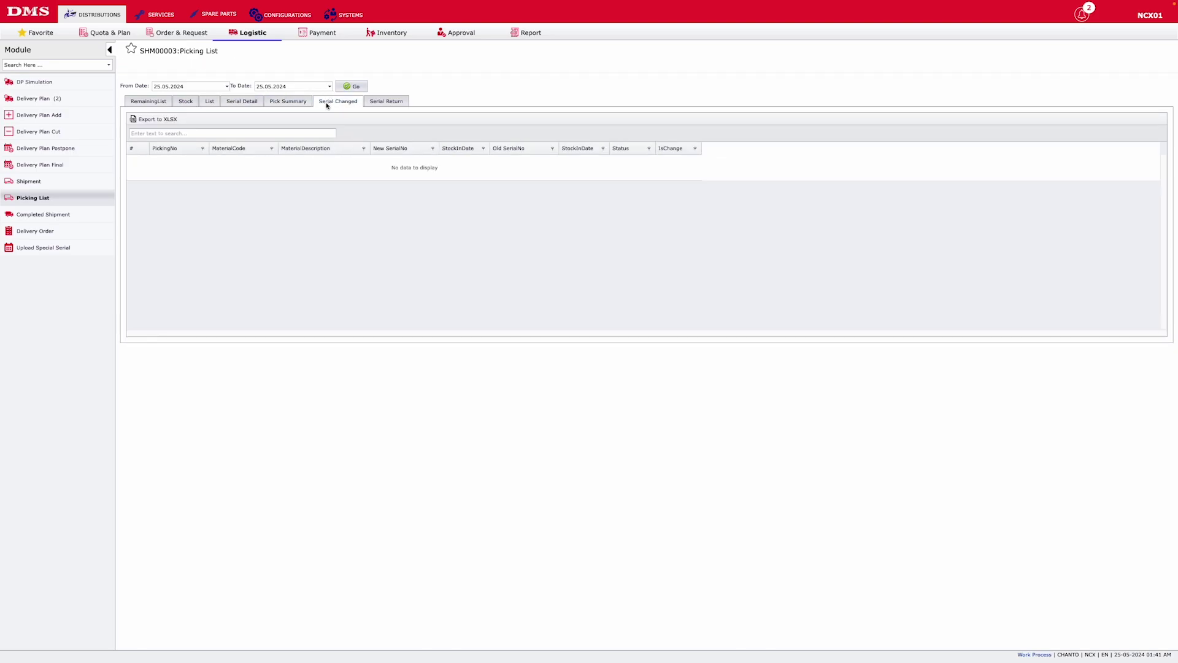
pyautogui.click(386, 103)
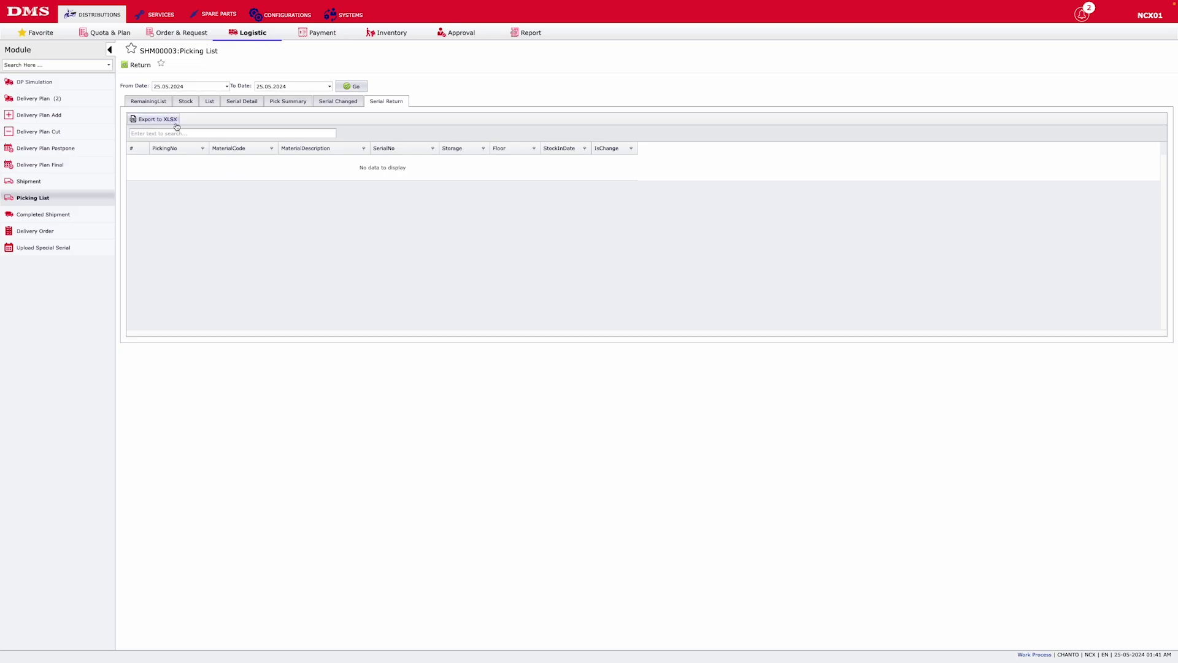
# View the Completed Shipment page and the Delivery Order page, checking the Delivery Order's FromDate filter calendar
pyautogui.click(61, 221)
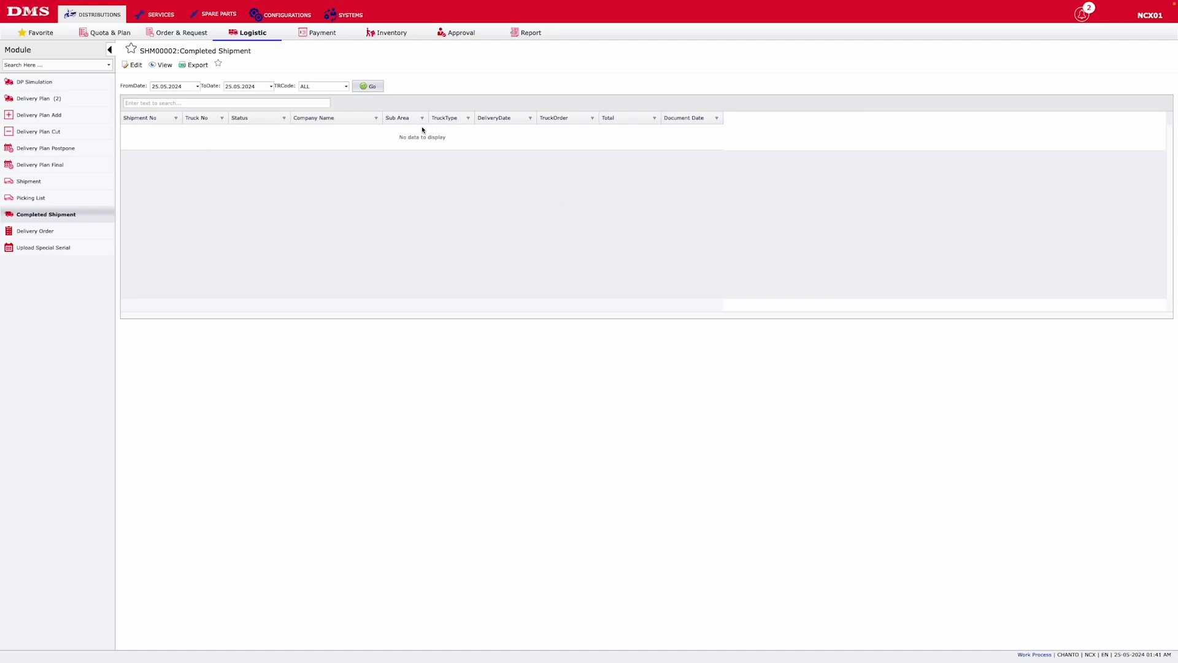
pyautogui.click(60, 231)
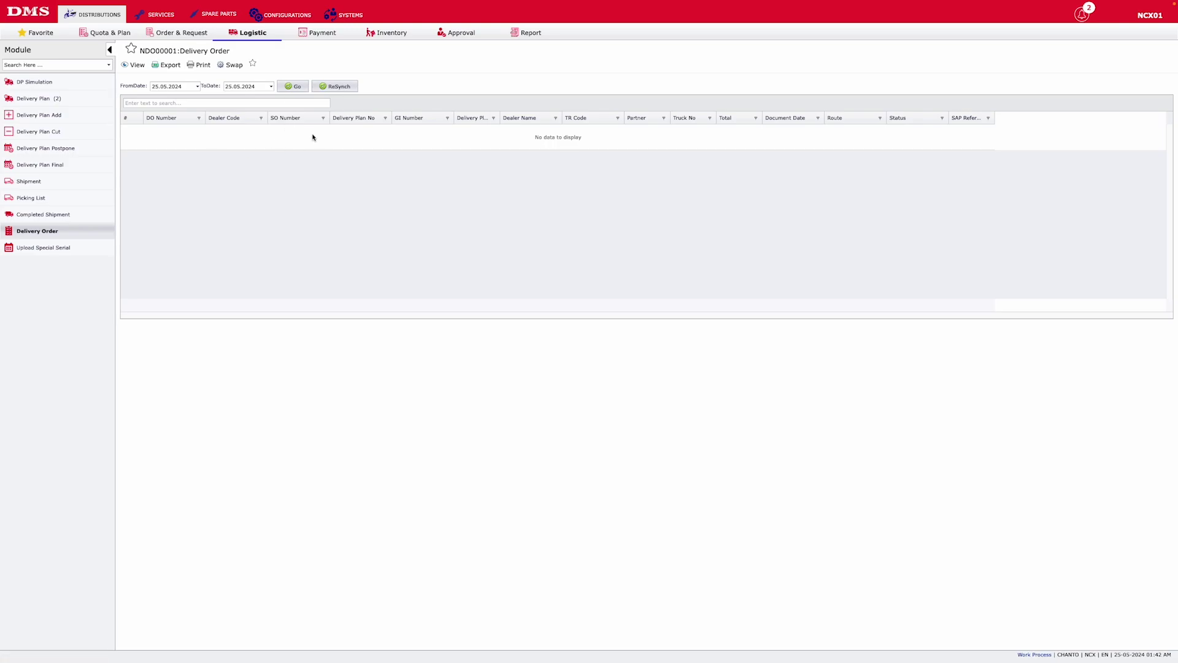
pyautogui.click(197, 86)
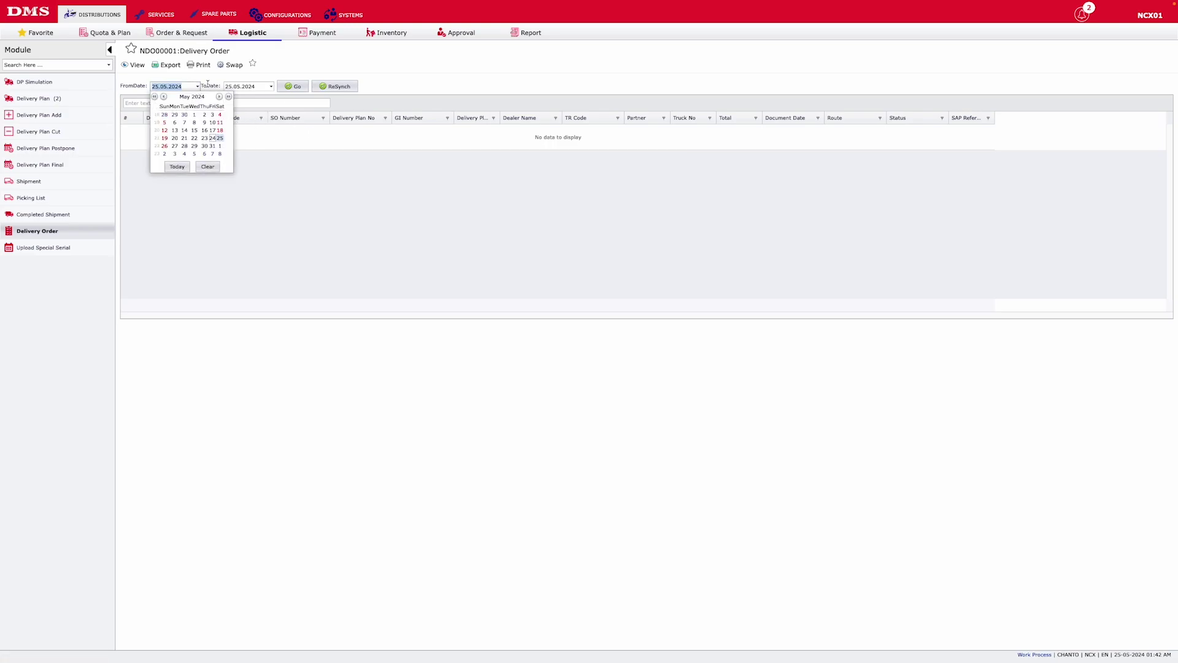
pyautogui.click(276, 78)
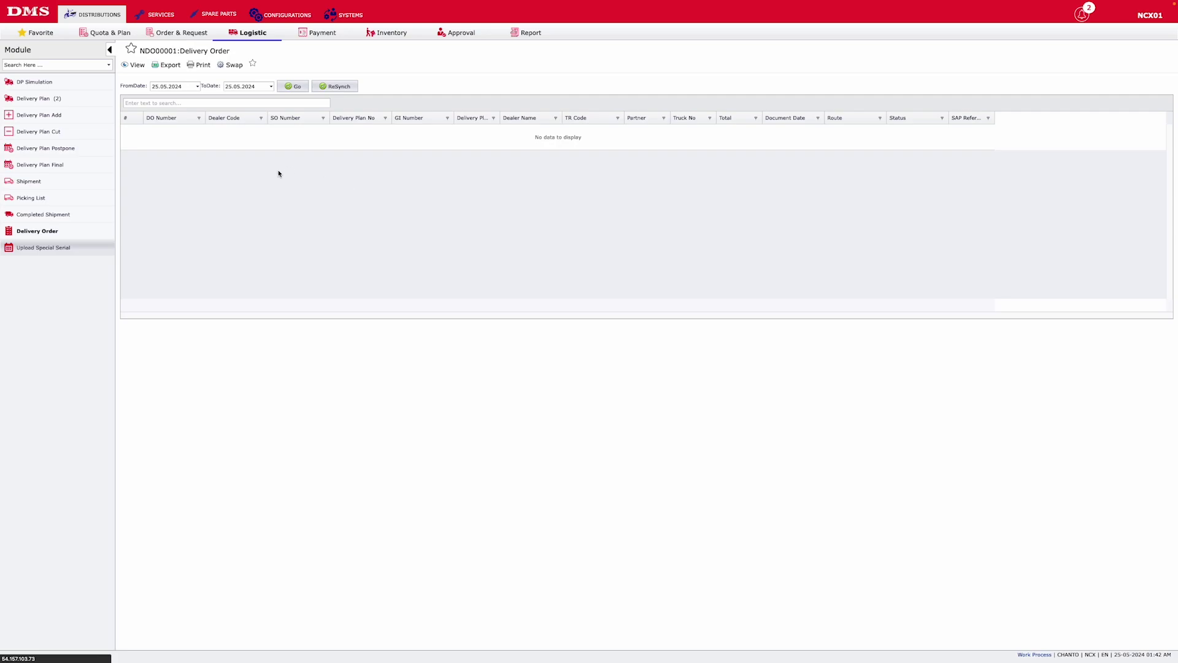
# Open the Upload Special Serial page and check its DPDate From and DPDate To filter calendars
pyautogui.click(79, 249)
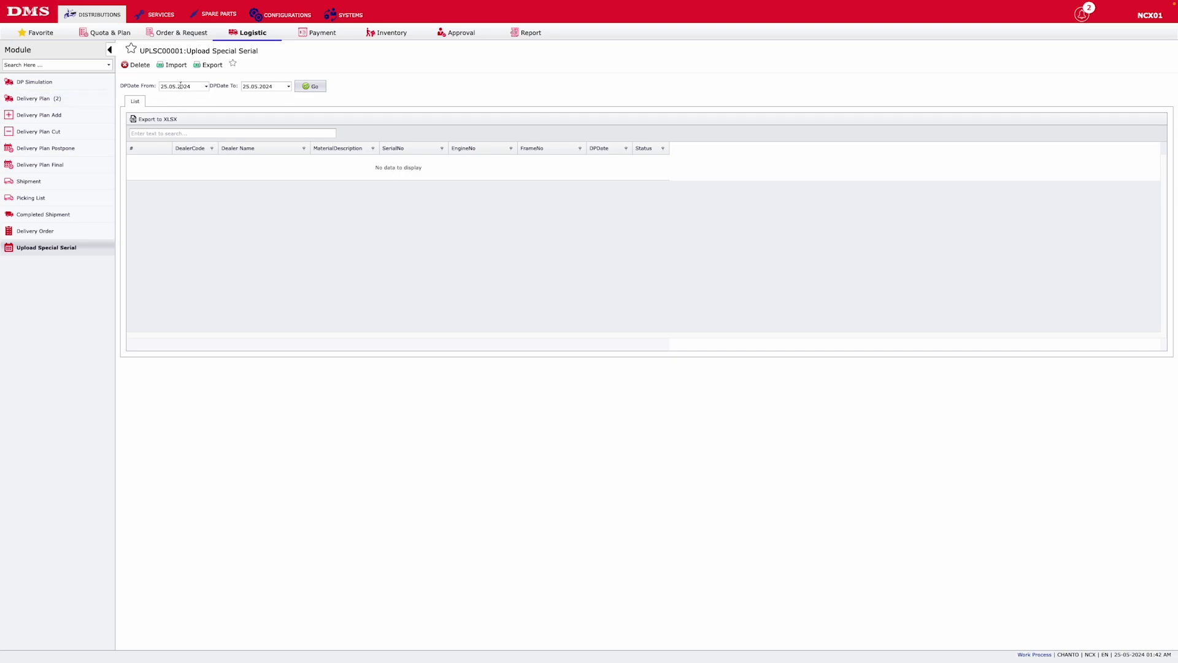
pyautogui.click(206, 86)
pyautogui.click(208, 91)
pyautogui.click(288, 87)
pyautogui.click(201, 99)
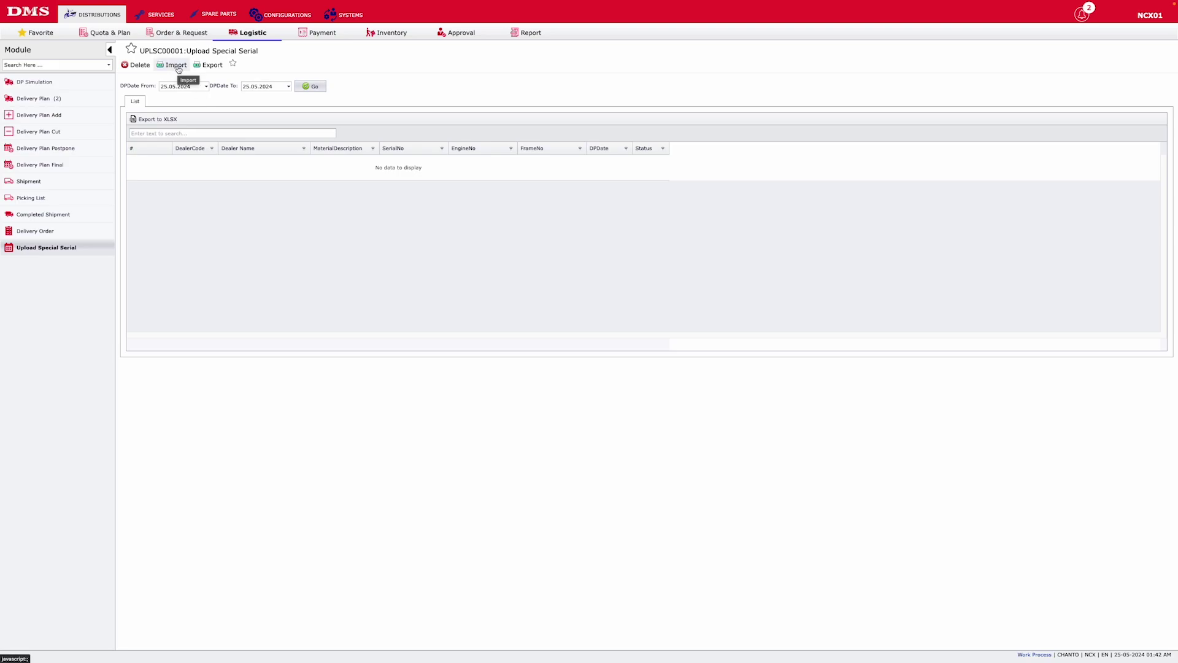
# Open the Payment Schedule page in the Payment module and hide the browser toolbars in full-screen mode
pyautogui.press('F11')
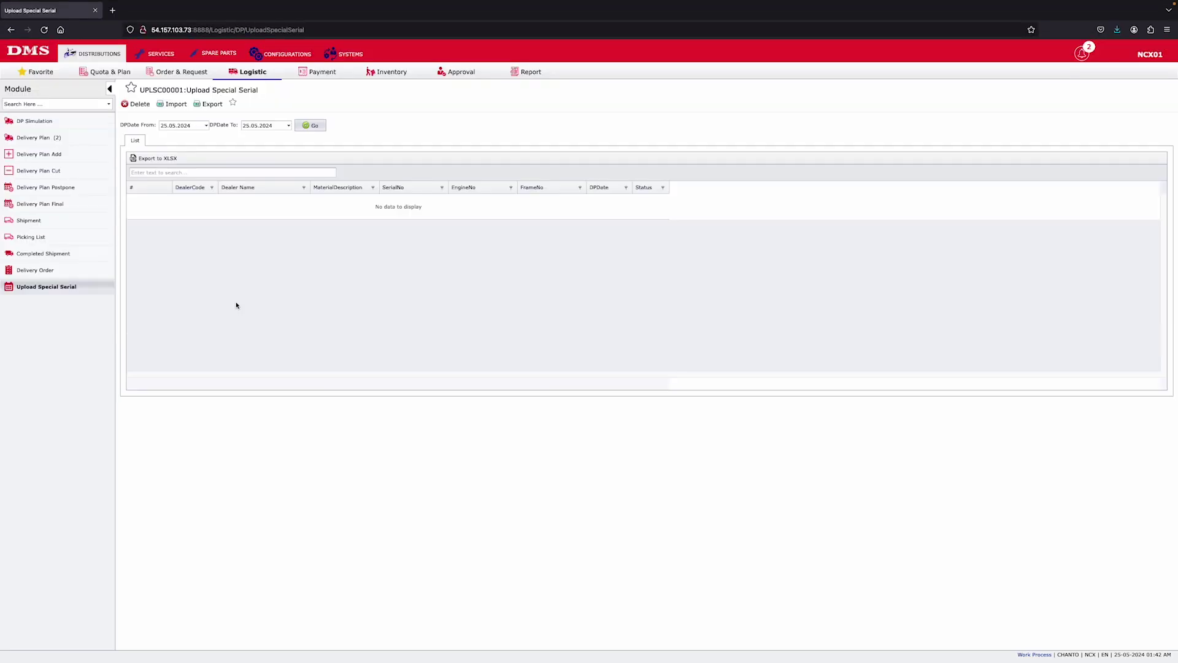
pyautogui.moveTo(323, 74); pyautogui.dragTo(496, 399)
pyautogui.click(581, 320)
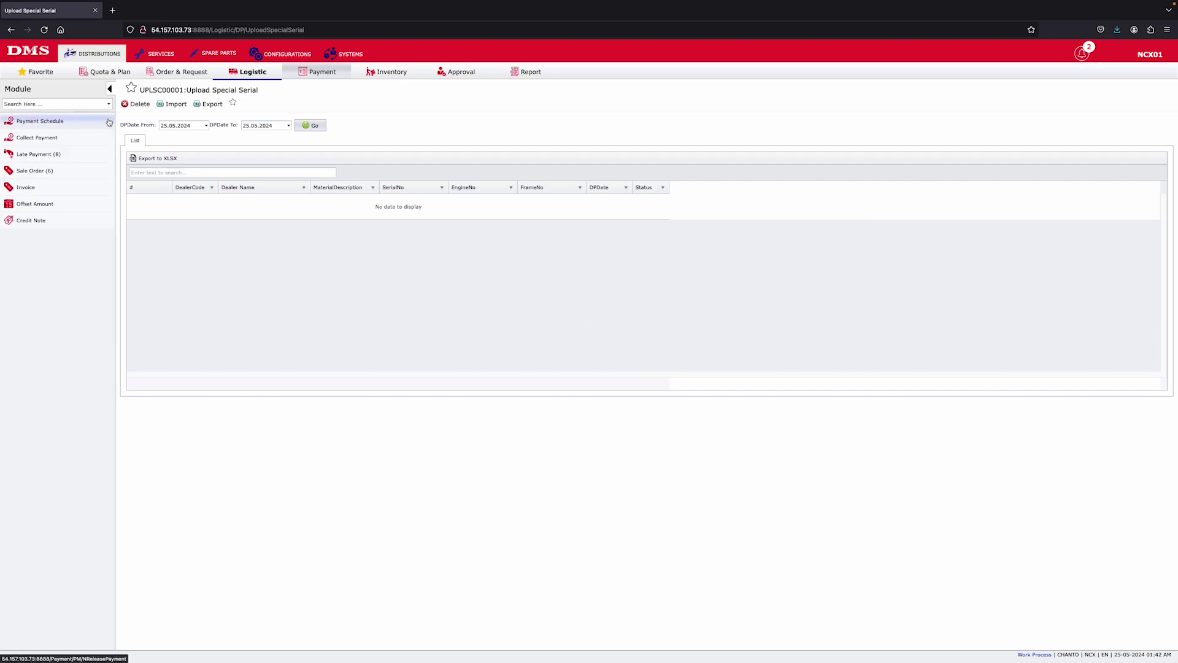
pyautogui.click(69, 125)
pyautogui.rightClick(1166, 32)
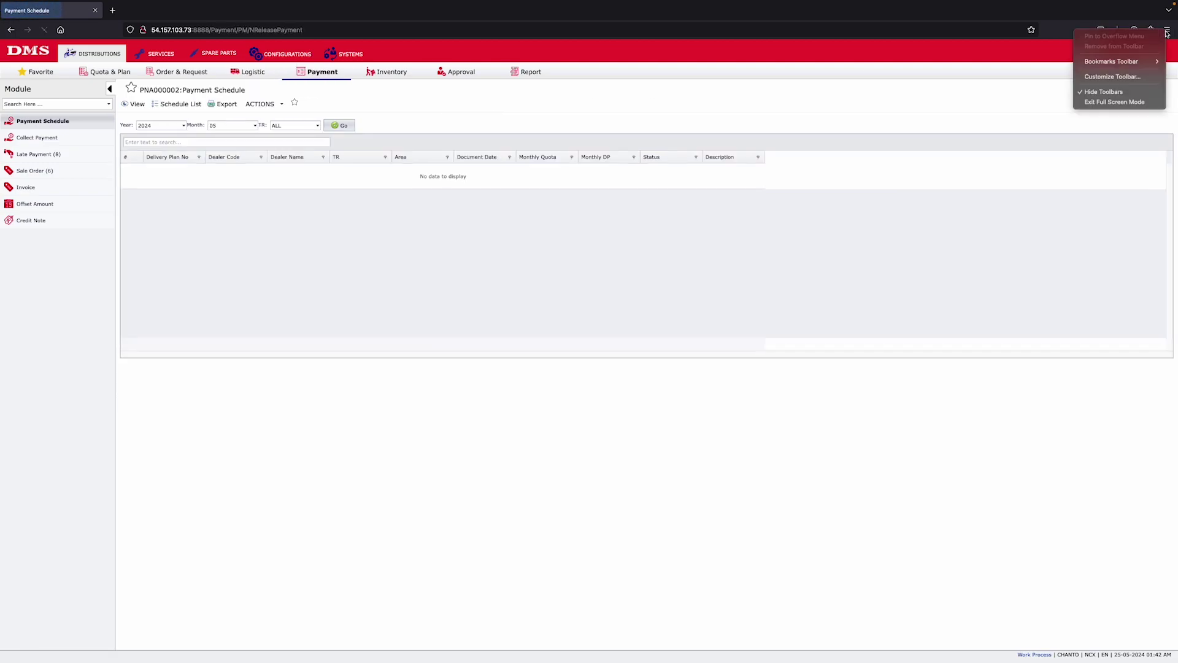
pyautogui.click(1128, 92)
pyautogui.rightClick(1164, 30)
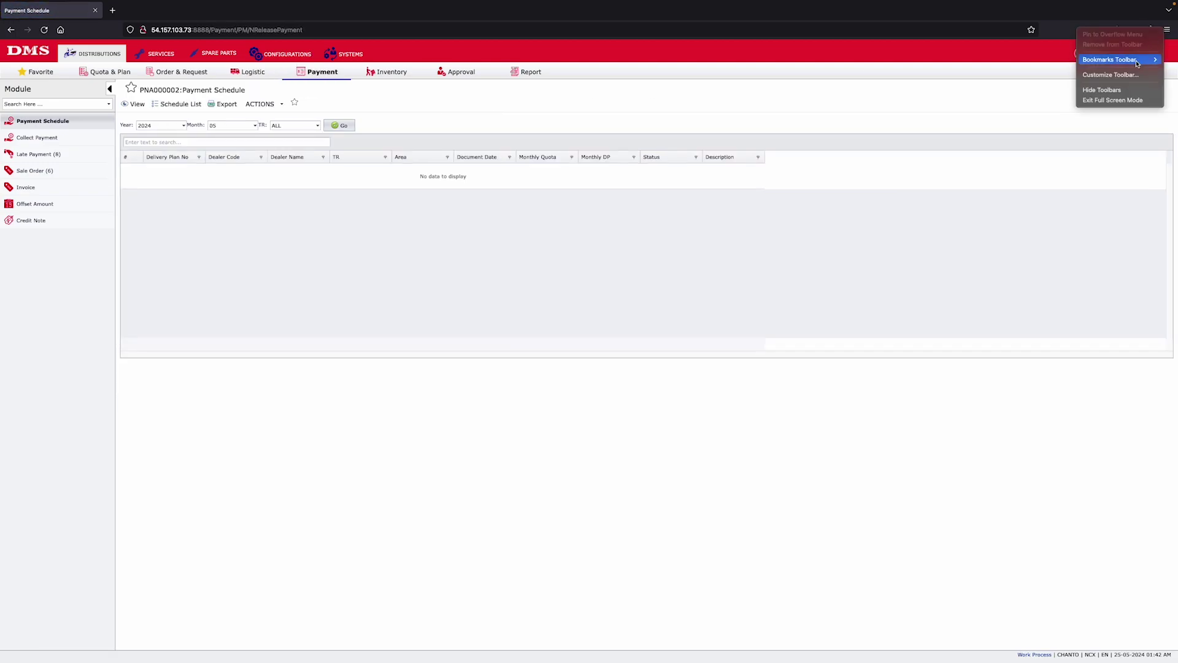
pyautogui.click(1105, 90)
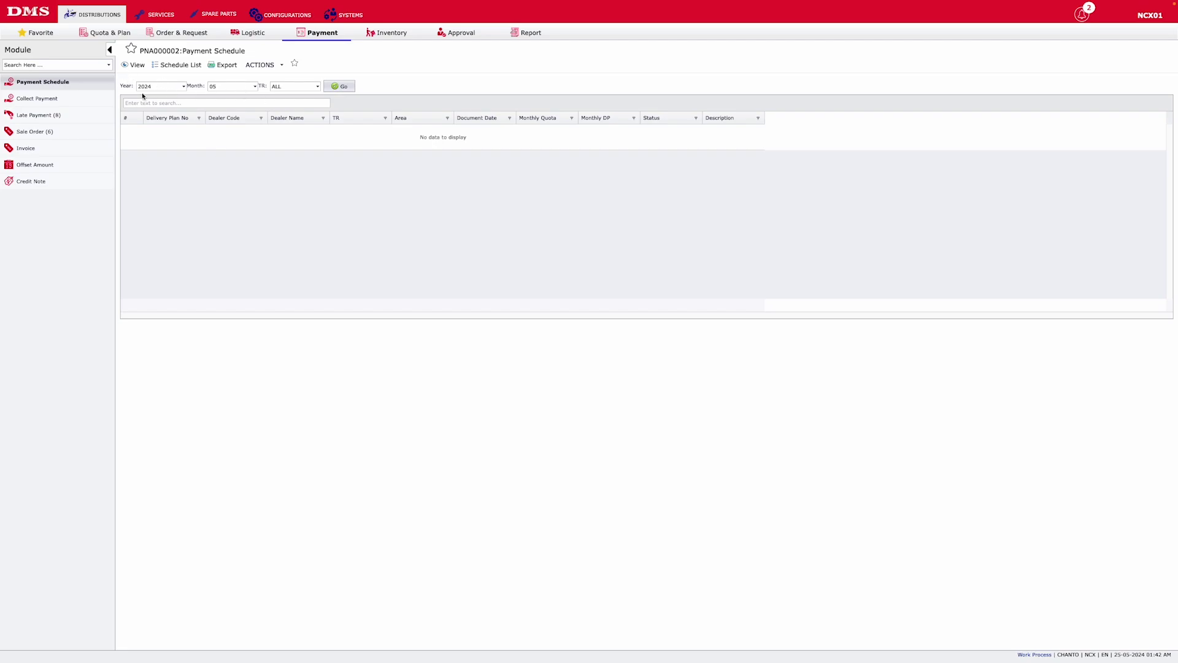
# Try the Payment Schedule page's schedule list, and check its year, month and TR filter choices and available actions
pyautogui.click(167, 67)
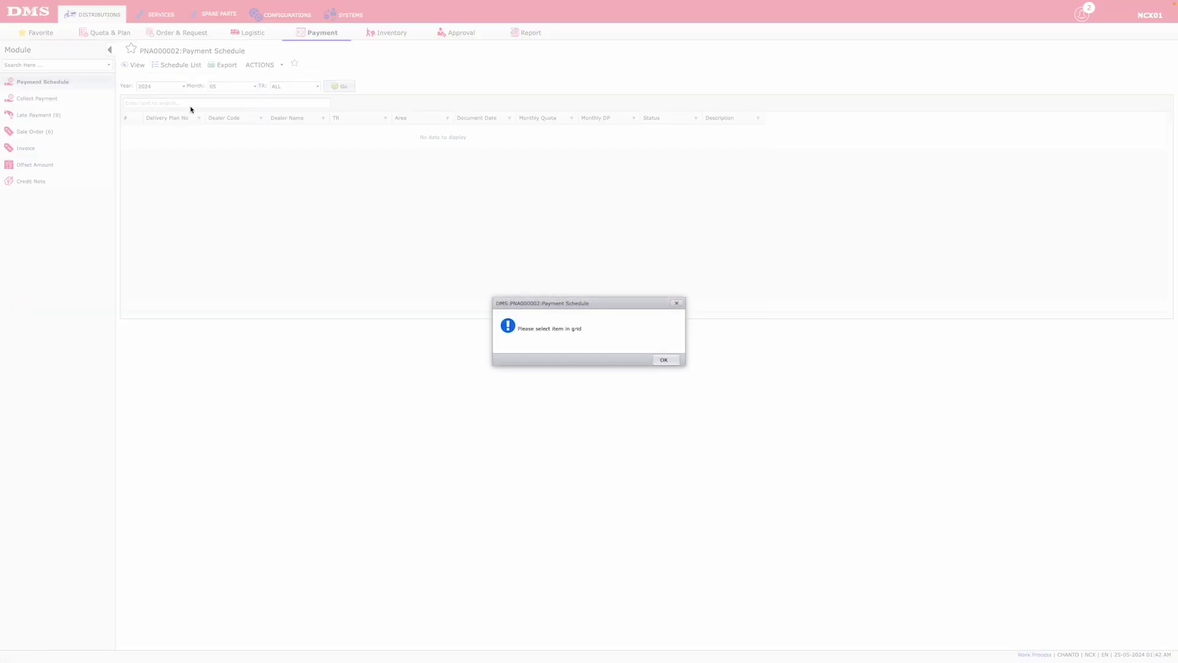
pyautogui.click(663, 360)
pyautogui.click(184, 86)
pyautogui.click(256, 86)
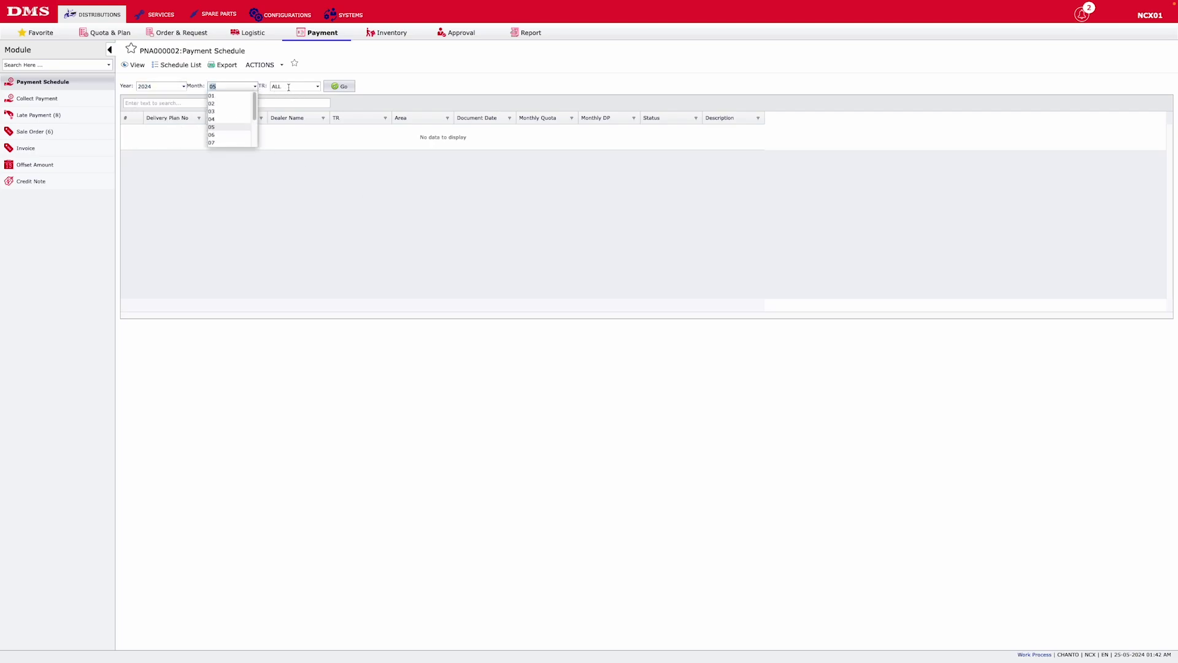
pyautogui.click(312, 86)
pyautogui.click(334, 123)
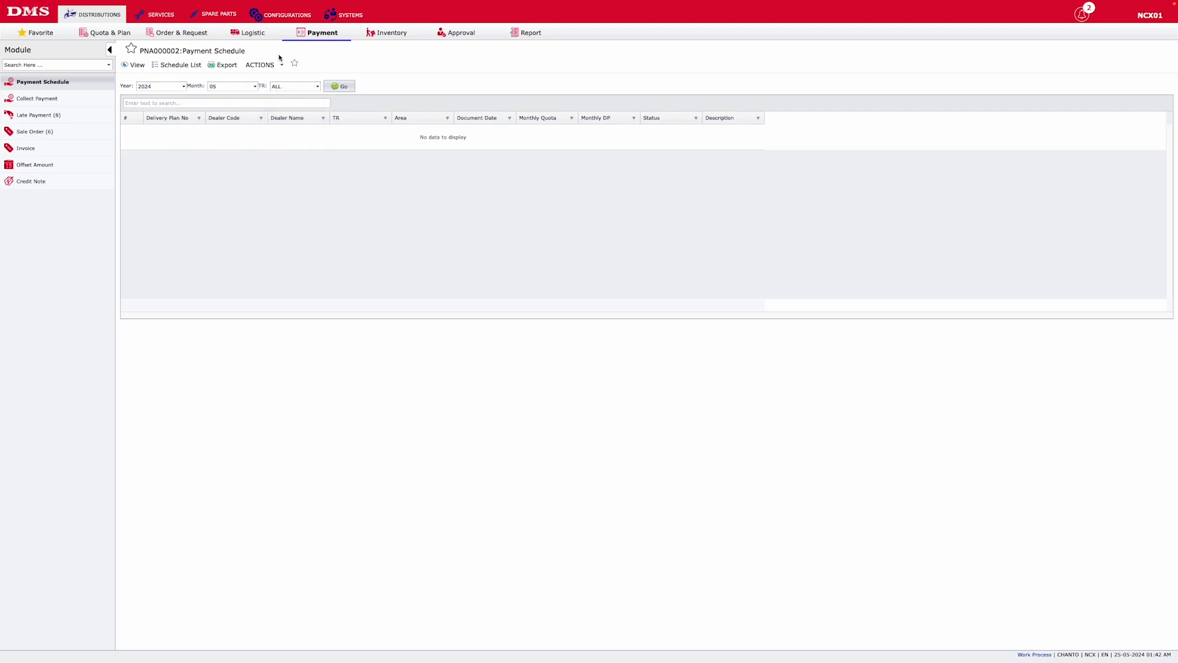
pyautogui.click(277, 64)
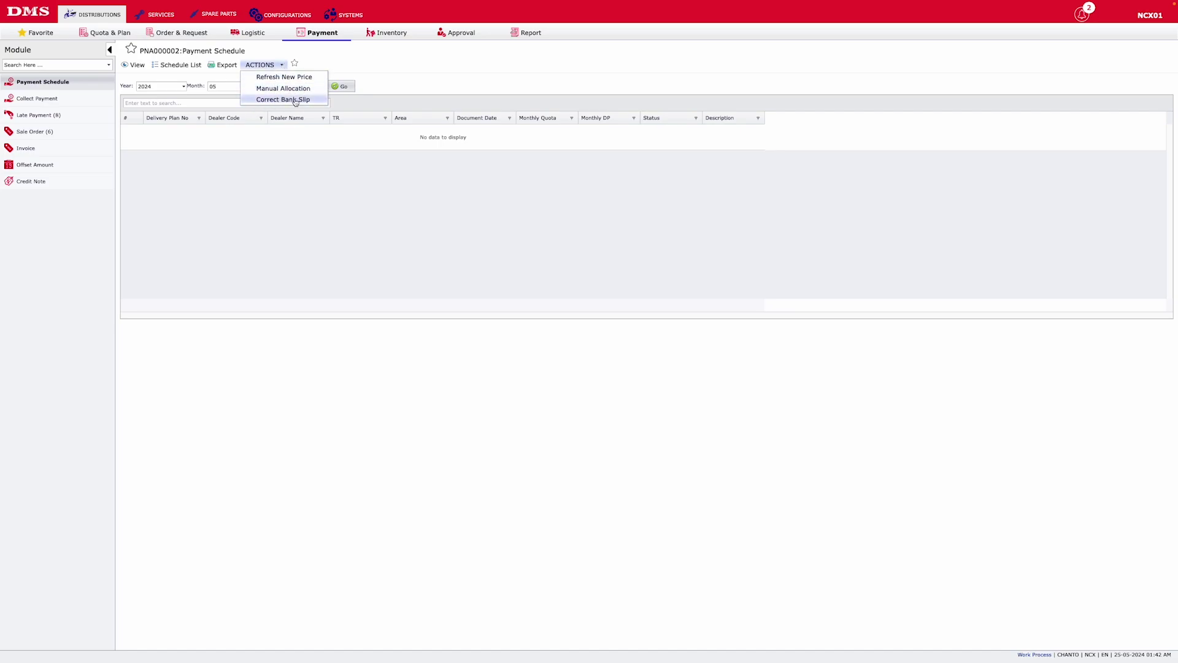
# View the Collect Payment page and the Late Payment page, checking the Late Payment year, month and status filter choices
pyautogui.click(80, 100)
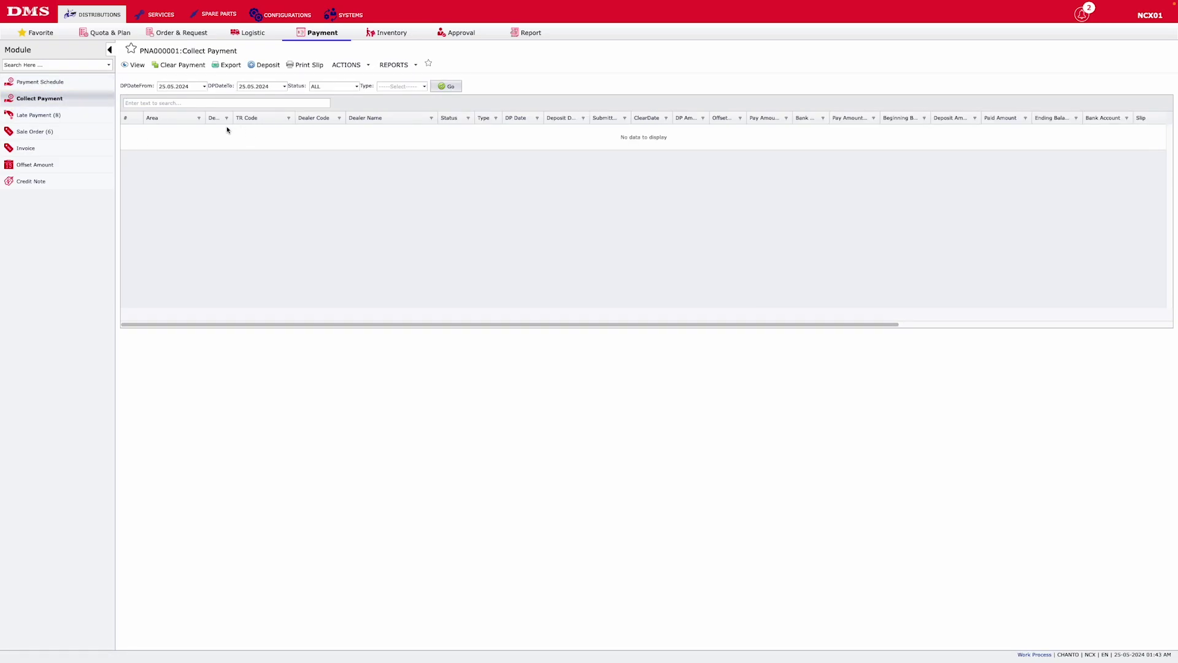
pyautogui.click(47, 122)
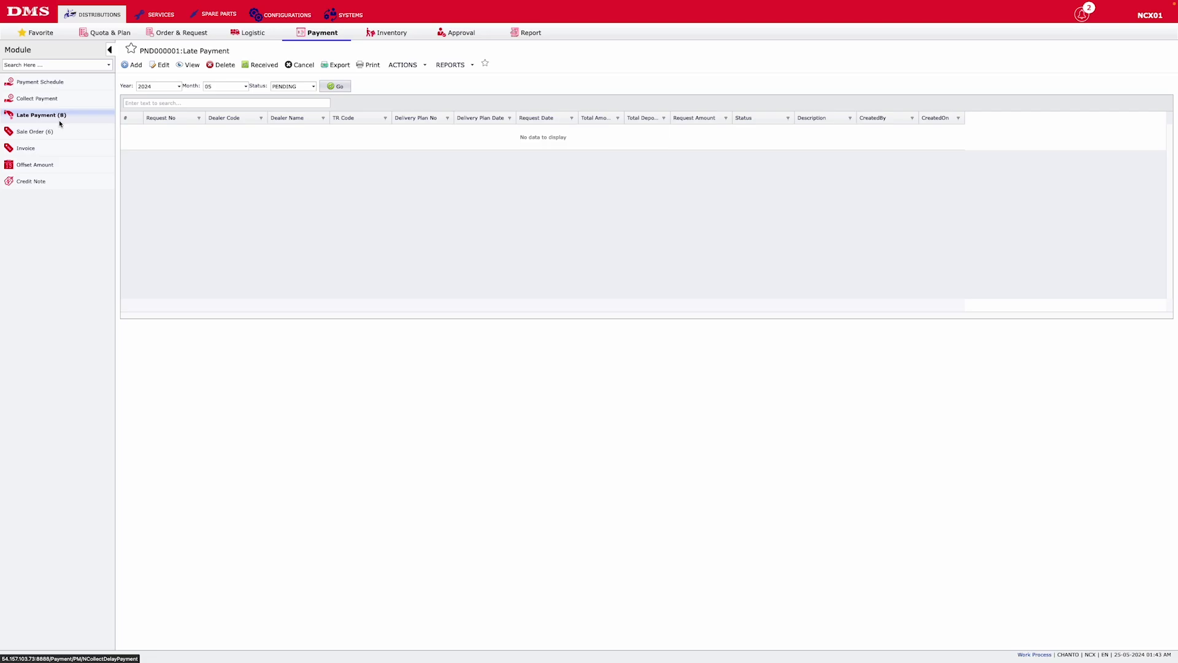
pyautogui.click(178, 87)
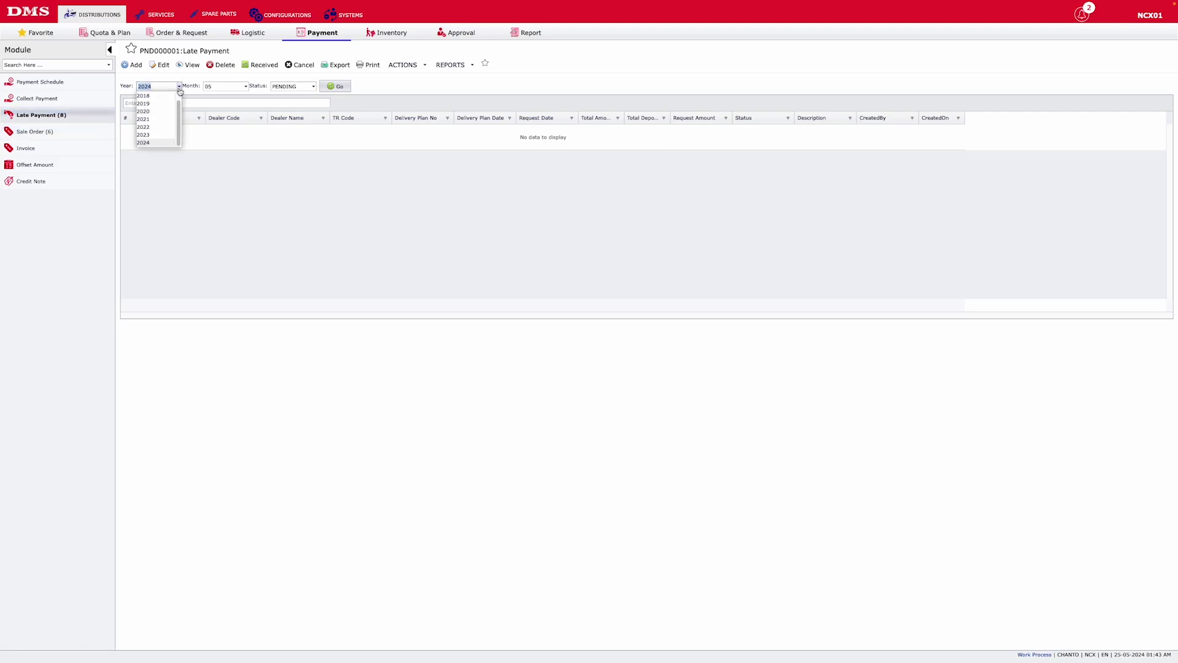
pyautogui.click(239, 86)
pyautogui.click(313, 86)
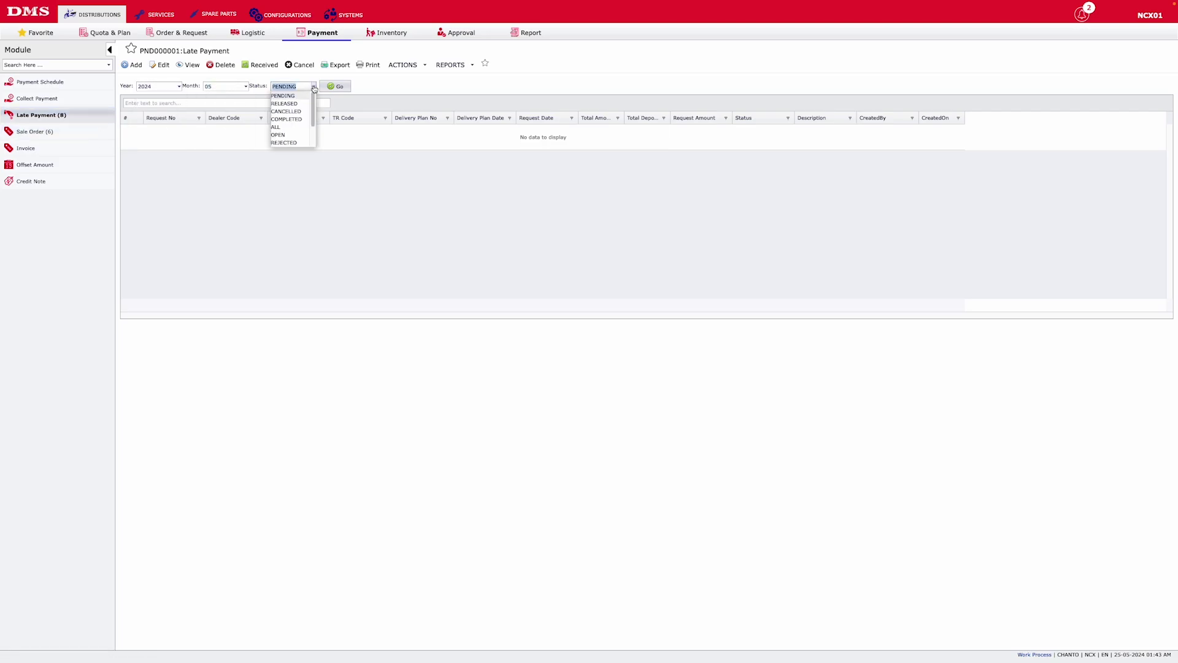
pyautogui.click(235, 189)
# In the Sale Order WaitingList, widen the CustomerCode and delivery plan columns and start a sale order from the listed entry
pyautogui.click(42, 132)
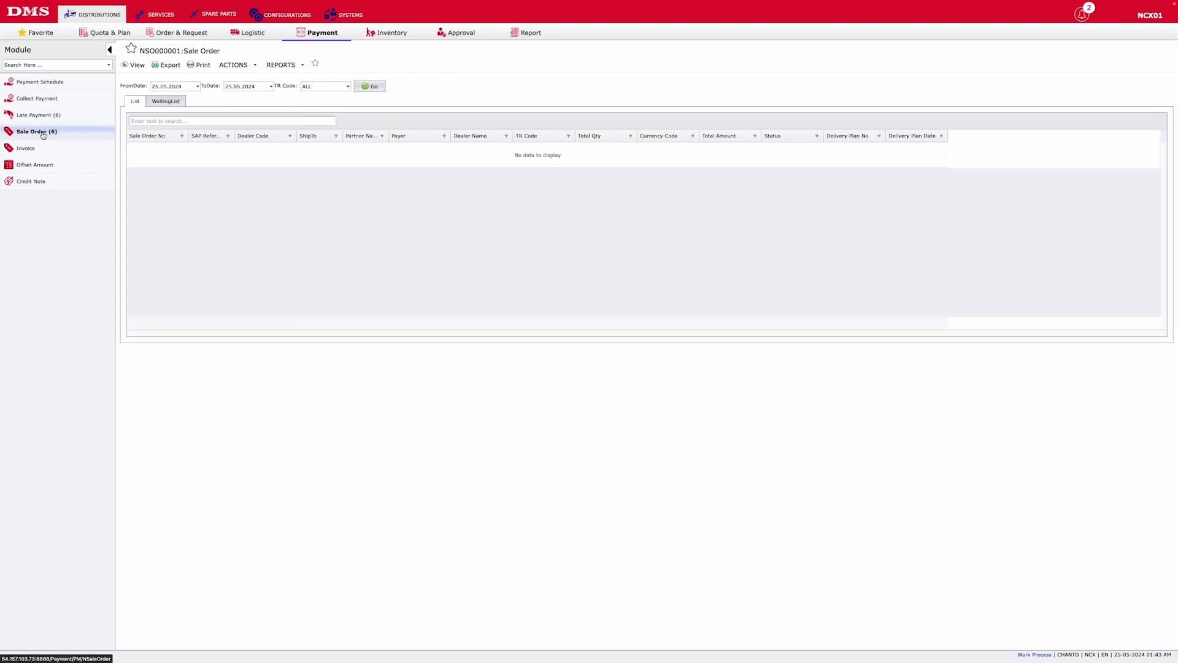
pyautogui.click(173, 103)
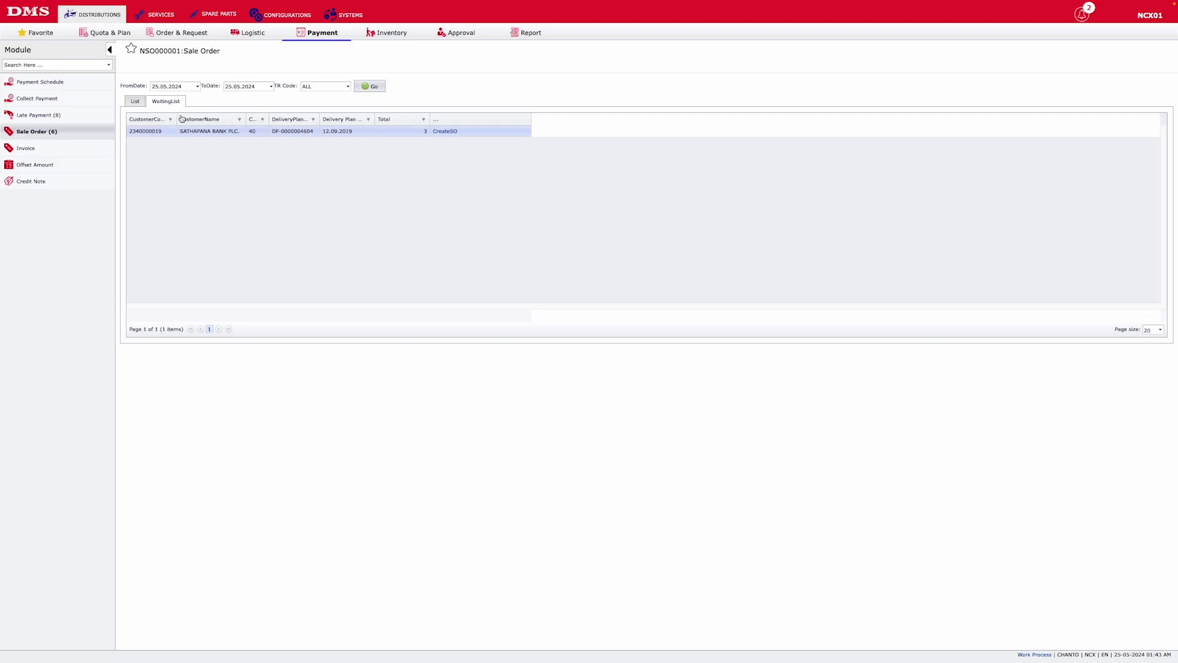
pyautogui.moveTo(176, 119); pyautogui.dragTo(195, 114)
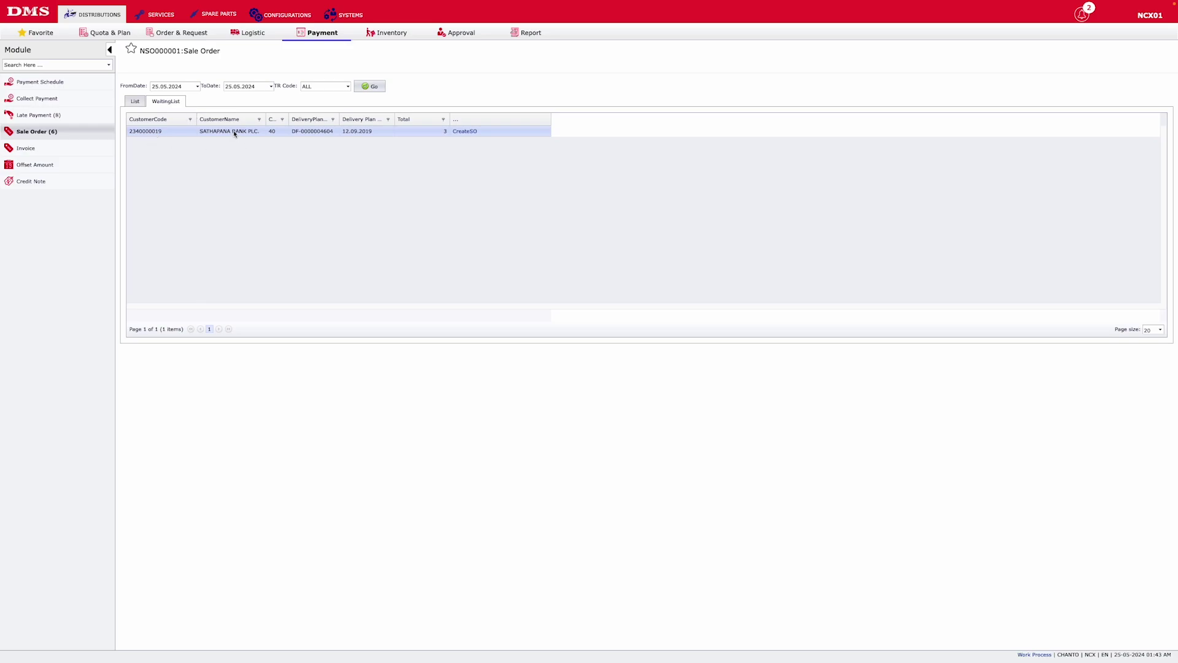
pyautogui.moveTo(340, 117); pyautogui.dragTo(356, 115)
pyautogui.click(479, 131)
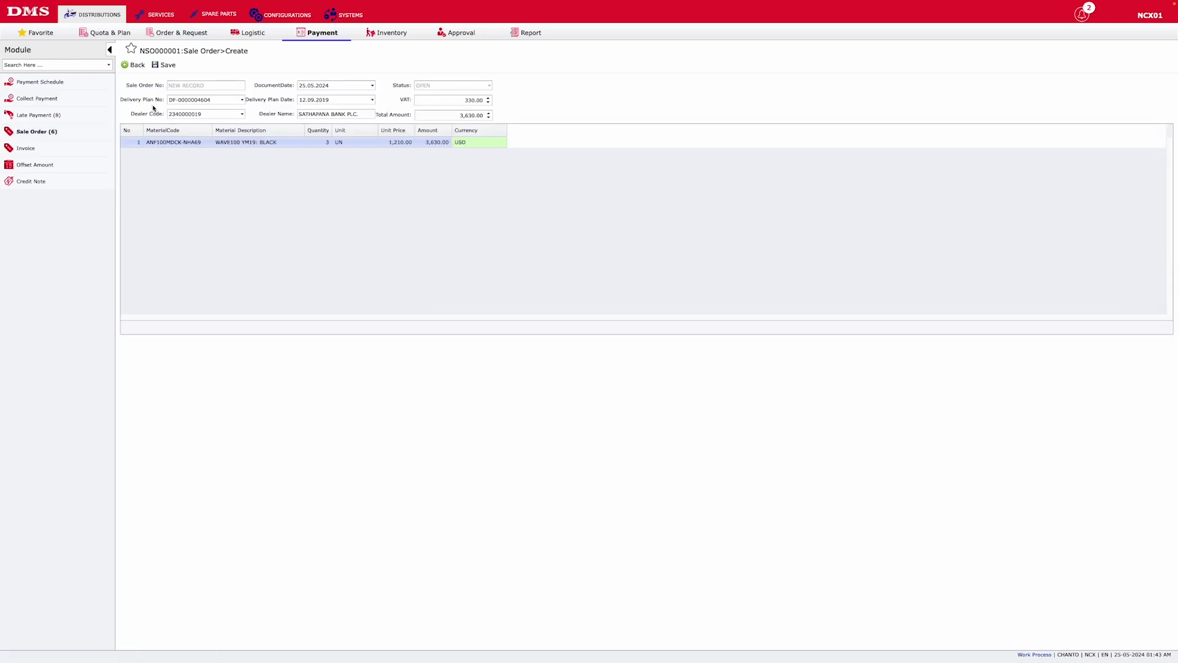
# Review the new sale order's delivery plan, dealer and total amount fields, and its material line's quantity, unit price, amount and currency
pyautogui.moveTo(134, 102); pyautogui.dragTo(156, 115)
pyautogui.moveTo(264, 114); pyautogui.dragTo(280, 115)
pyautogui.moveTo(381, 115); pyautogui.dragTo(504, 120)
pyautogui.click(494, 142)
pyautogui.click(328, 143)
pyautogui.click(393, 143)
pyautogui.moveTo(434, 142); pyautogui.dragTo(483, 142)
pyautogui.click(482, 141)
pyautogui.click(473, 188)
# Leave the sale order unsaved and start an invoice from the first delivery order in the Invoice WaitingList
pyautogui.click(37, 149)
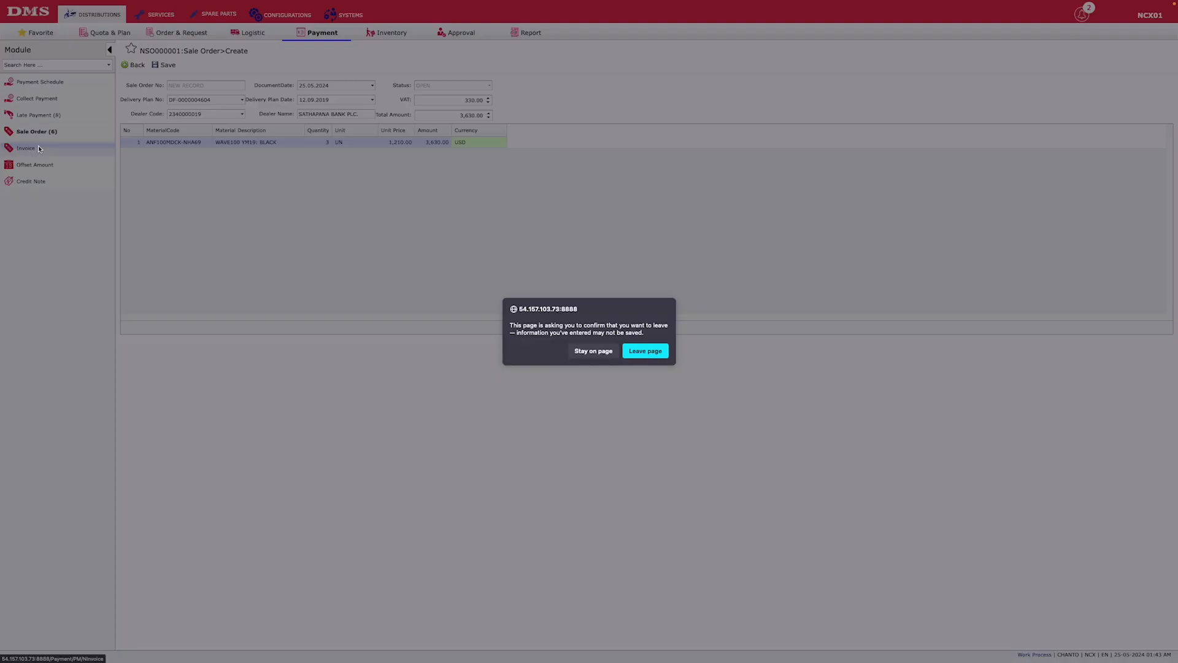
pyautogui.click(647, 351)
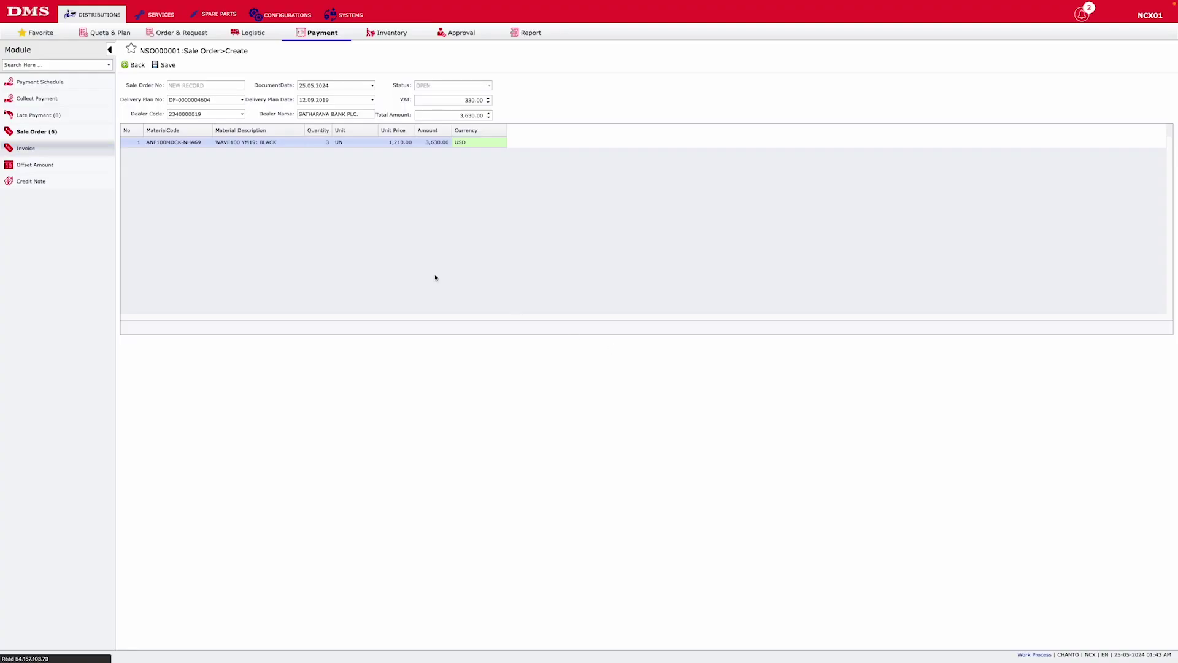
pyautogui.click(176, 102)
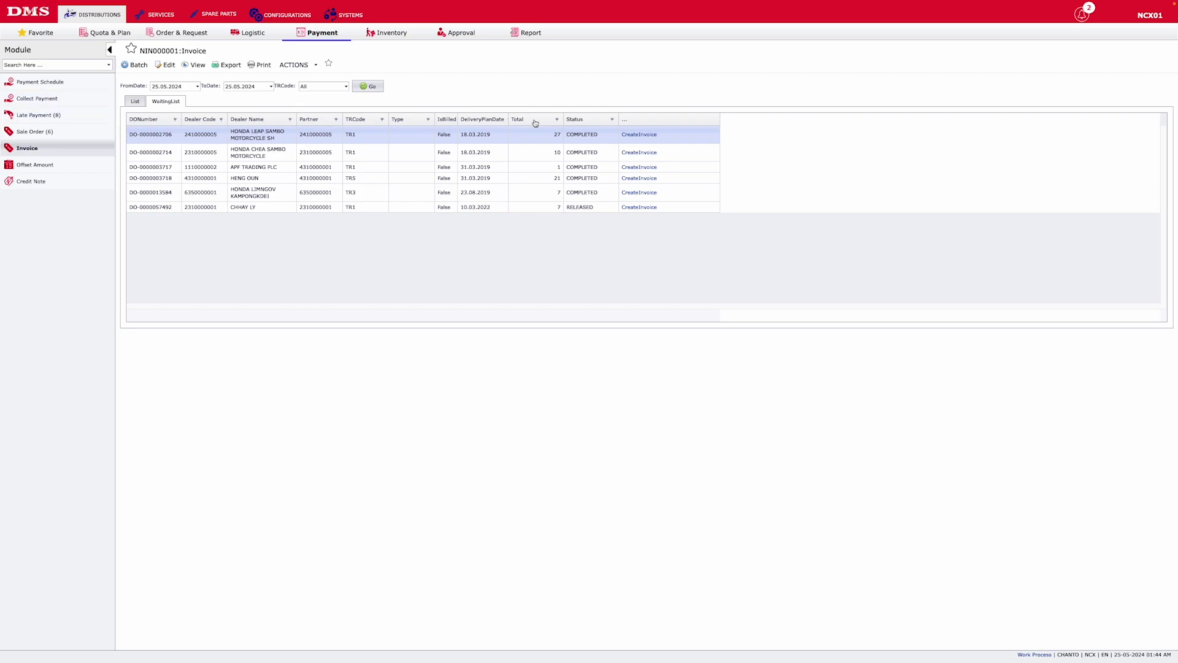
pyautogui.click(652, 136)
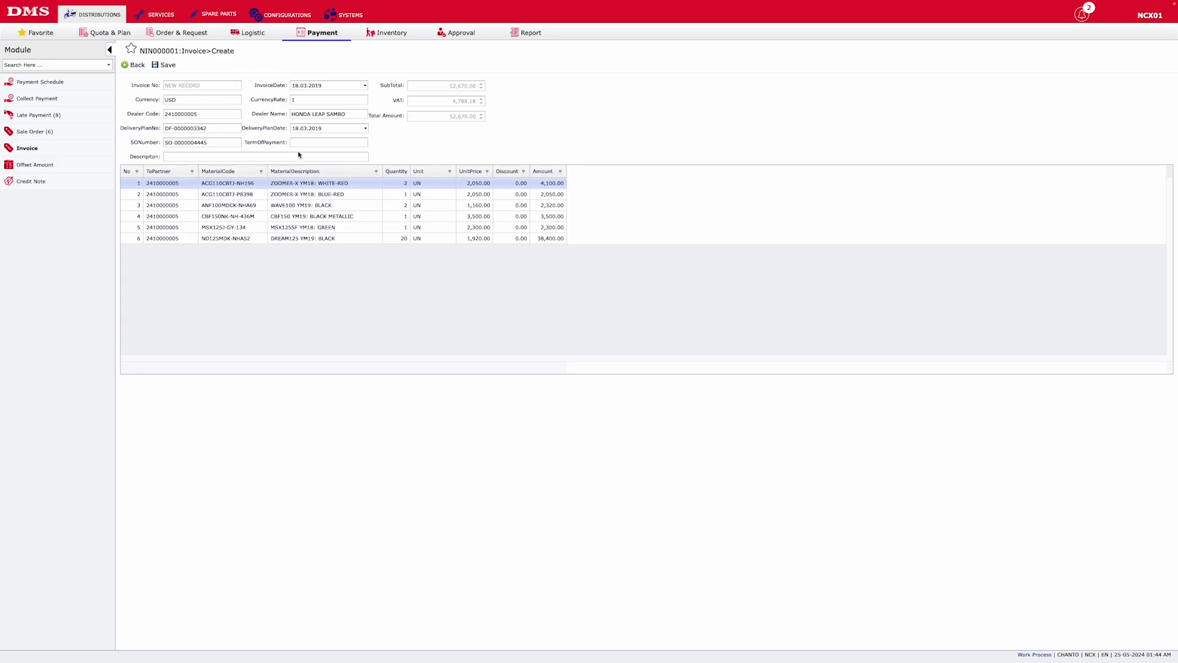
# Review the new invoice's currency, dealer, invoice date and total fields, and its first material line from partner to amount
pyautogui.doubleClick(175, 99)
pyautogui.moveTo(196, 114); pyautogui.dragTo(158, 151)
pyautogui.moveTo(322, 86); pyautogui.dragTo(286, 83)
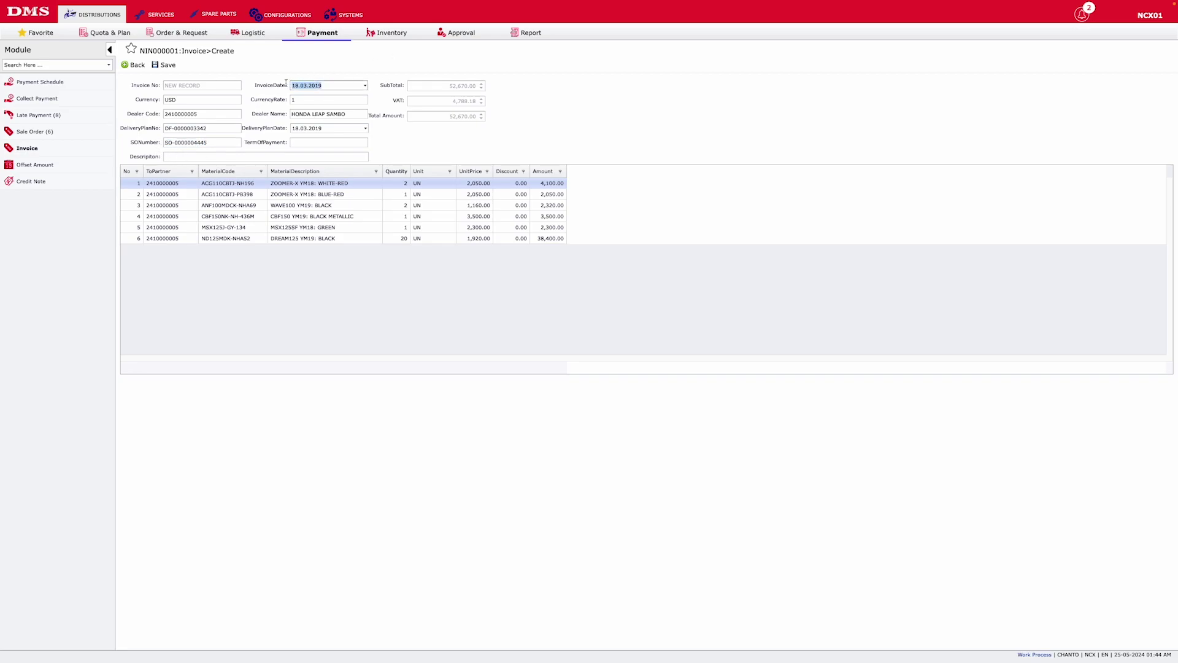
pyautogui.click(311, 114)
pyautogui.moveTo(375, 117); pyautogui.dragTo(427, 122)
pyautogui.click(500, 138)
pyautogui.moveTo(147, 182); pyautogui.dragTo(360, 183)
pyautogui.click(361, 183)
pyautogui.moveTo(541, 185); pyautogui.dragTo(571, 188)
pyautogui.click(572, 187)
# View the Offset Amount page, leaving the invoice unsaved, and choose year 2020 and month 04 as filters in Credit Note
pyautogui.click(59, 164)
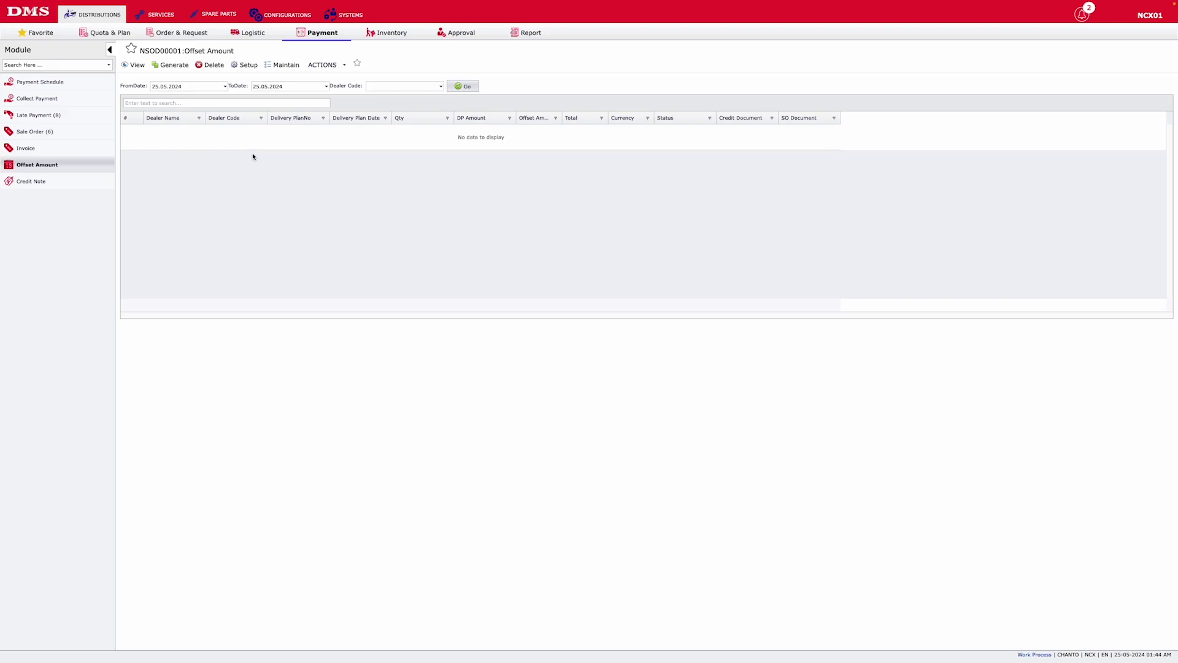
pyautogui.click(62, 186)
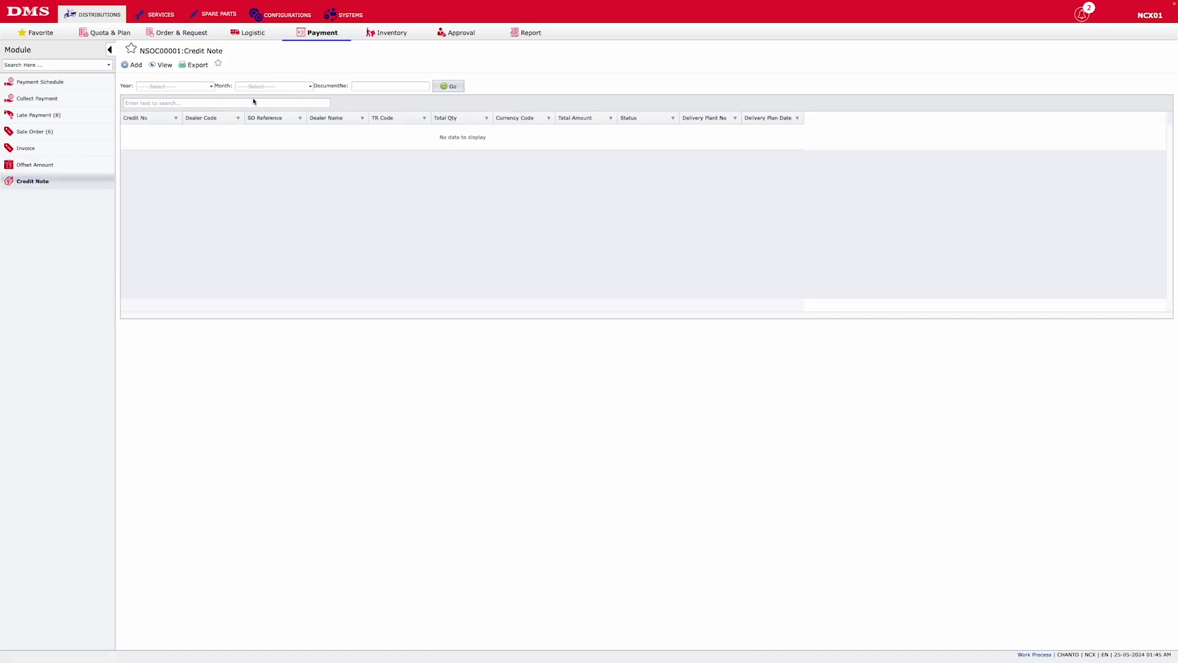
pyautogui.click(212, 87)
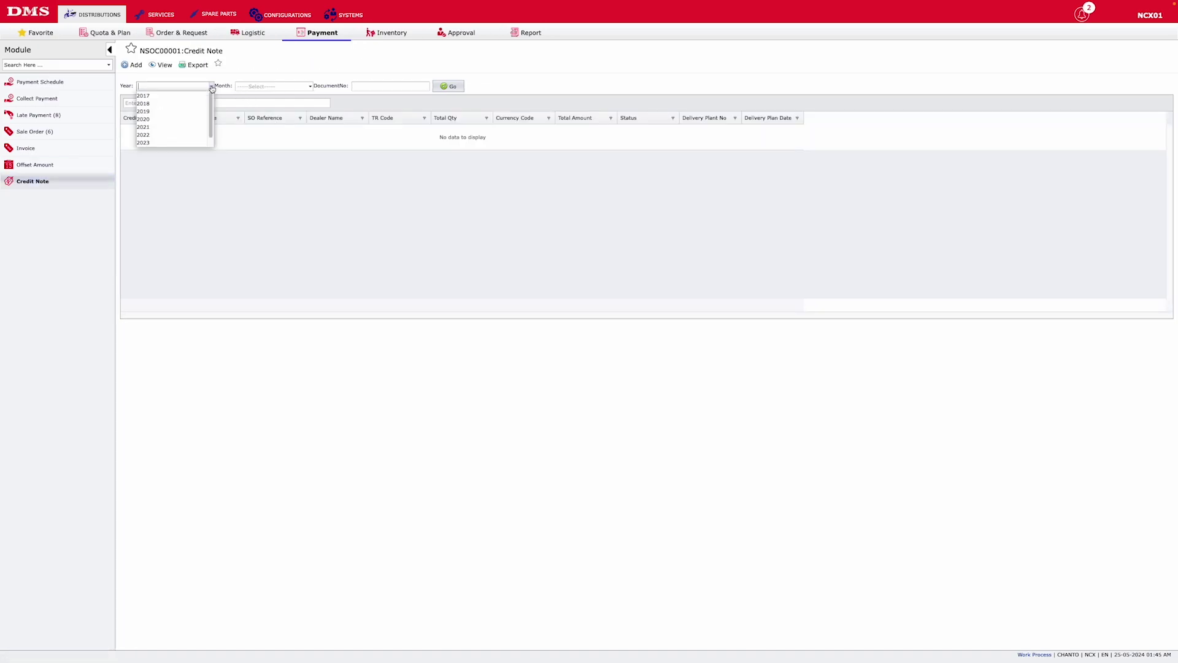
pyautogui.click(182, 119)
pyautogui.click(303, 87)
pyautogui.click(276, 120)
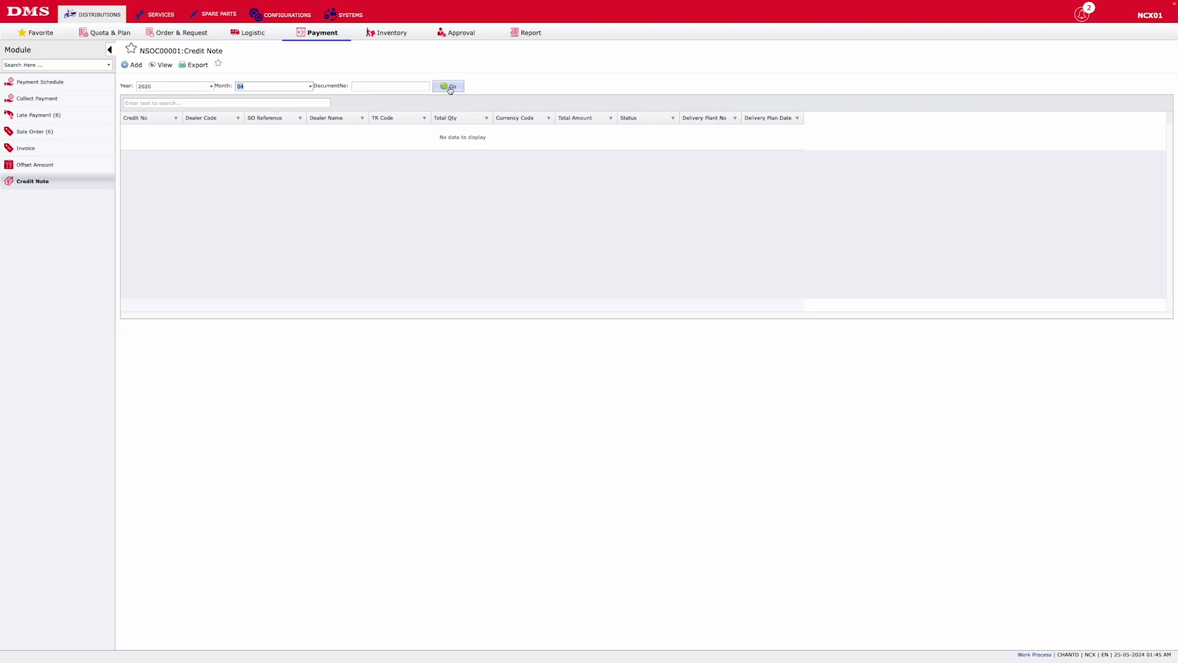
pyautogui.click(364, 86)
# View the Upload Serial page in Inventory, and reload the Production Plan list using its date filter
pyautogui.click(381, 35)
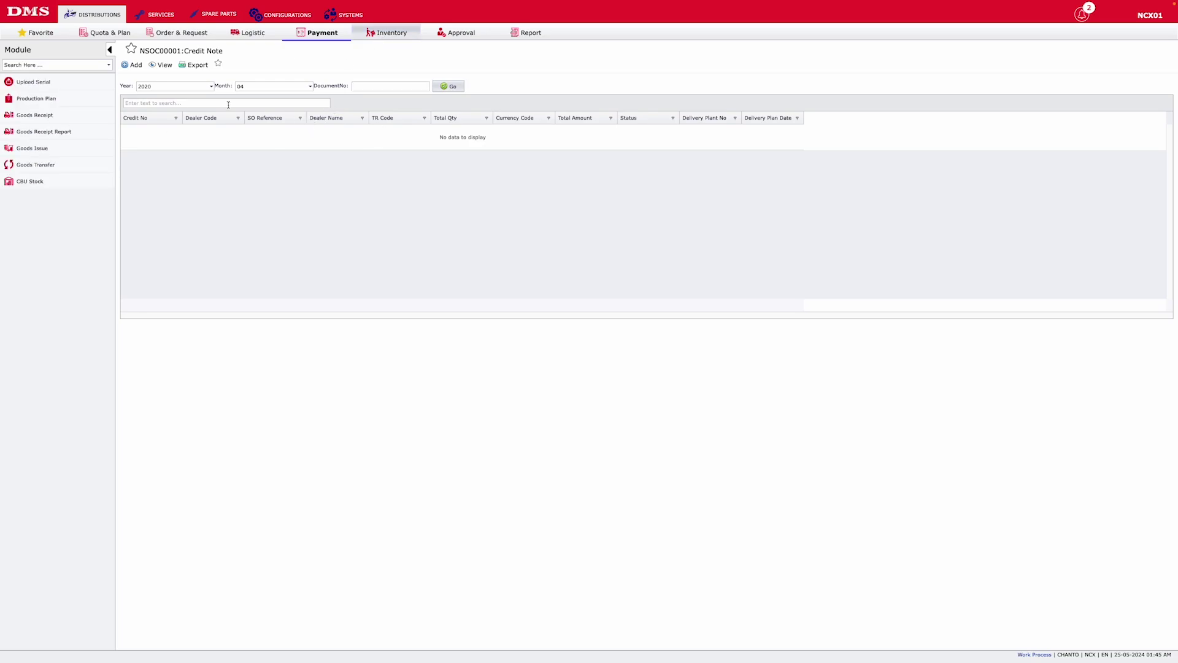
pyautogui.click(79, 88)
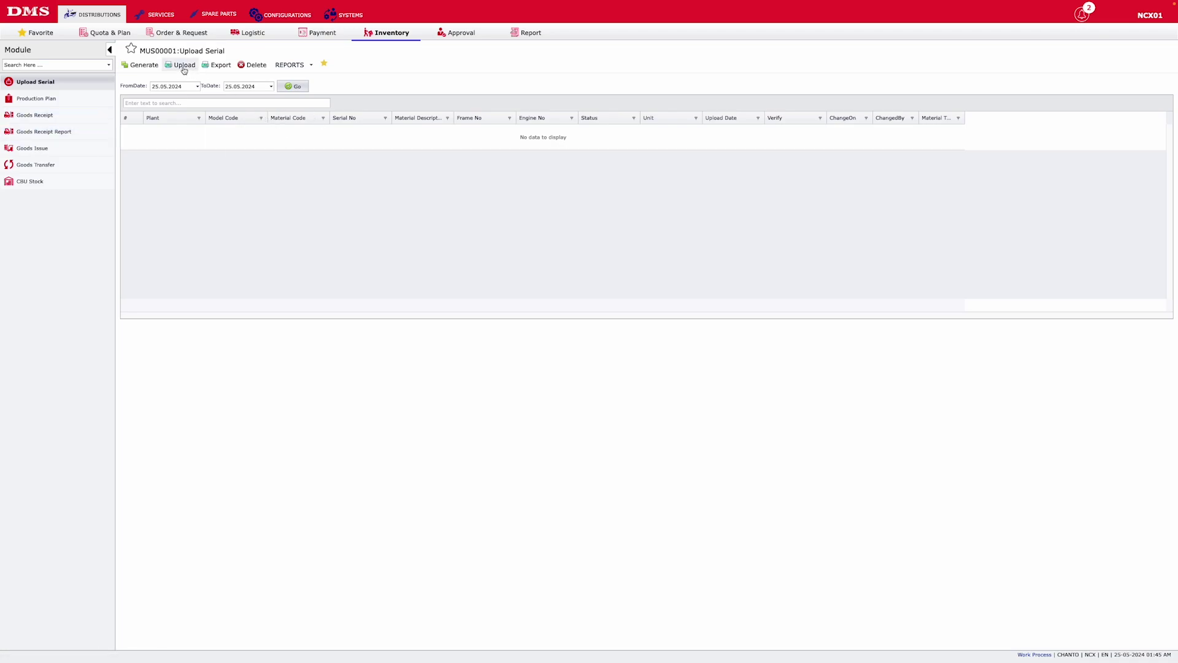
pyautogui.click(87, 98)
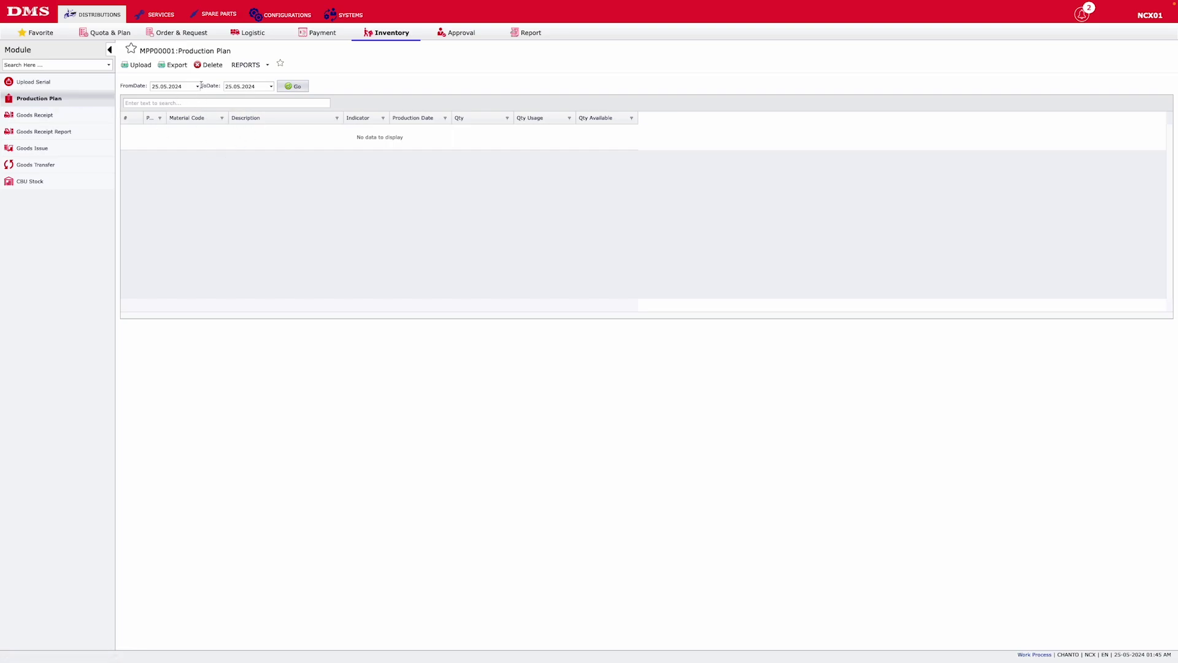
pyautogui.click(198, 86)
pyautogui.click(213, 116)
pyautogui.click(291, 86)
# Open the Goods Receipt WaitingForConfirmation list and review the entry's serial number, floor, material code and material description
pyautogui.click(43, 114)
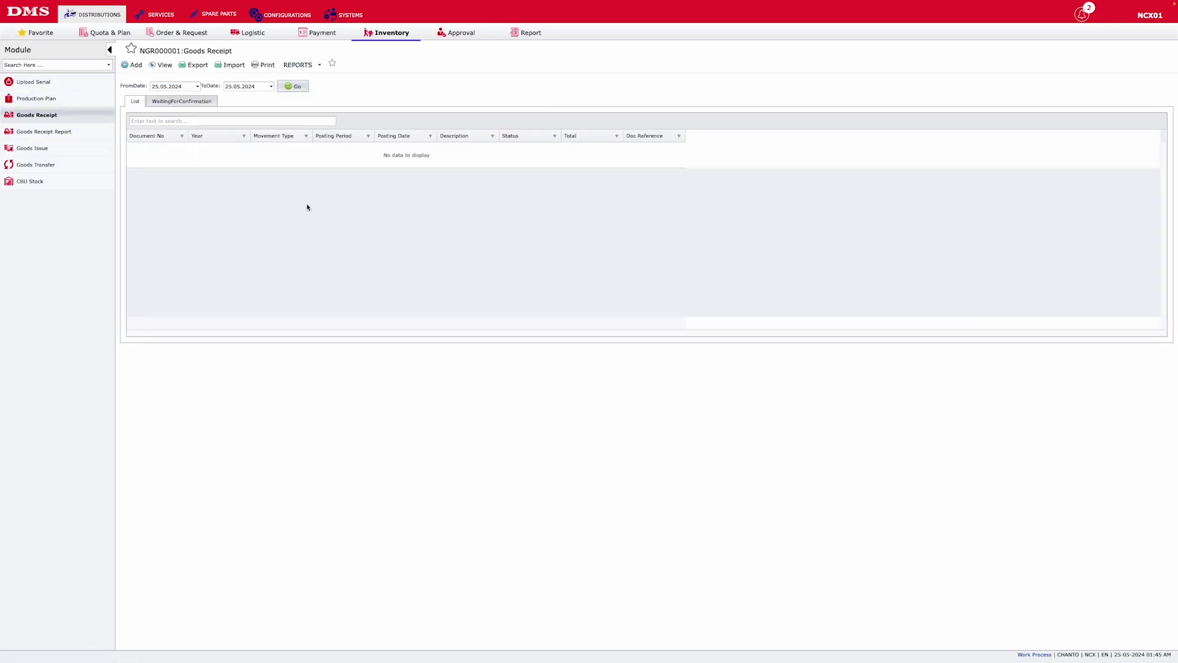
pyautogui.click(191, 102)
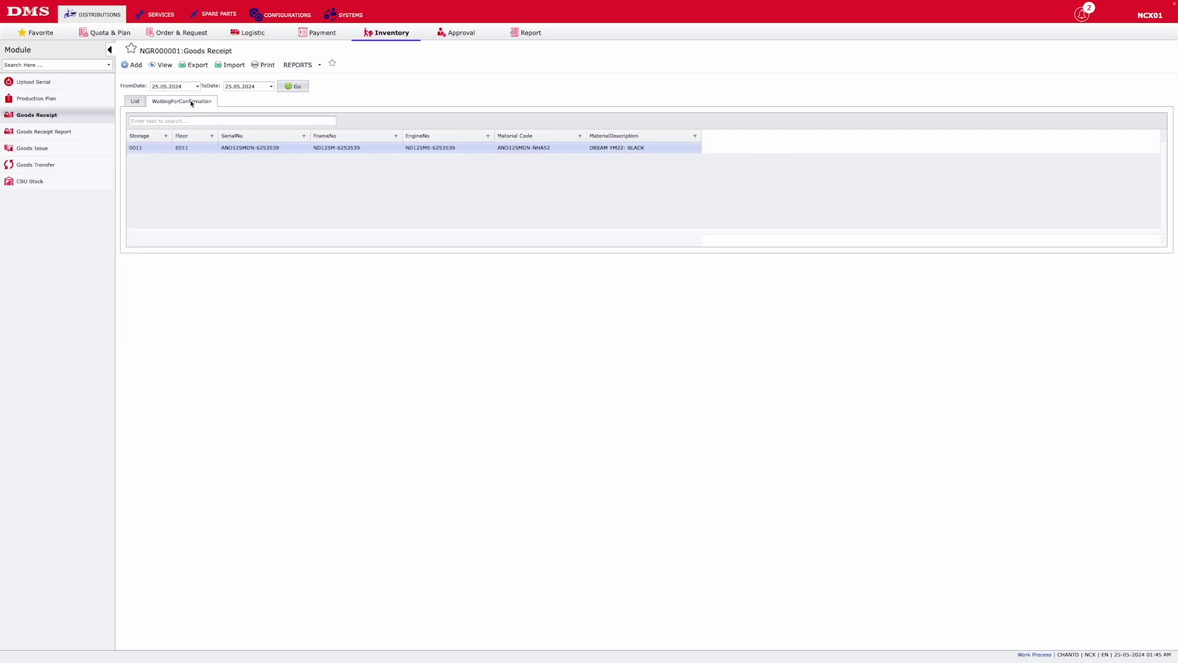
pyautogui.doubleClick(269, 149)
pyautogui.click(196, 150)
pyautogui.doubleClick(553, 149)
pyautogui.moveTo(657, 147); pyautogui.dragTo(610, 147)
pyautogui.click(416, 206)
# View the Goods Receipt Report page and check the from-date calendar in the Goods Issue page
pyautogui.click(92, 132)
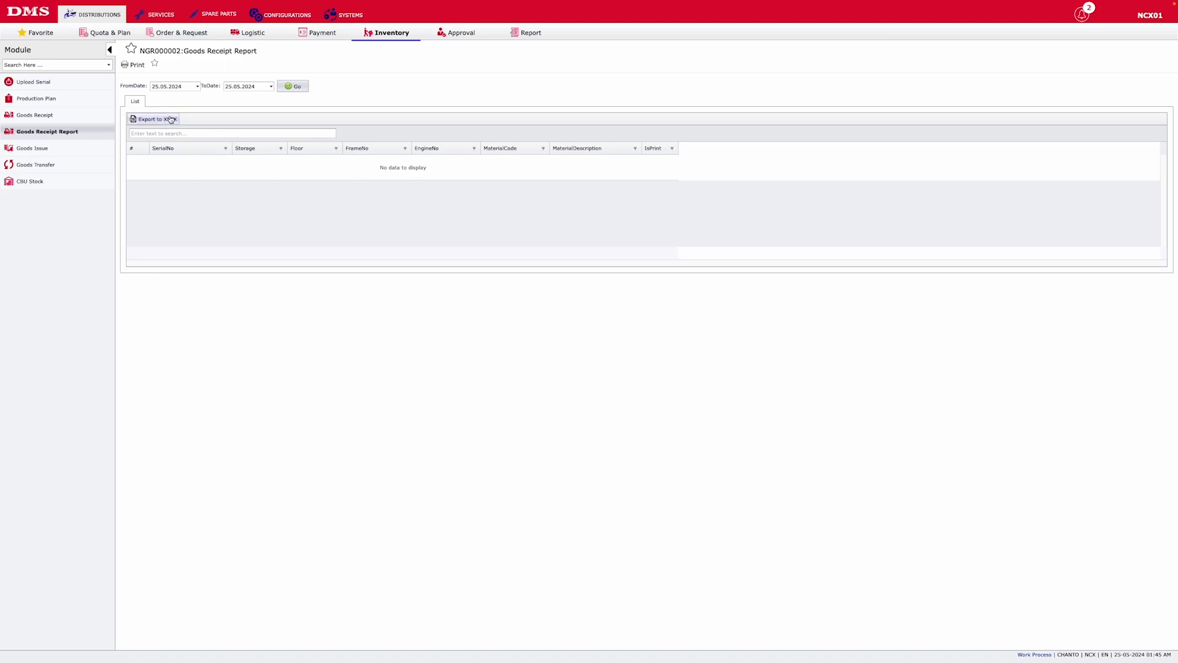
pyautogui.click(68, 148)
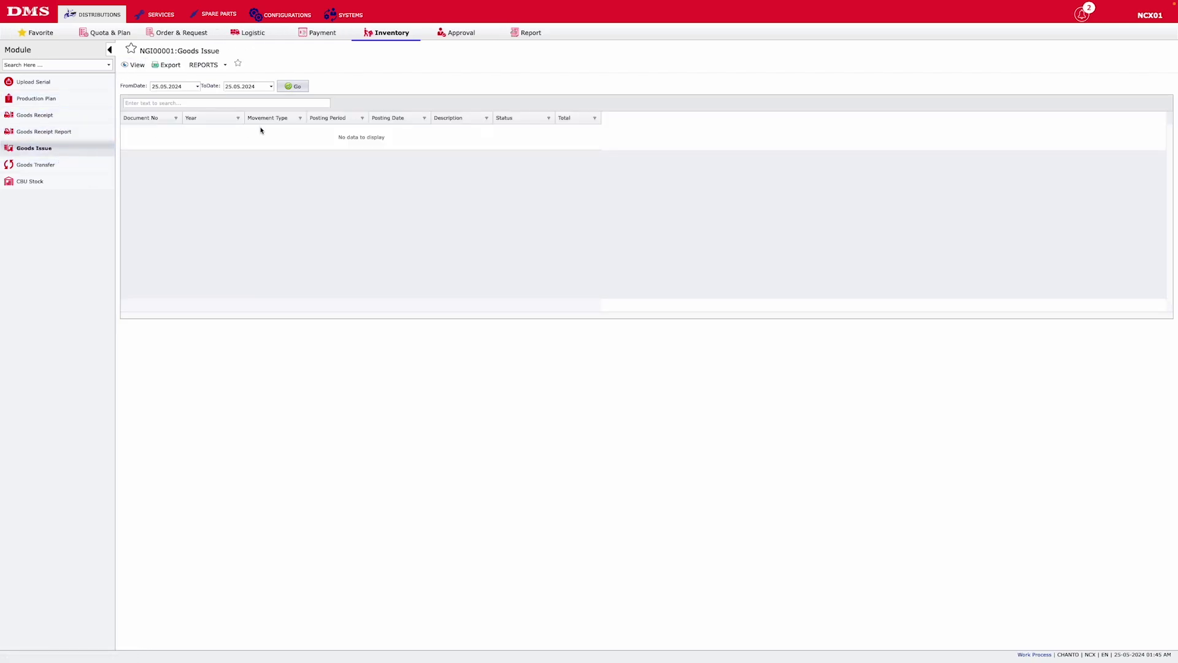
pyautogui.click(197, 86)
pyautogui.click(297, 192)
# Start a new goods transfer and look over its IsManual option, serial number field and Material List
pyautogui.click(58, 170)
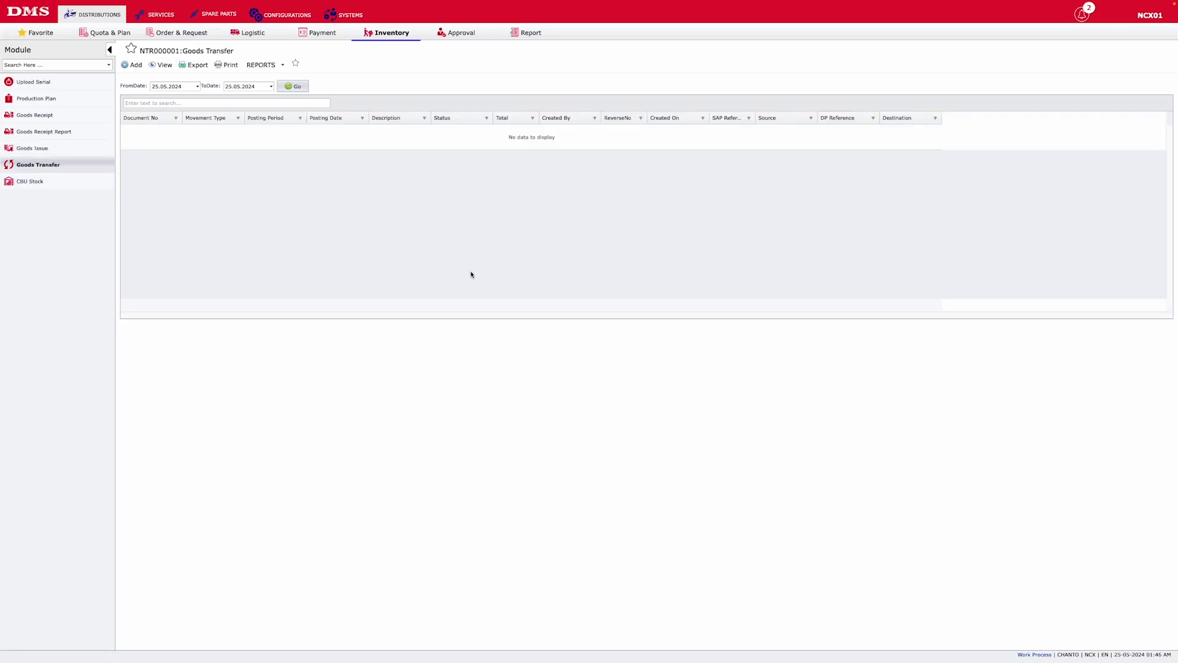
pyautogui.click(134, 66)
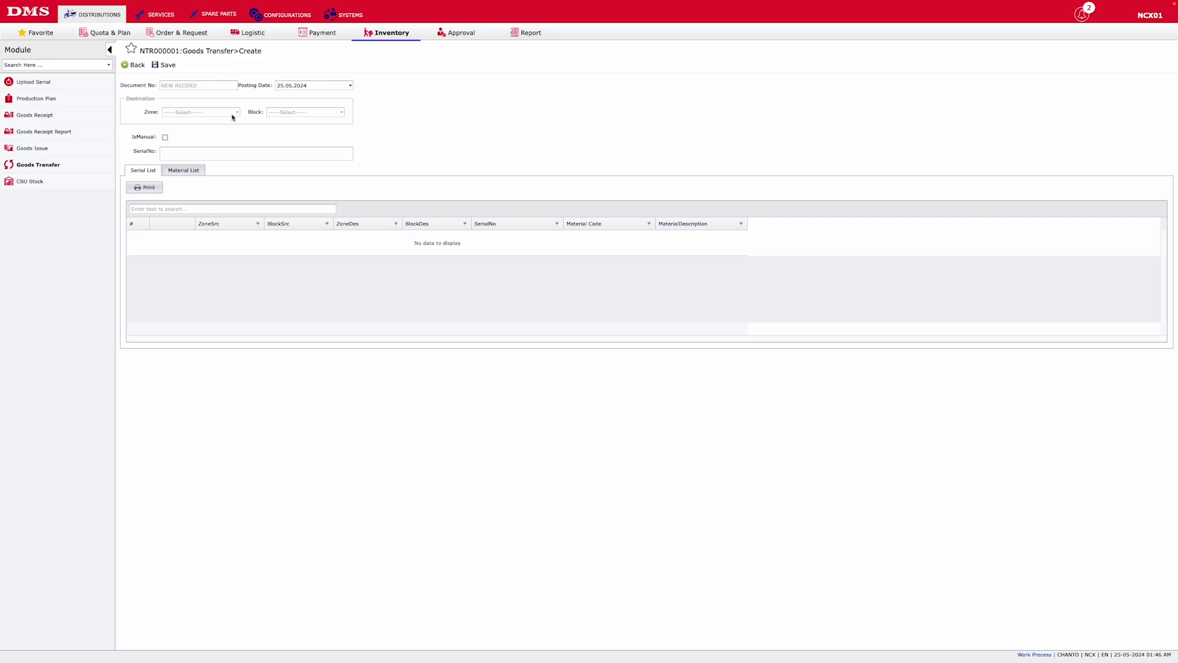
pyautogui.click(165, 138)
pyautogui.press('Tab')
pyautogui.click(187, 173)
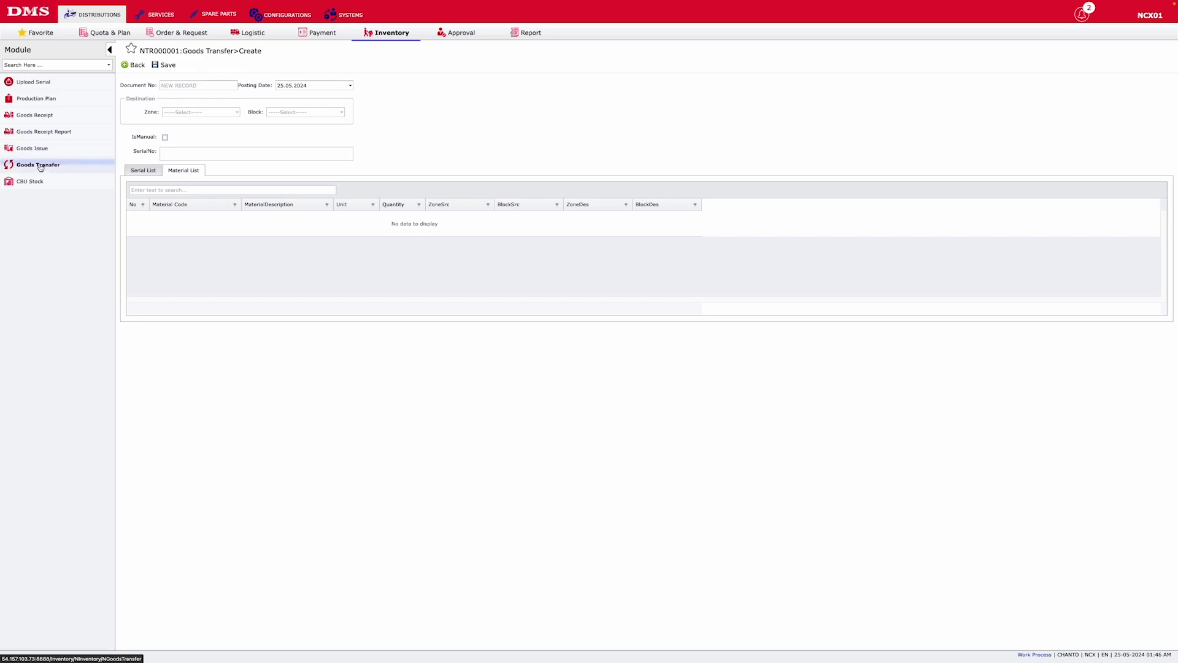
# Open the Master Quota Request List in Approval and filter it by the second listed YearKi and PENDING status
pyautogui.click(460, 37)
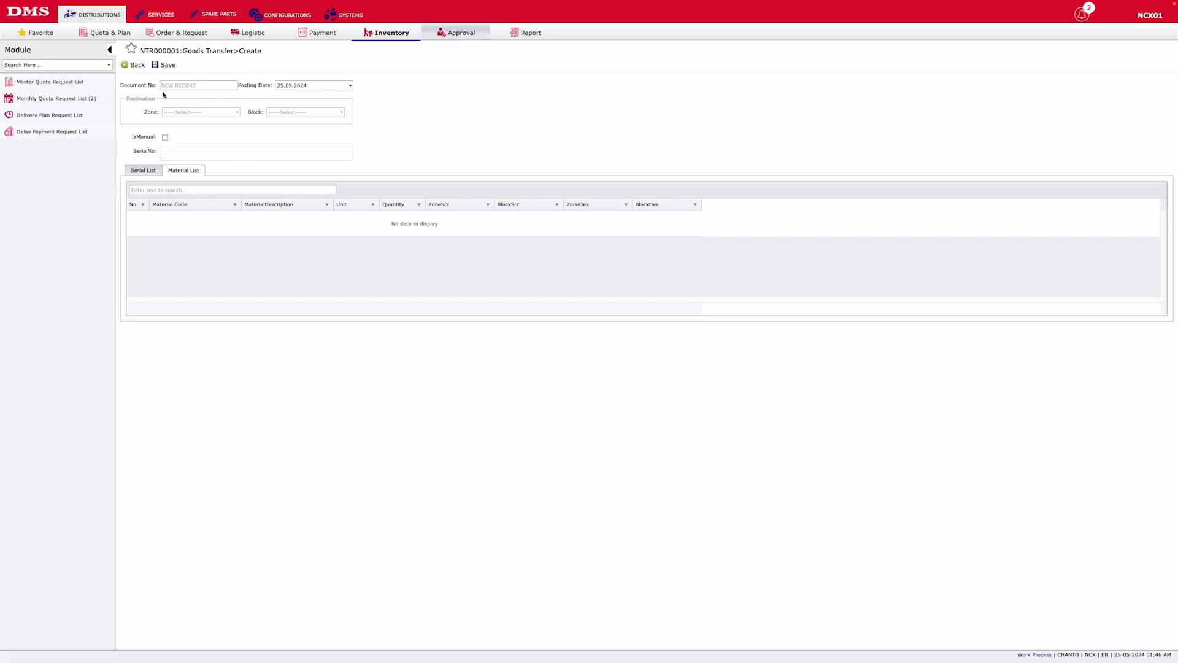
pyautogui.click(71, 85)
pyautogui.click(234, 87)
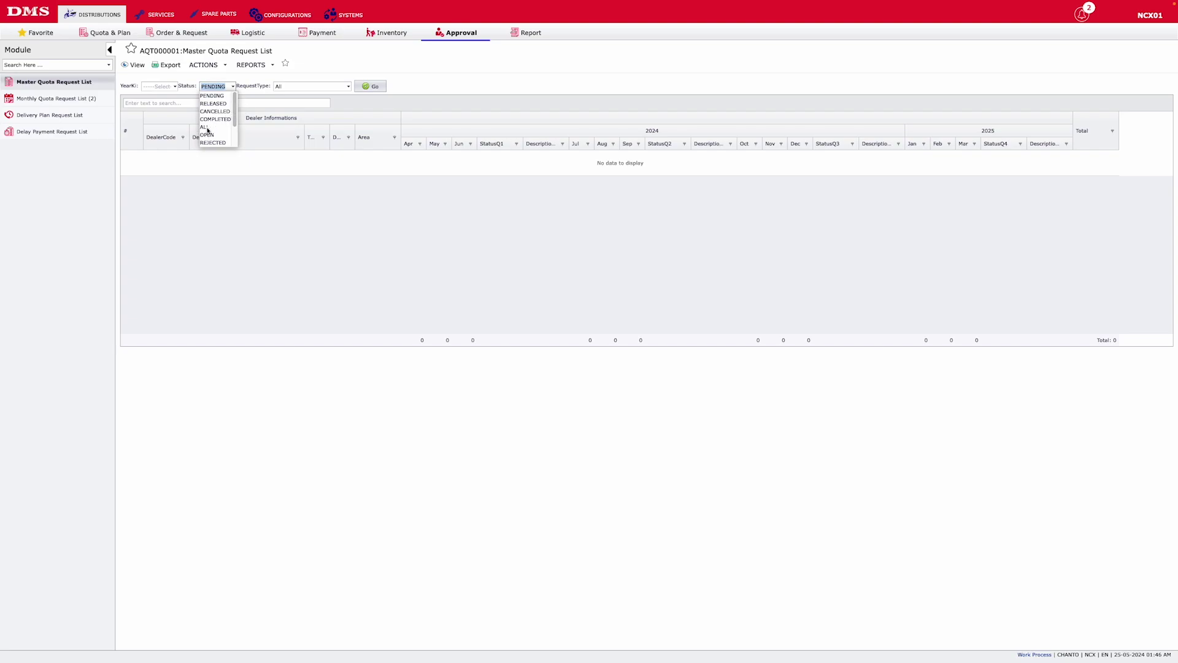
pyautogui.click(161, 86)
pyautogui.click(148, 103)
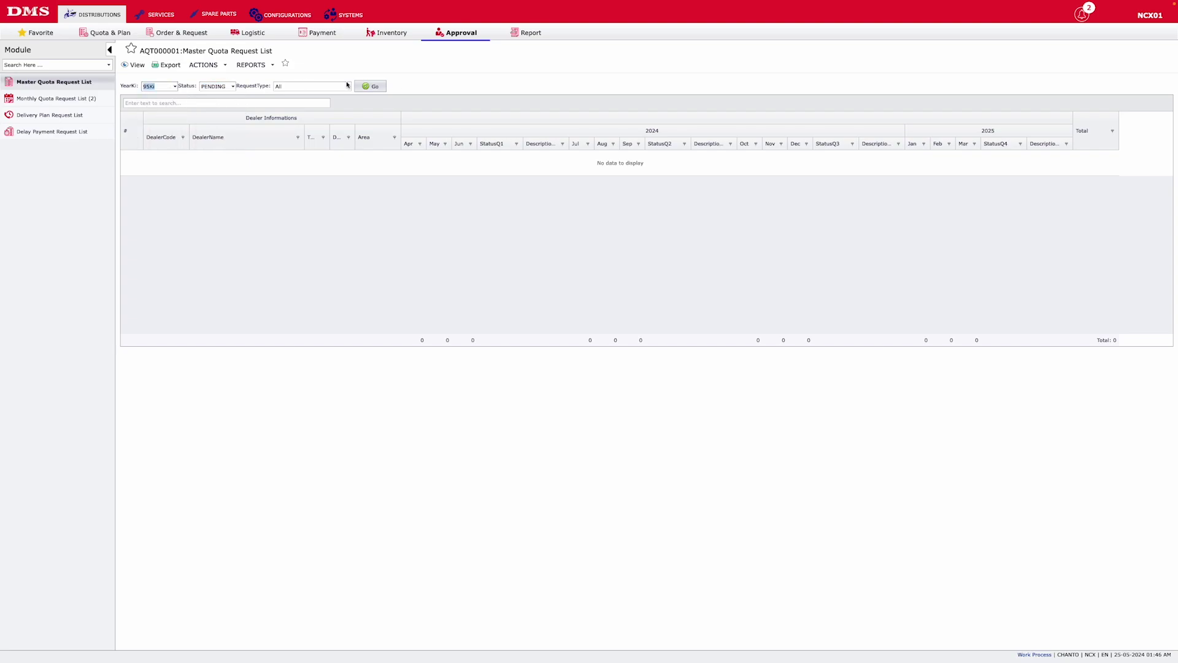
pyautogui.click(370, 86)
# Review the NCX monthly quota plan entry in the Monthly Quota Request List and open its list of requests
pyautogui.click(55, 98)
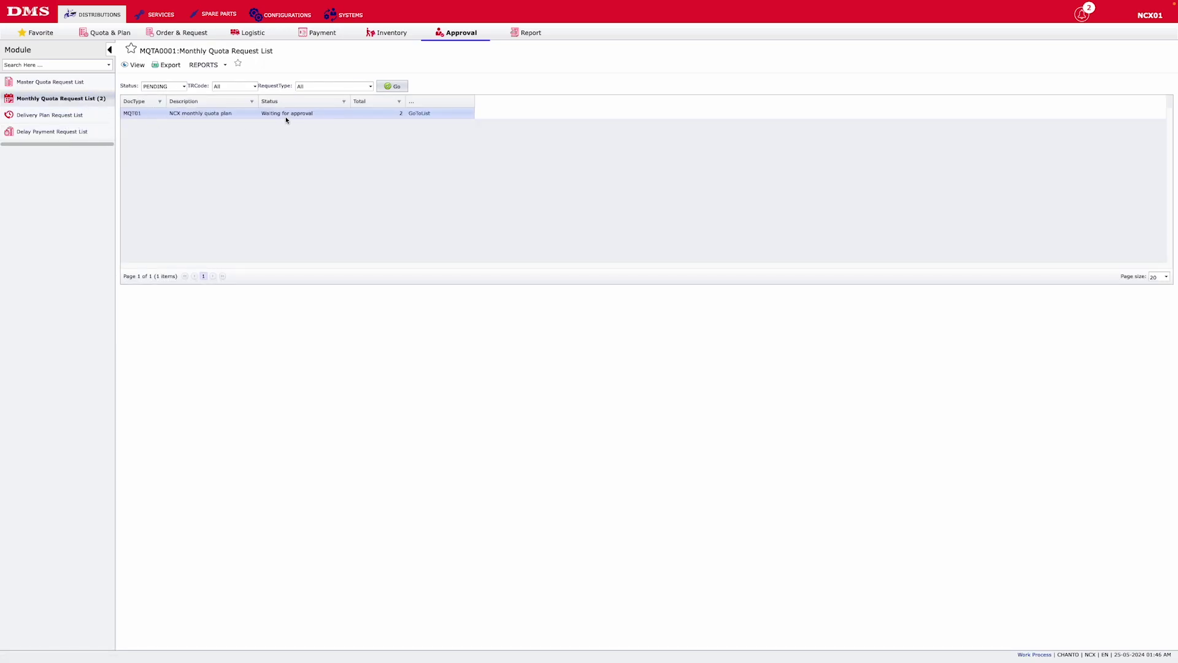
pyautogui.moveTo(170, 114); pyautogui.dragTo(228, 122)
pyautogui.doubleClick(140, 114)
pyautogui.click(288, 162)
pyautogui.click(420, 114)
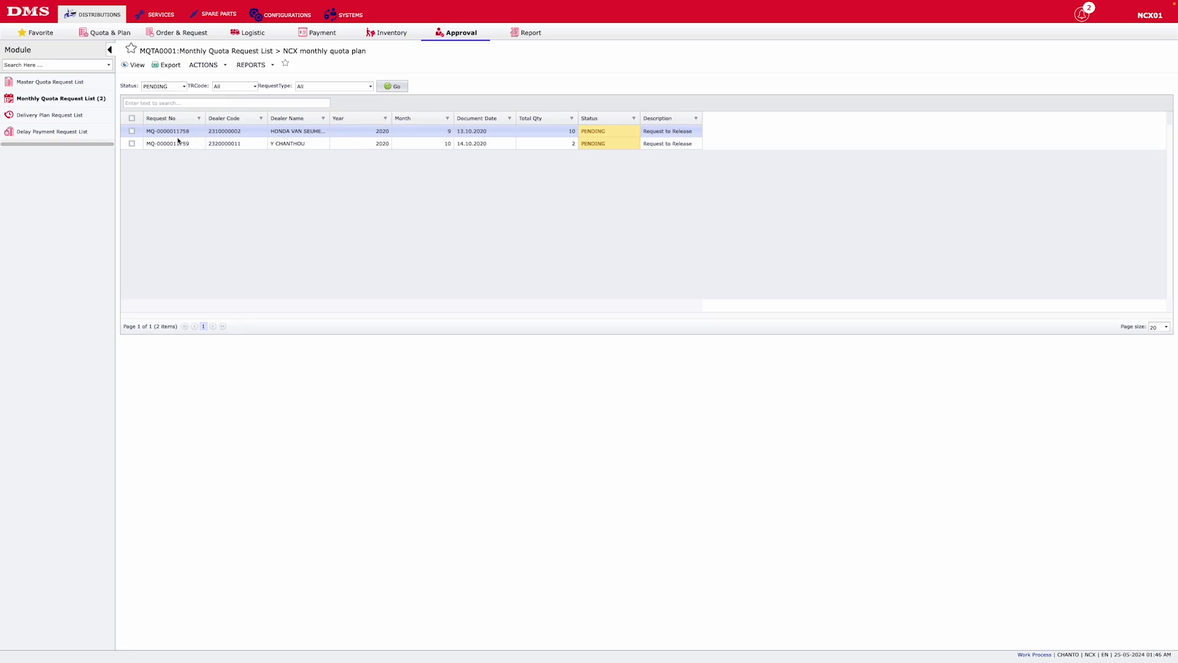
# Review the status and description of the listed monthly quota requests, and open the first request's details
pyautogui.doubleClick(587, 130)
pyautogui.click(611, 143)
pyautogui.moveTo(643, 131); pyautogui.dragTo(695, 133)
pyautogui.doubleClick(222, 132)
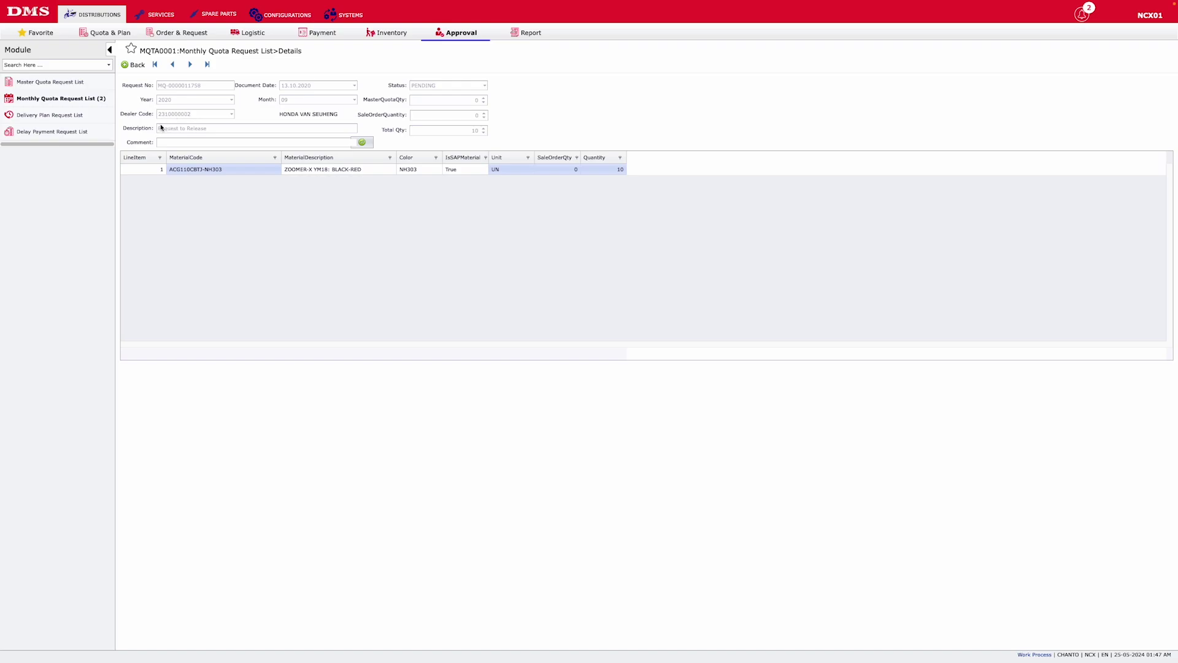
# Review the quota request's status field and its material line from material code to the IsSAPMaterial column
pyautogui.moveTo(435, 85); pyautogui.dragTo(414, 94)
pyautogui.moveTo(171, 170); pyautogui.dragTo(474, 172)
pyautogui.click(471, 184)
# Look through the Sales Report list in the Report module and run the Customer Order report
pyautogui.click(524, 34)
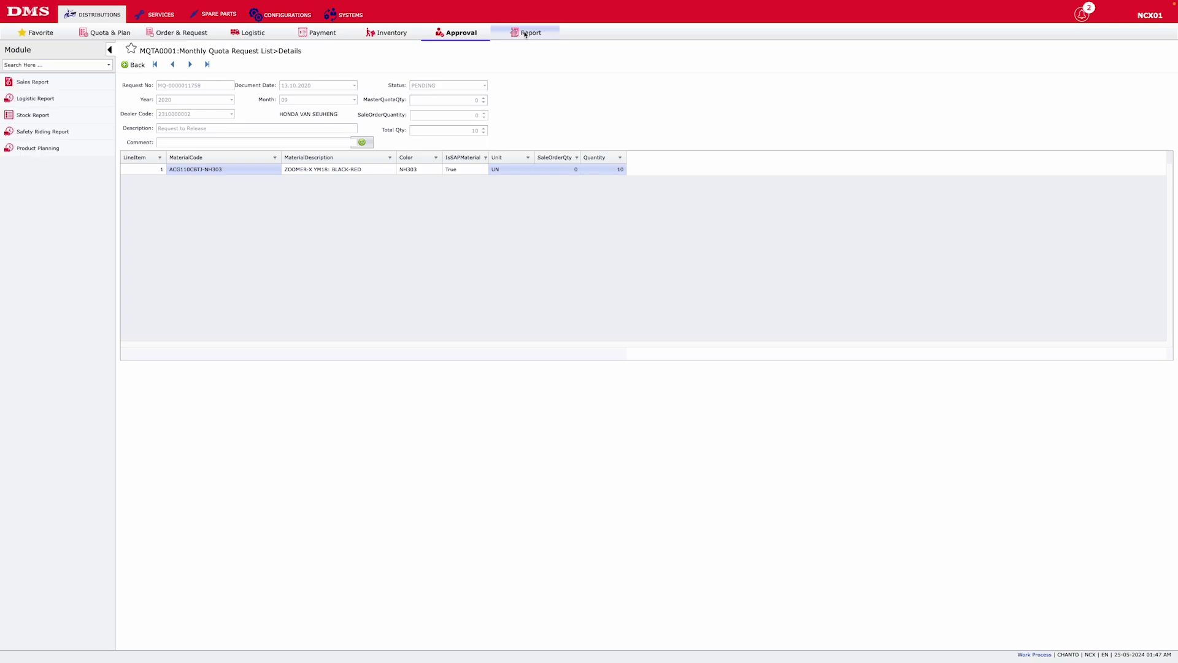
pyautogui.click(54, 82)
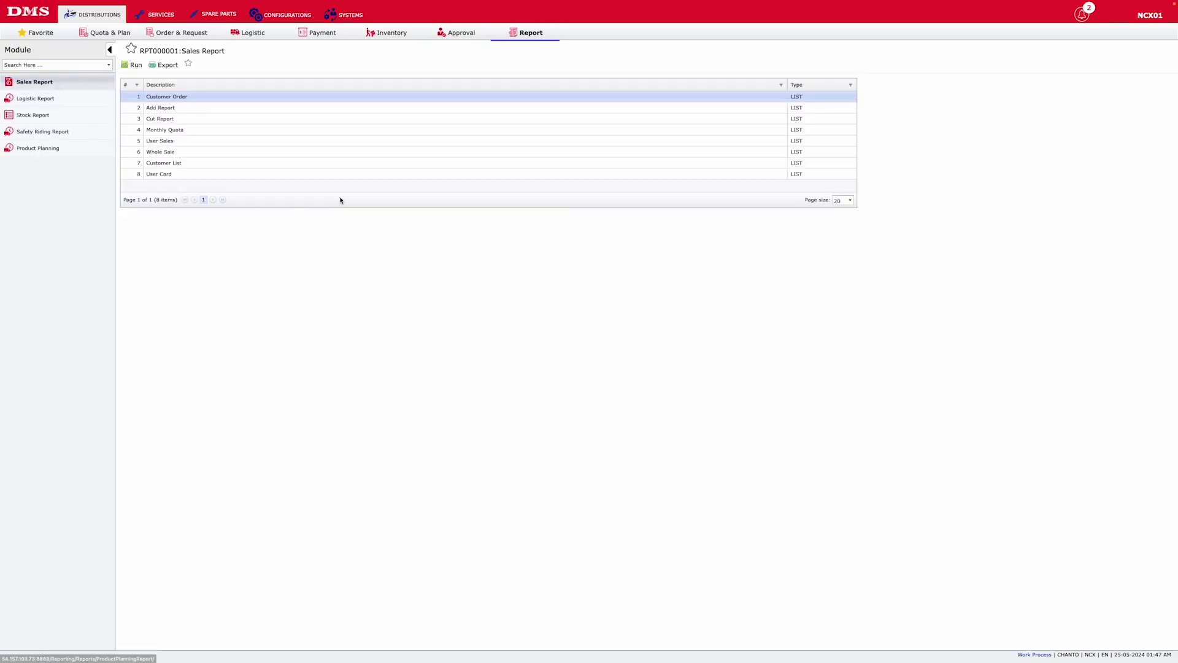
pyautogui.click(163, 109)
pyautogui.click(176, 122)
pyautogui.click(176, 131)
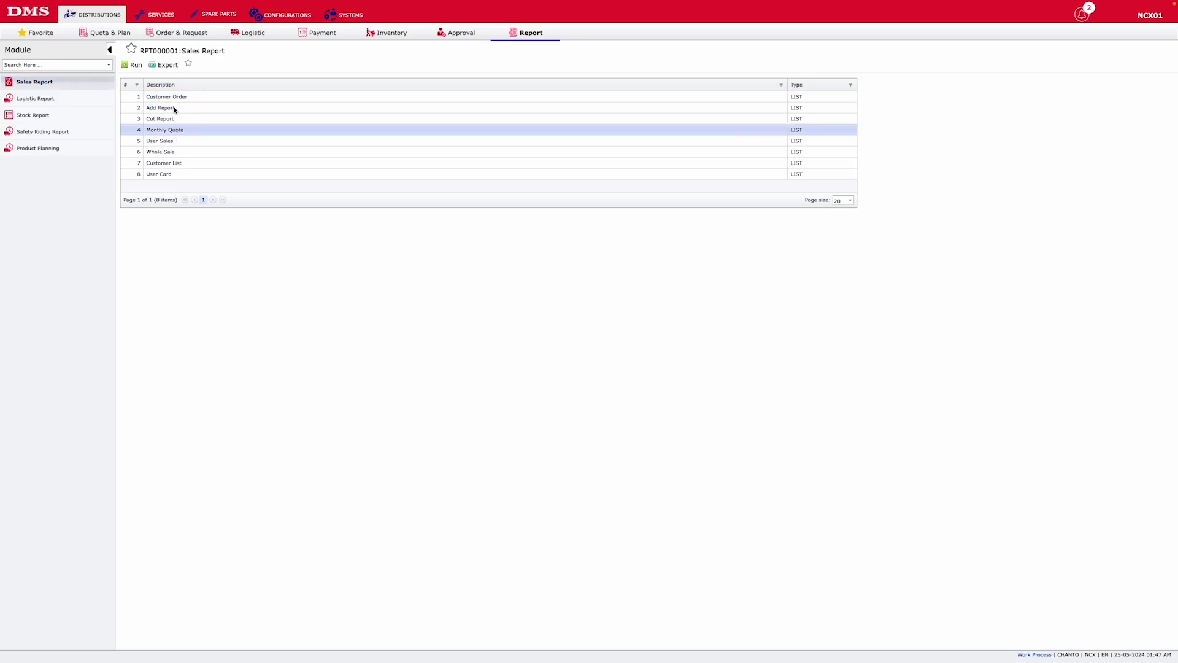
pyautogui.click(174, 97)
pyautogui.doubleClick(174, 97)
pyautogui.click(131, 65)
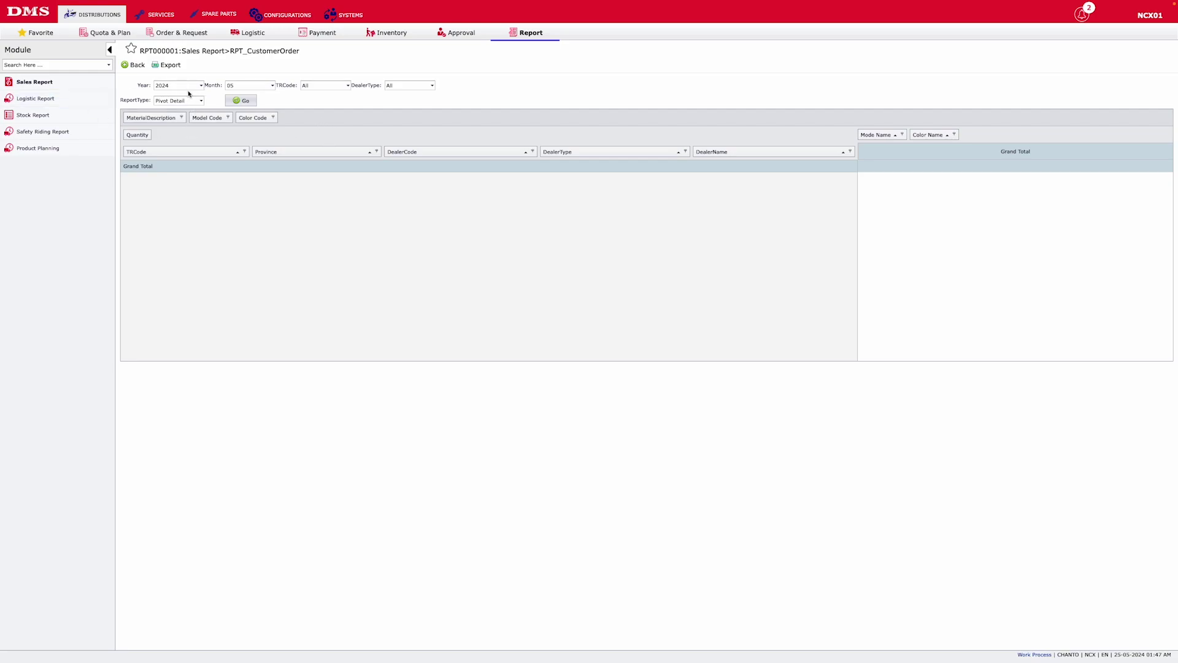
# Show the Customer Order report with the Raw Detail report type
pyautogui.click(180, 104)
pyautogui.click(184, 119)
pyautogui.click(243, 100)
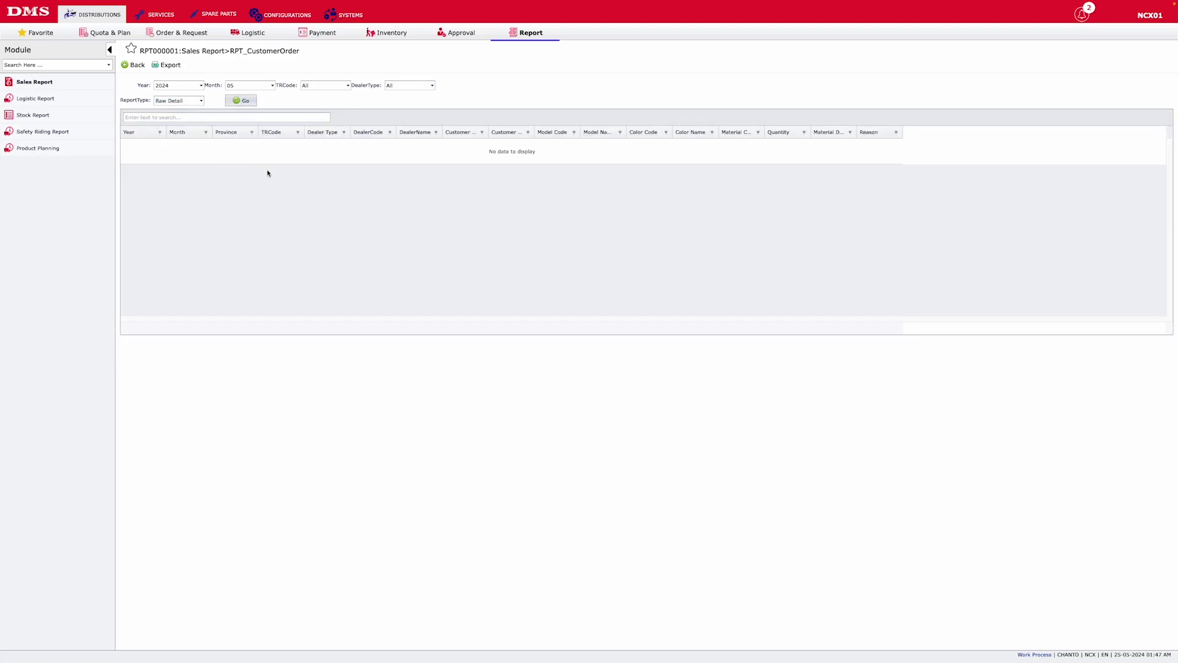
# Leave the Customer Order report and select Daily Delivery Plan in the Logistic Report list
pyautogui.click(138, 68)
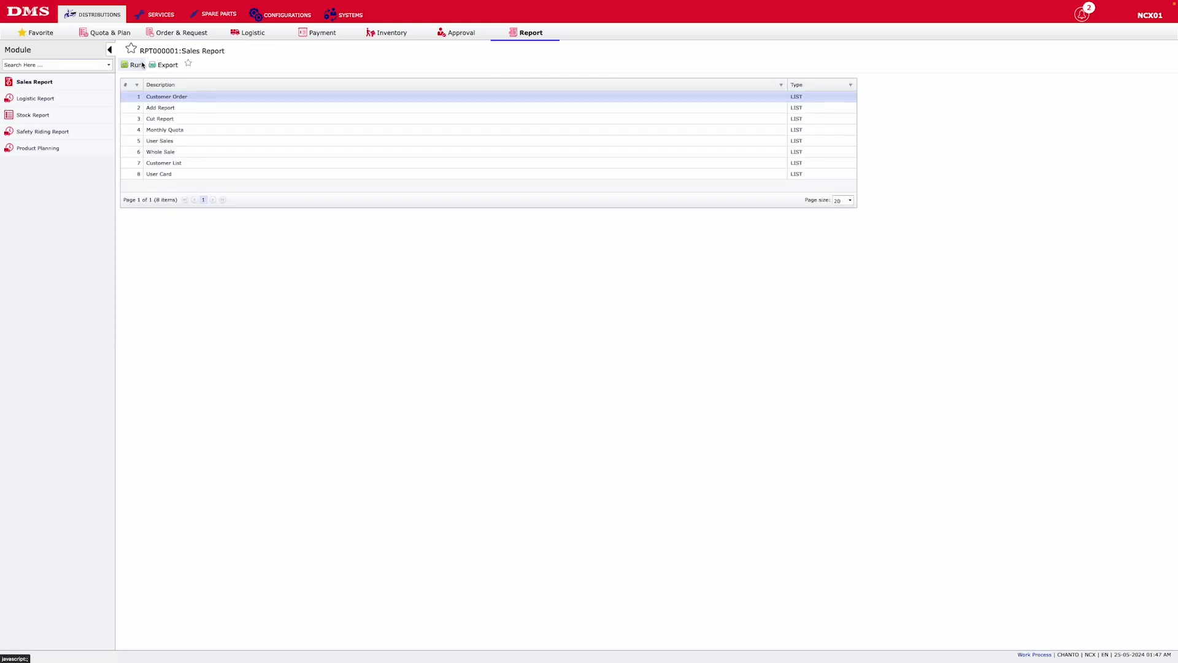
pyautogui.click(54, 100)
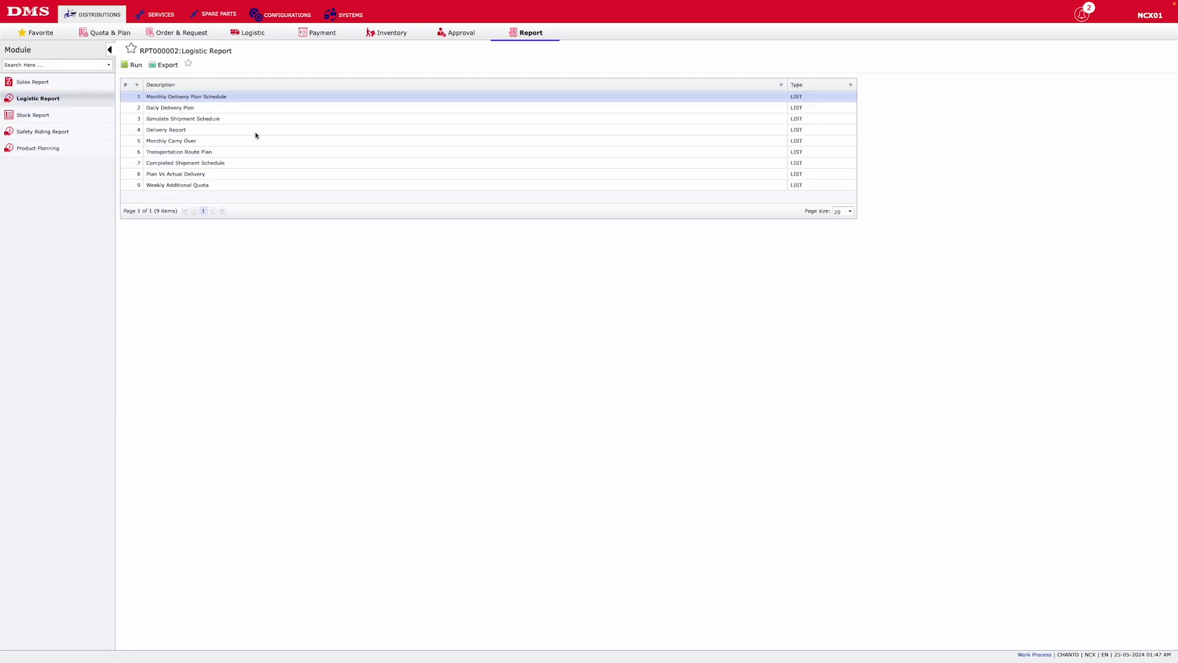
pyautogui.click(169, 109)
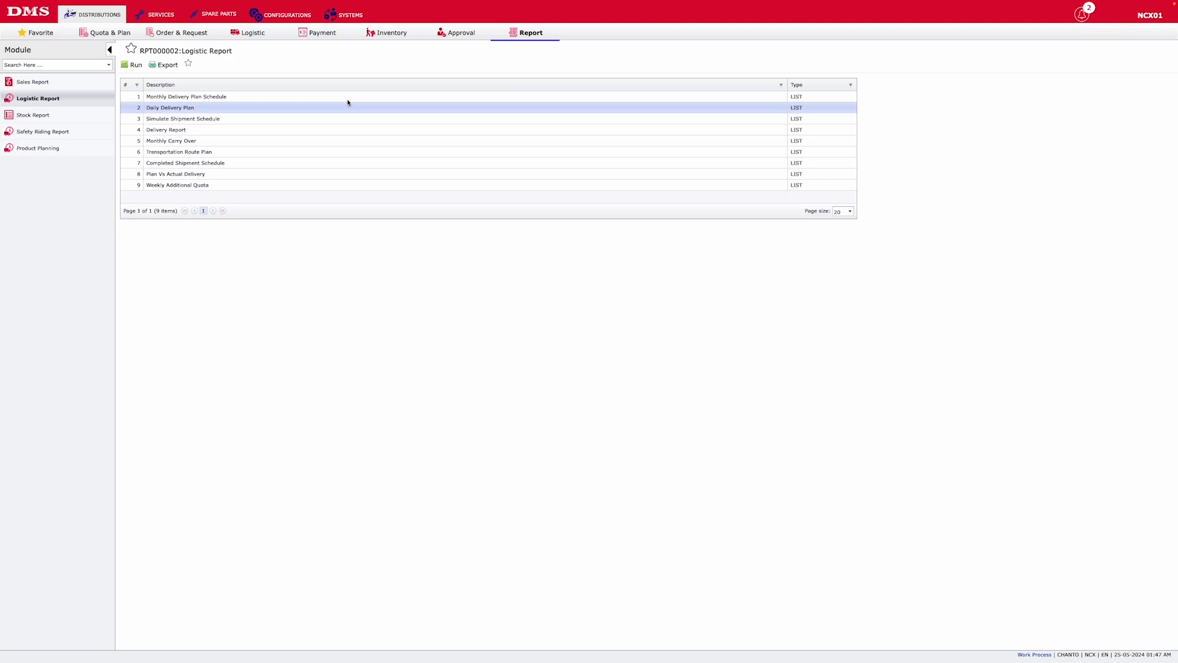
# Switch to the Services area and view the Service Monthly Plan page
pyautogui.click(164, 19)
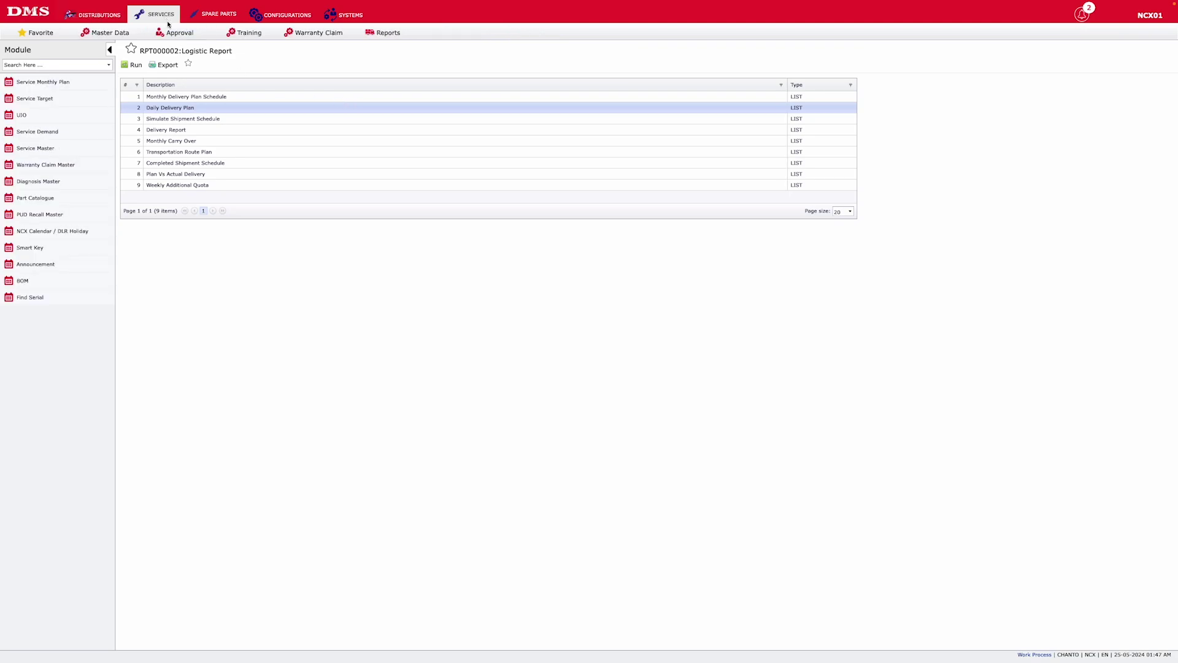
pyautogui.click(79, 82)
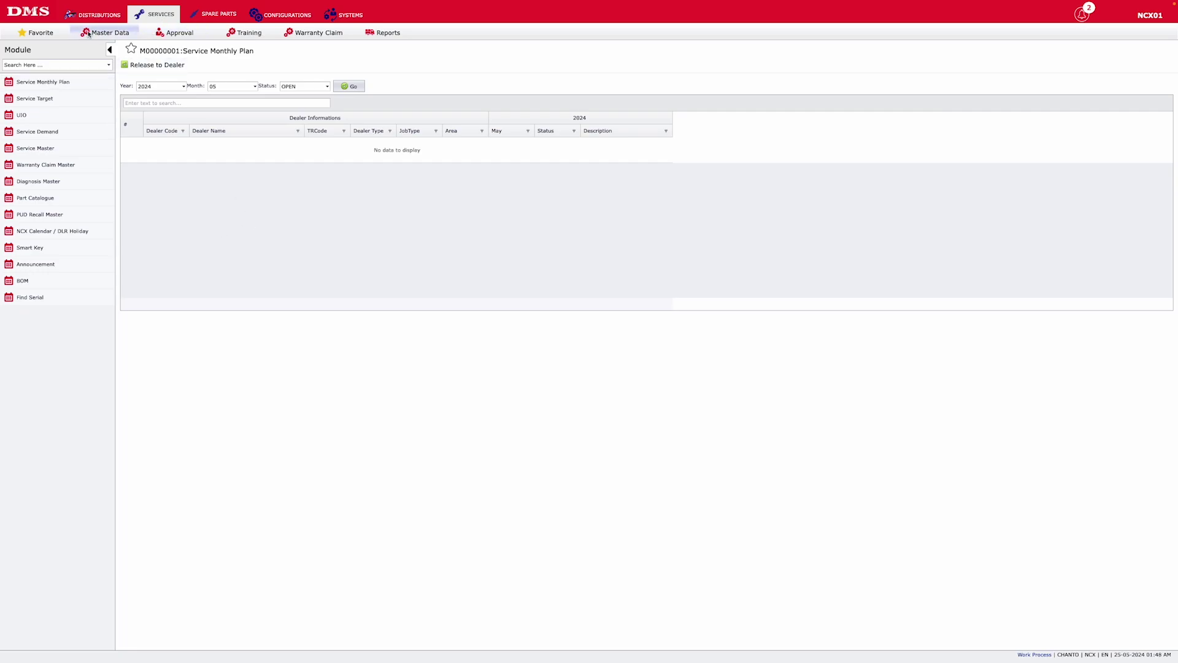
pyautogui.click(61, 81)
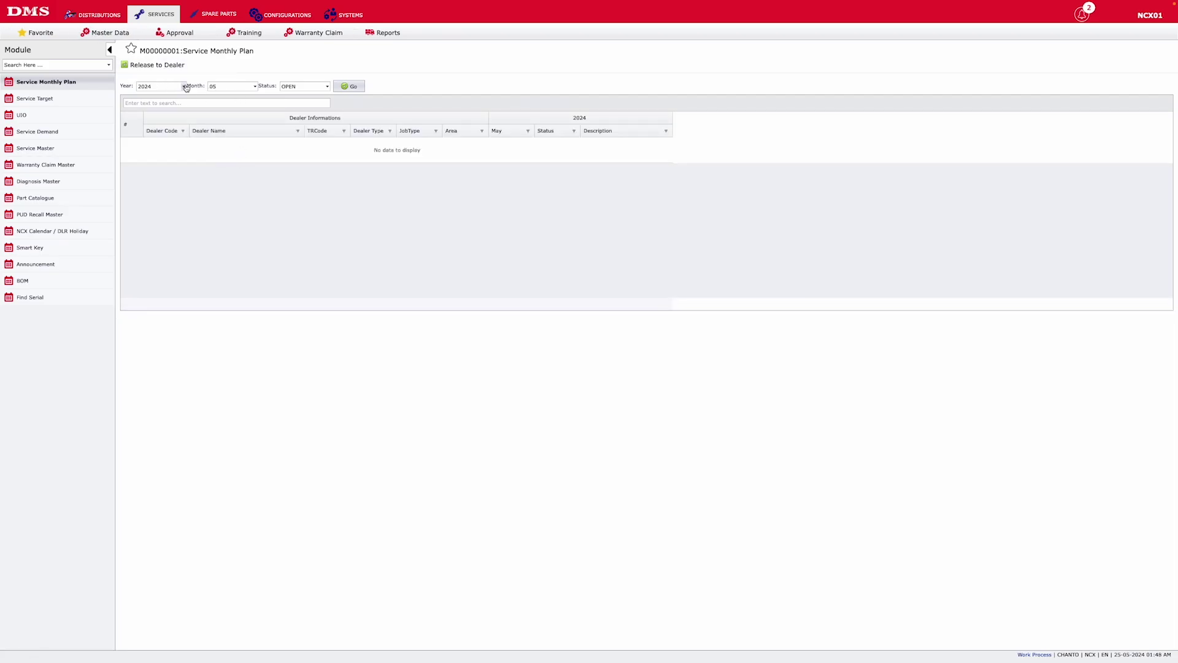
# Open the Service Target page and filter it by YearKi 96Ki
pyautogui.click(44, 100)
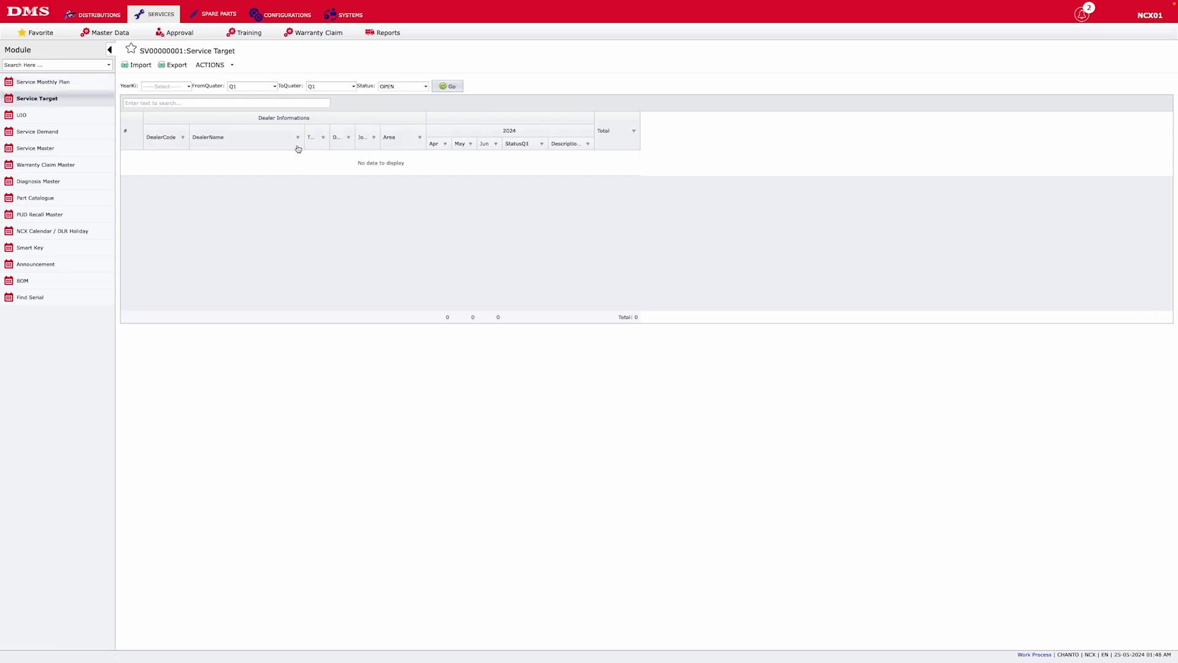
pyautogui.click(188, 87)
pyautogui.click(161, 111)
pyautogui.click(446, 87)
# Try to open the Service Master page, and go back to the Service Target page
pyautogui.click(60, 148)
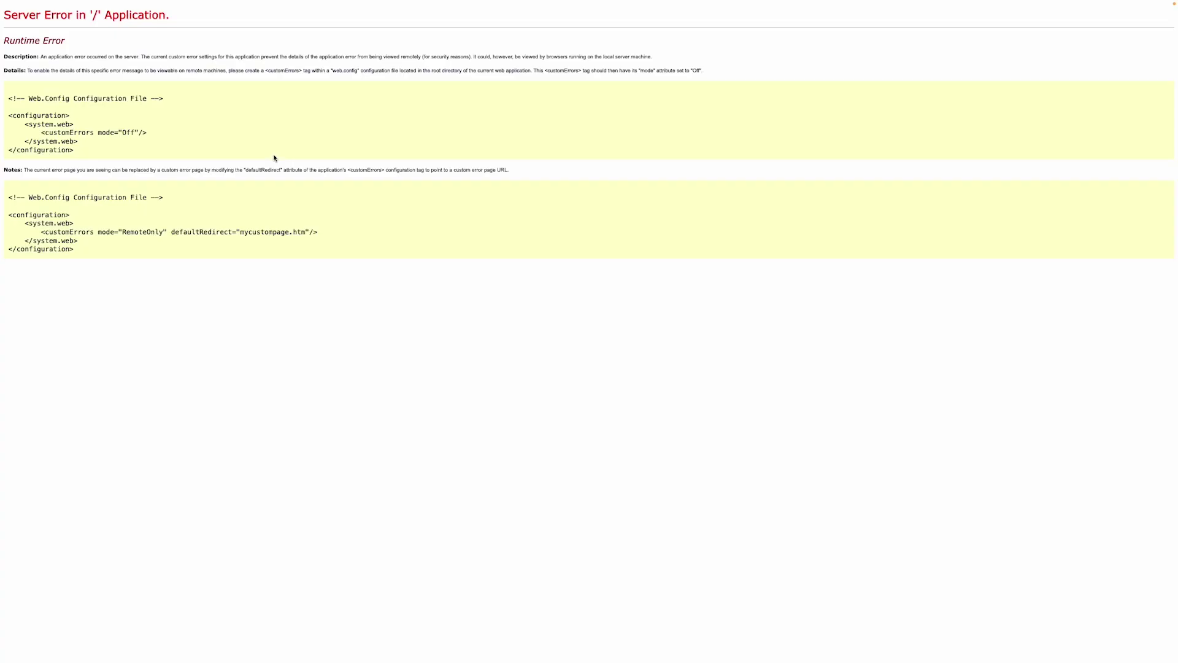
pyautogui.moveTo(52, 3)
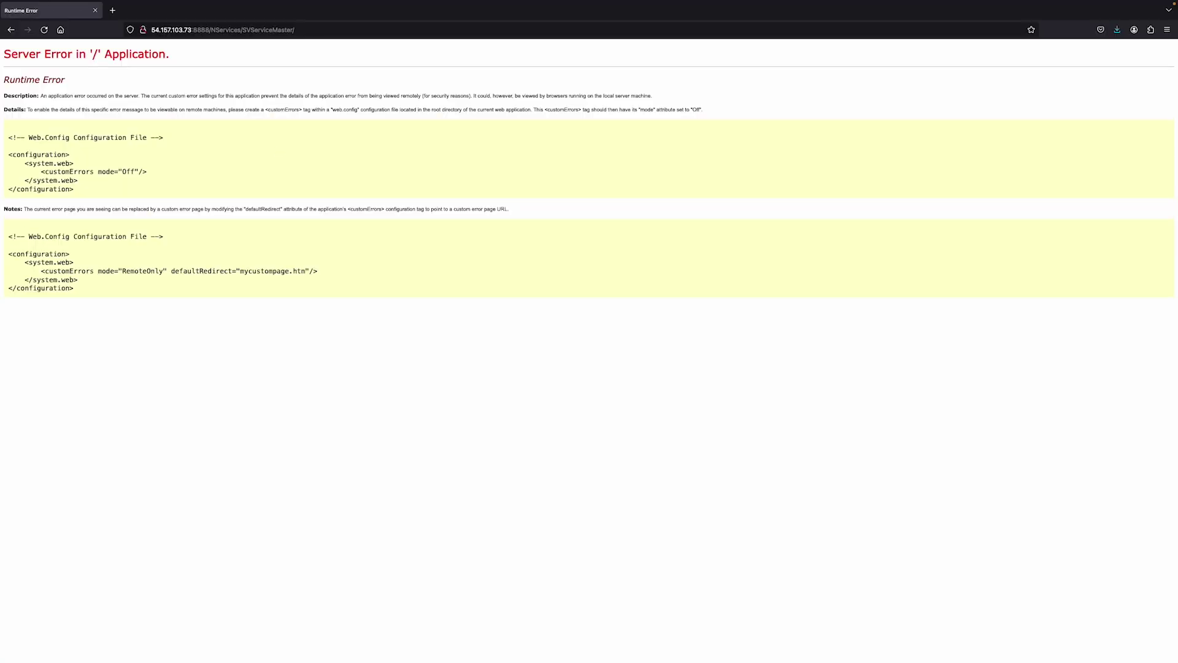
pyautogui.click(11, 29)
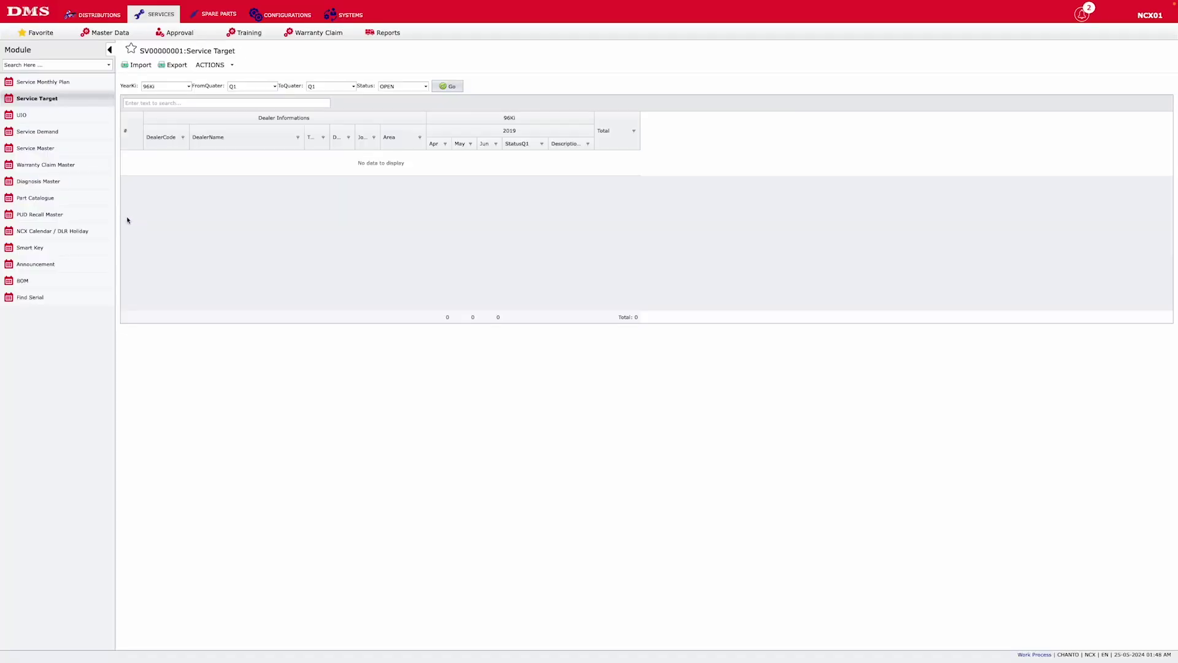
# Open the Diagnosis Master page and review its Symptom Code, Diagnosis Code and FRT lists, returning to Symptom Code
pyautogui.click(76, 185)
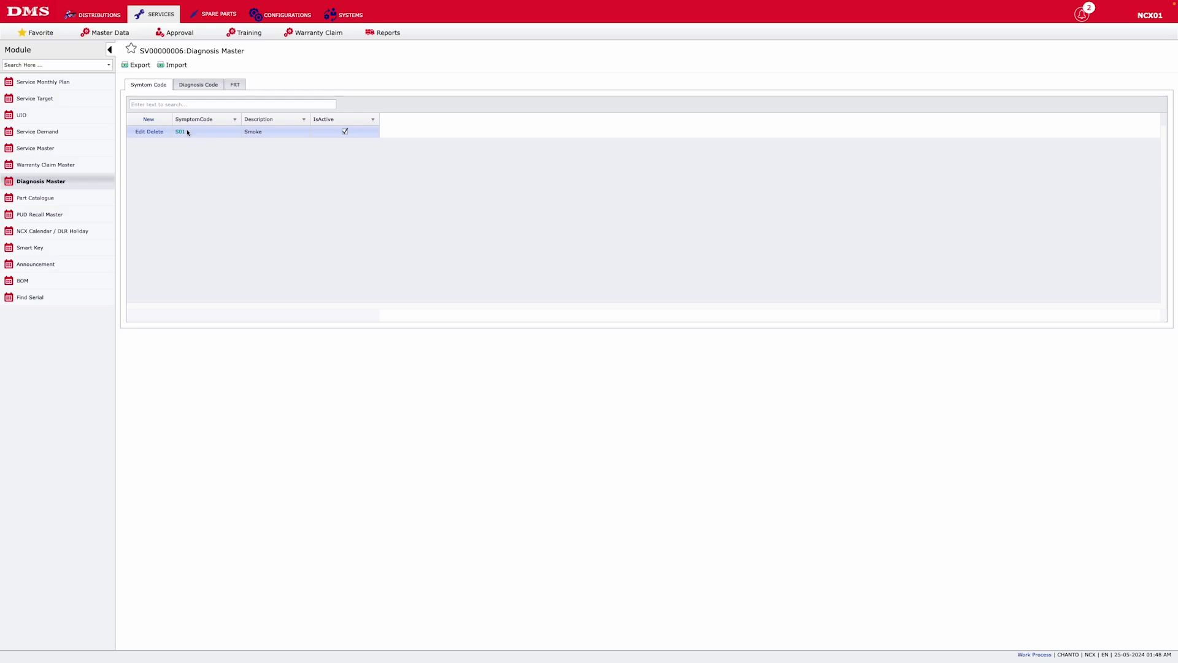
pyautogui.moveTo(174, 131)
pyautogui.mouseDown()
pyautogui.moveTo(271, 133)
pyautogui.moveTo(174, 132)
pyautogui.mouseUp()
pyautogui.click(198, 85)
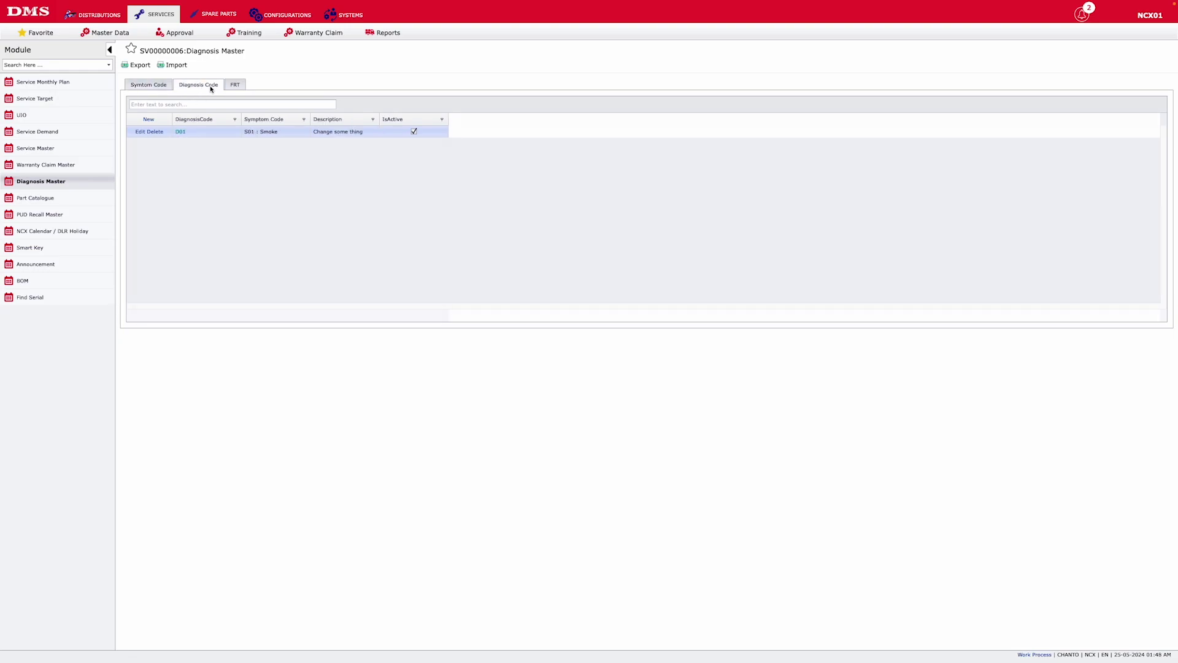
pyautogui.moveTo(187, 133); pyautogui.dragTo(179, 135)
pyautogui.moveTo(313, 132); pyautogui.dragTo(358, 134)
pyautogui.click(235, 85)
pyautogui.click(153, 84)
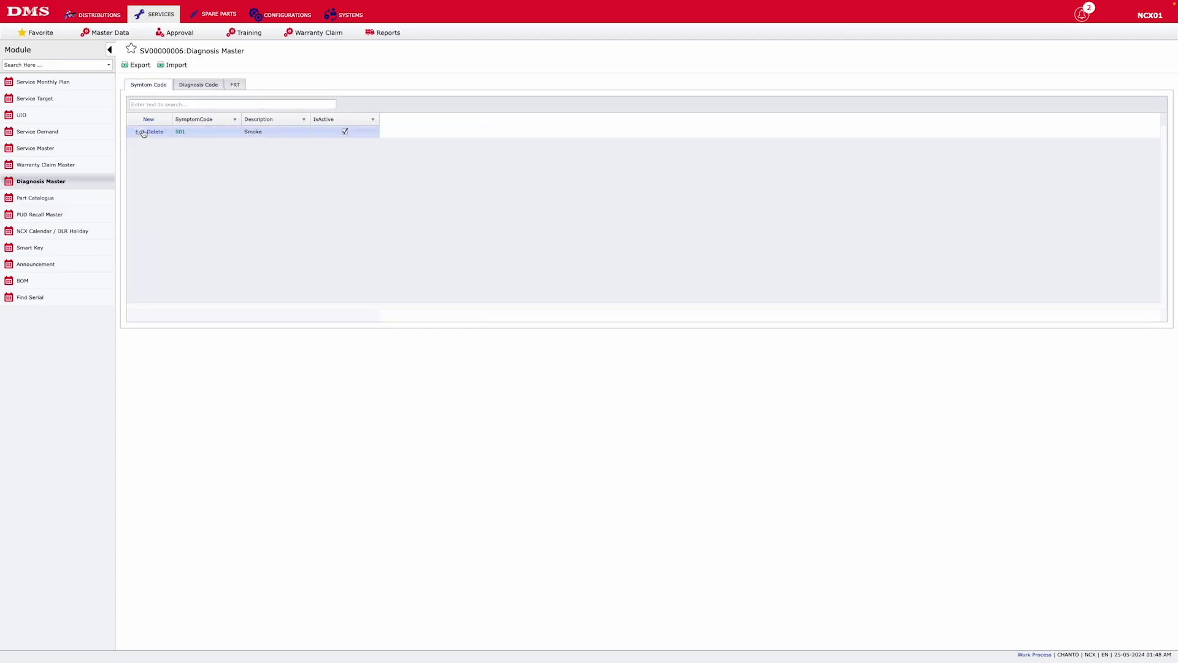
# Open the S01 symptom row for editing, look over its code and description, and leave it for the Announcement page
pyautogui.click(141, 132)
pyautogui.doubleClick(189, 132)
pyautogui.click(303, 130)
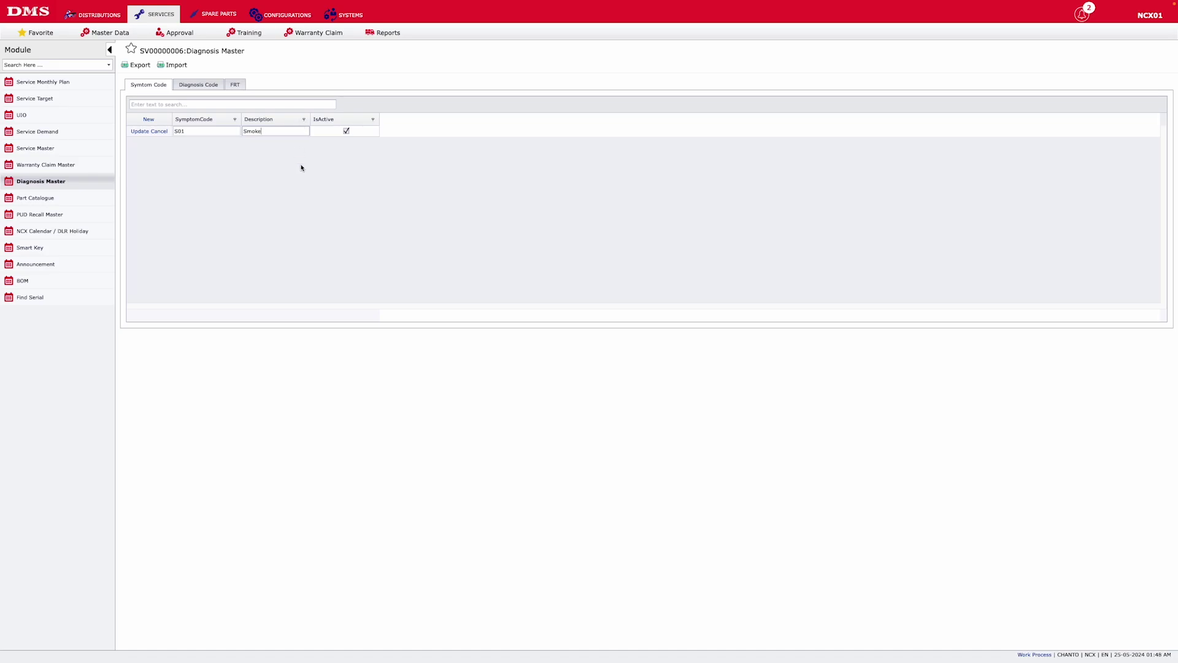
pyautogui.click(64, 266)
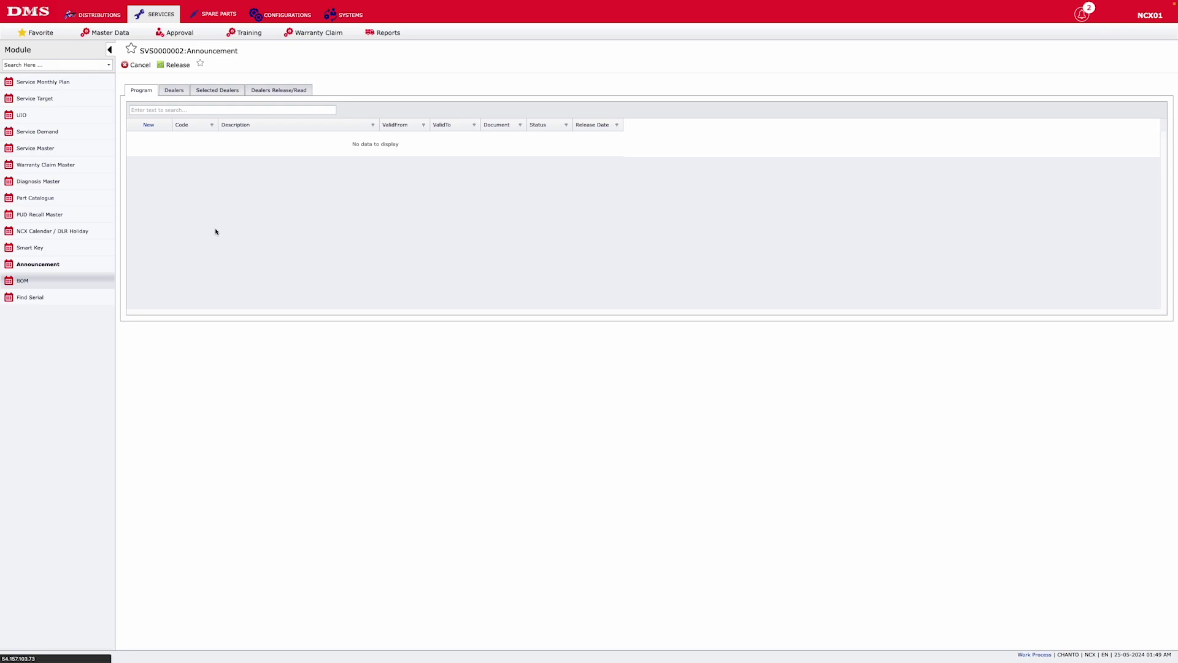
# Start a new record on the BOM page and choose the ACB125CBTK CLICK125i model for it
pyautogui.click(23, 283)
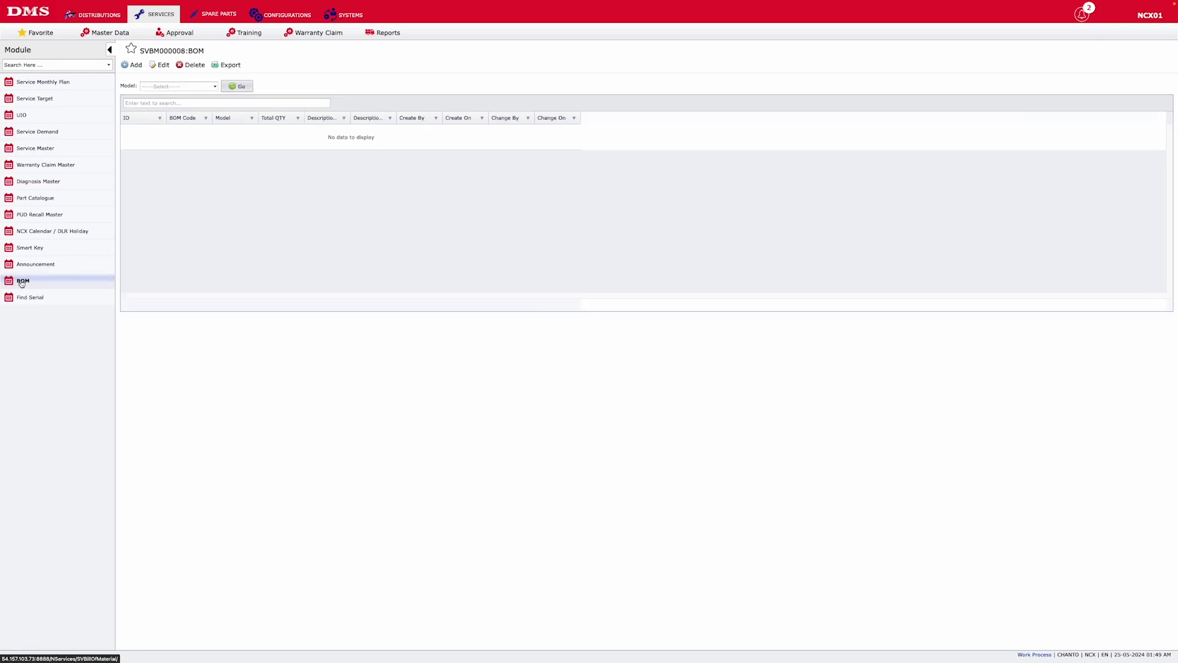
pyautogui.click(132, 66)
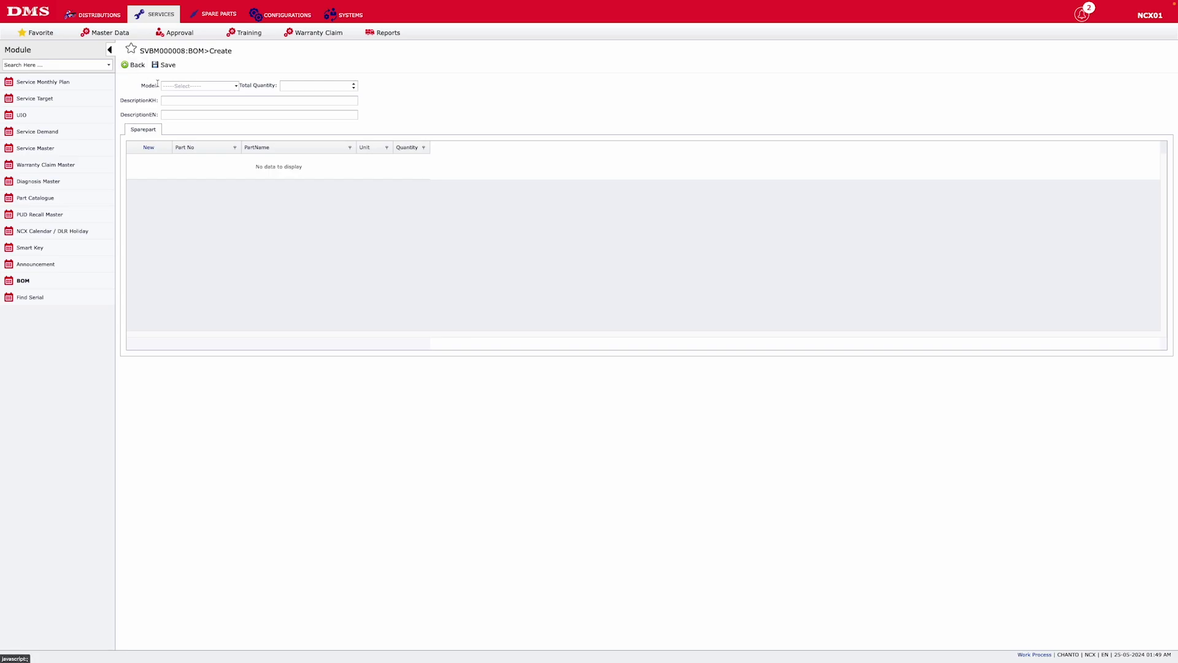
pyautogui.click(184, 86)
pyautogui.click(219, 112)
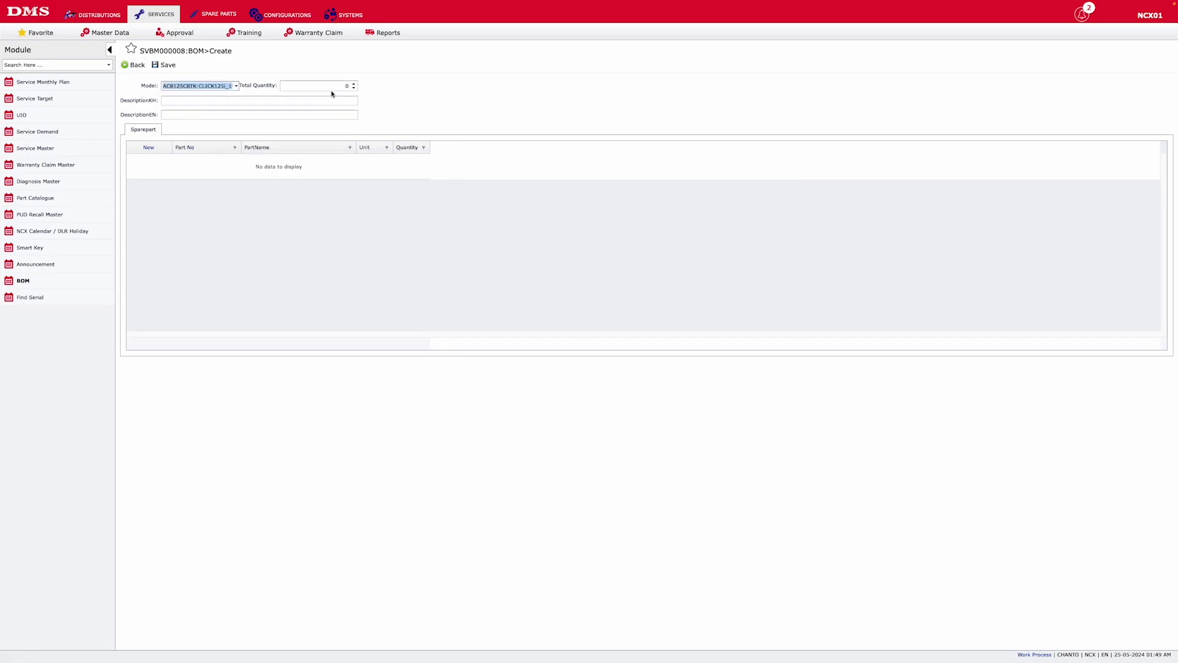
pyautogui.click(354, 86)
pyautogui.click(200, 100)
# Start a spare part row in the new BOM with part number 06111-K26-922, GASKET KIT_A
pyautogui.click(149, 148)
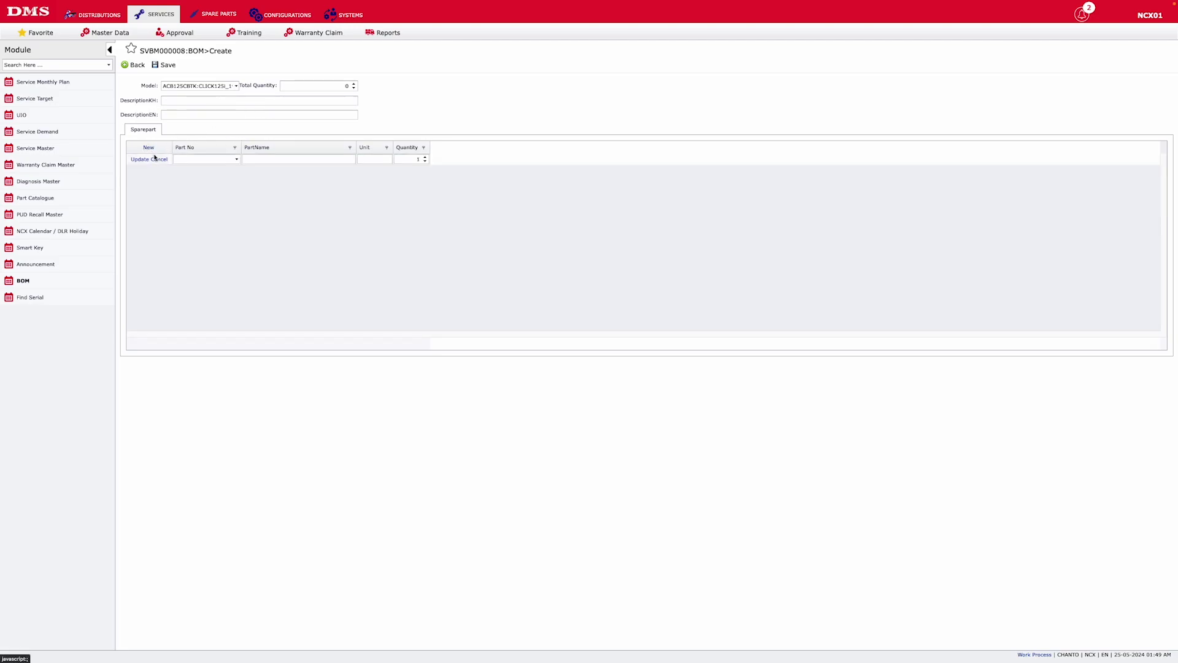
pyautogui.click(206, 159)
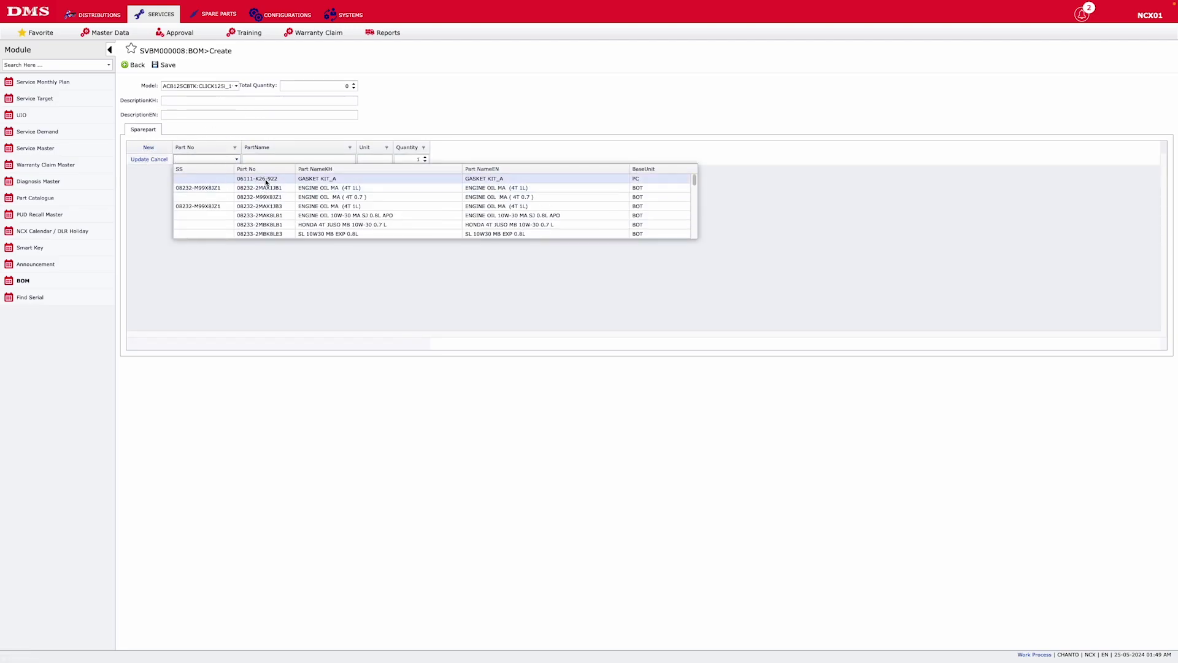
pyautogui.click(266, 179)
pyautogui.click(225, 159)
pyautogui.click(287, 213)
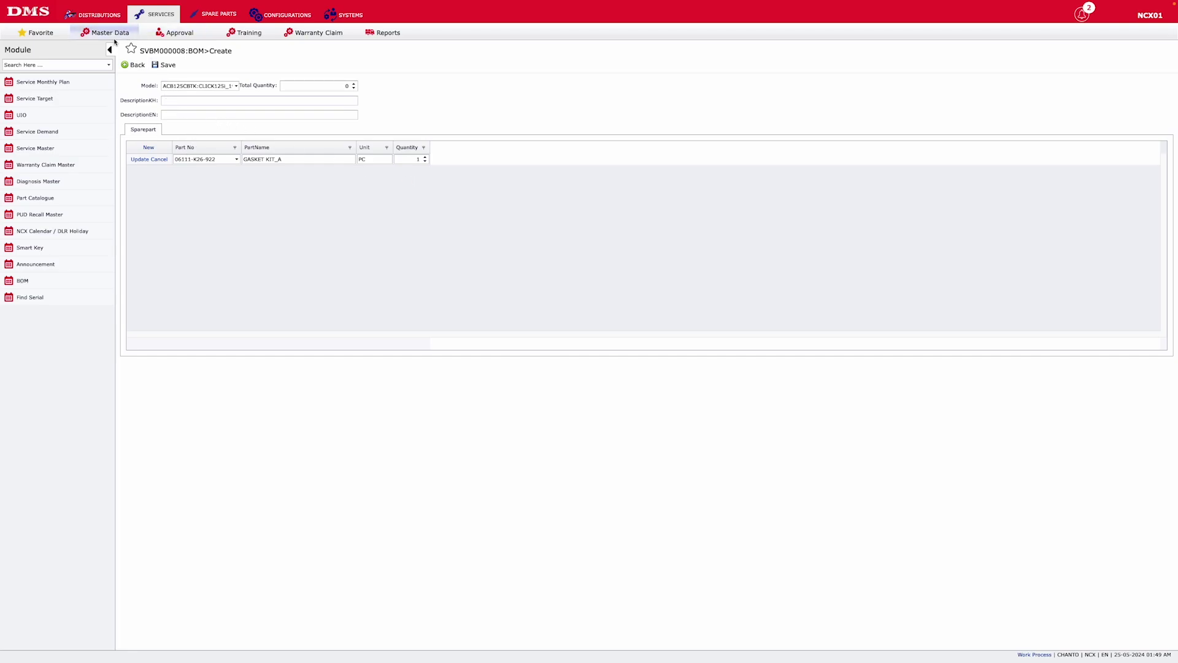
# View the Service Target Request List under Approval with its available actions, and open the Service Demand Request List
pyautogui.click(187, 34)
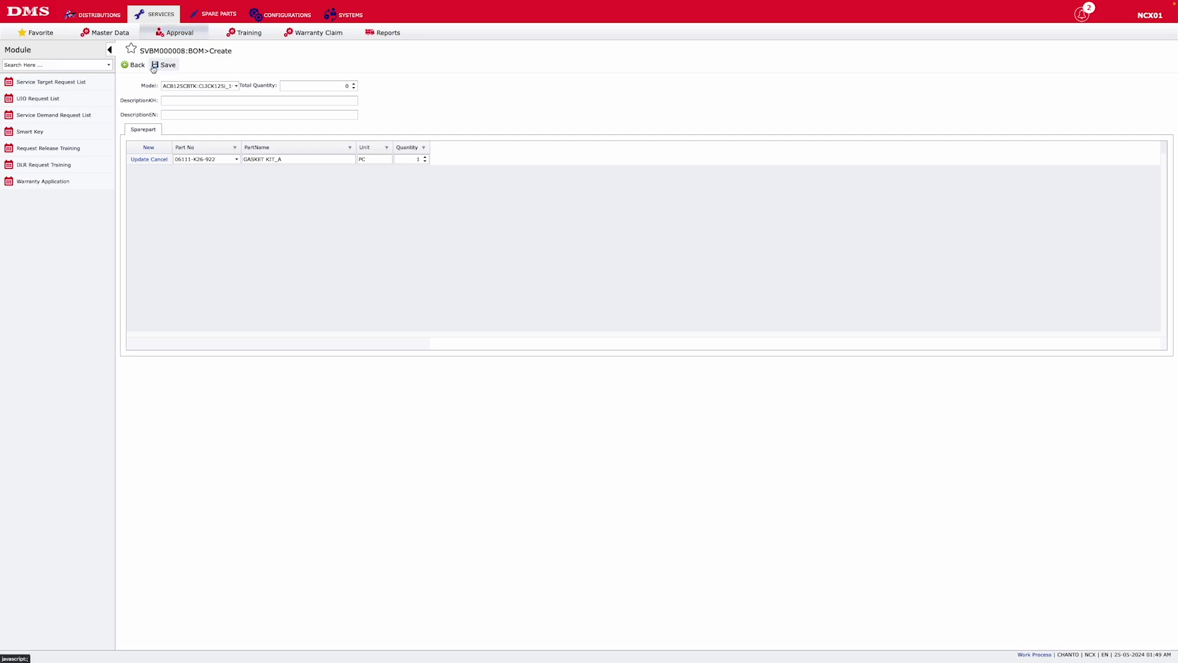
pyautogui.click(58, 87)
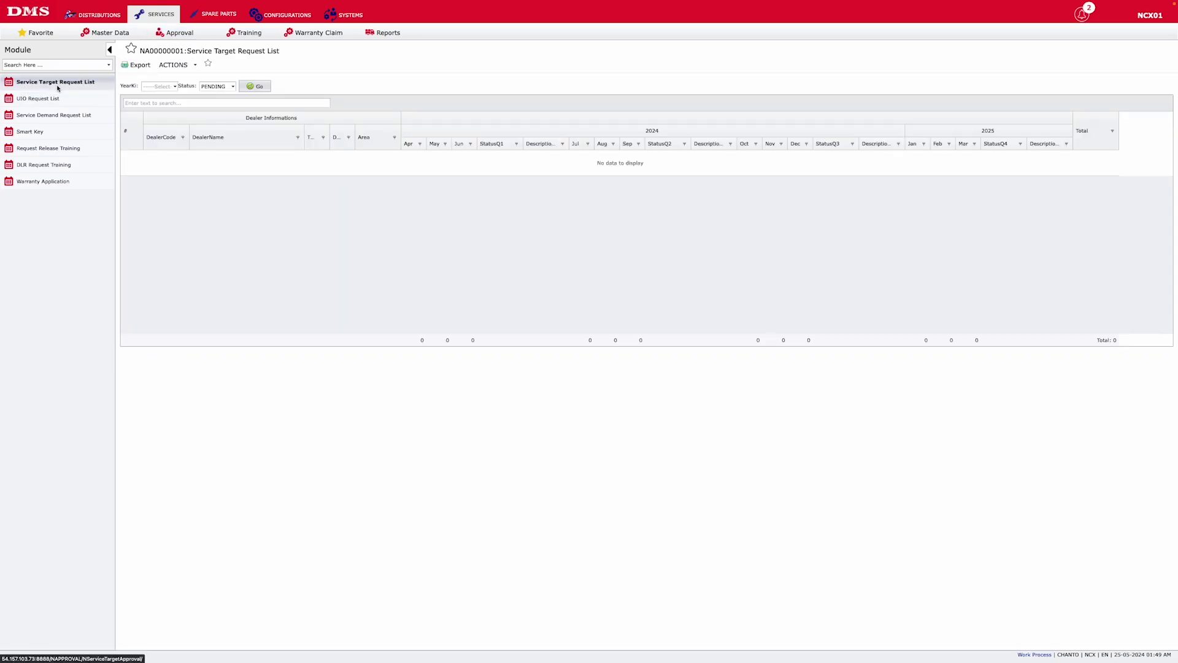
pyautogui.click(154, 65)
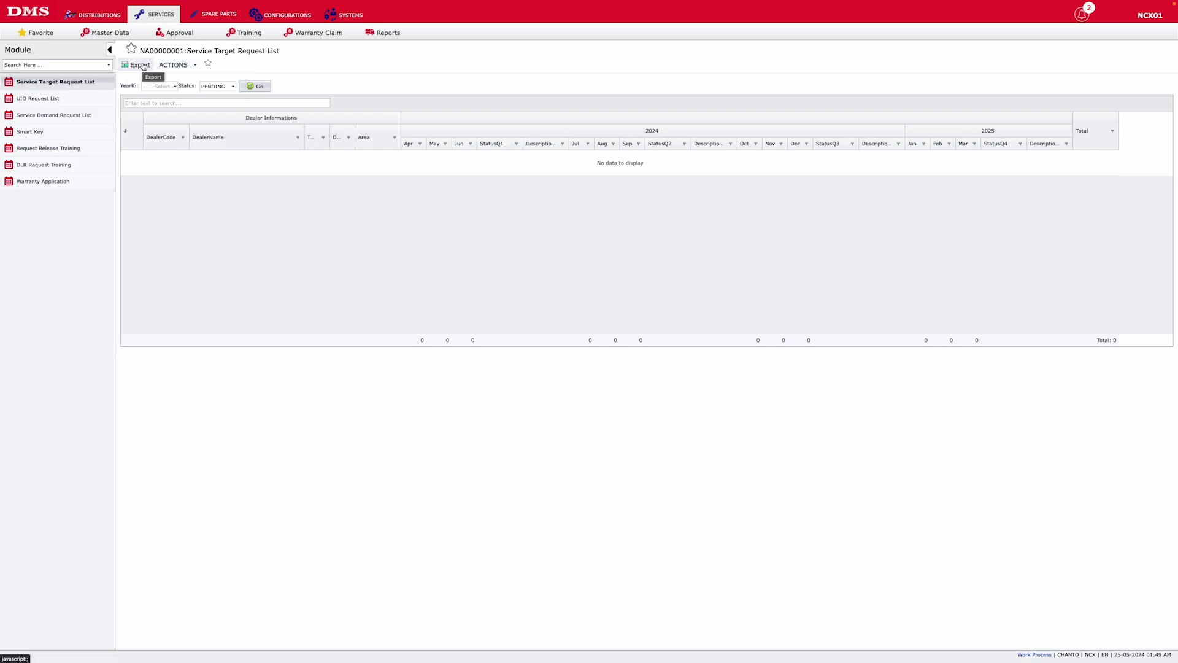
pyautogui.click(174, 65)
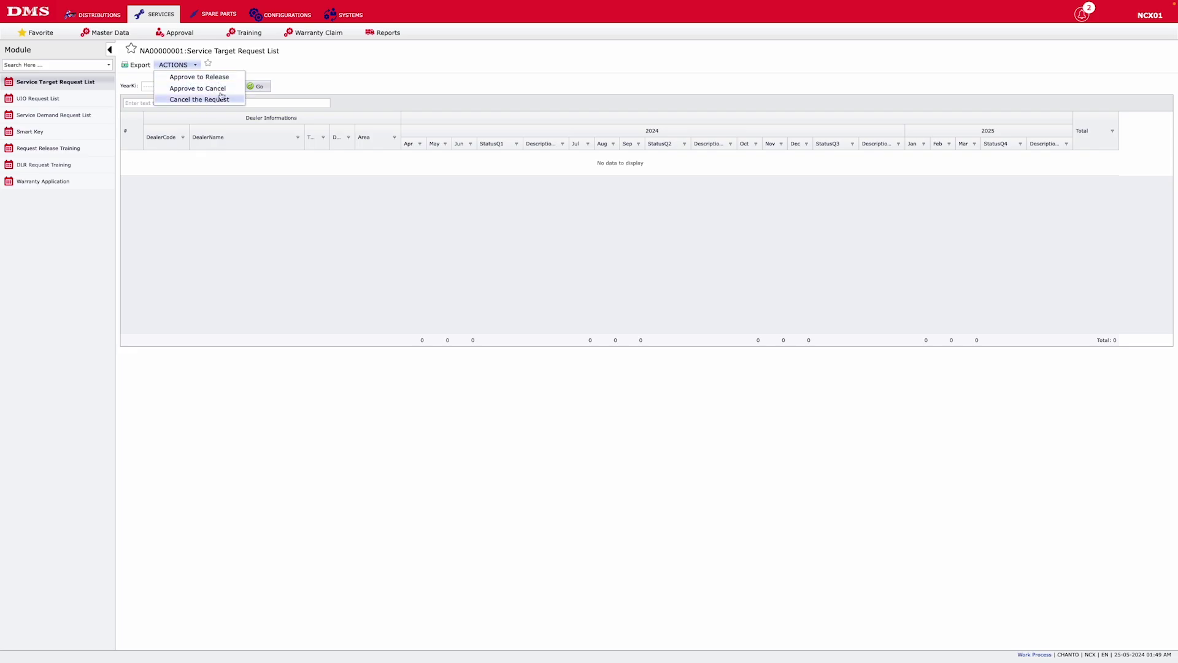
pyautogui.click(81, 115)
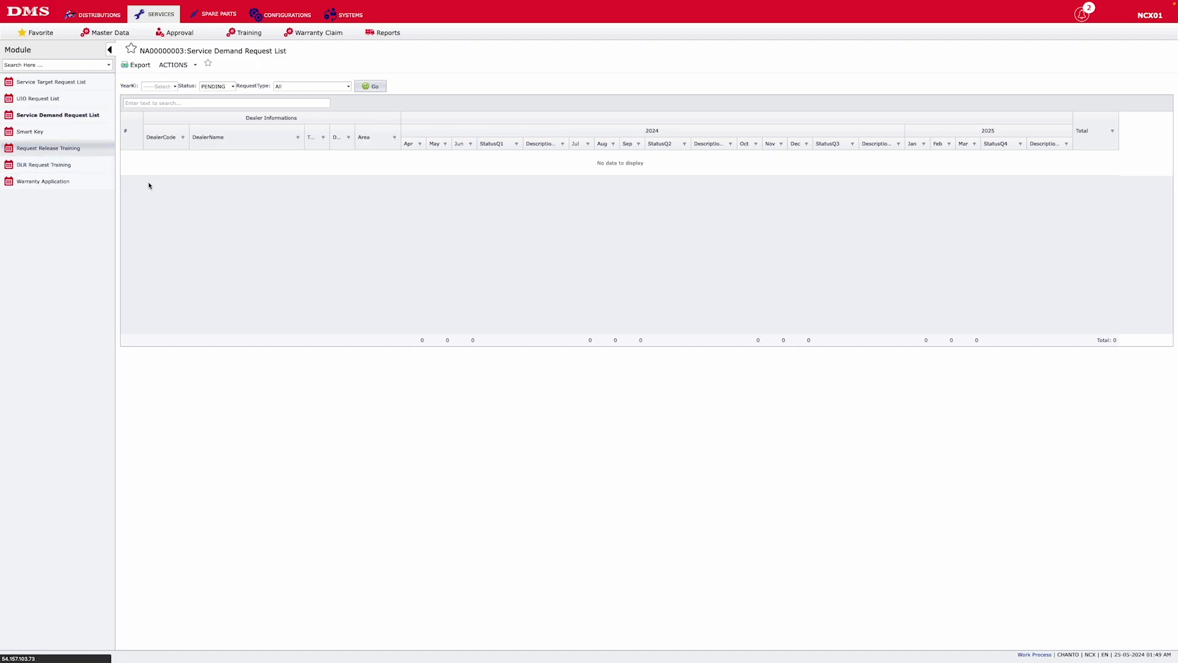
# Open the List view of Request Release Training, widen the Invited Code column to fit, and review the released training's values
pyautogui.click(61, 148)
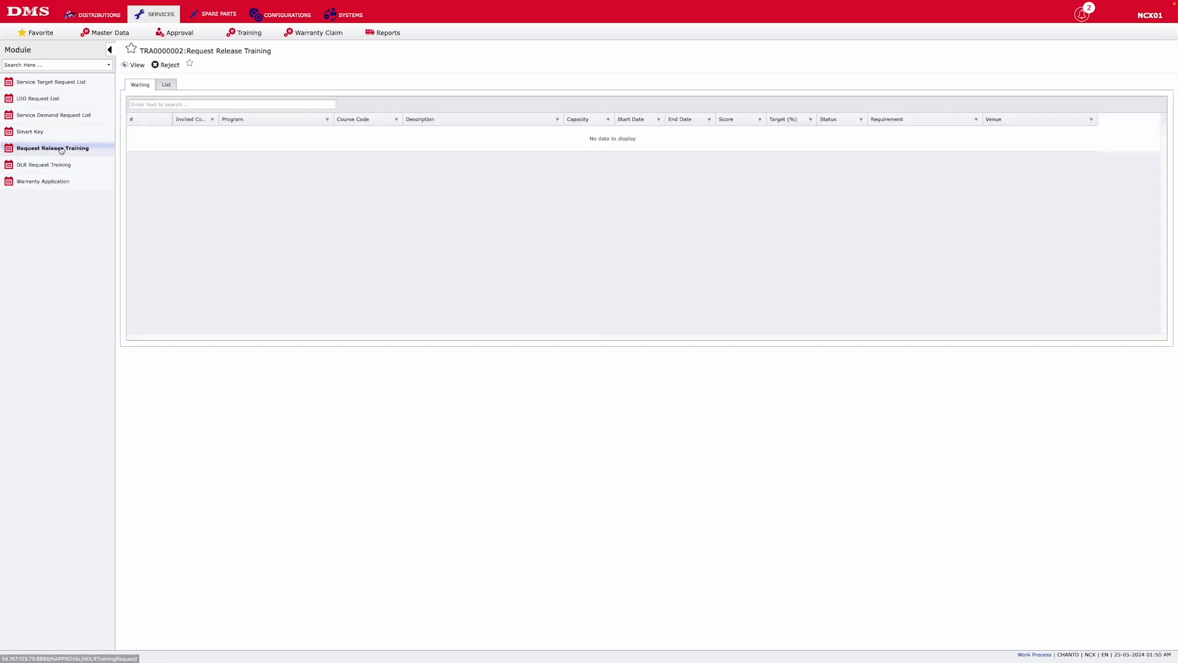
pyautogui.click(168, 85)
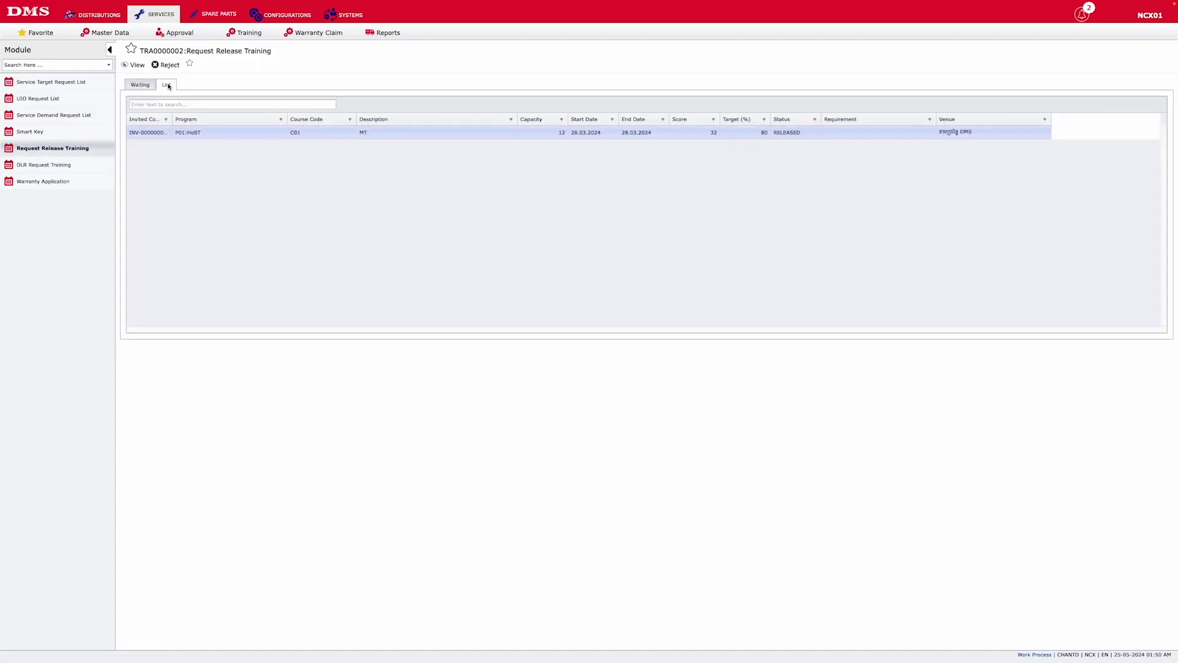
pyautogui.doubleClick(173, 119)
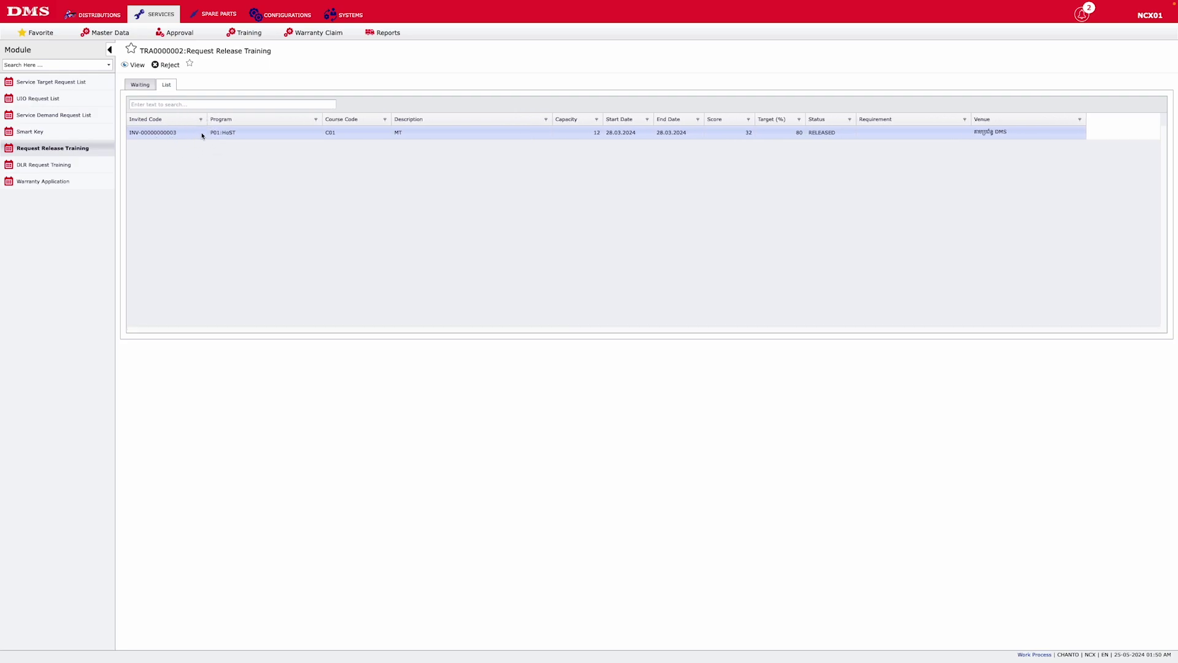
pyautogui.click(349, 135)
pyautogui.doubleClick(821, 133)
pyautogui.doubleClick(310, 133)
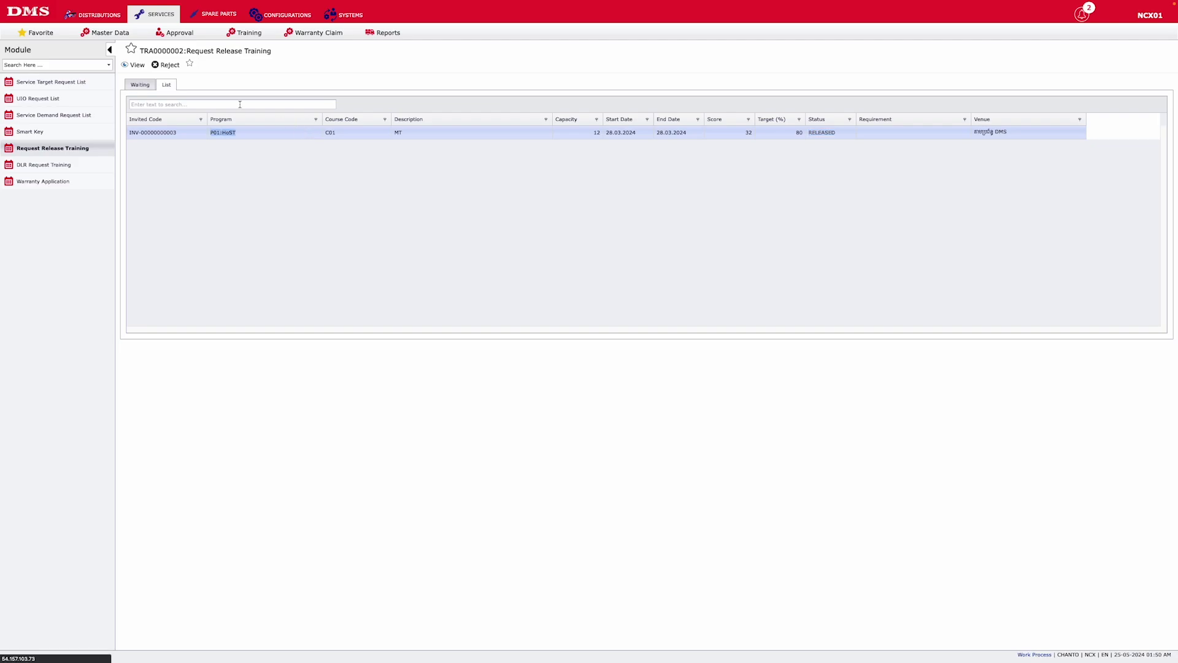
# Open the released training request's details and examine its Position and Group options and the listed dealer staff
pyautogui.doubleClick(1032, 130)
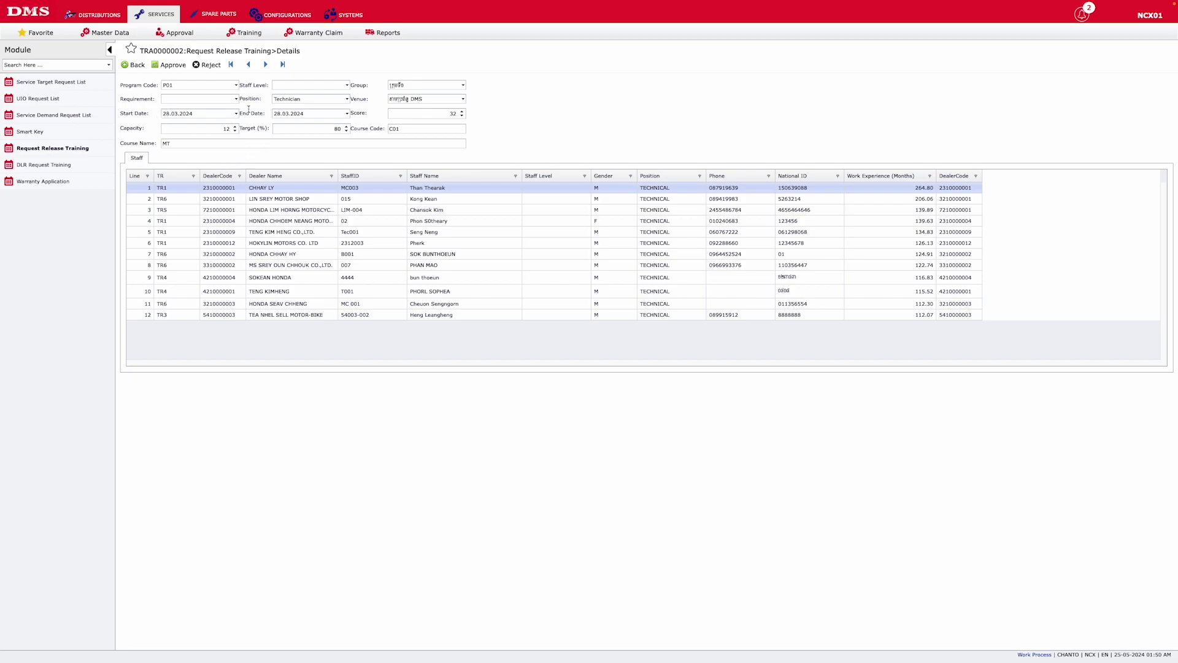
pyautogui.click(300, 99)
pyautogui.scroll(-2, 295, 126)
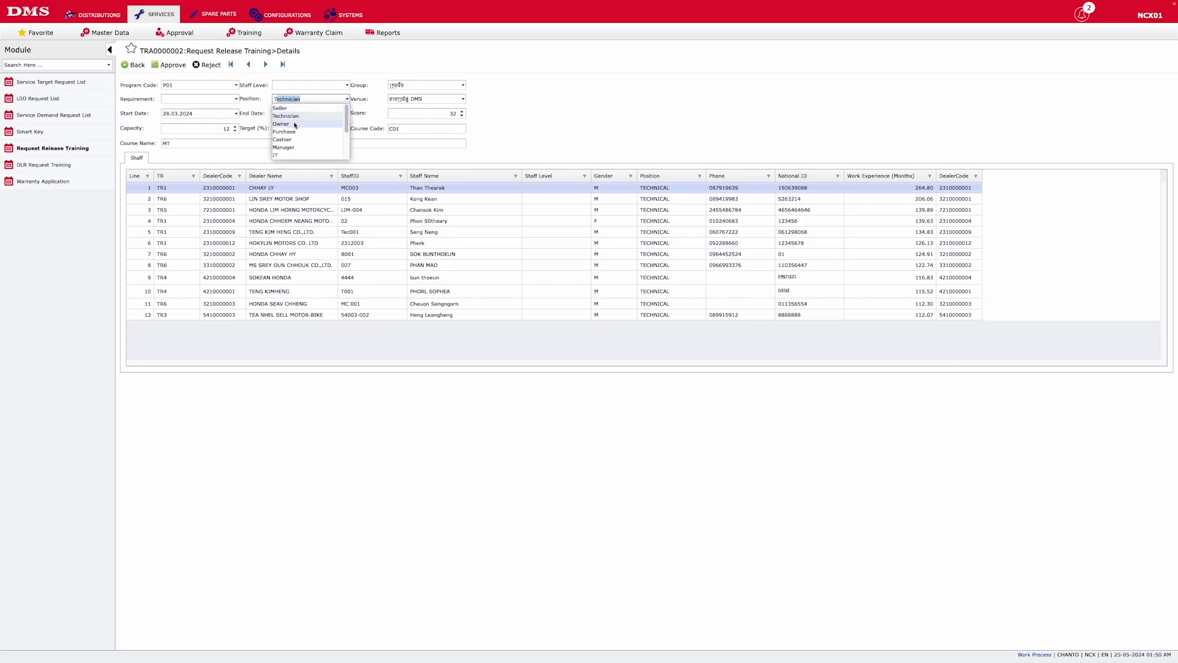
pyautogui.click(524, 101)
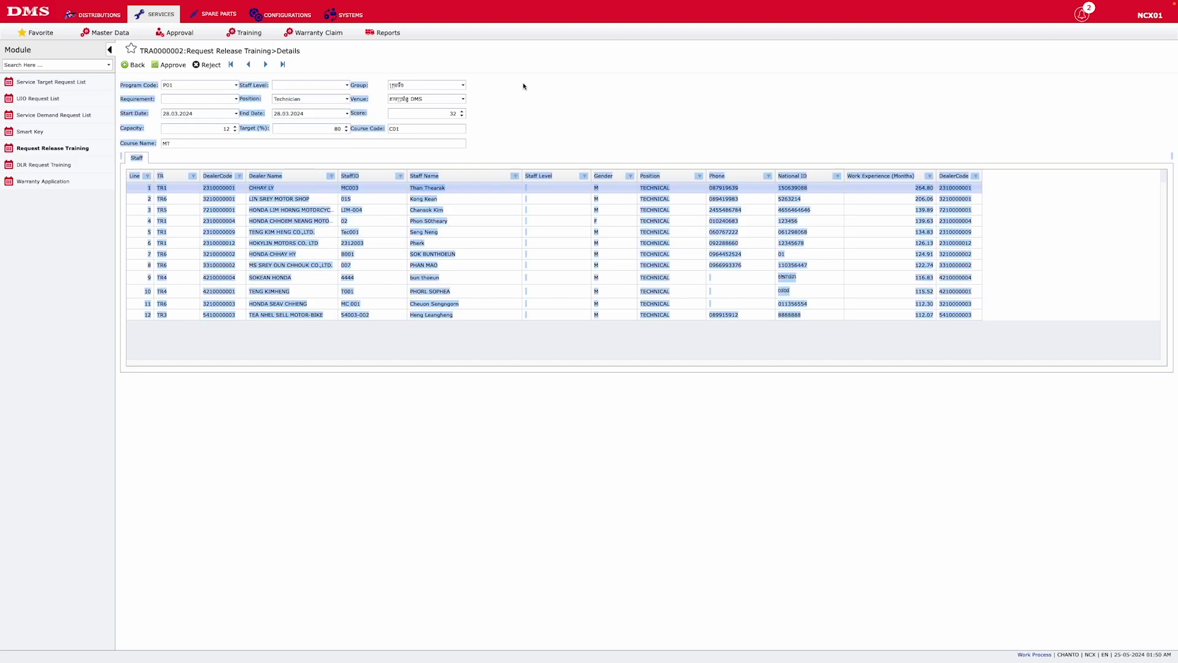
pyautogui.click(463, 86)
pyautogui.tripleClick(583, 99)
pyautogui.click(490, 110)
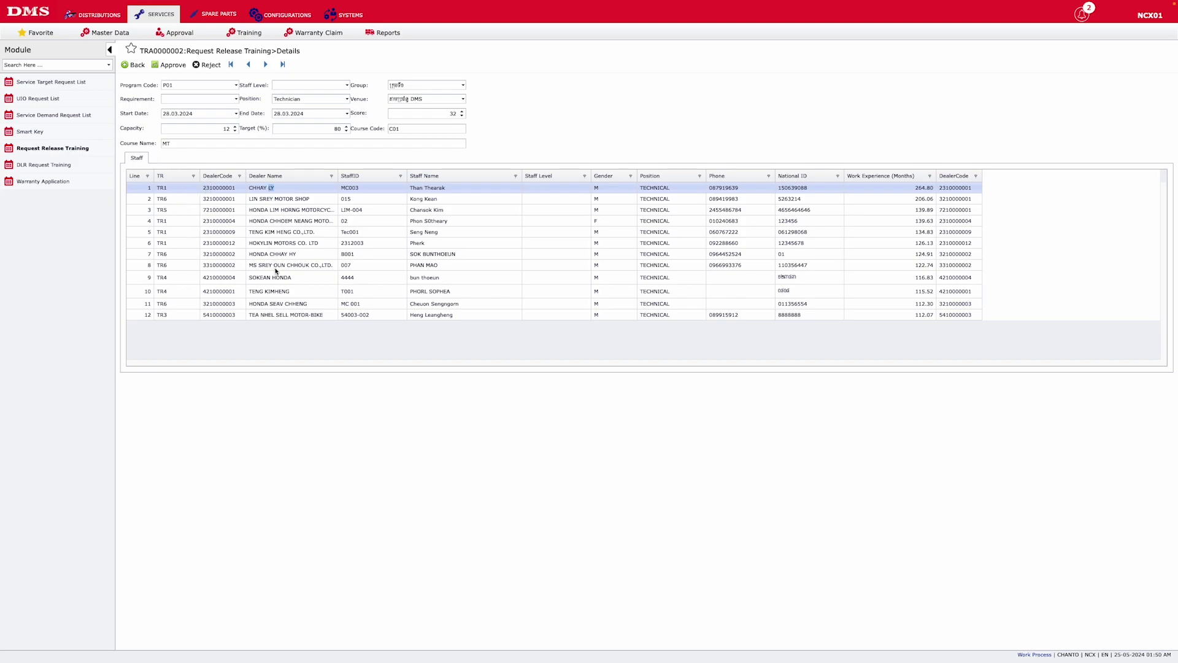
pyautogui.click(314, 234)
pyautogui.click(347, 187)
# Look through the Training section's page list, and view the Faulty Report lists and Faulty Evaluation page under Warranty Claim
pyautogui.click(253, 35)
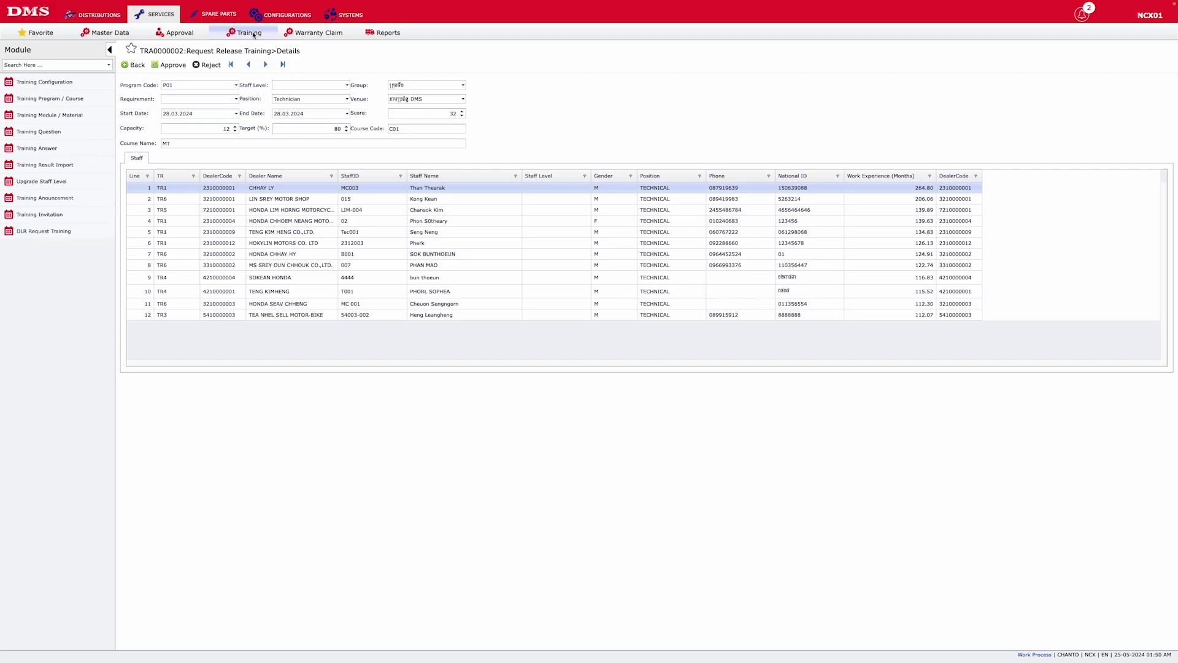
pyautogui.click(293, 34)
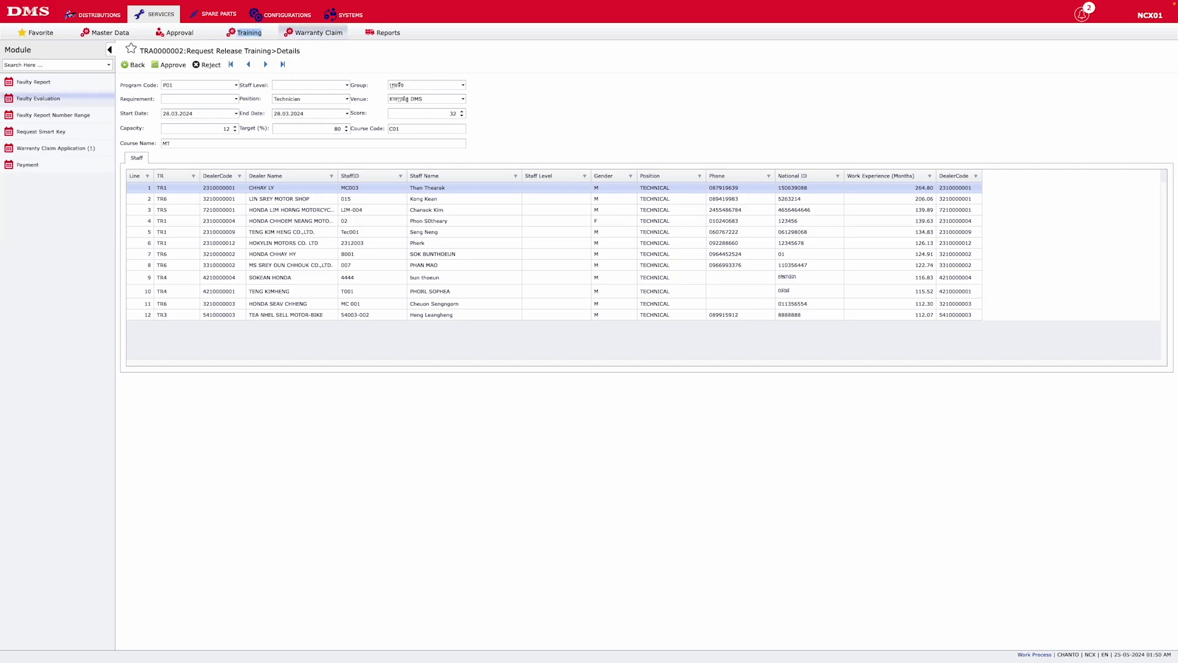
pyautogui.click(67, 86)
pyautogui.click(176, 102)
pyautogui.click(145, 102)
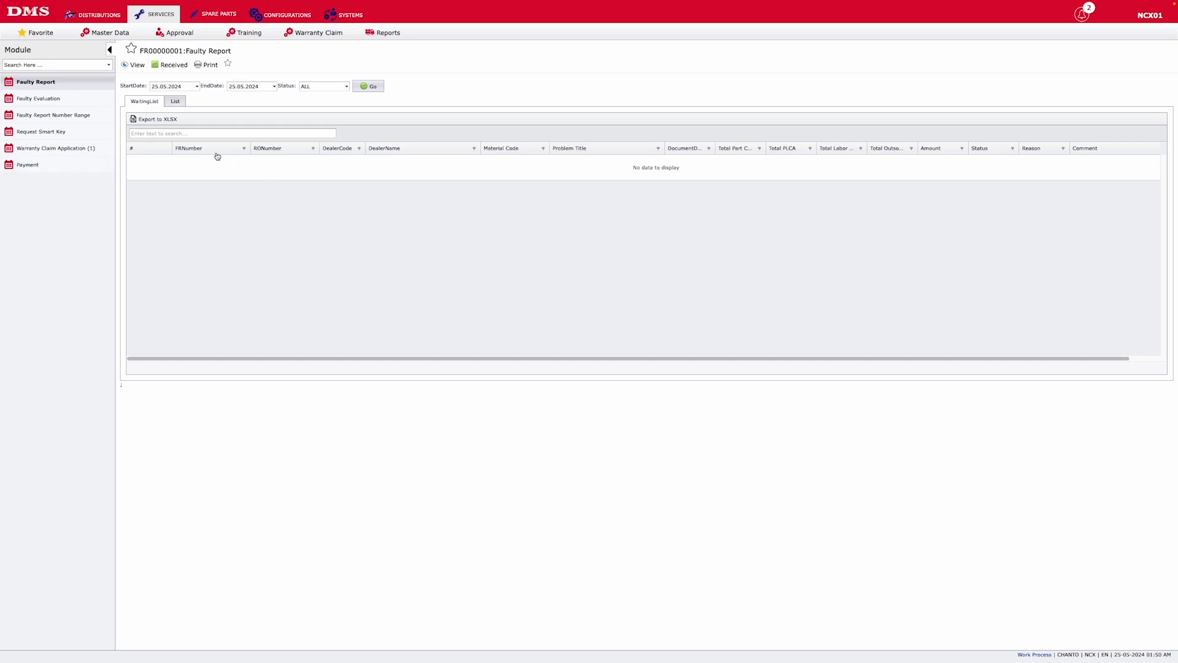
pyautogui.click(65, 99)
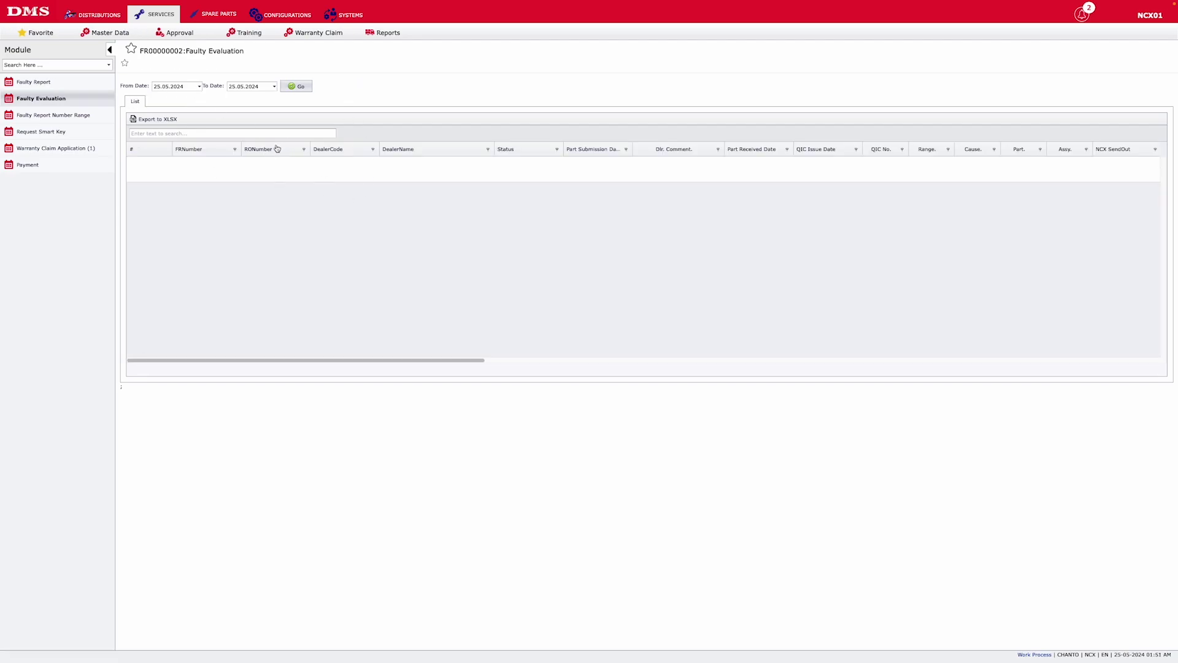
# Open the List view of the warranty claim Payment page and try to print from it without a selected payment
pyautogui.click(65, 163)
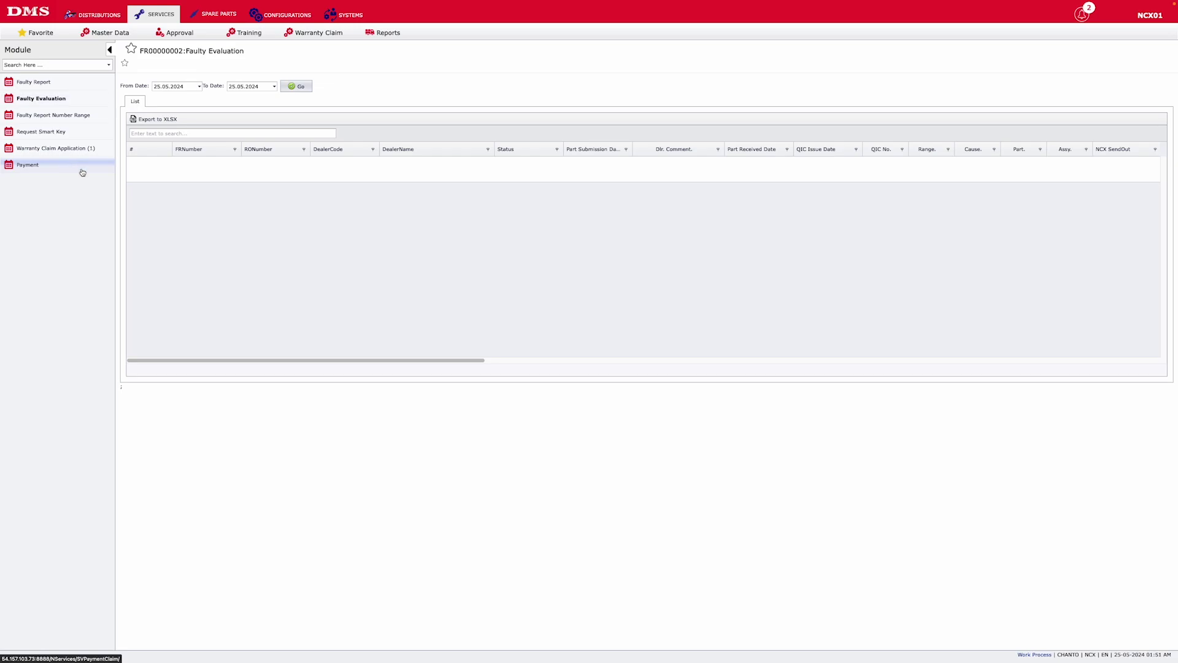
pyautogui.click(166, 100)
pyautogui.click(152, 68)
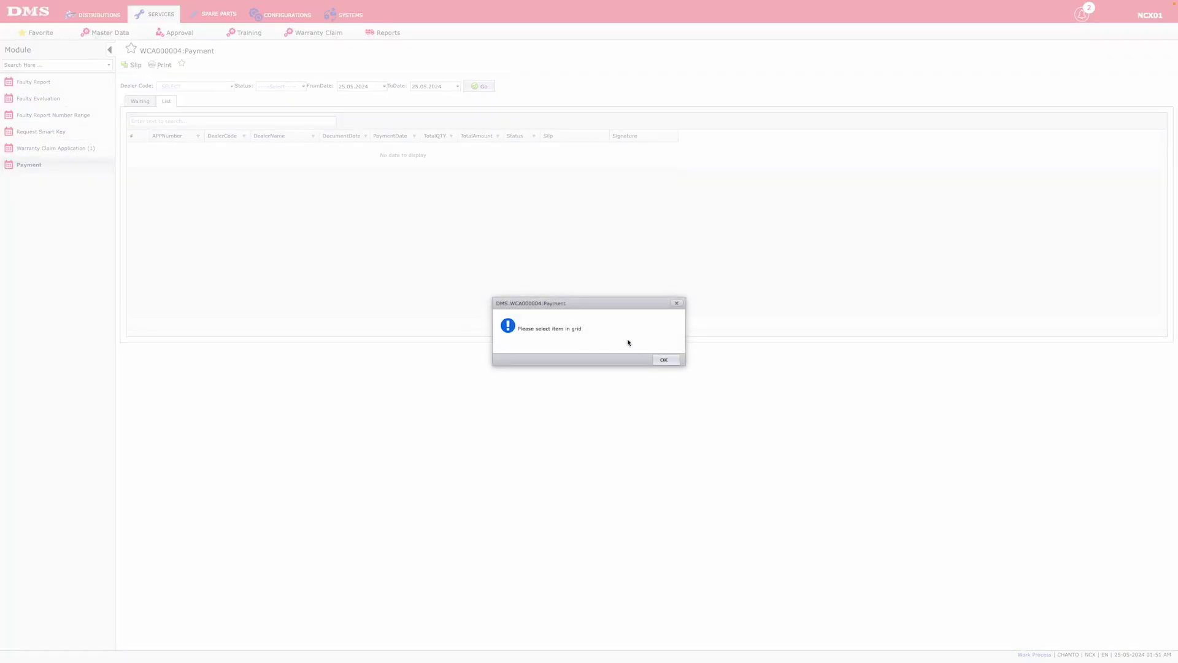
pyautogui.click(664, 359)
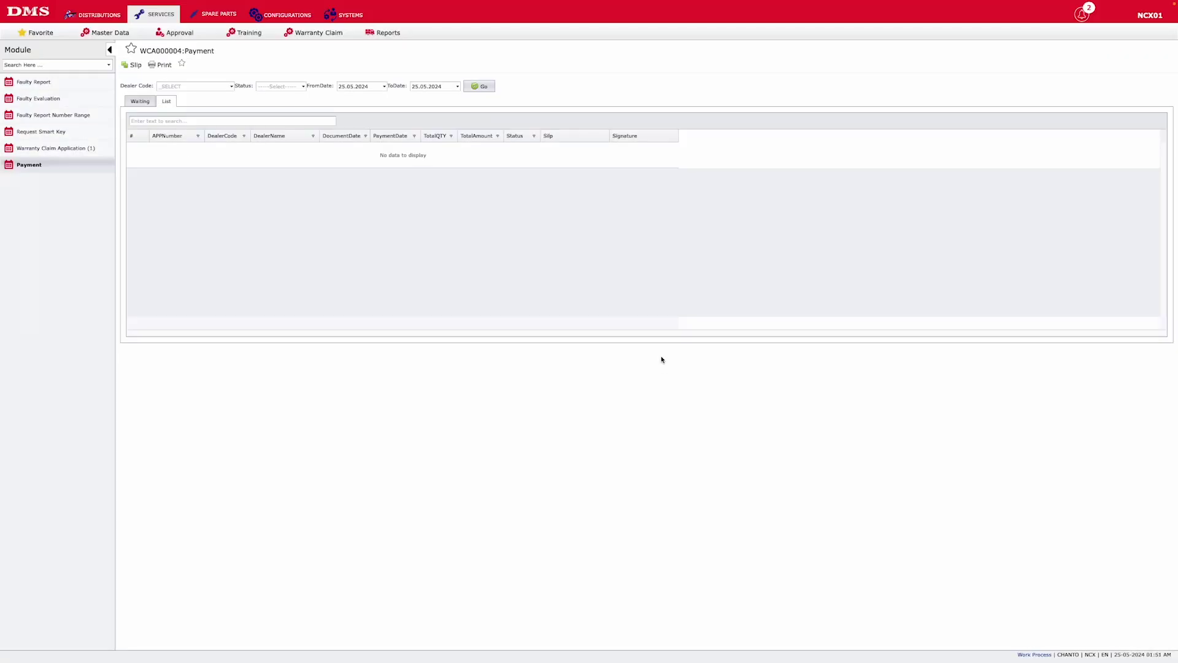
# Filter the waiting warranty payments by the first dealer code, status PAID and a from date of 01.05.2020
pyautogui.click(140, 101)
pyautogui.click(231, 86)
pyautogui.click(227, 107)
pyautogui.click(276, 87)
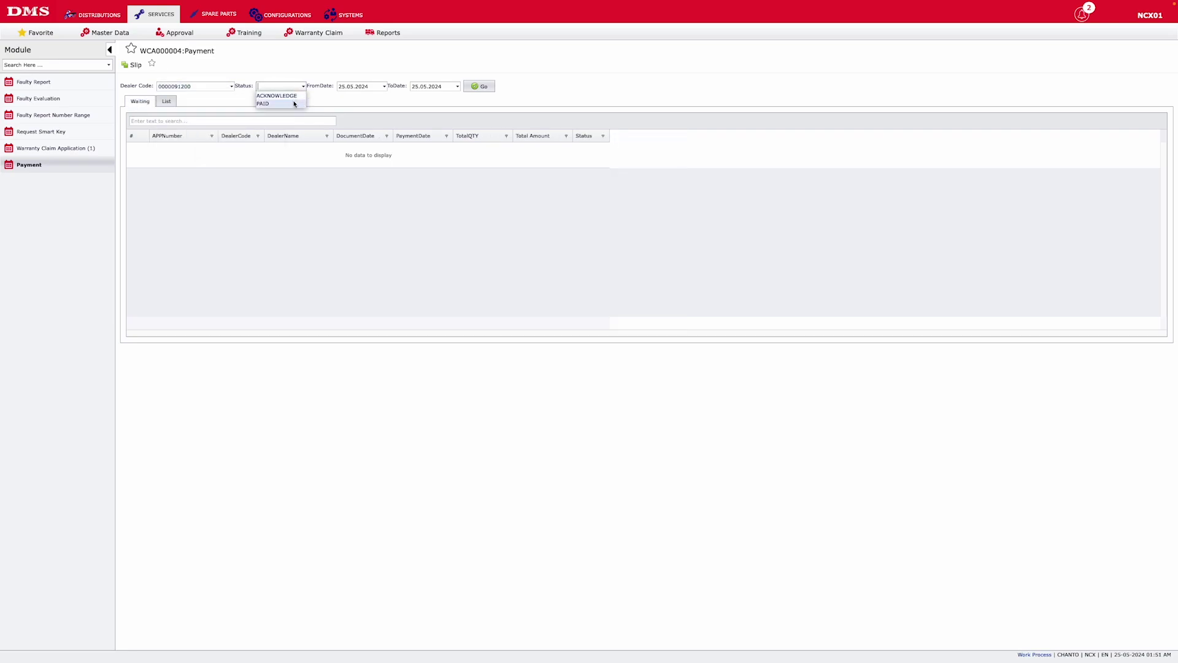
pyautogui.click(283, 104)
pyautogui.click(353, 86)
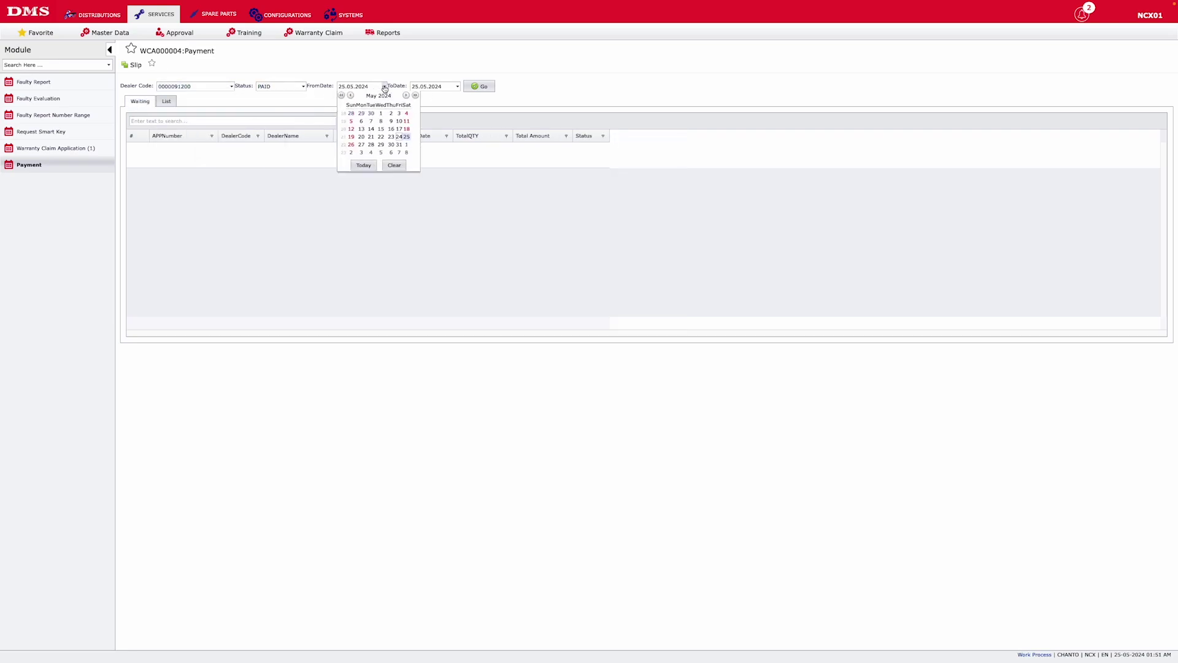
pyautogui.click(342, 97)
pyautogui.click(342, 97)
pyautogui.click(342, 97)
pyautogui.click(343, 97)
pyautogui.click(399, 114)
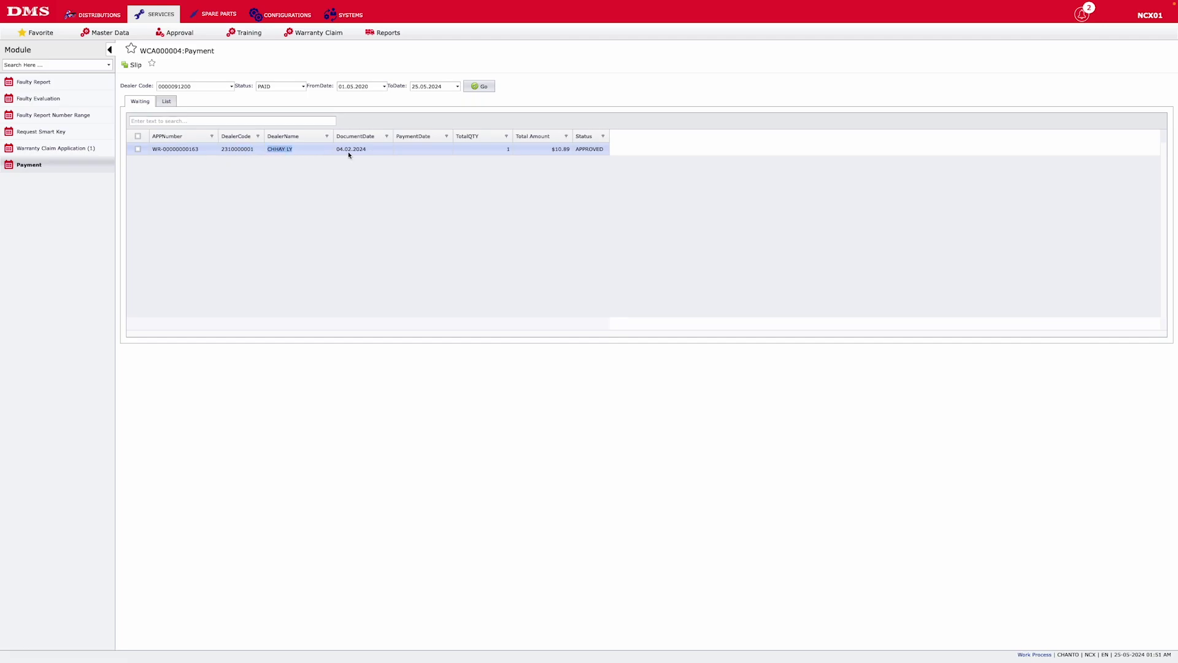
# Review the waiting payment's amount, status and payment date, mark its row as selected, and bring up the Services report categories
pyautogui.doubleClick(549, 149)
pyautogui.moveTo(577, 150); pyautogui.dragTo(602, 152)
pyautogui.click(427, 149)
pyautogui.click(166, 102)
pyautogui.click(140, 102)
pyautogui.click(138, 149)
pyautogui.click(390, 33)
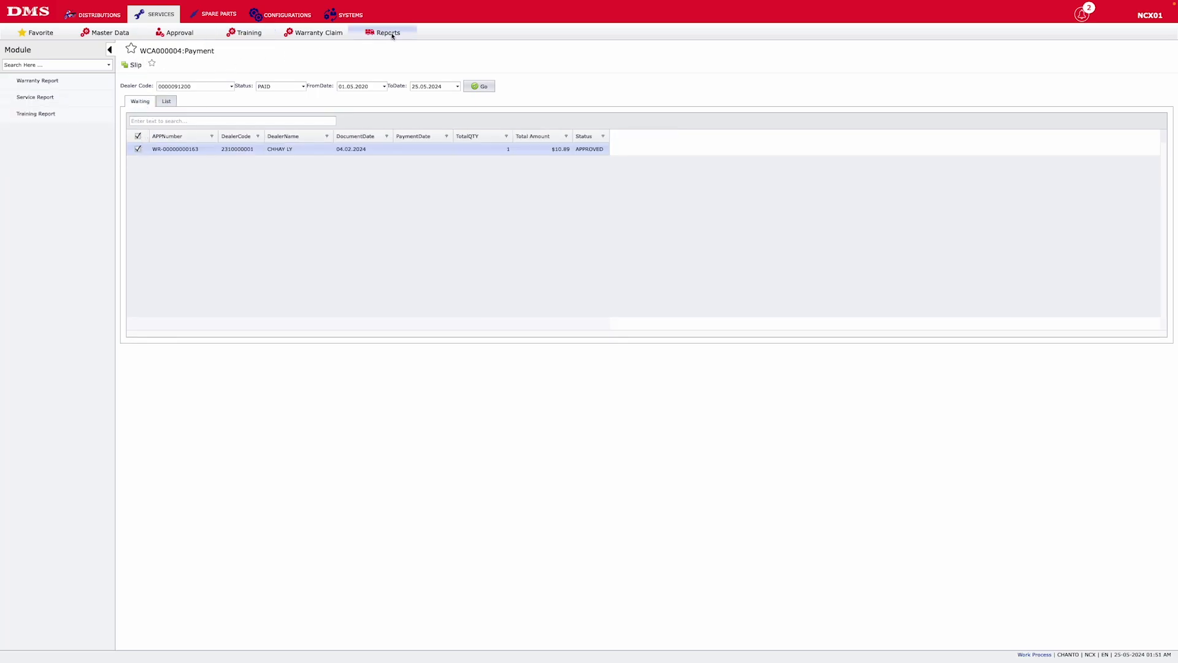
# View the Service Report list with its mechanic workload and PDI summary reports, and check the Training Report page
pyautogui.click(67, 98)
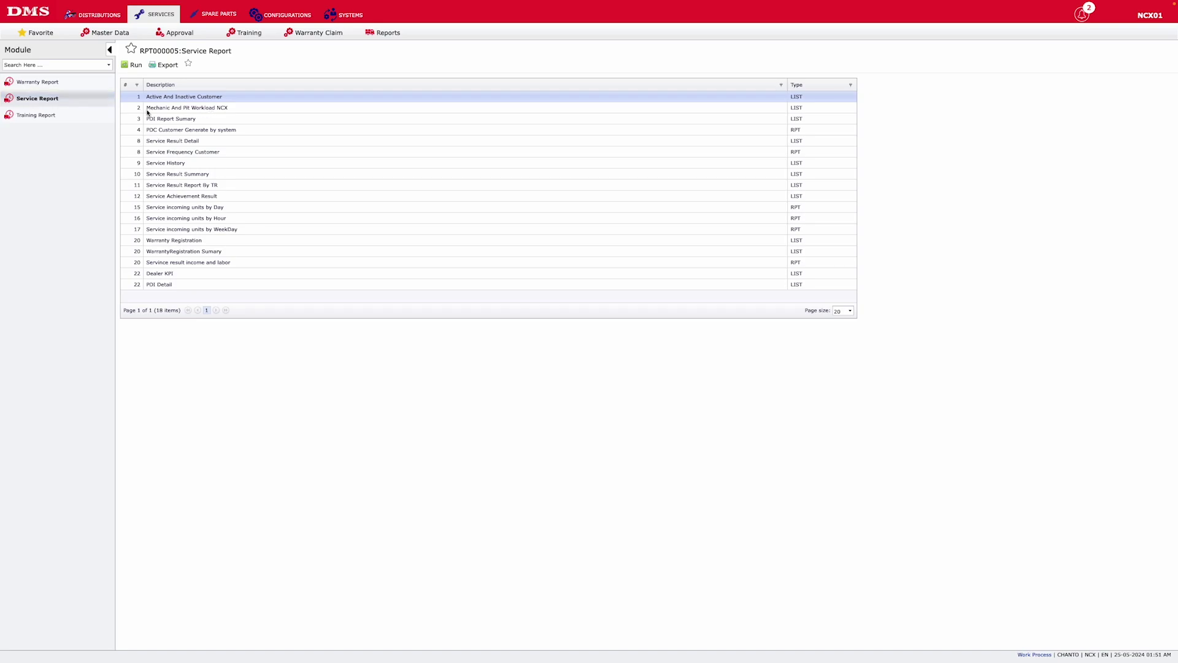
pyautogui.click(207, 109)
pyautogui.click(197, 122)
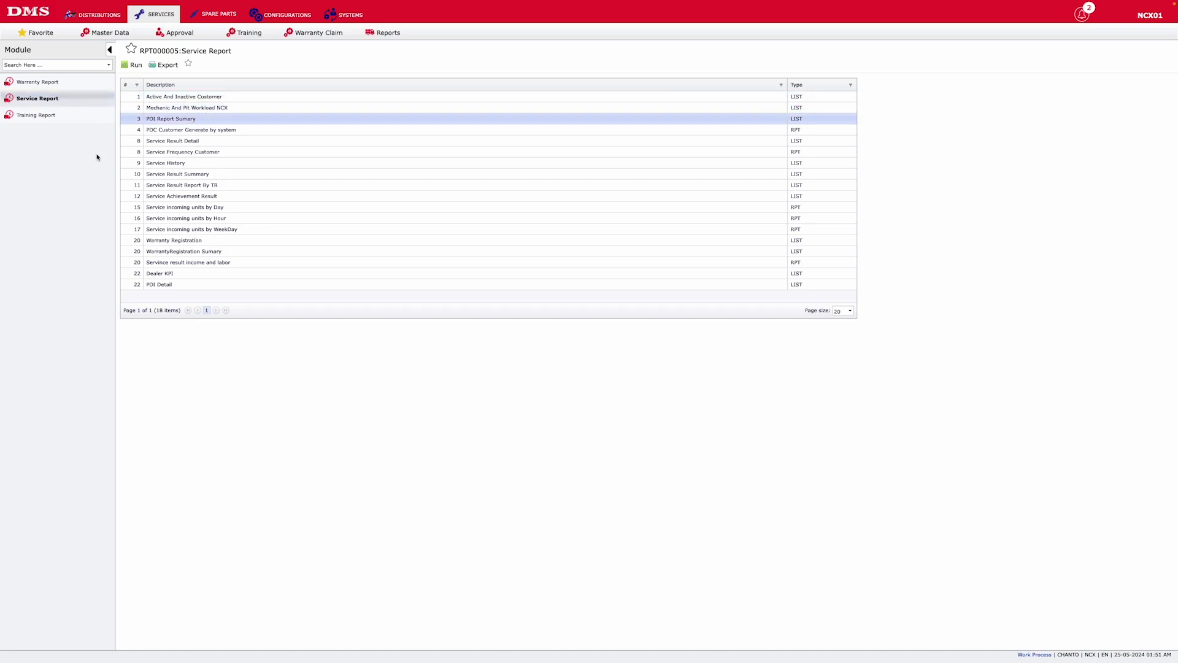
pyautogui.click(49, 113)
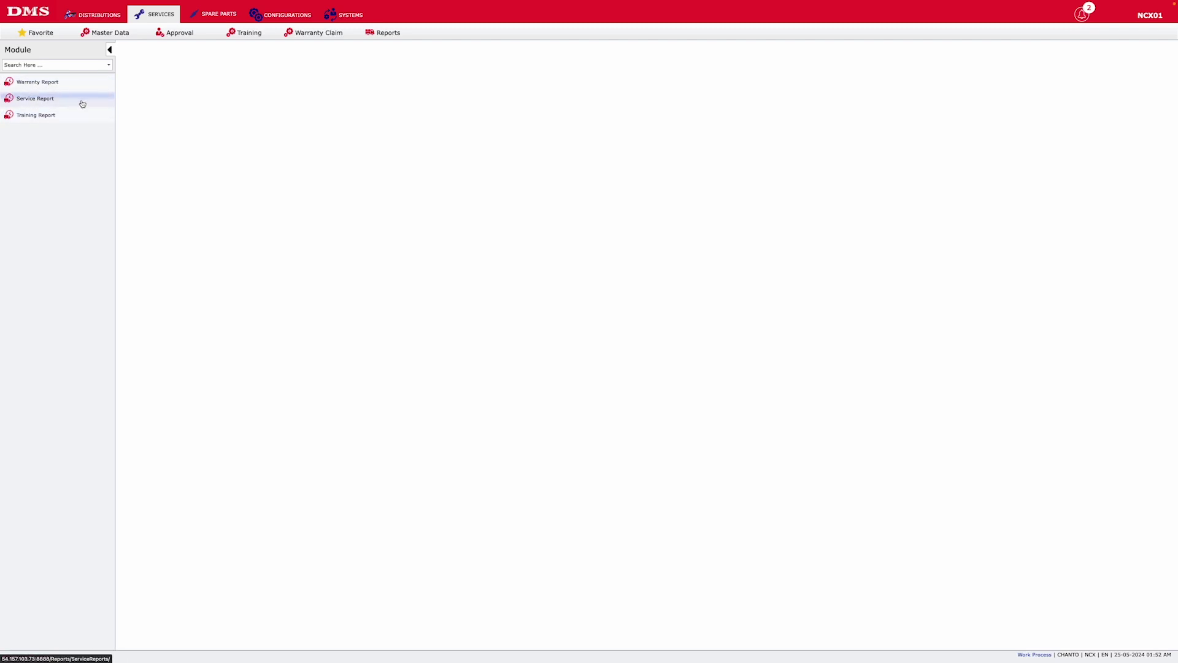
# Open Configuration Mapping in the Spare Parts module and inspect the GROUP A grouping record's editable fields without saving
pyautogui.click(222, 13)
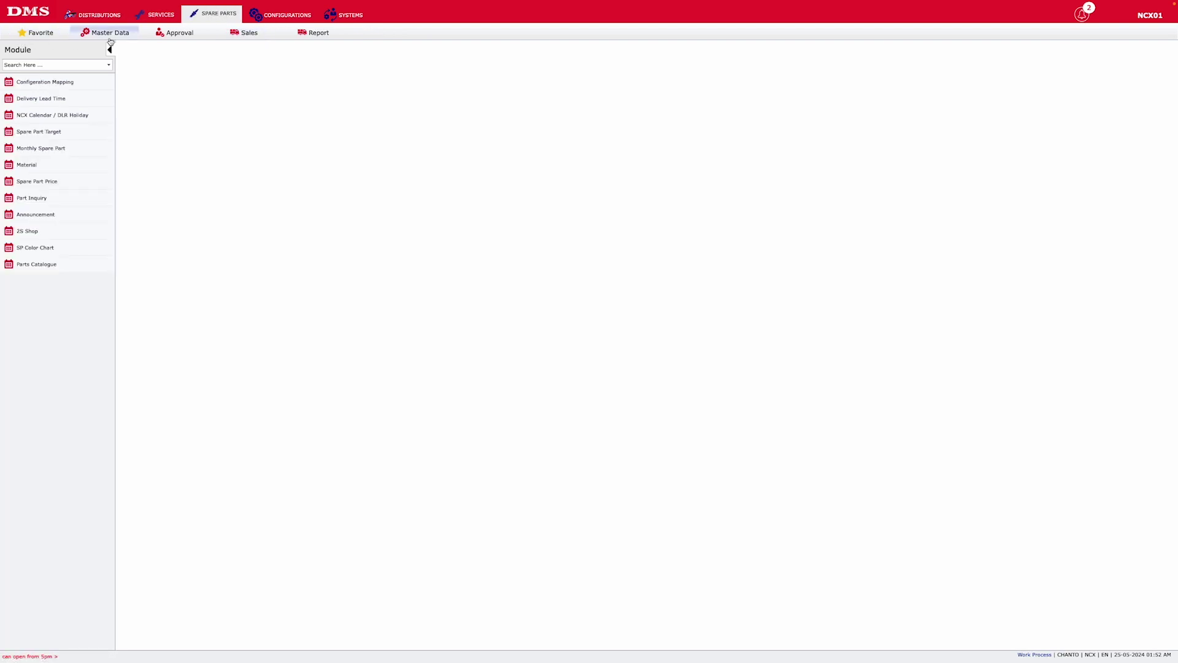
pyautogui.click(57, 83)
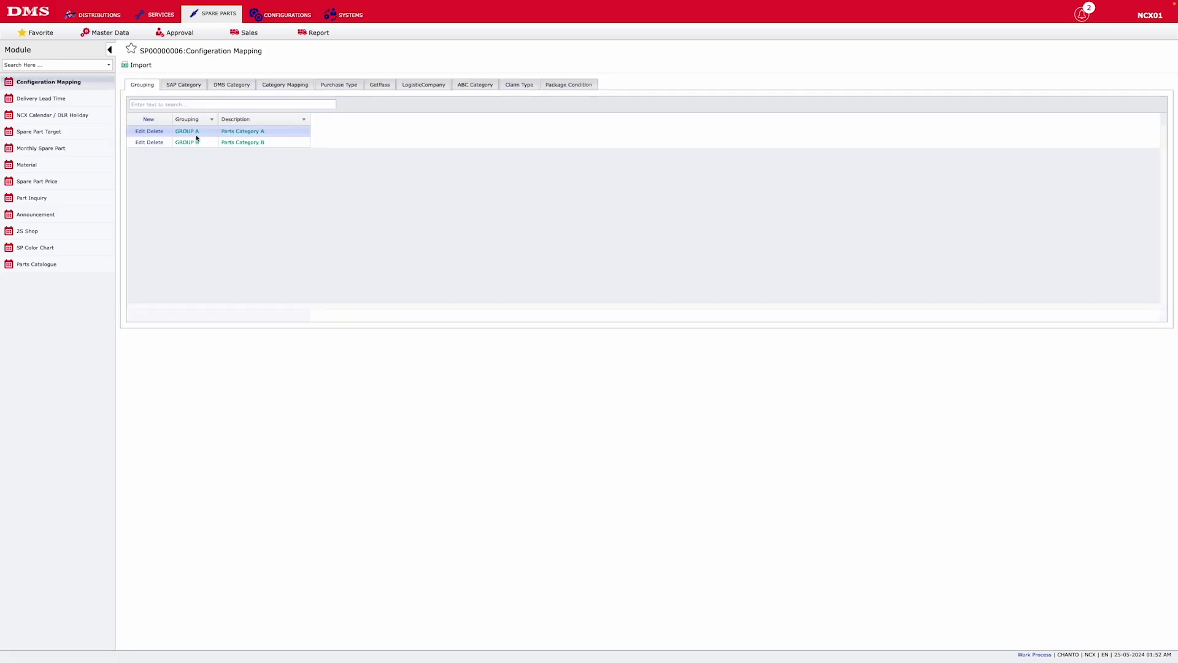
pyautogui.moveTo(177, 132); pyautogui.dragTo(278, 134)
pyautogui.doubleClick(254, 135)
pyautogui.click(142, 132)
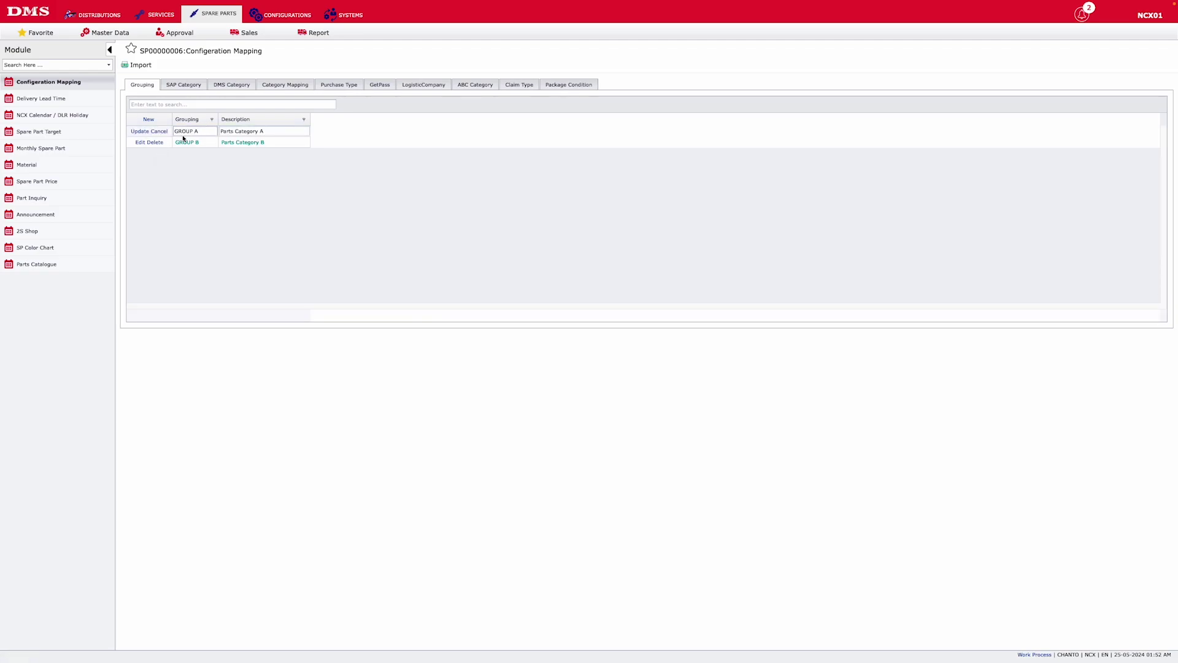
pyautogui.click(160, 131)
# View the SAP Category, DMS Category and Category Mapping lists of Configuration Mapping
pyautogui.click(184, 85)
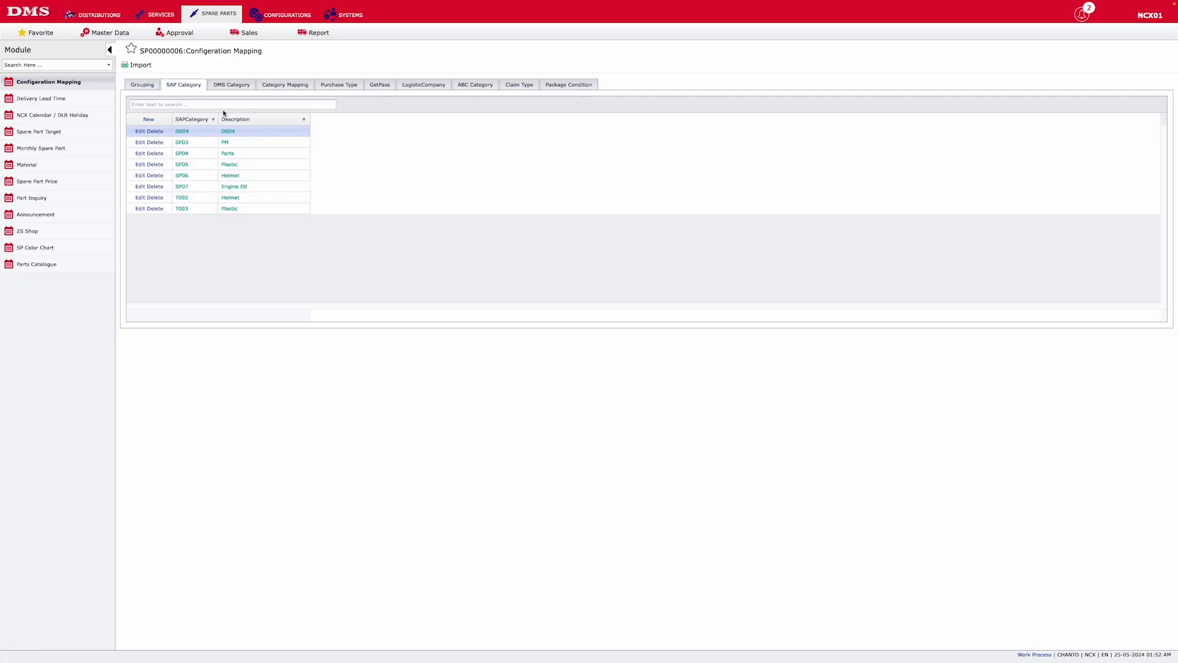
pyautogui.click(234, 89)
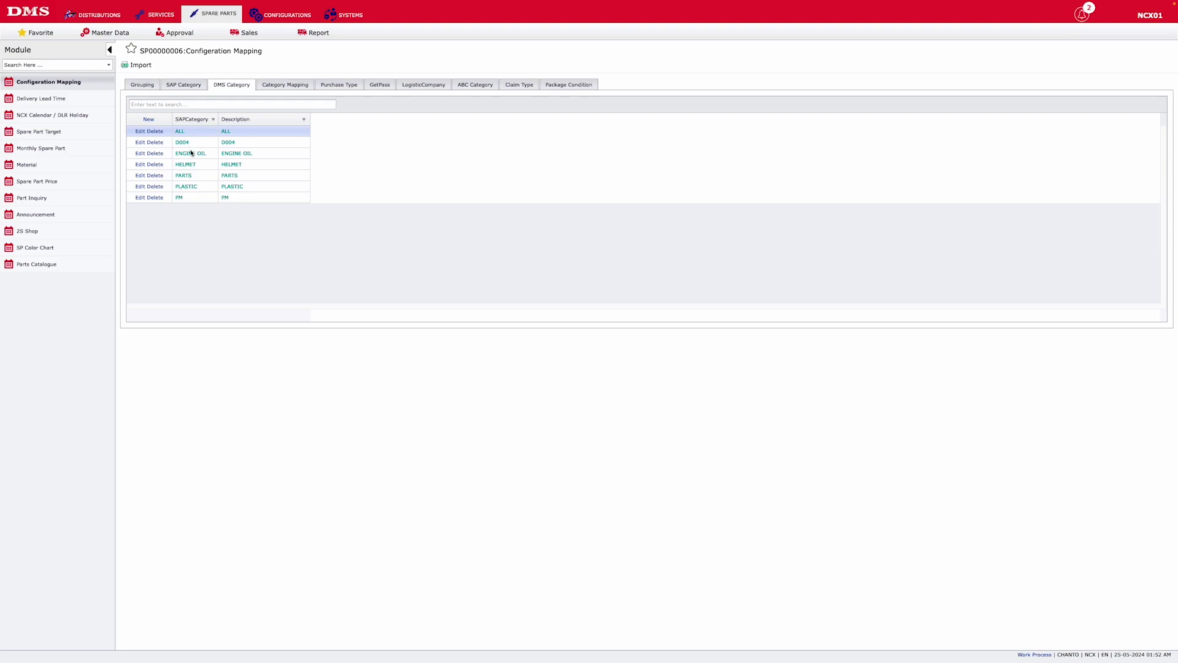
pyautogui.click(287, 85)
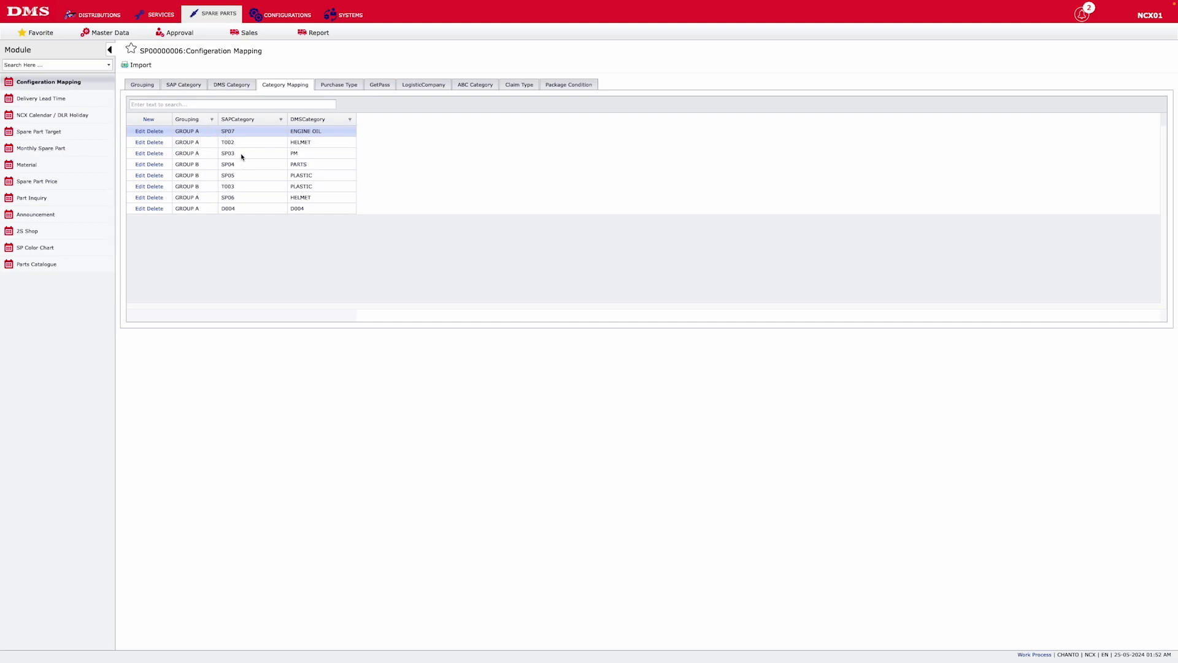
# Examine the first Purchase Type record's dealer, description and lead times, and inspect its editable fields without saving
pyautogui.click(342, 86)
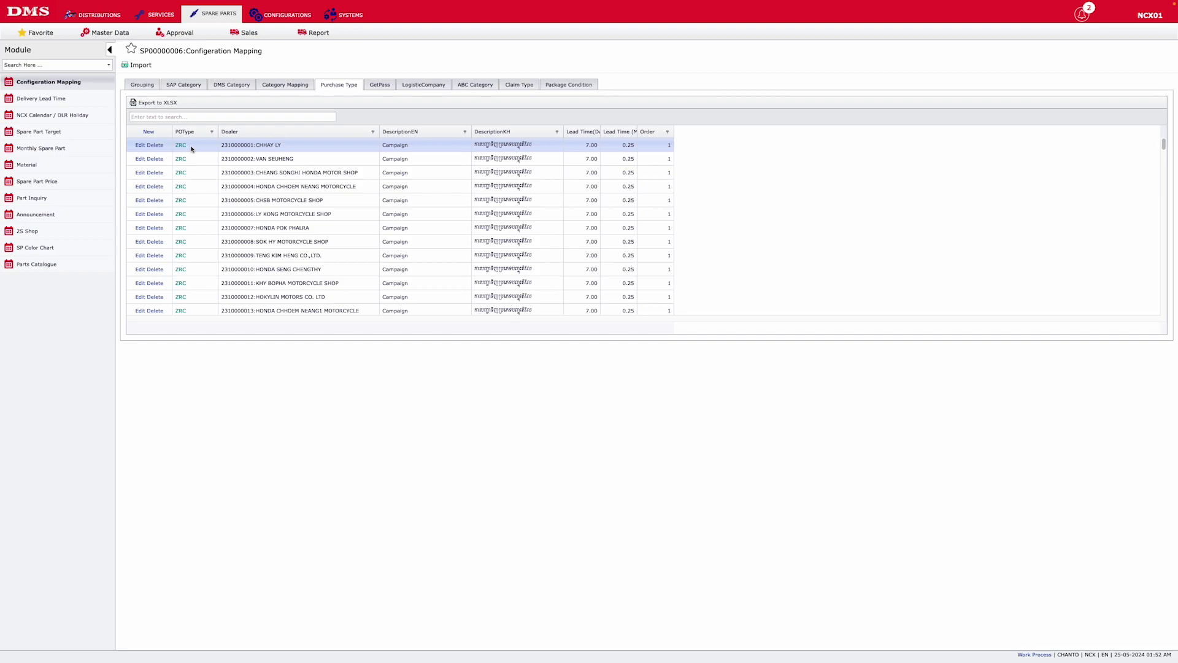
pyautogui.moveTo(224, 148); pyautogui.dragTo(299, 150)
pyautogui.moveTo(417, 145); pyautogui.dragTo(382, 148)
pyautogui.doubleClick(591, 145)
pyautogui.doubleClick(628, 144)
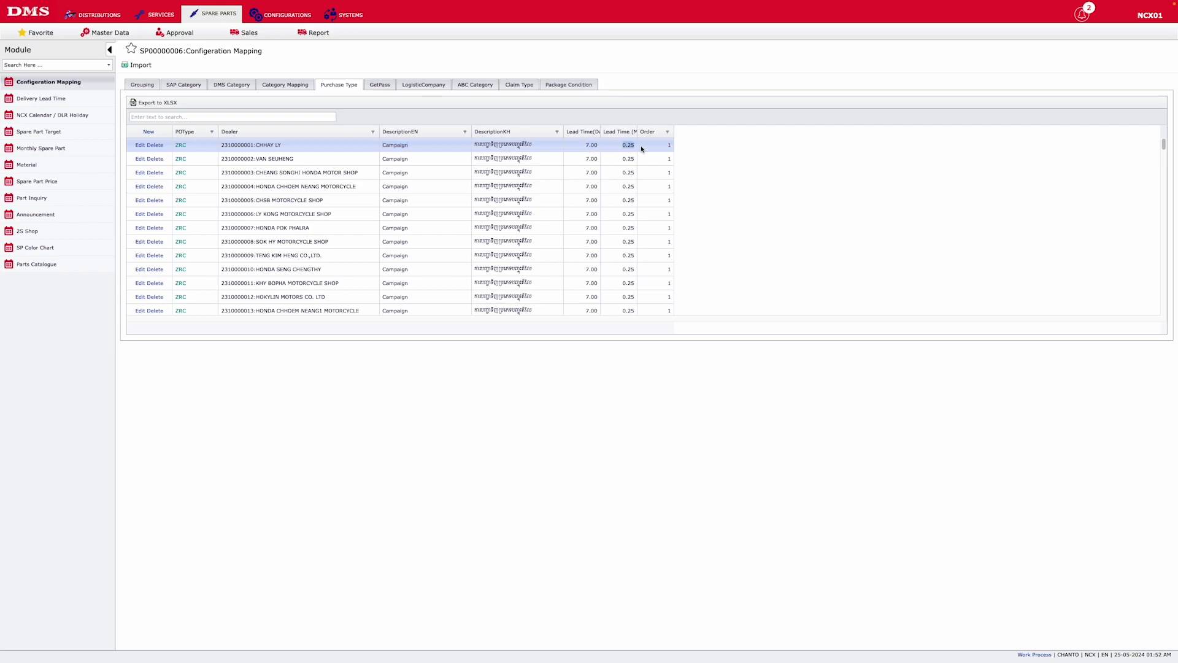
pyautogui.click(182, 147)
pyautogui.click(141, 145)
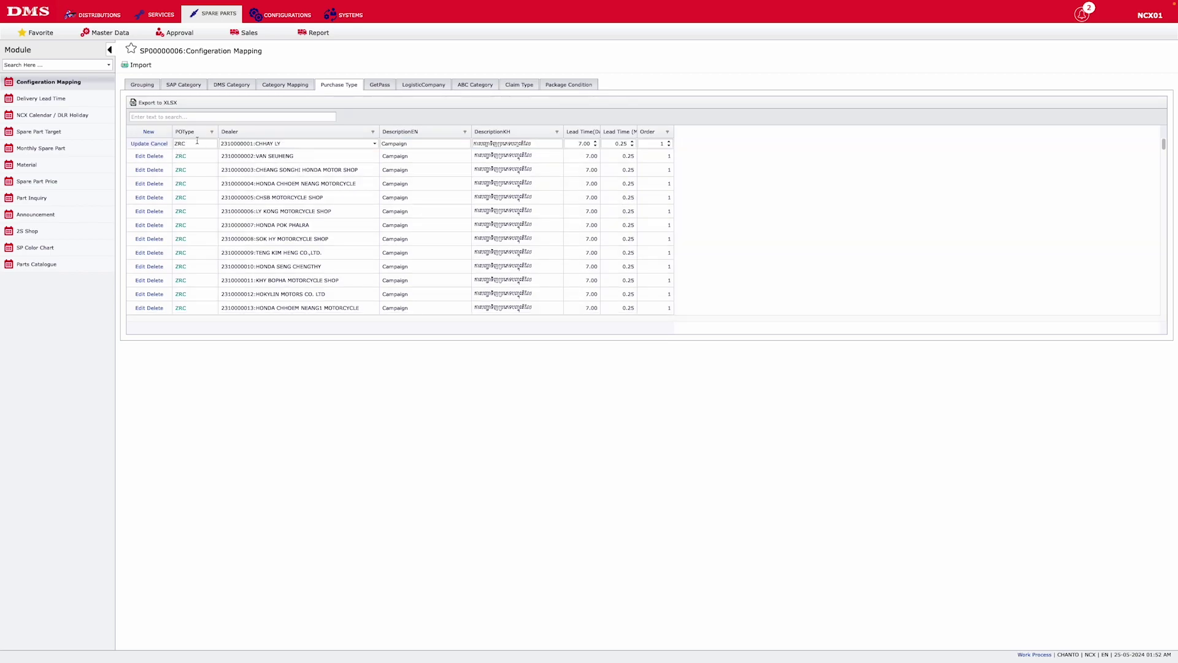
pyautogui.click(159, 143)
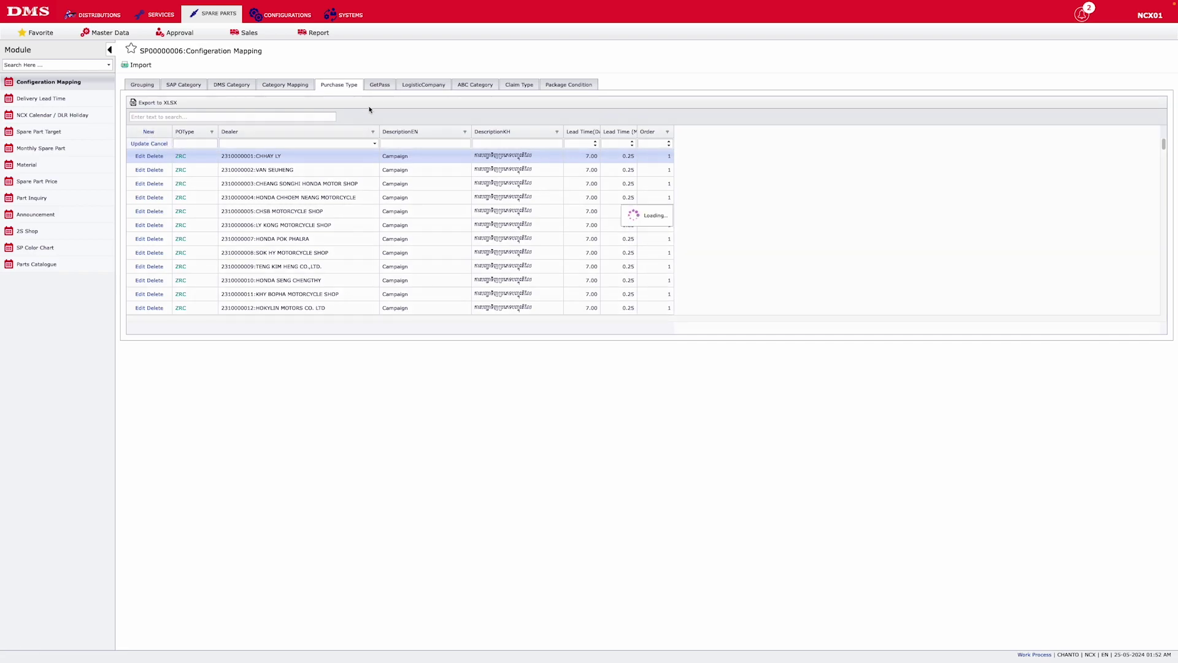
# View the LogisticCompany, ABC Category, Claim Type and Package Condition lists of Configuration Mapping
pyautogui.click(435, 87)
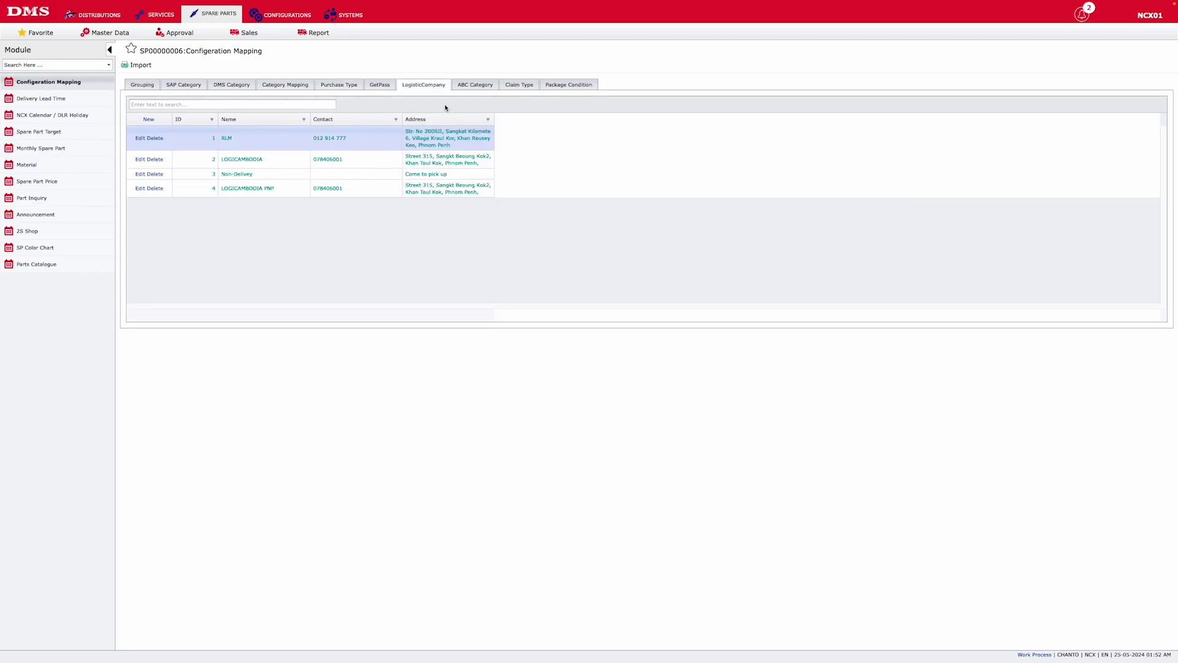
pyautogui.click(468, 89)
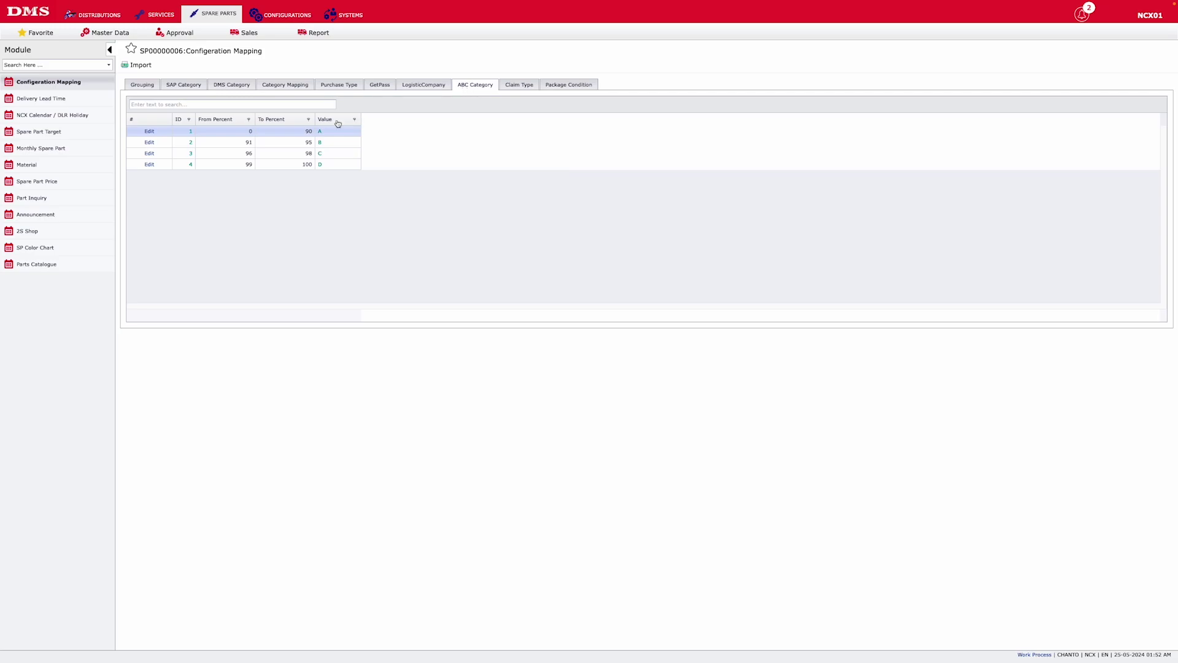
pyautogui.click(528, 84)
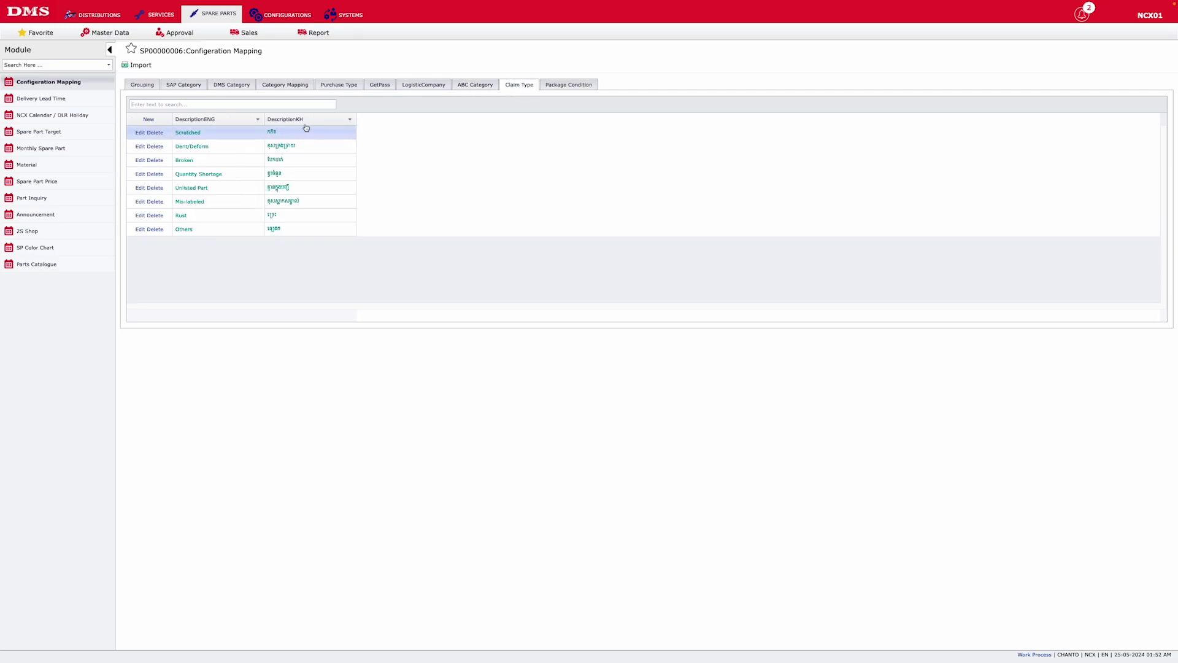
pyautogui.click(565, 92)
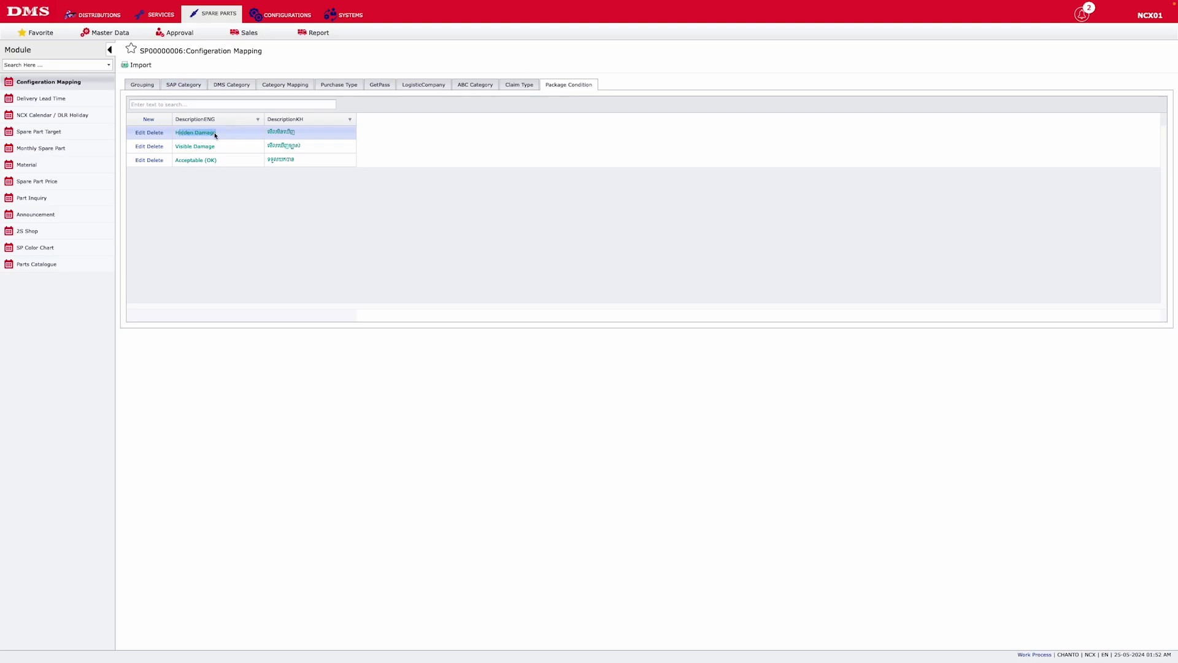
pyautogui.click(190, 146)
pyautogui.click(186, 162)
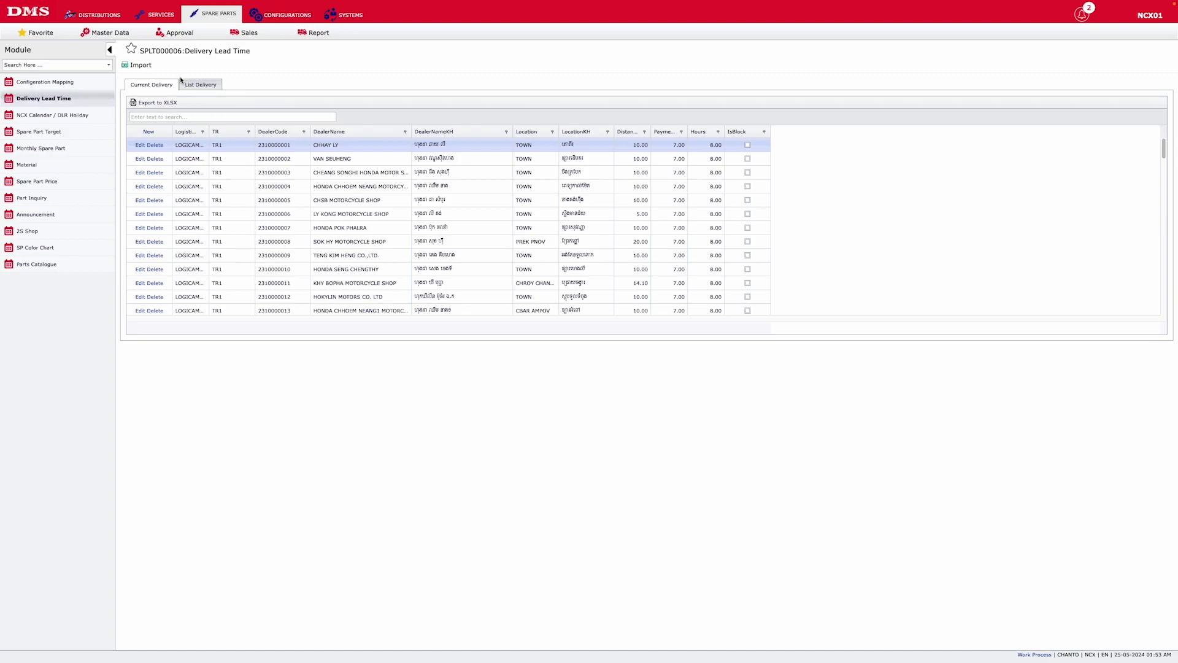
# Widen the LogisticID and distance columns in the Current Delivery list of Delivery Lead Time
pyautogui.moveTo(209, 131); pyautogui.dragTo(252, 131)
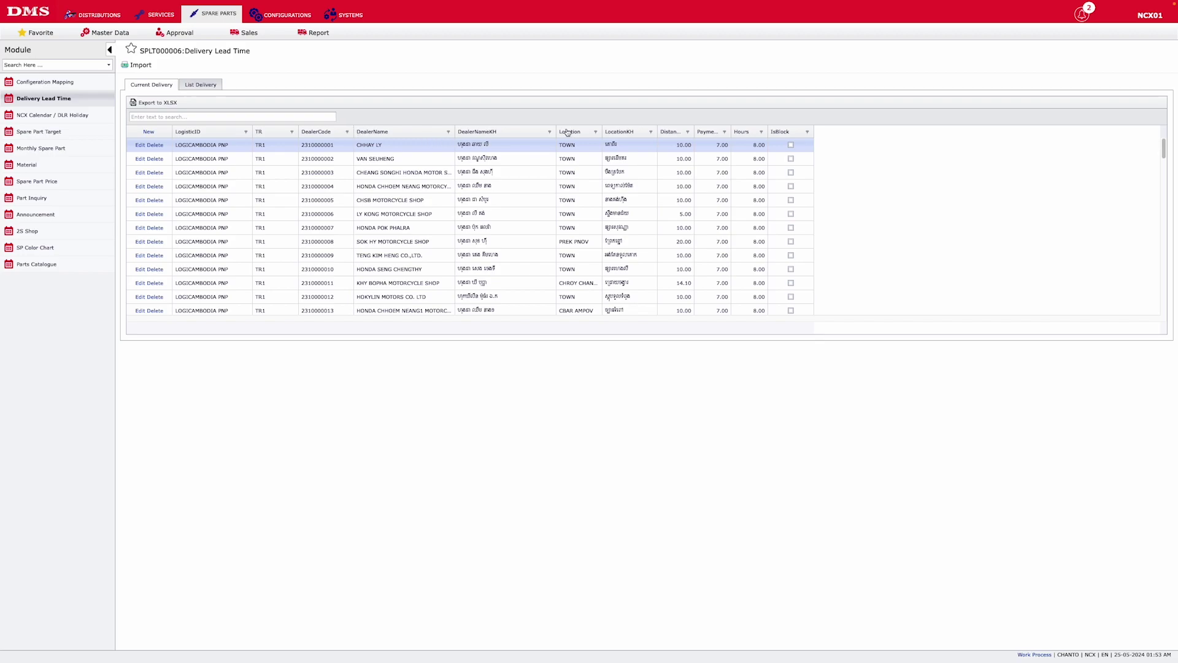
pyautogui.moveTo(695, 131); pyautogui.dragTo(794, 131)
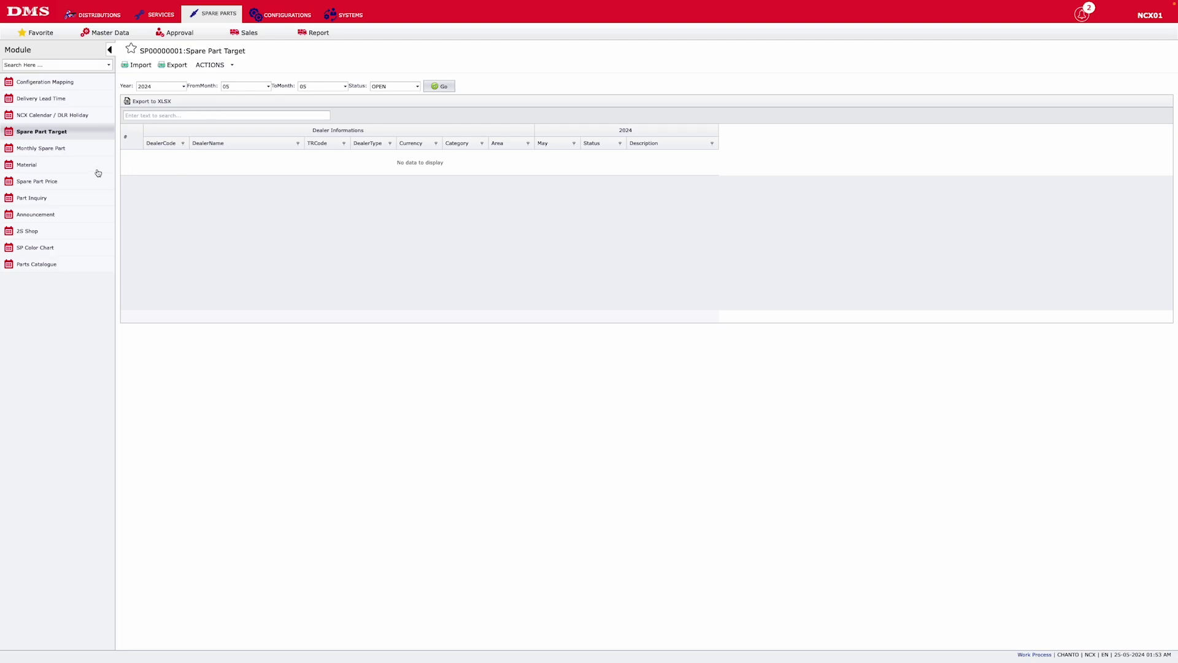
# Open the spare parts Material page and widen its Company, SAP Category and DMS Category columns
pyautogui.click(46, 166)
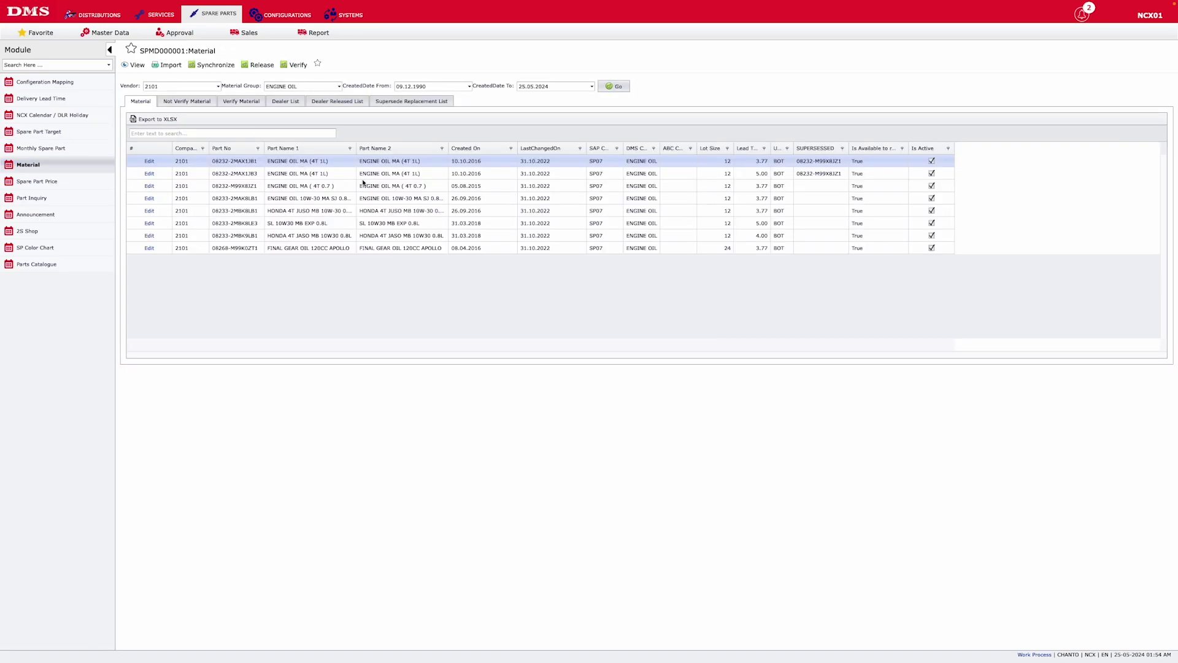
pyautogui.moveTo(209, 148); pyautogui.dragTo(293, 148)
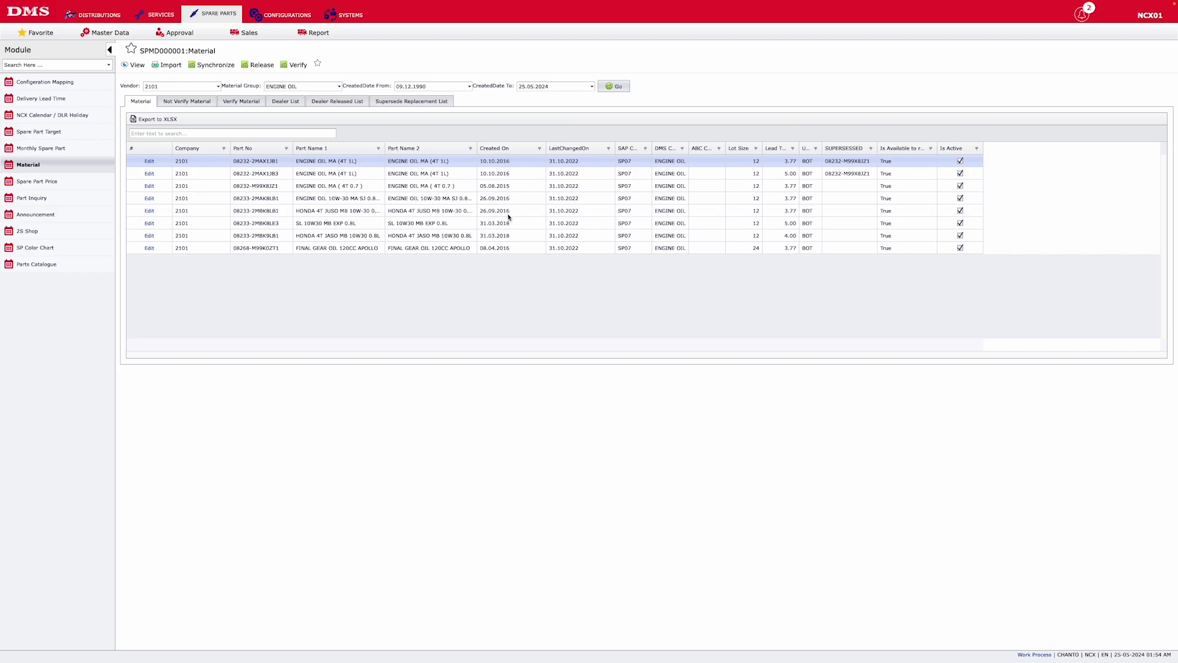
pyautogui.moveTo(615, 148); pyautogui.dragTo(625, 148)
pyautogui.doubleClick(661, 148)
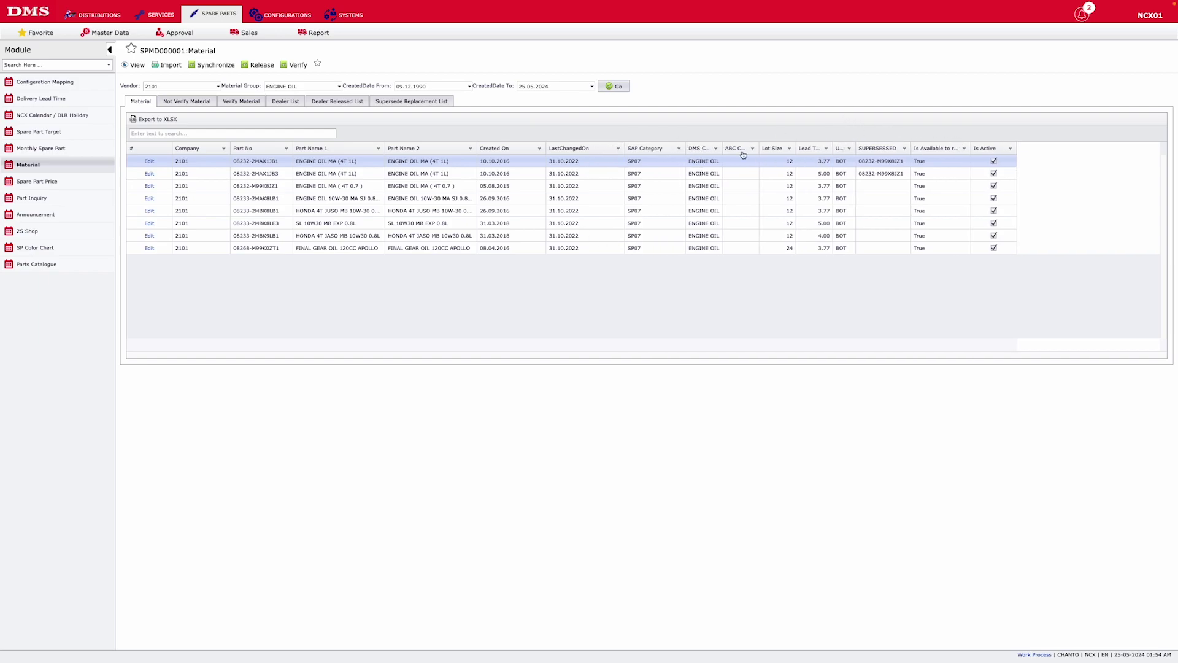
pyautogui.moveTo(722, 148); pyautogui.dragTo(766, 148)
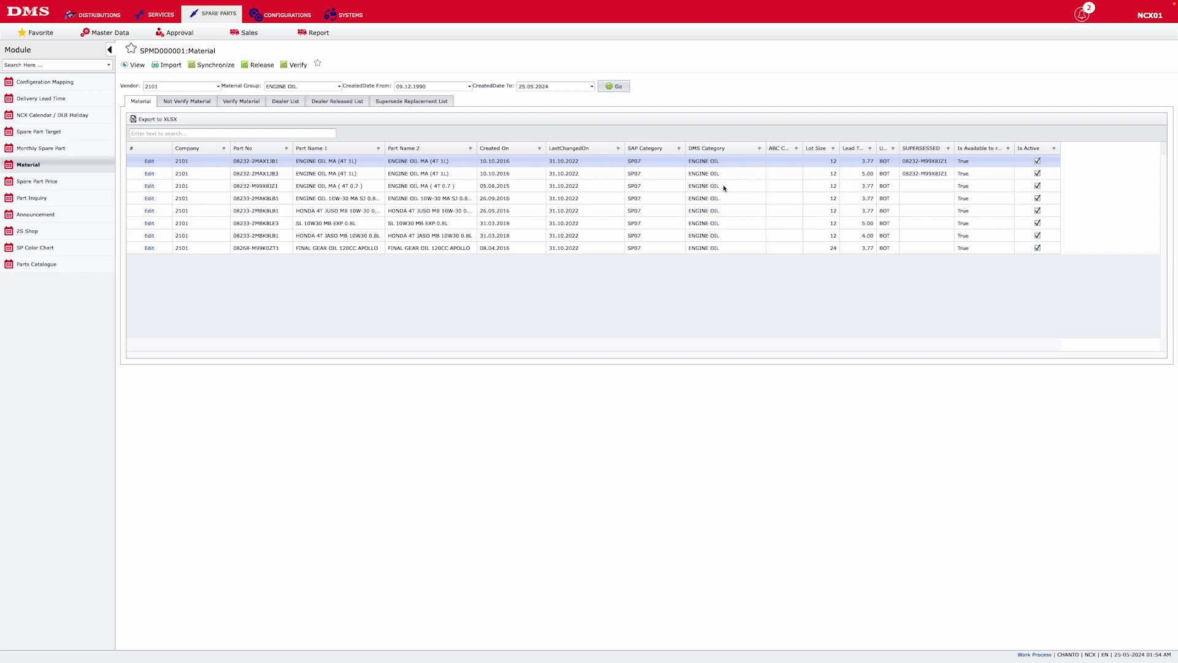
# View the Material page's Not Verify Material, Verify Material, Dealer List and Dealer Released List views
pyautogui.click(189, 101)
pyautogui.click(247, 104)
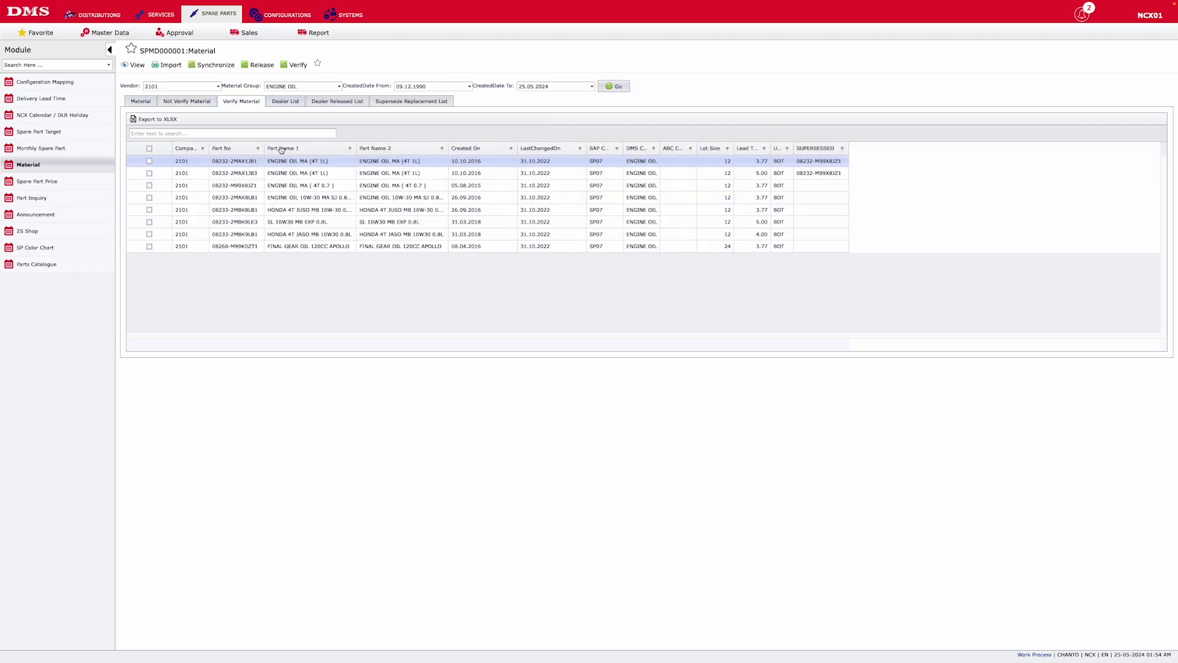
pyautogui.click(284, 105)
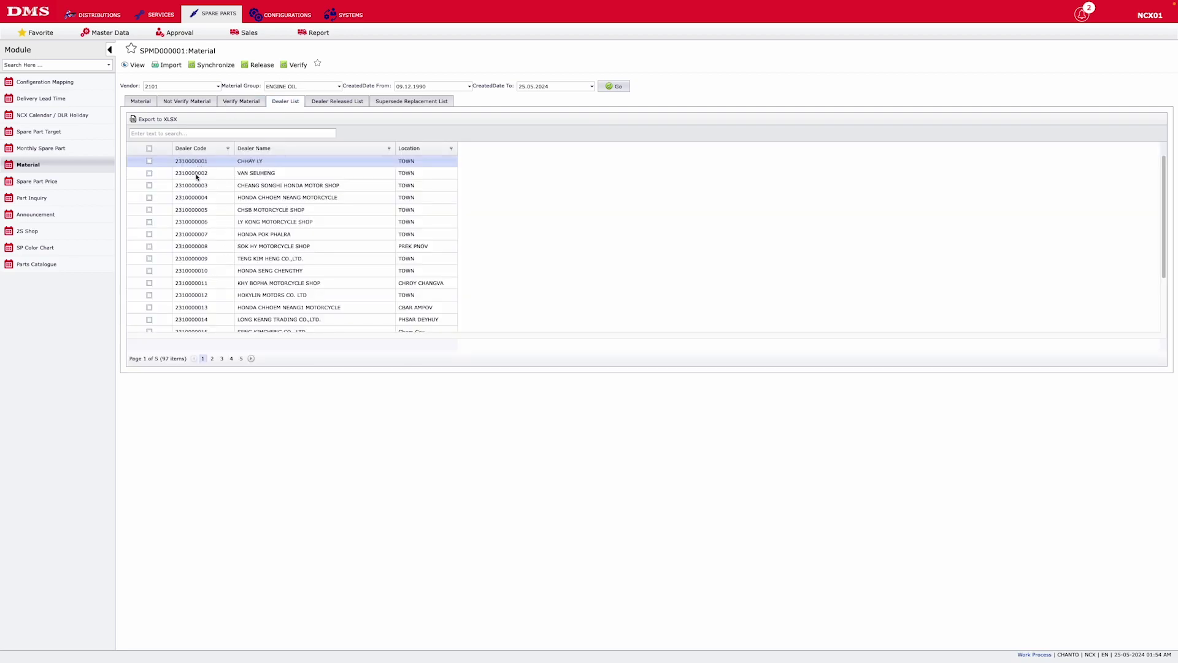
pyautogui.moveTo(197, 161); pyautogui.dragTo(349, 114)
pyautogui.click(351, 103)
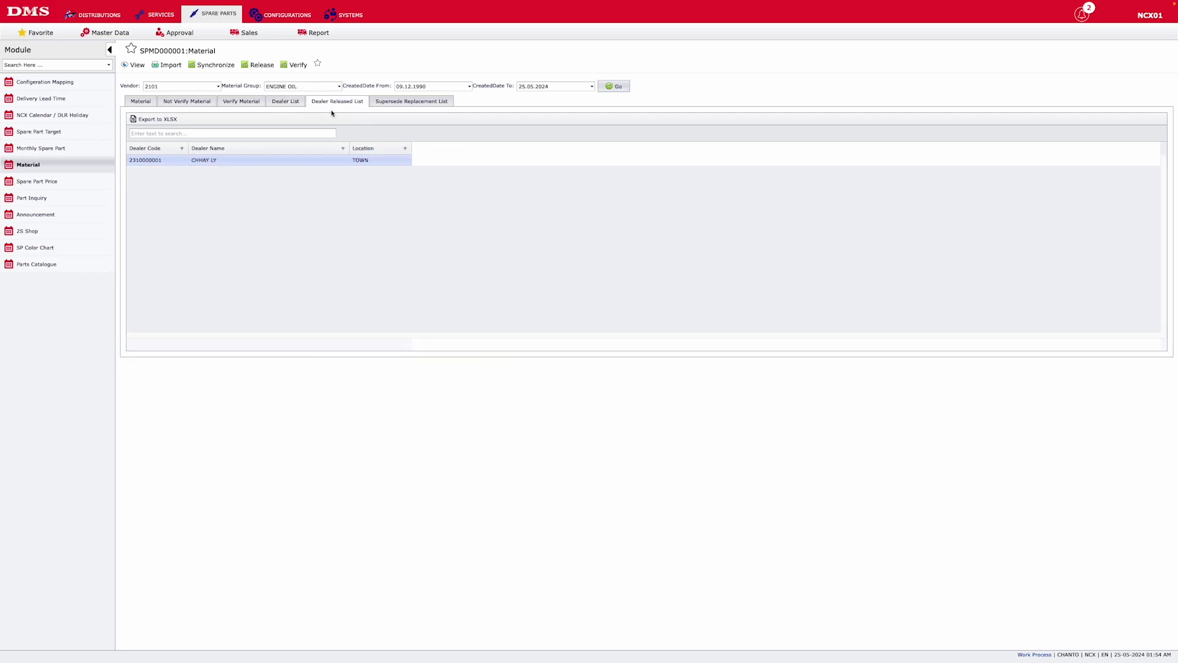
pyautogui.doubleClick(200, 160)
# Look through the Spare Parts approval pages, checking the Part Claim page and the Waiting and List views for part claims
pyautogui.click(176, 34)
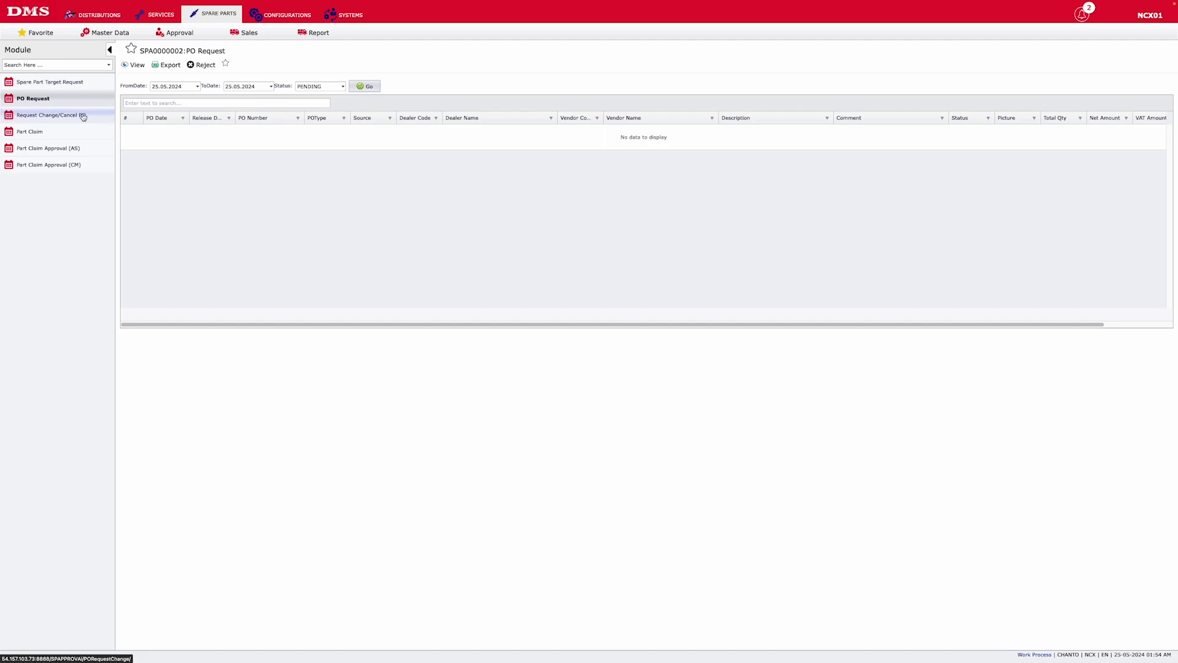
pyautogui.click(71, 131)
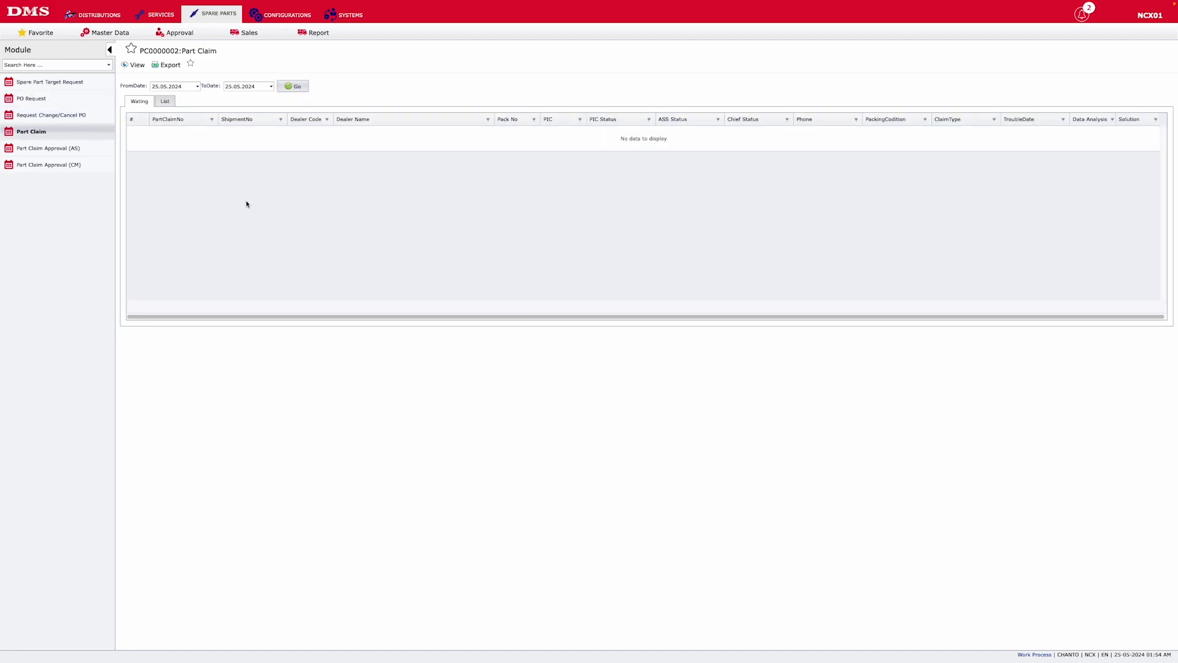
pyautogui.click(140, 100)
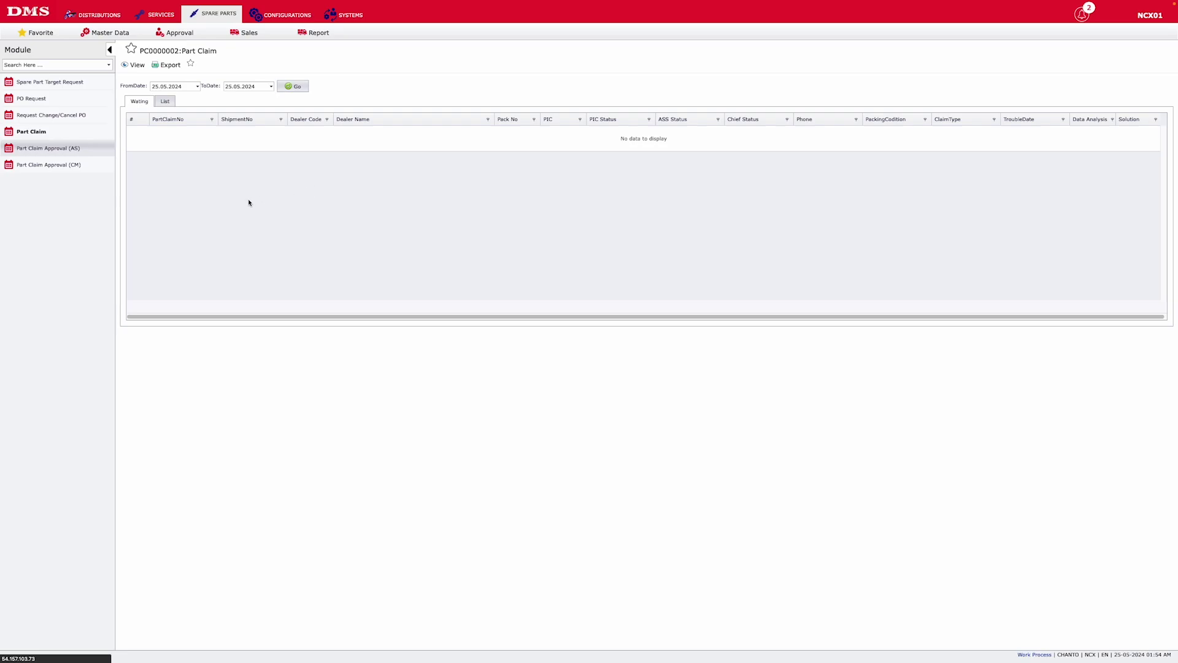
pyautogui.click(167, 102)
pyautogui.click(147, 105)
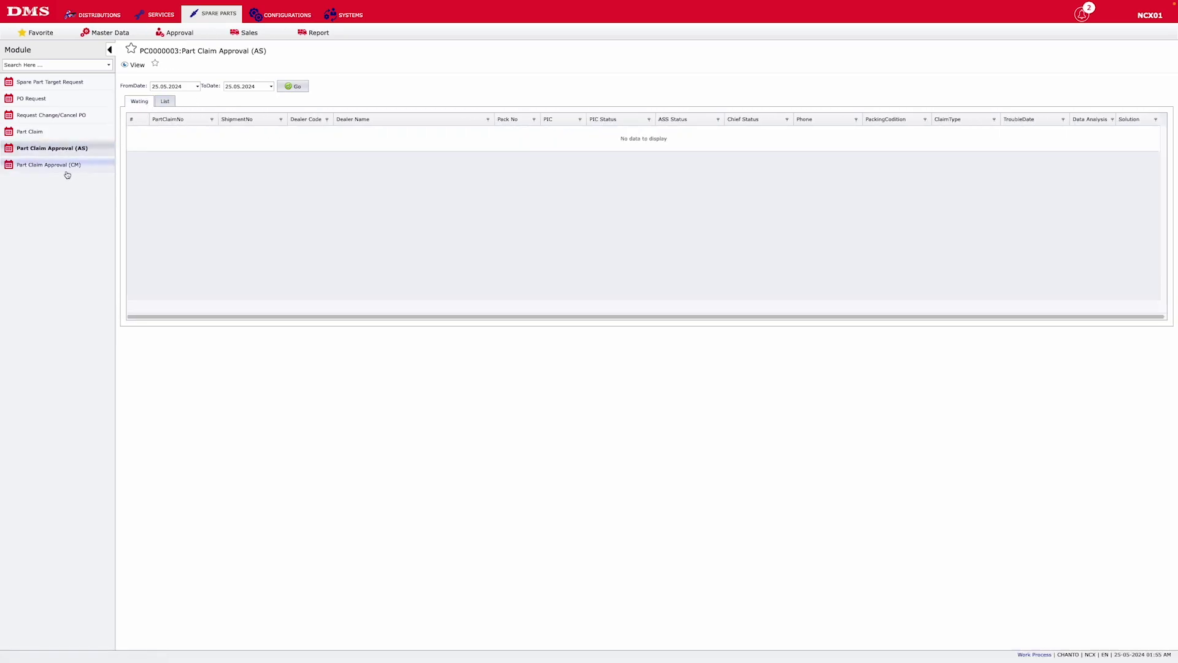
# Open the spare parts Sales Order page and mark the last approved purchase order in its waiting list as selected
pyautogui.click(249, 32)
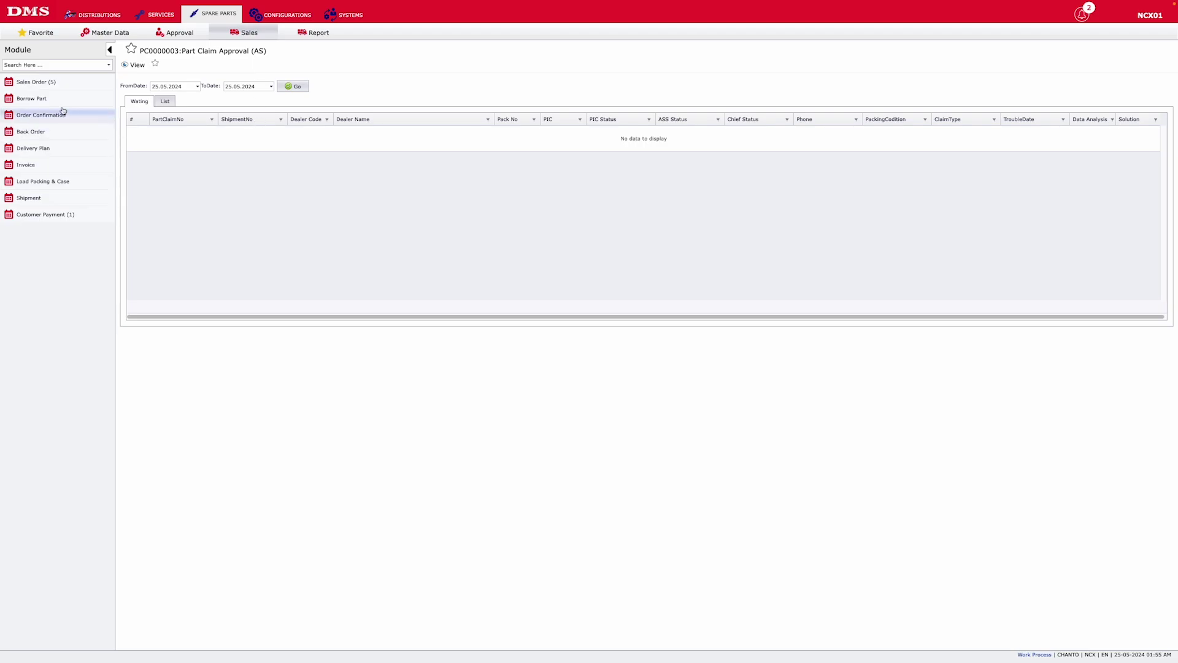
pyautogui.click(52, 83)
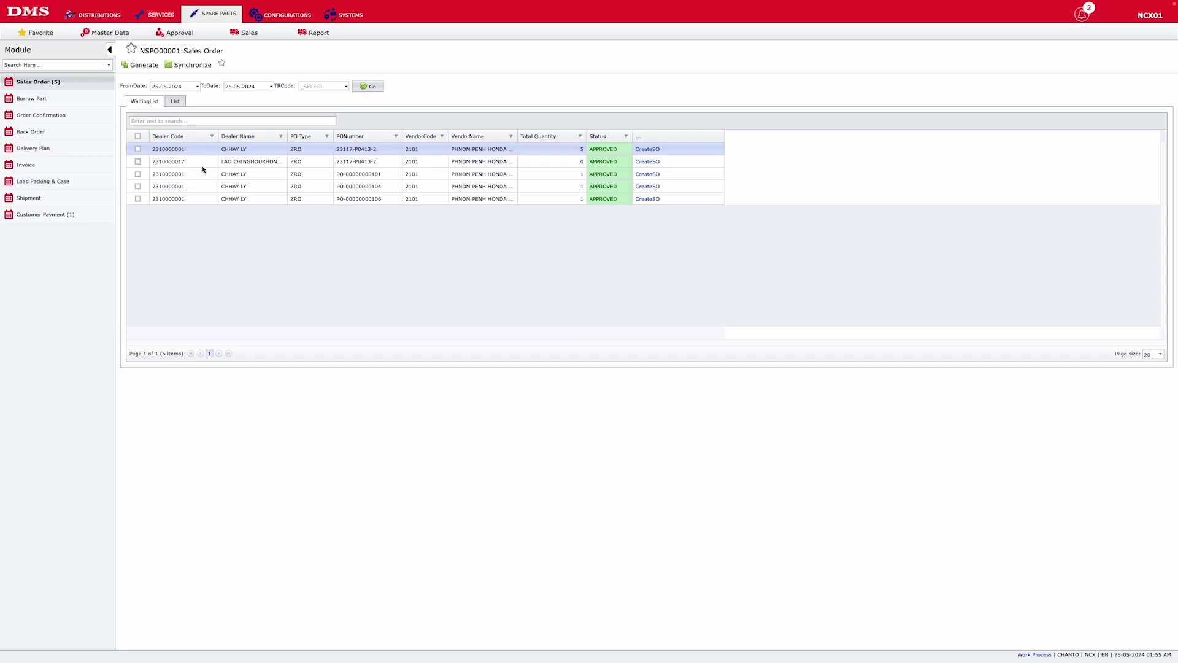
pyautogui.click(138, 199)
pyautogui.click(156, 186)
pyautogui.moveTo(160, 176); pyautogui.dragTo(164, 166)
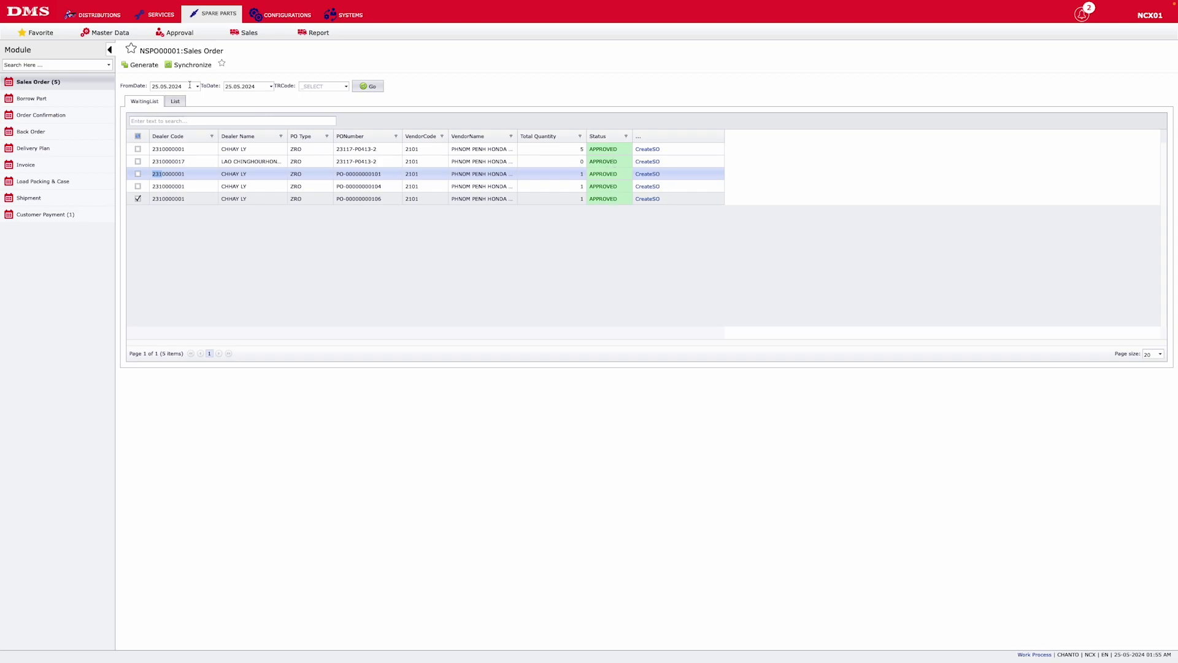
pyautogui.click(149, 102)
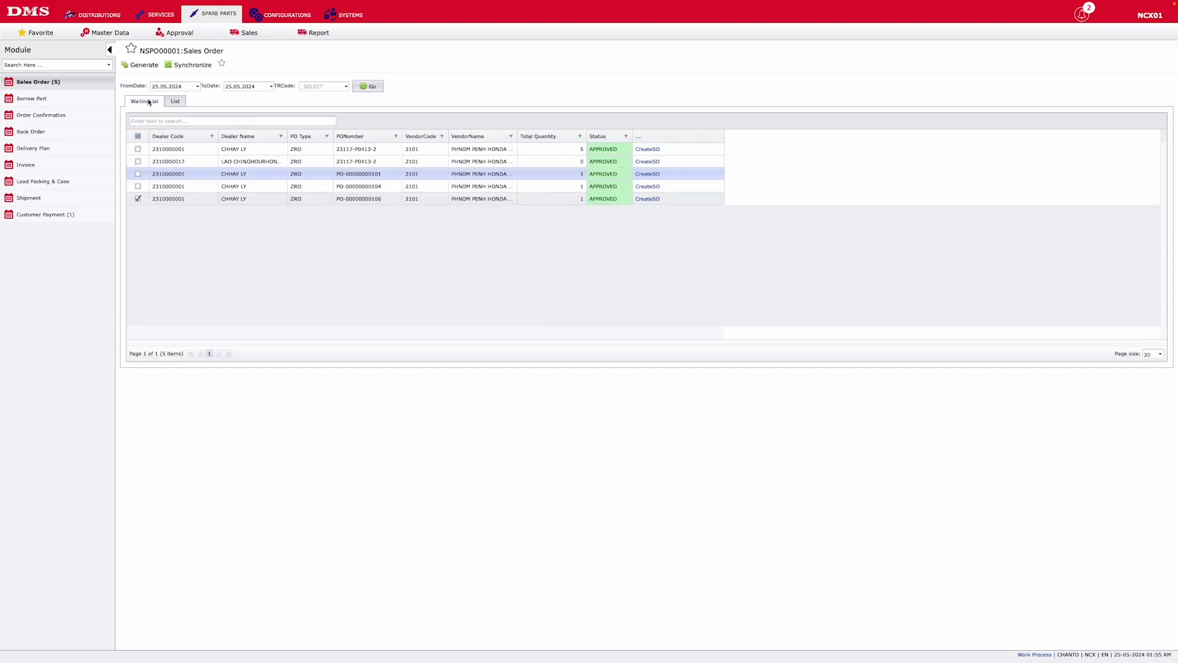
# Open the sales order creation form for the first purchase order in the waiting list and examine its material line
pyautogui.click(648, 149)
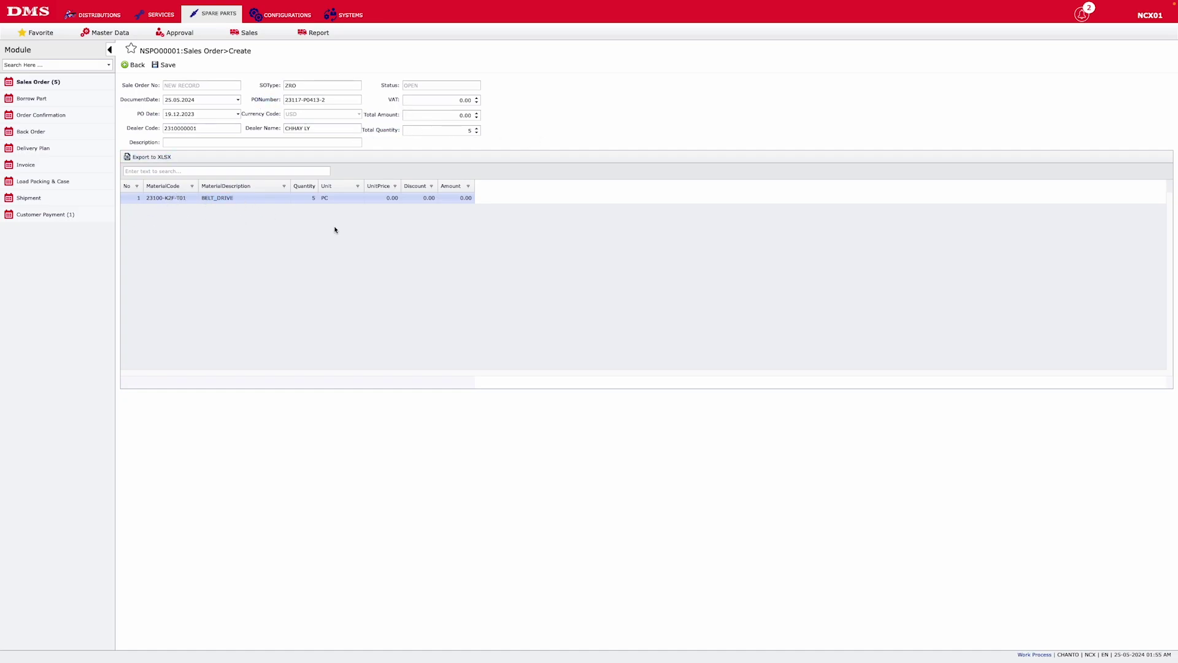
pyautogui.moveTo(374, 209); pyautogui.dragTo(457, 203)
pyautogui.click(445, 239)
# Open the spare parts Invoice page and widen the DLR Status column of its pending list
pyautogui.click(43, 164)
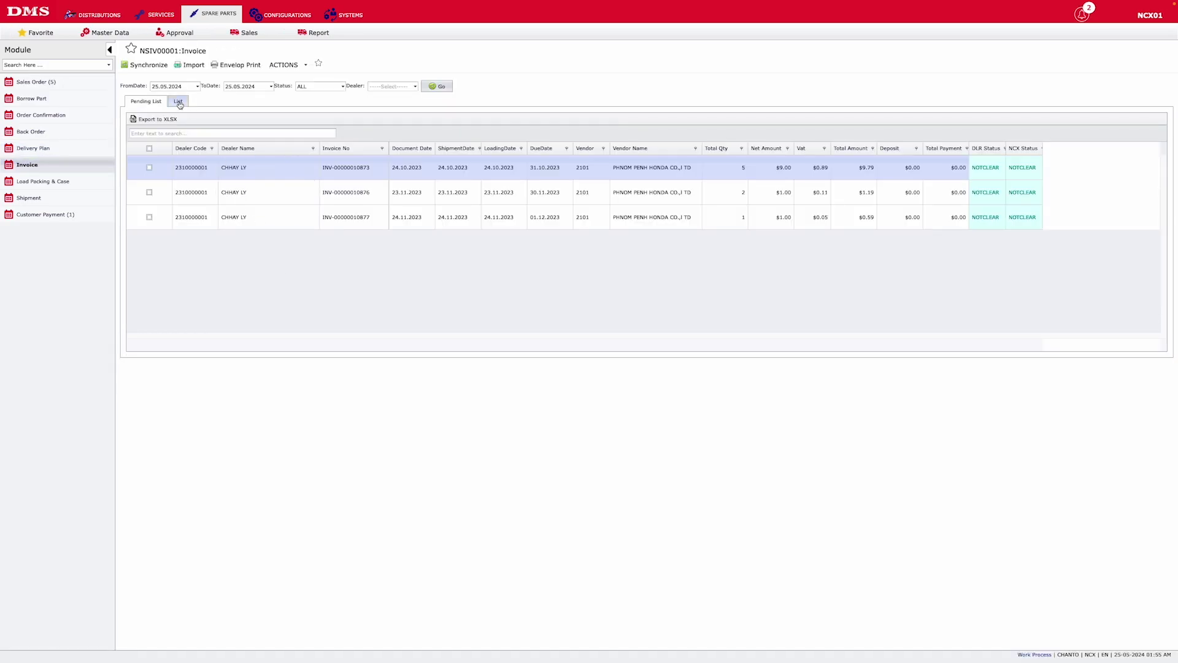
pyautogui.tripleClick(226, 168)
pyautogui.moveTo(1005, 148); pyautogui.dragTo(1012, 147)
pyautogui.tripleClick(277, 166)
# Open the Customer Payment page, check its List and AR Payment views, and return to its waiting list
pyautogui.click(45, 214)
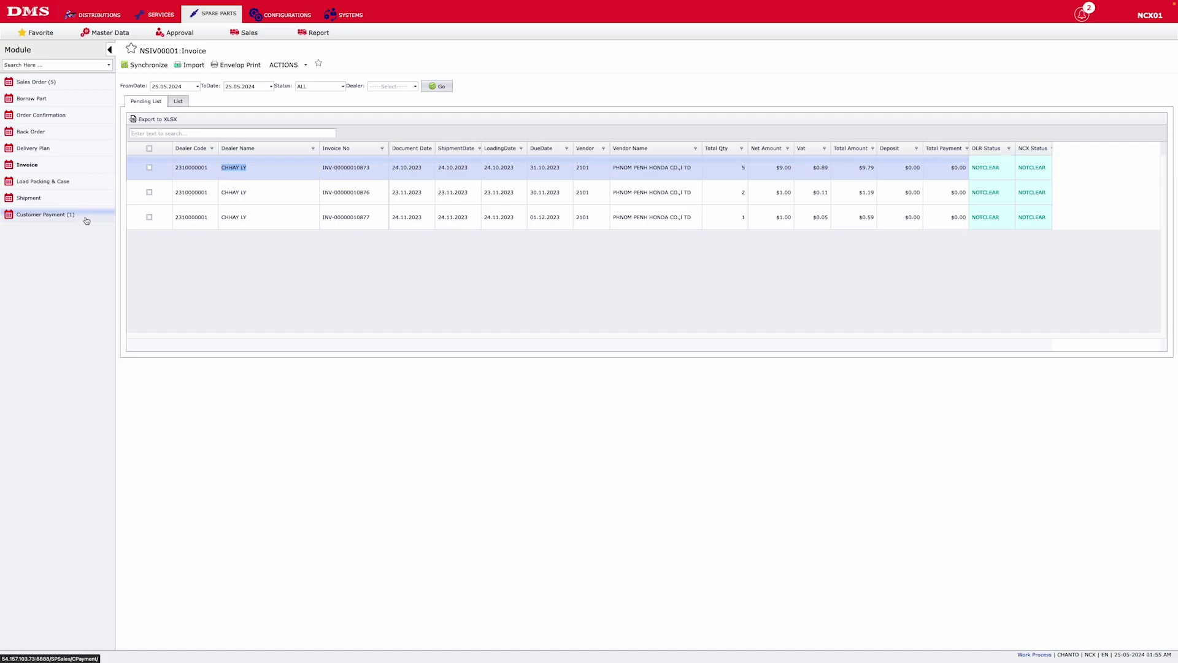
pyautogui.click(177, 101)
pyautogui.click(213, 102)
pyautogui.click(151, 104)
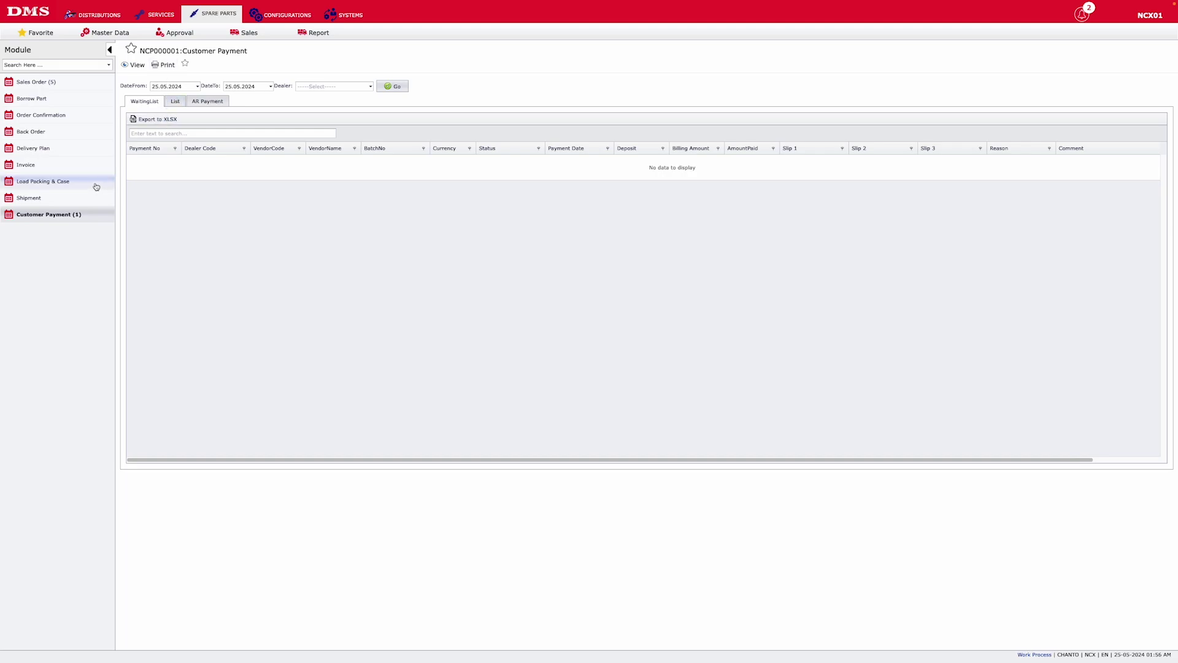
# View the spare parts Shipment page and the SparePart Report entry
pyautogui.click(66, 200)
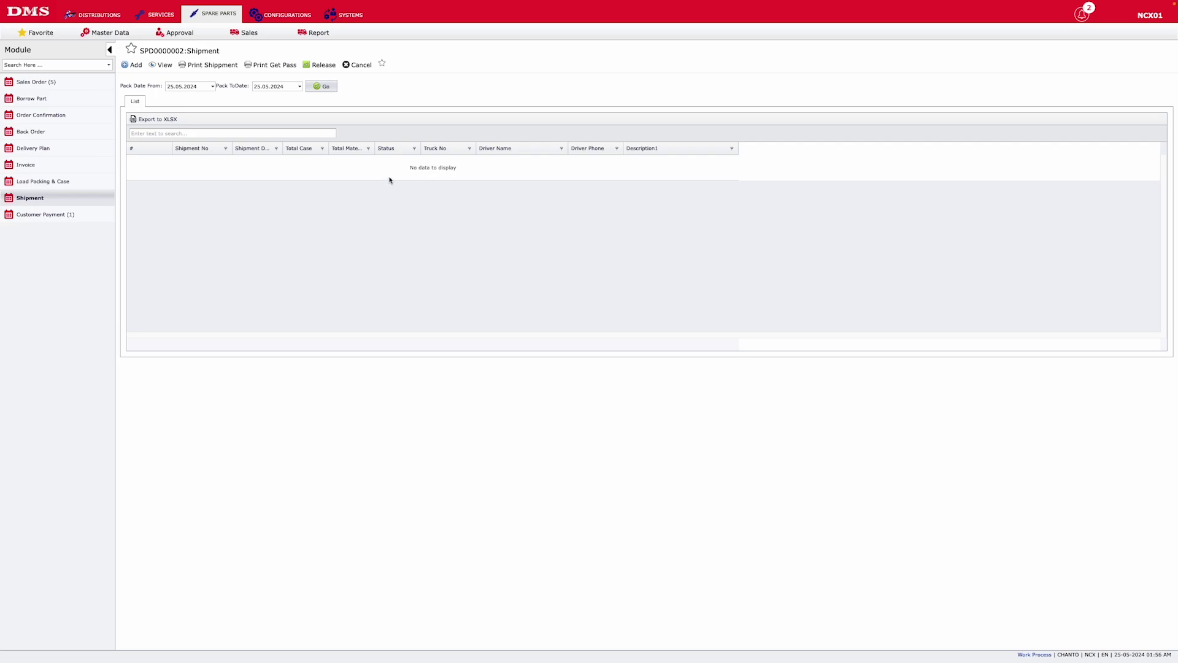
pyautogui.click(305, 32)
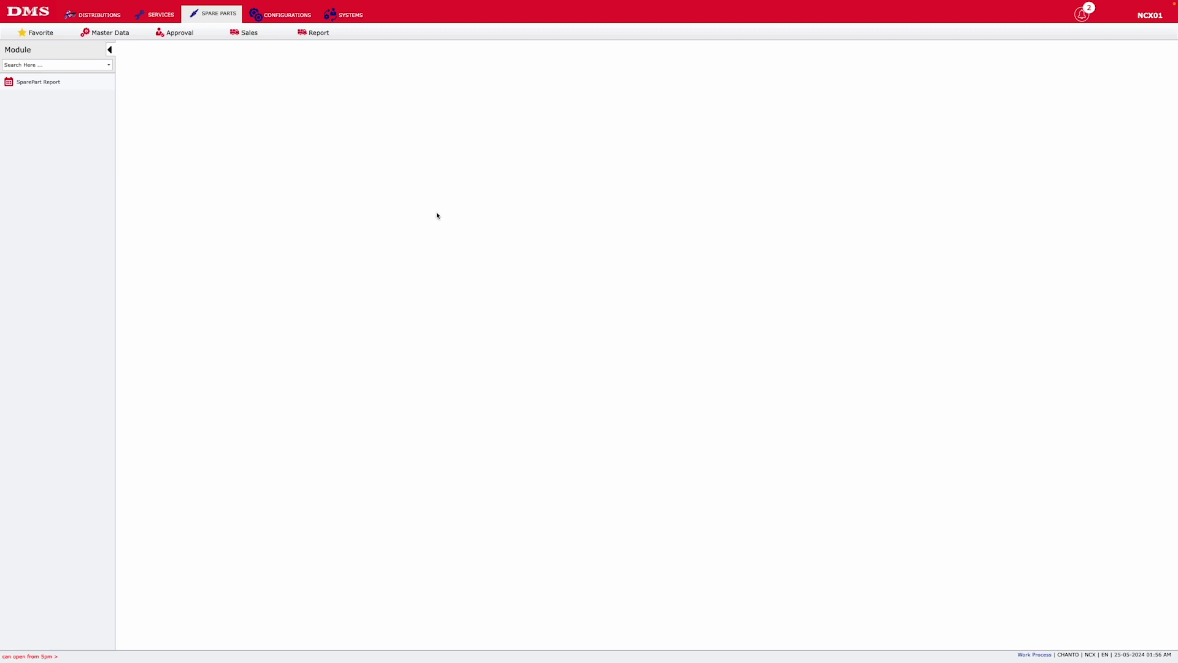
pyautogui.click(52, 83)
# Open the Configurations module's Material/Model setup and view its ModelType, MaterialGroup and MaterialUnit lists
pyautogui.click(280, 17)
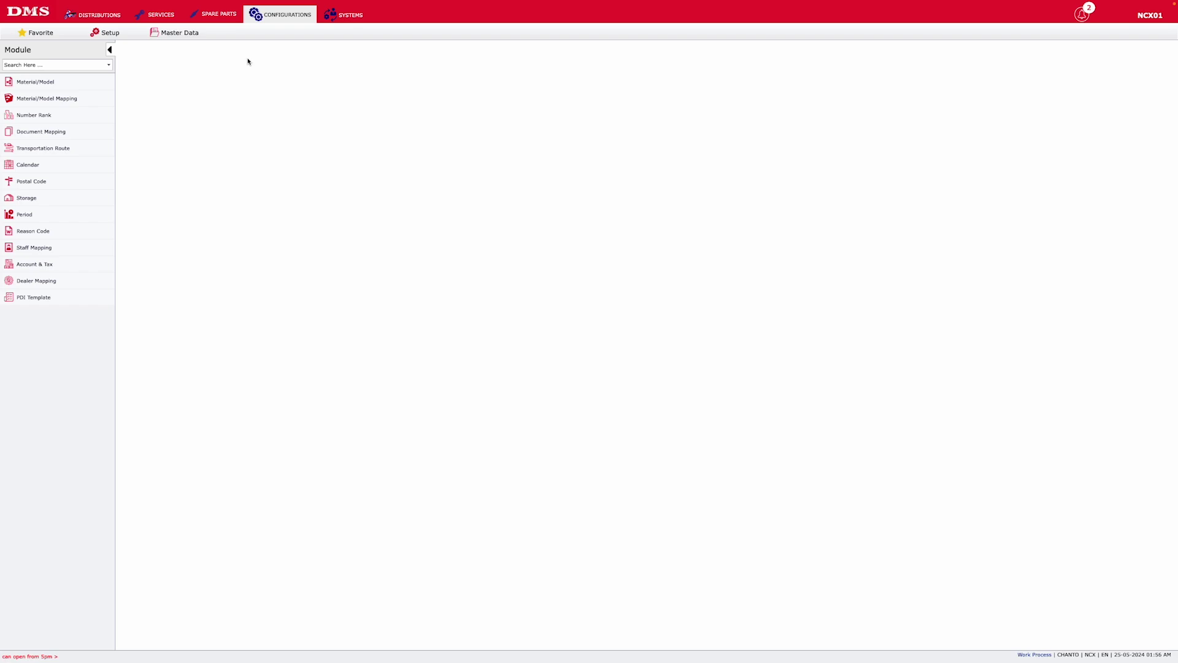
pyautogui.click(74, 82)
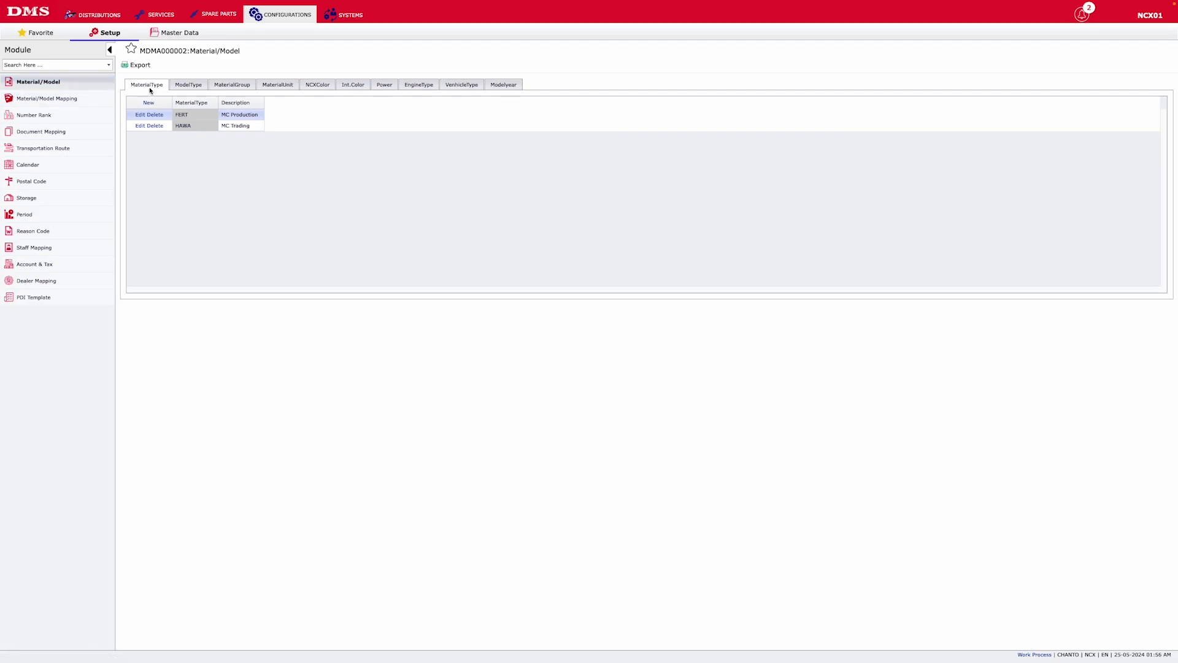
pyautogui.click(194, 90)
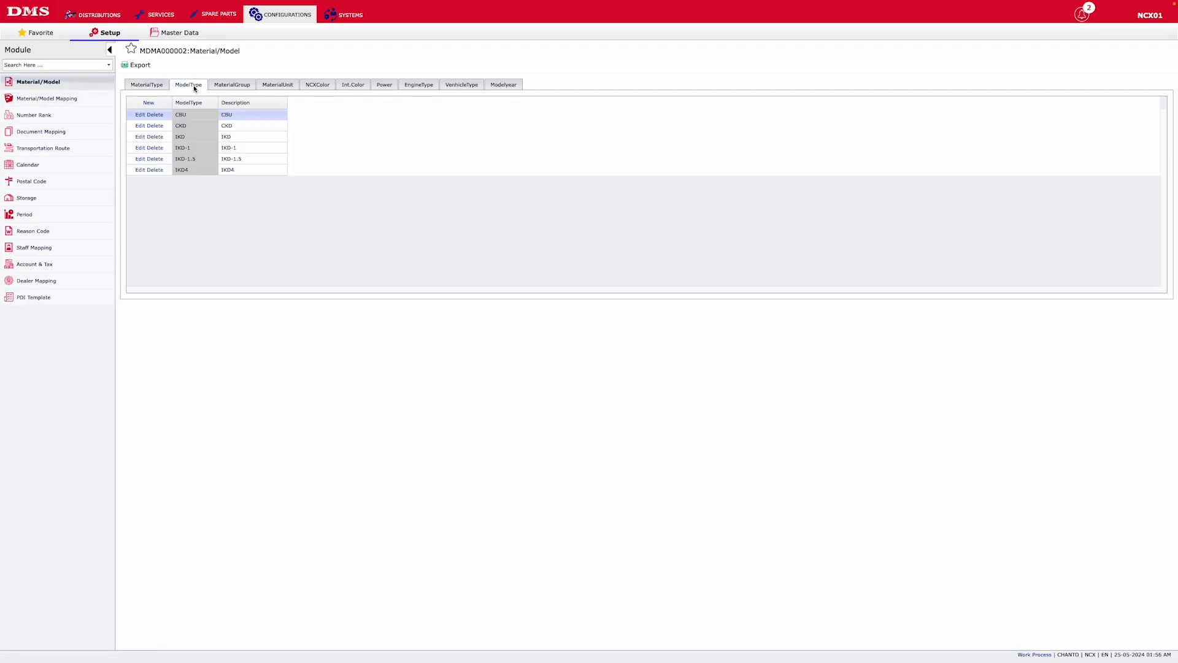
pyautogui.click(236, 89)
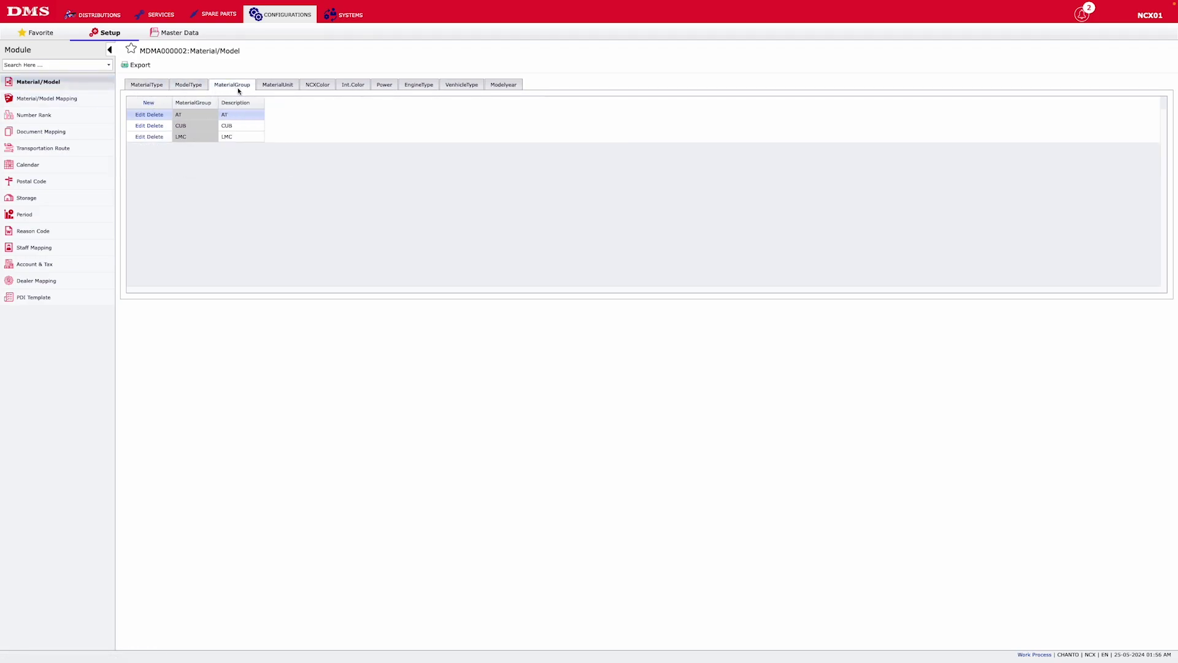
pyautogui.click(283, 86)
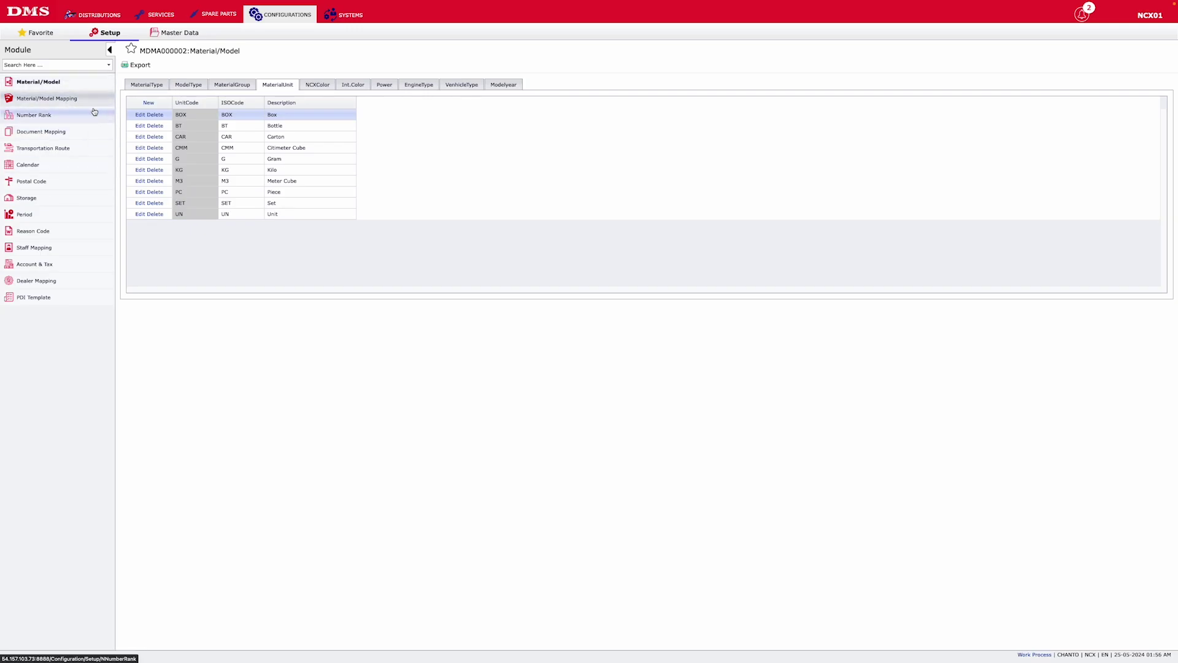
# Open Material/Model Mapping and look through its Model/Year, Brand/Type/Group, Year/Color and Power/Engine/Vehicle mappings
pyautogui.click(74, 99)
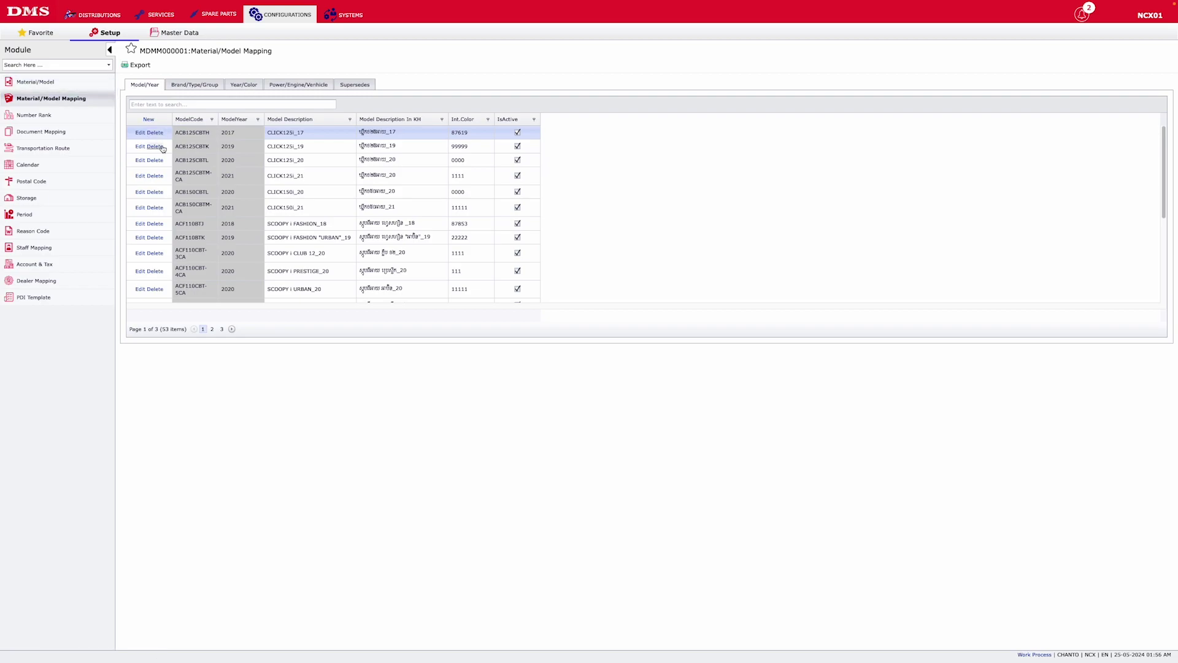
pyautogui.doubleClick(304, 135)
pyautogui.click(518, 134)
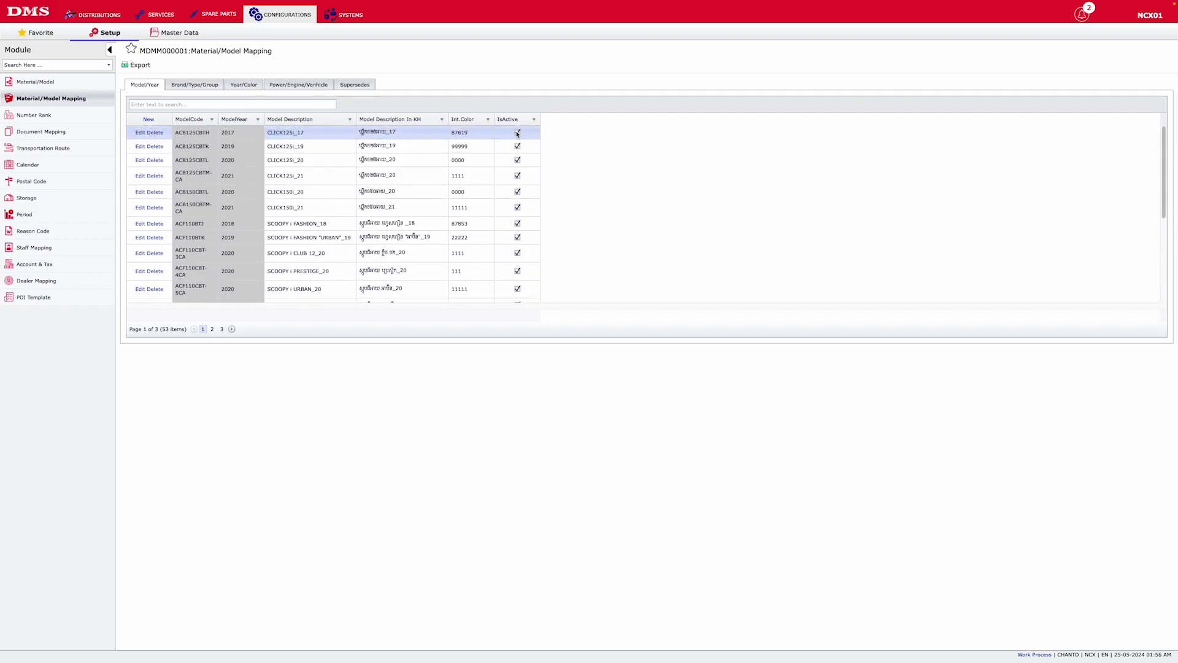
pyautogui.click(205, 86)
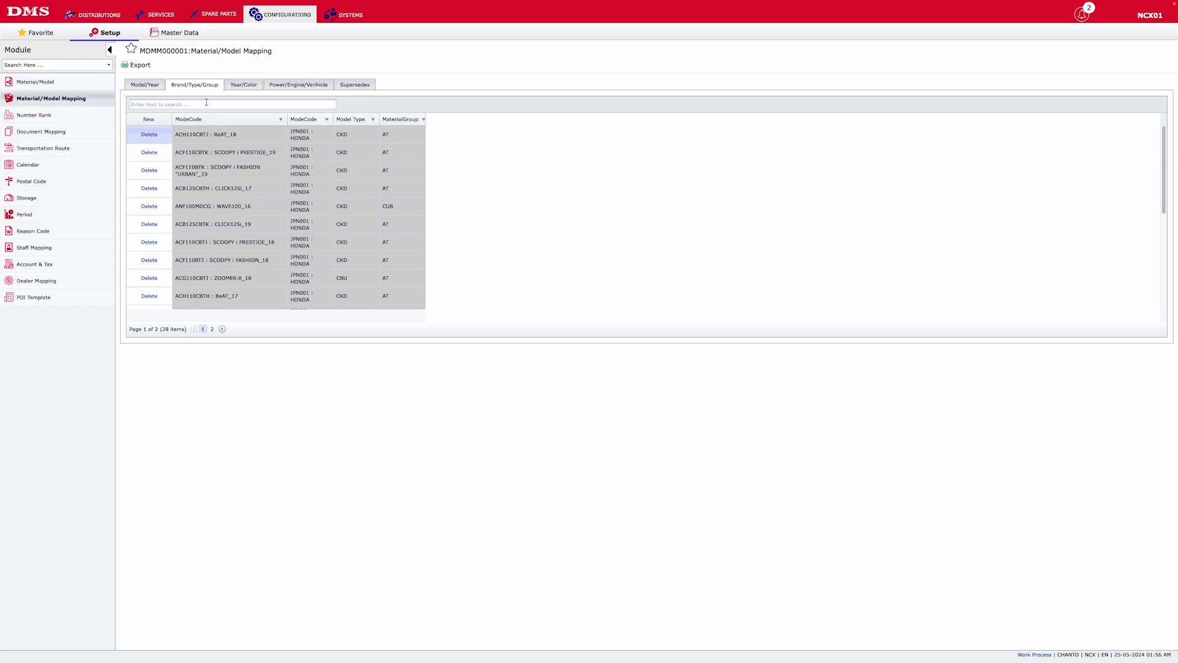
pyautogui.click(243, 86)
pyautogui.click(289, 88)
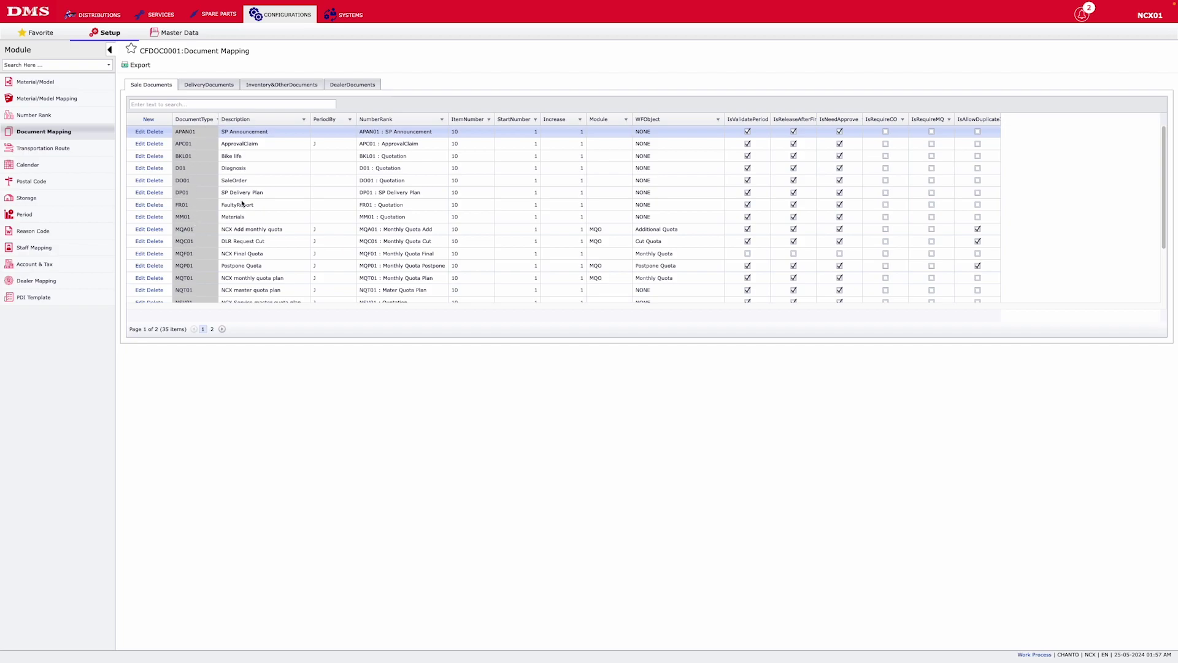
# On the Document Mapping page, check the SP Announcement row's editable fields without saving and examine the sale documents' NumberRank and WFObject values
pyautogui.click(142, 133)
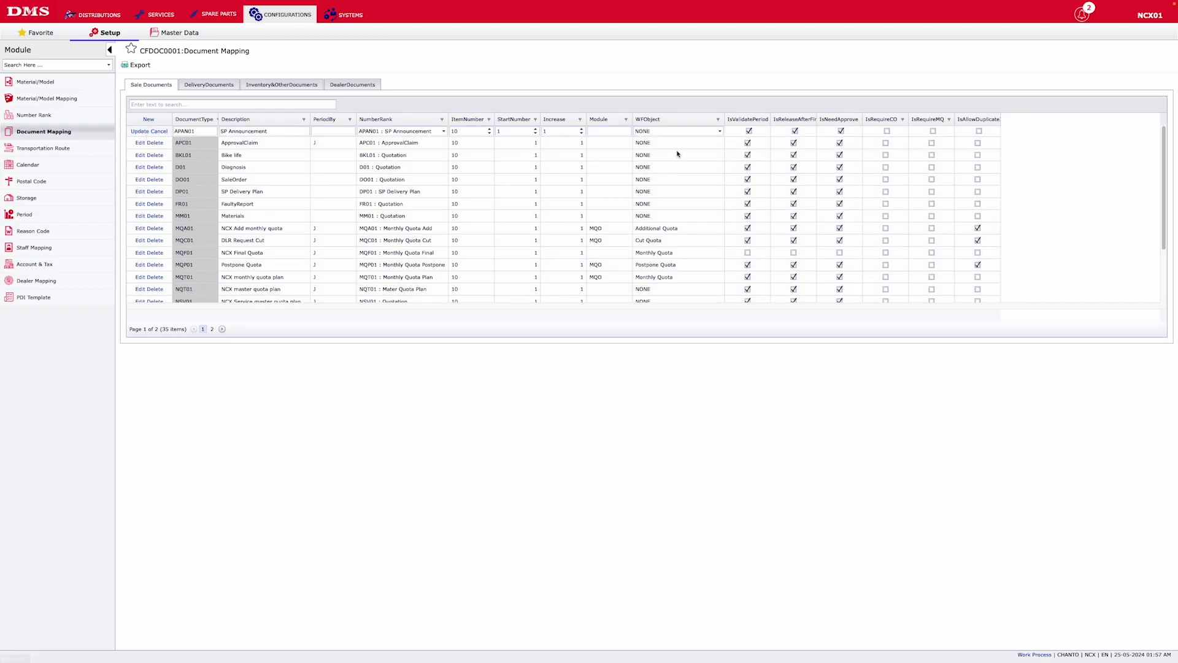
pyautogui.click(158, 131)
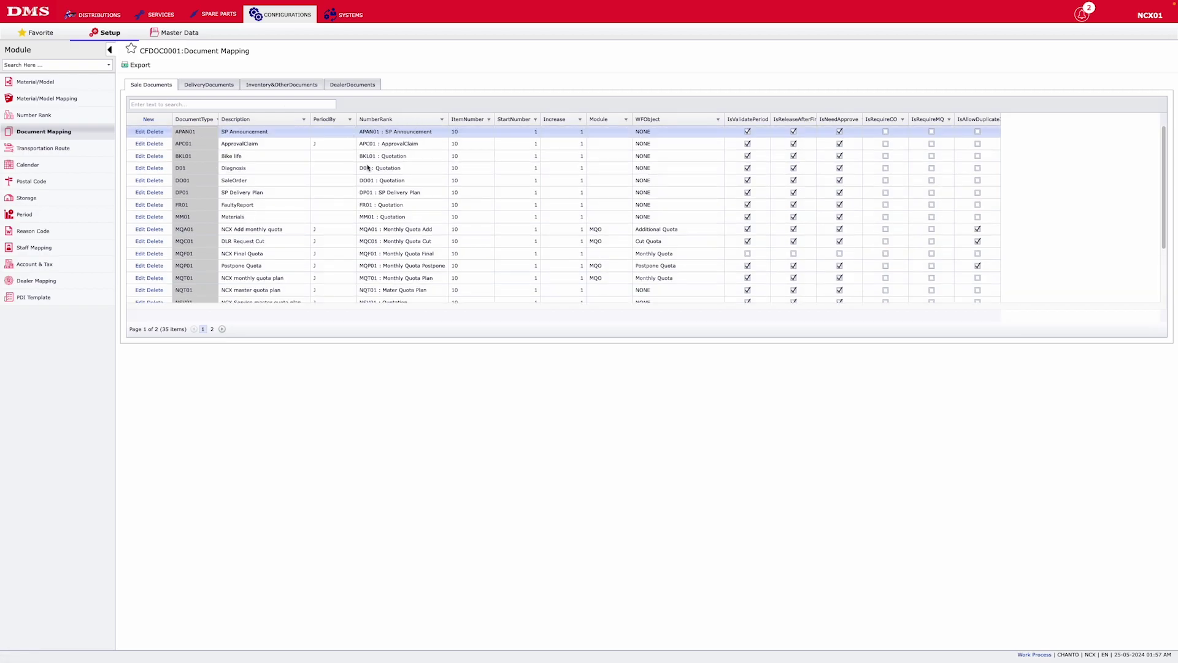
pyautogui.moveTo(369, 134); pyautogui.dragTo(472, 140)
pyautogui.moveTo(634, 133); pyautogui.dragTo(653, 133)
pyautogui.moveTo(638, 229); pyautogui.dragTo(694, 249)
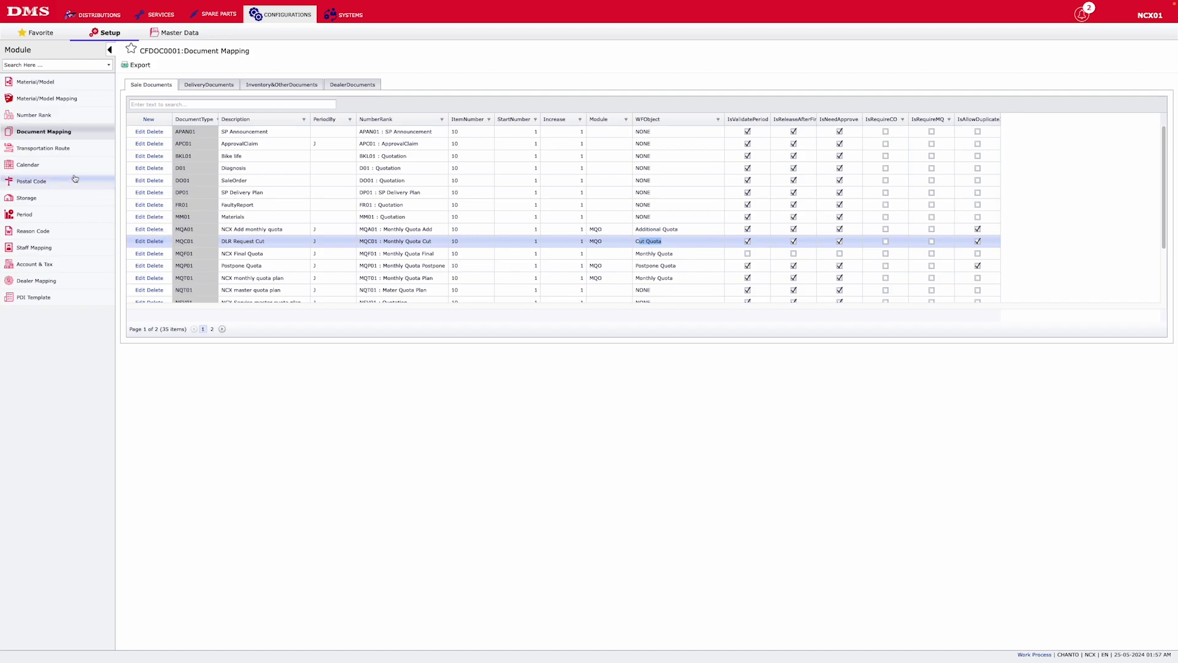
# Open the Storage setup page and widen its Max Quantity column
pyautogui.click(45, 198)
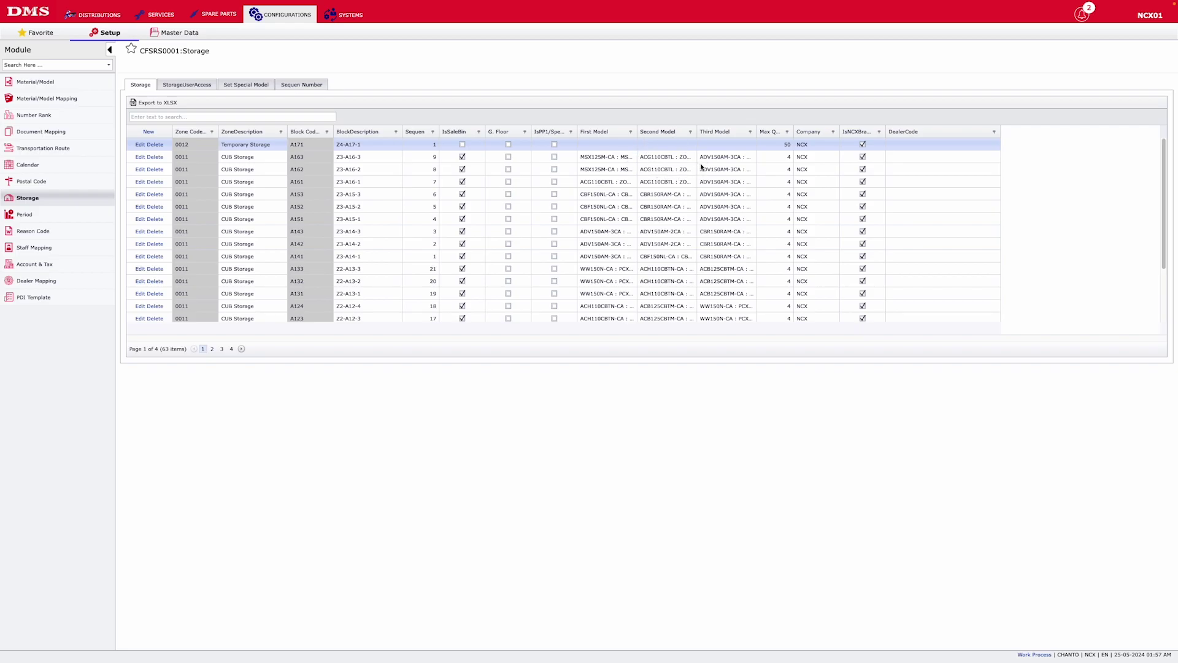
pyautogui.moveTo(793, 129); pyautogui.dragTo(846, 130)
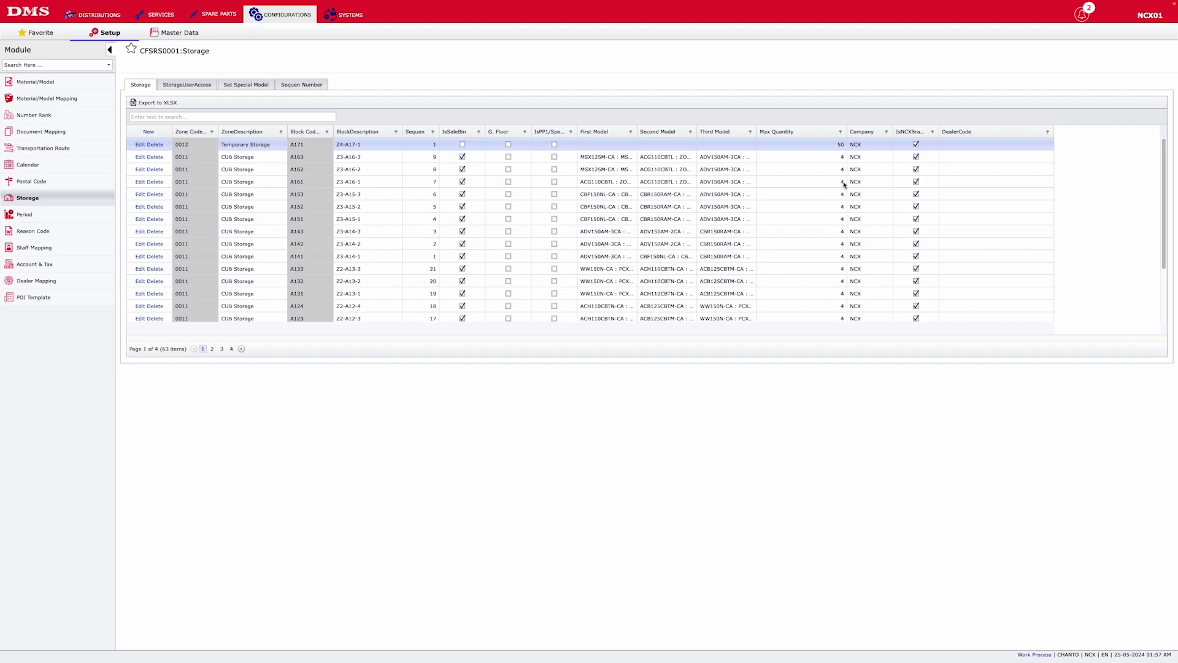
pyautogui.click(843, 164)
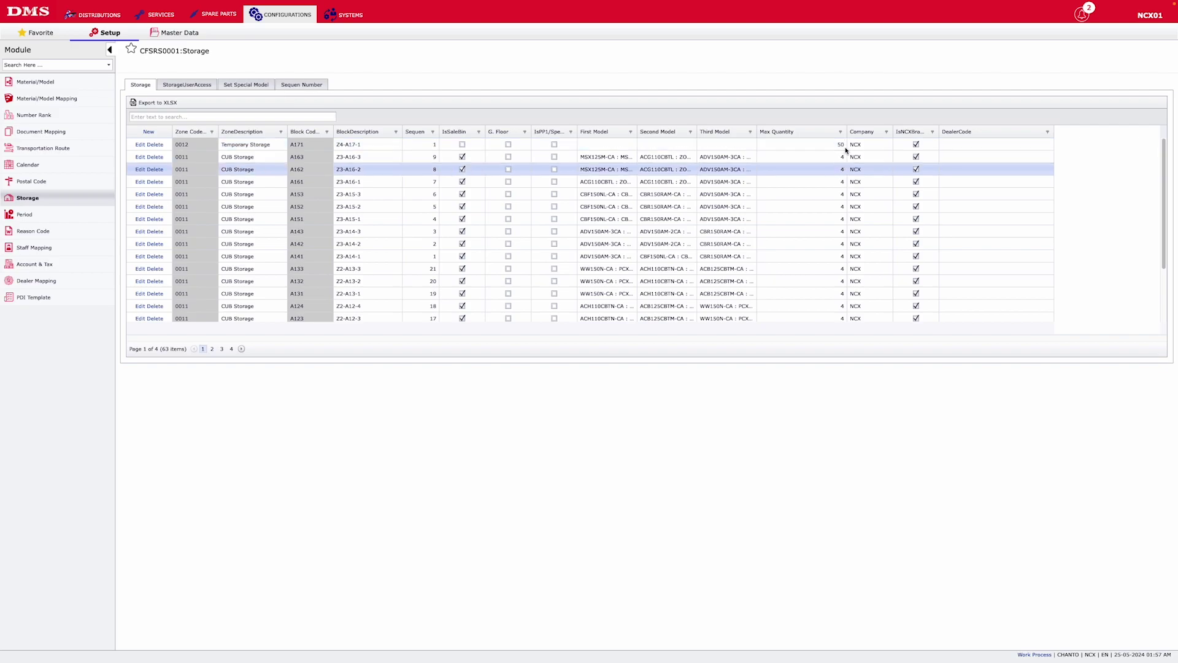
# View the Storage page's Set Special Model and Sequen Number lists and return to StorageUserAccess
pyautogui.click(182, 87)
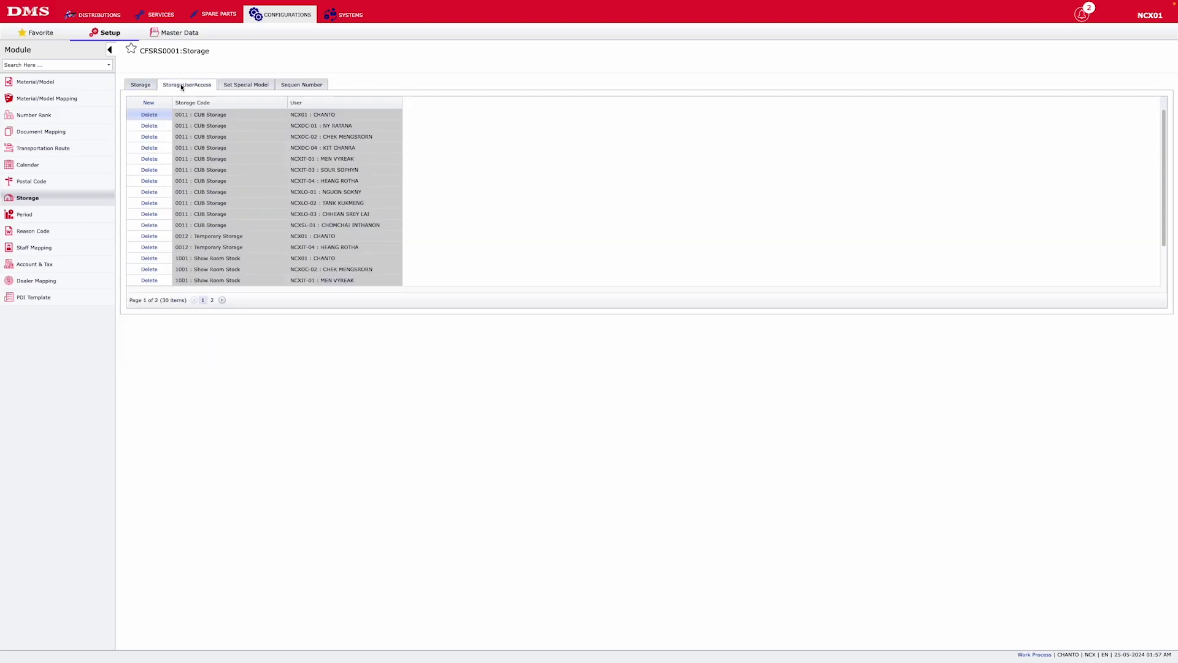
pyautogui.click(243, 86)
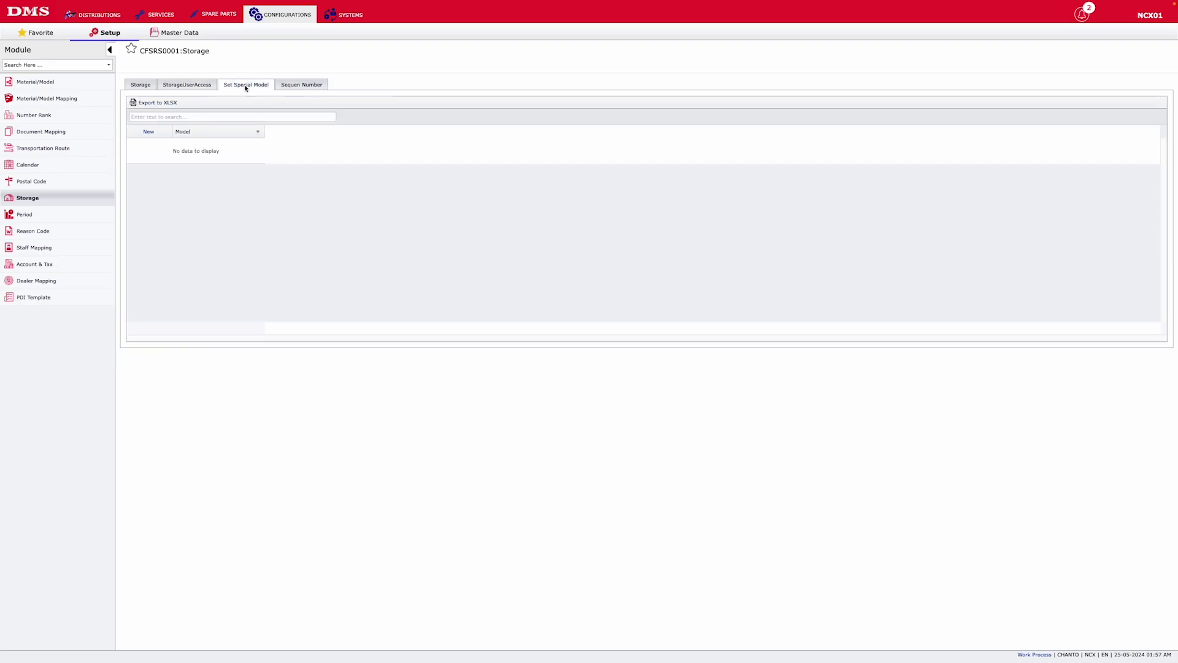
pyautogui.click(322, 84)
pyautogui.click(173, 84)
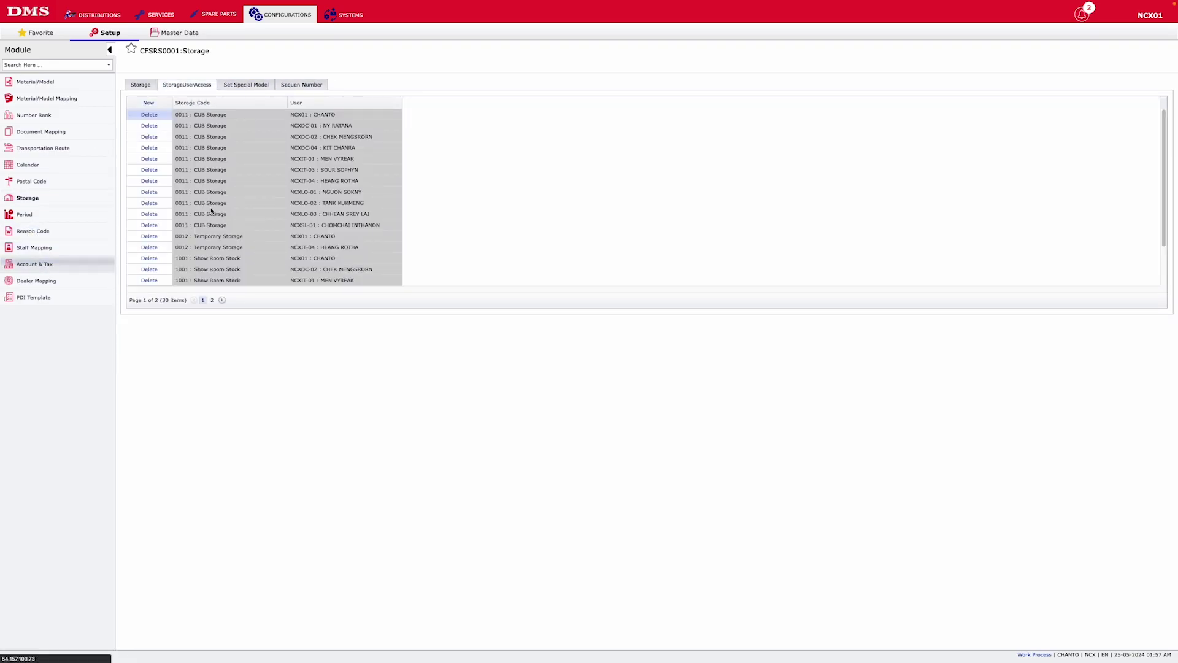
# Open the Account & Tax setup page and look through its AccountClass and TaxCode lists
pyautogui.click(37, 264)
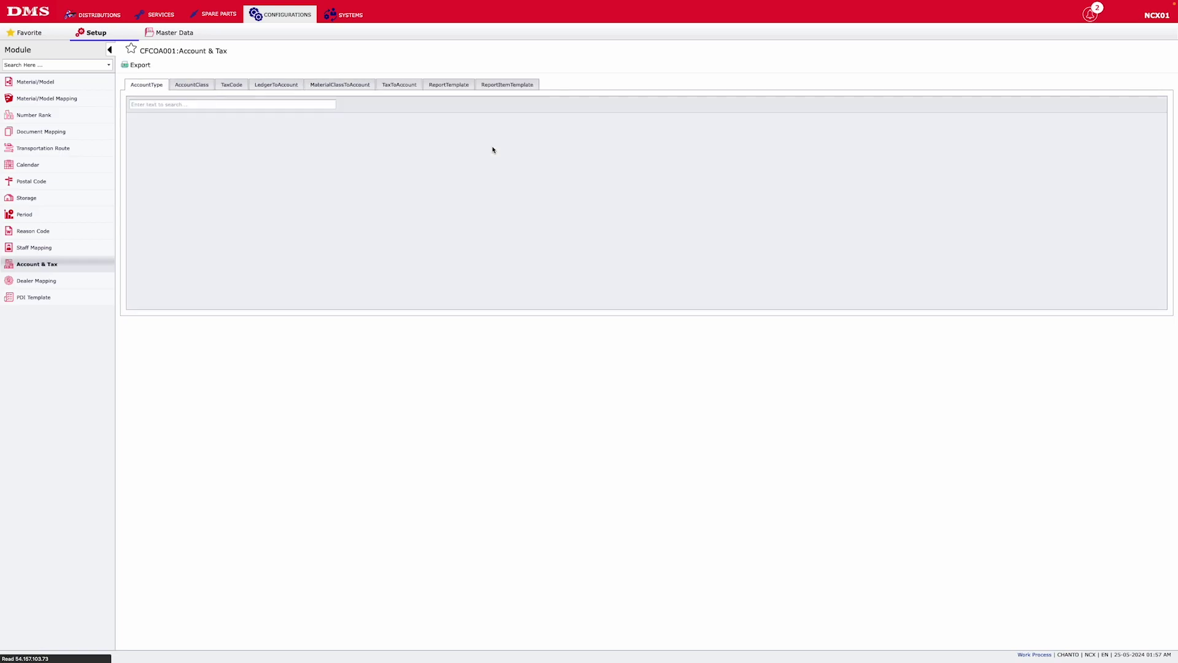
pyautogui.click(193, 85)
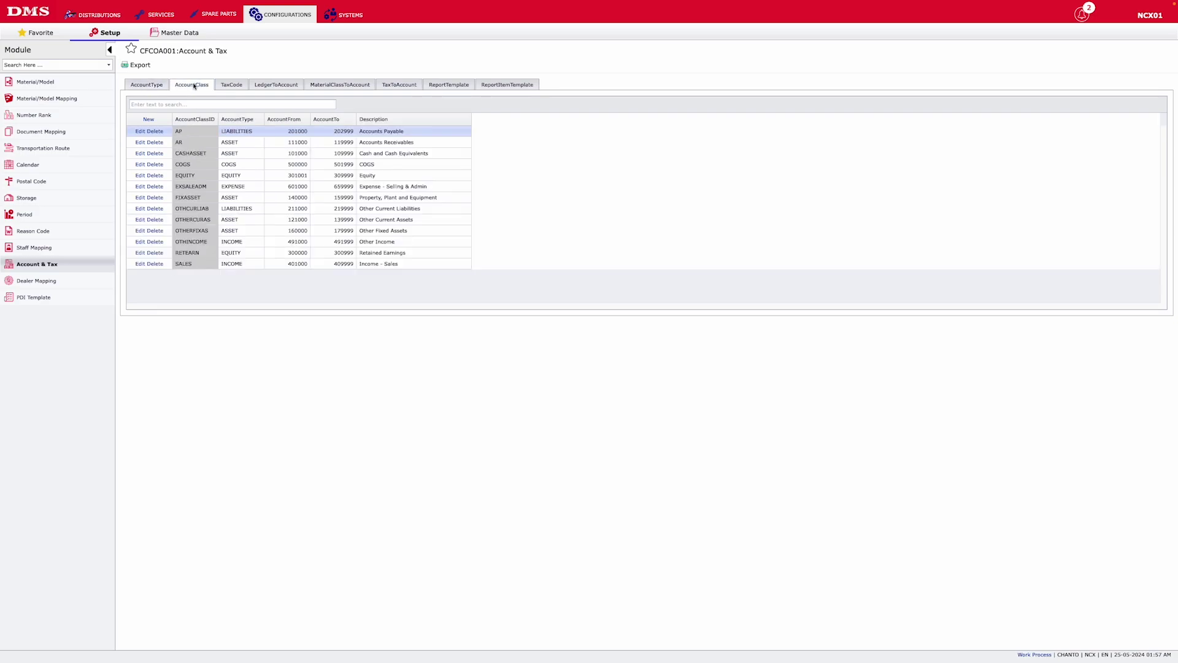
pyautogui.click(216, 142)
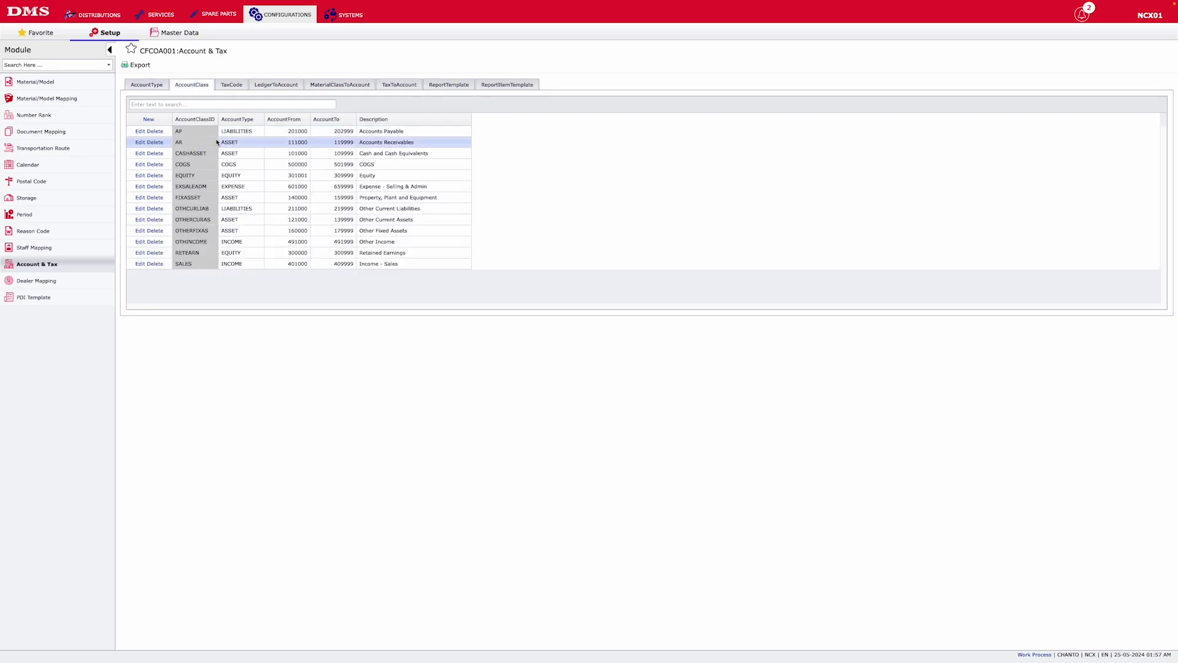
pyautogui.click(204, 153)
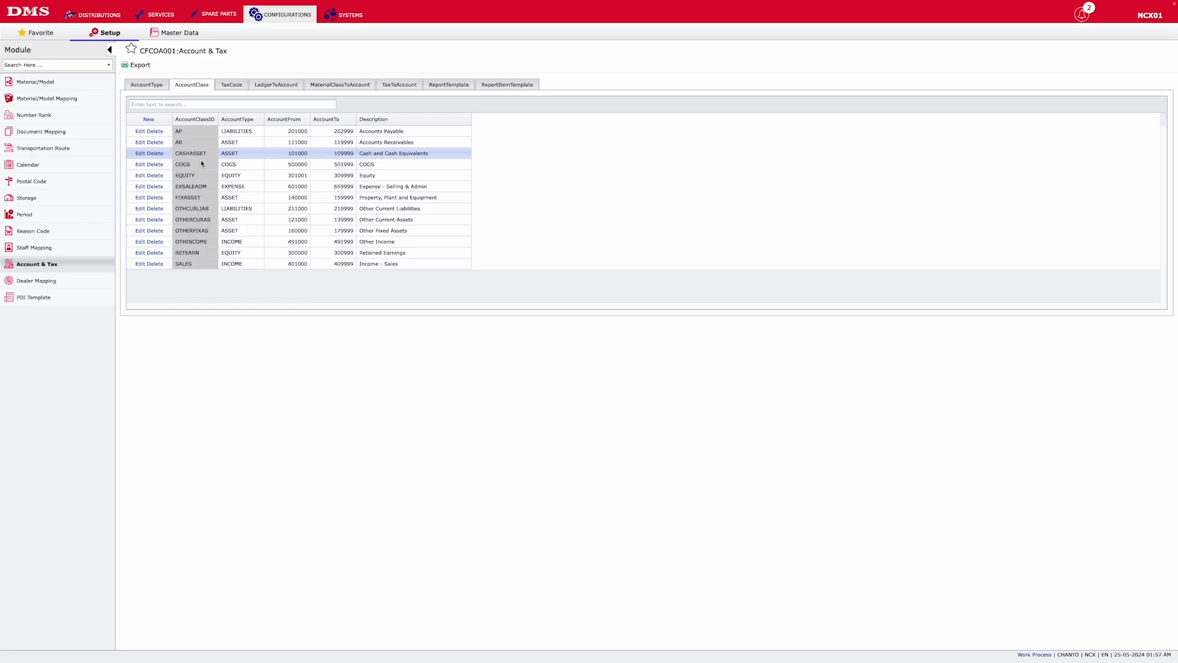
pyautogui.click(241, 90)
# Widen the RecognitionCode column in LedgerToAccount and the LandedCostVariance column in MaterialClassToAccount
pyautogui.click(272, 87)
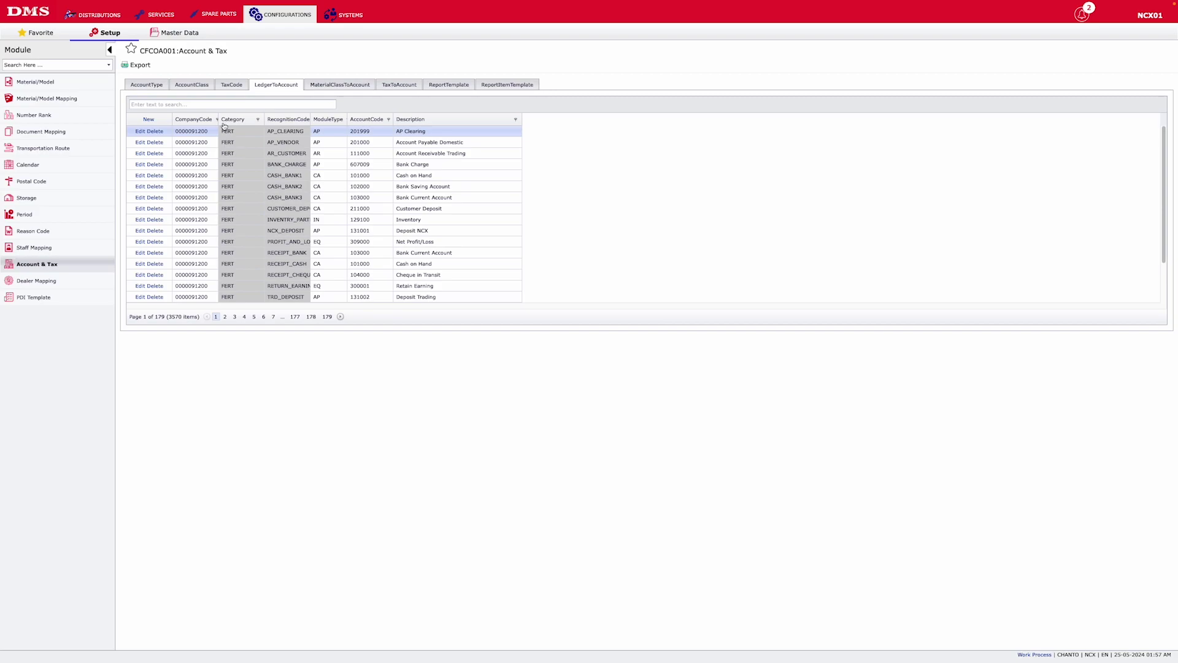
pyautogui.moveTo(309, 115); pyautogui.dragTo(347, 116)
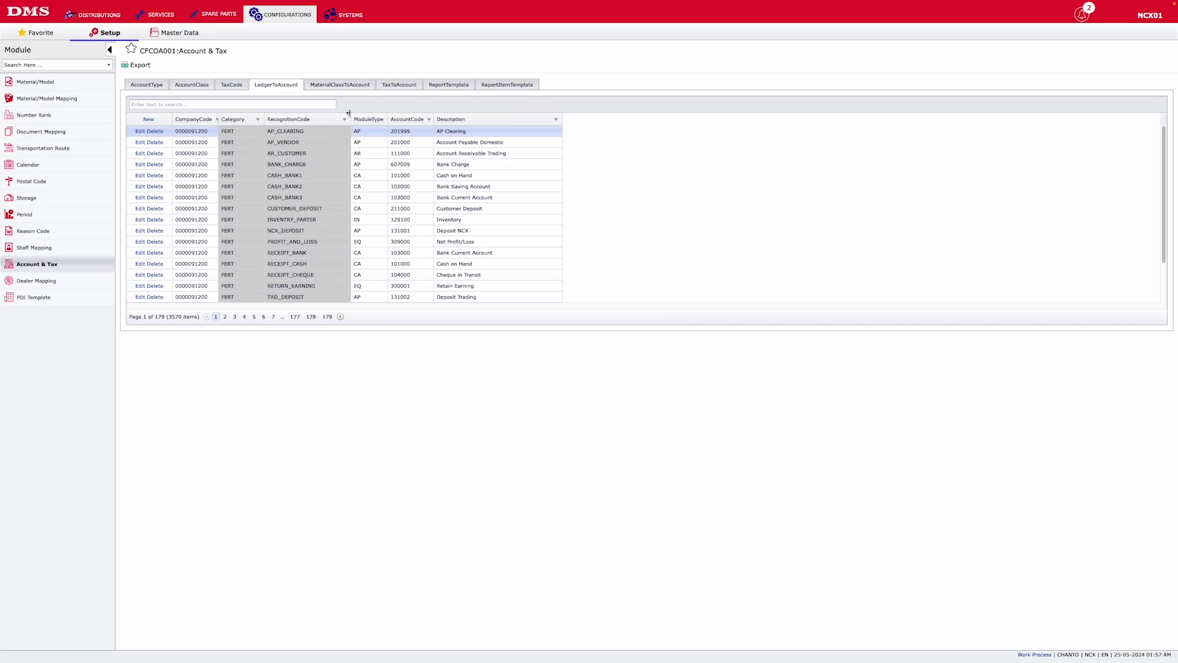
pyautogui.click(340, 87)
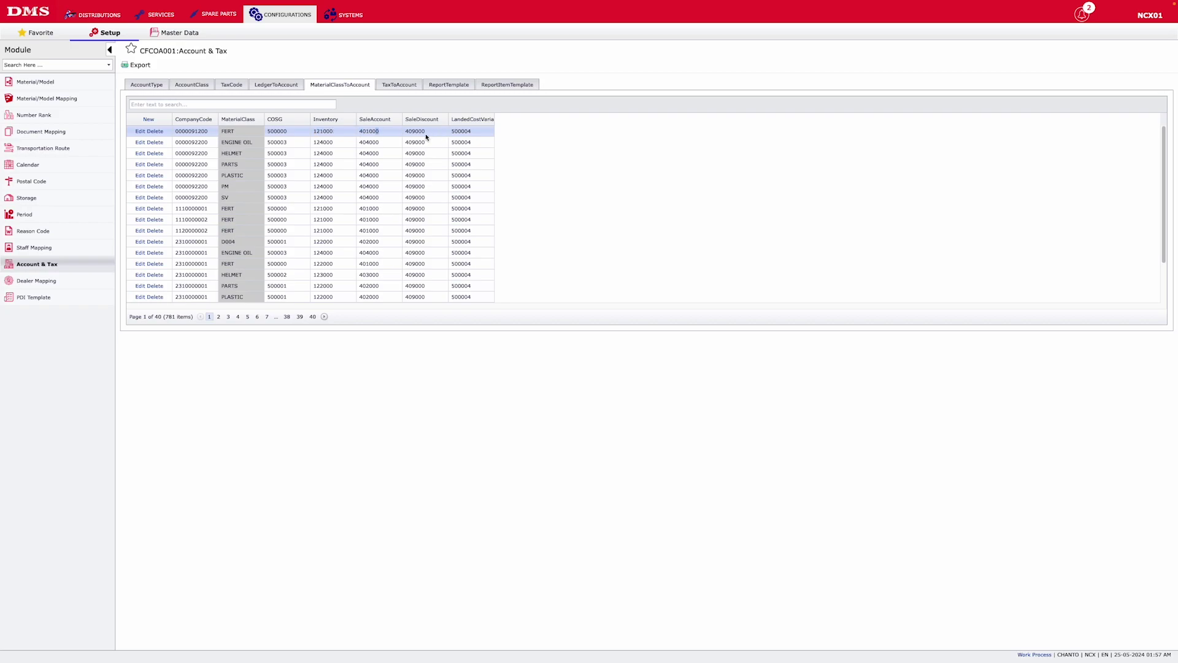
pyautogui.moveTo(493, 118); pyautogui.dragTo(527, 117)
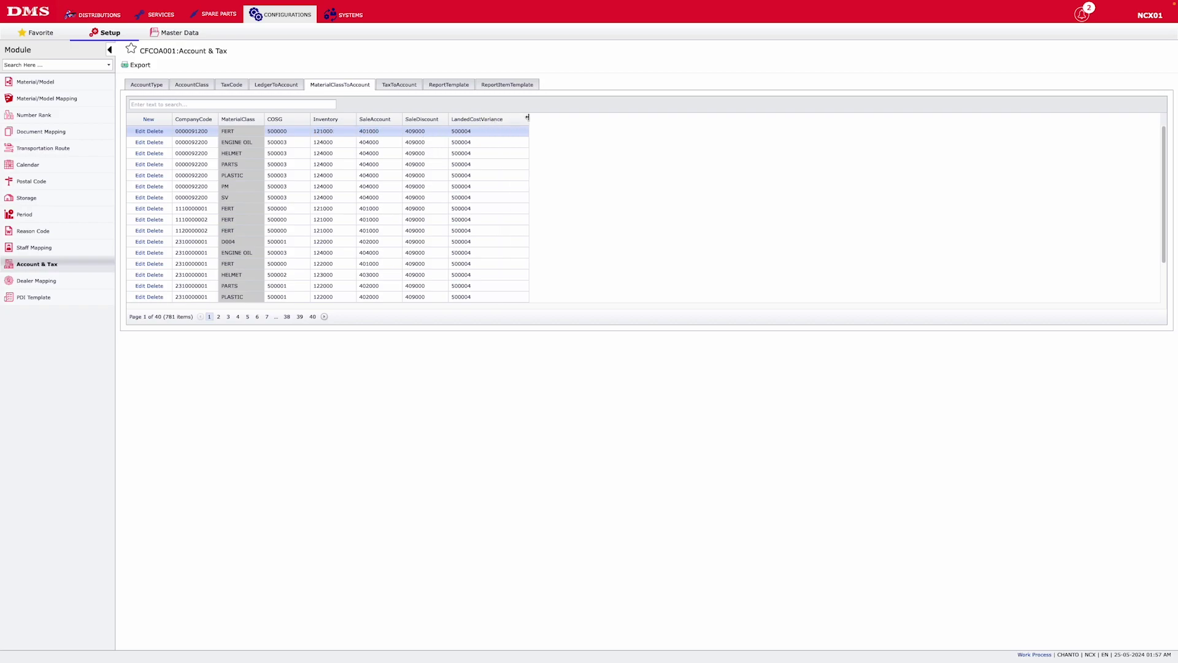
# View the Account & Tax report templates, including Profit & Loss, and list the Configurations master data pages
pyautogui.click(459, 87)
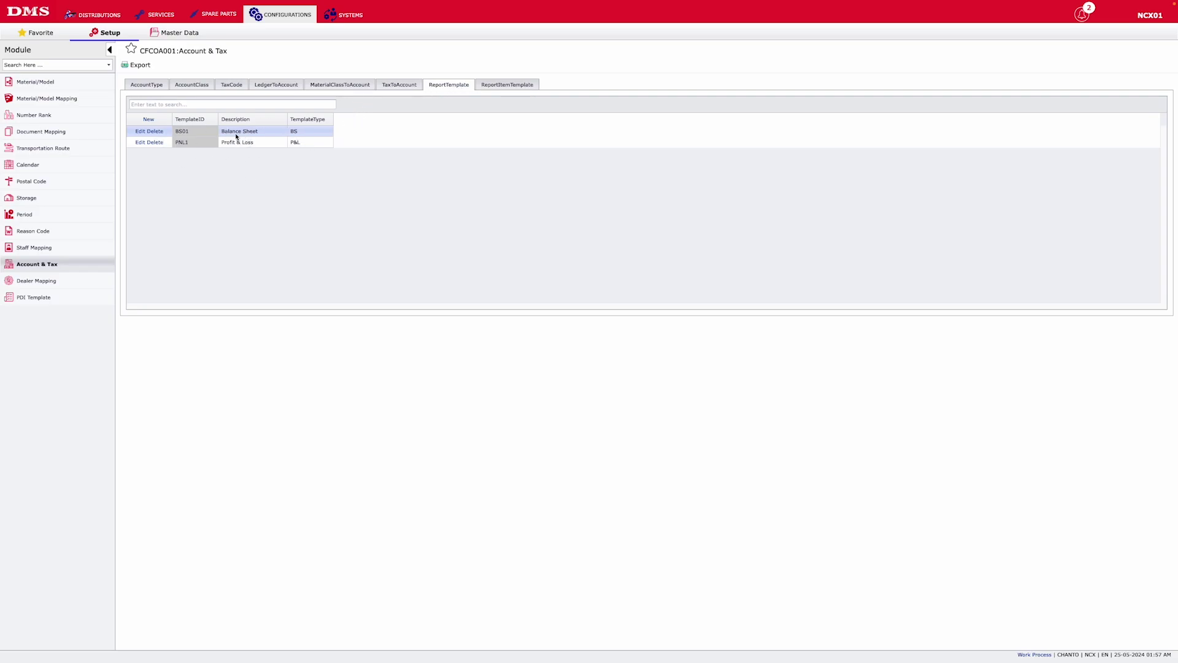
pyautogui.click(255, 141)
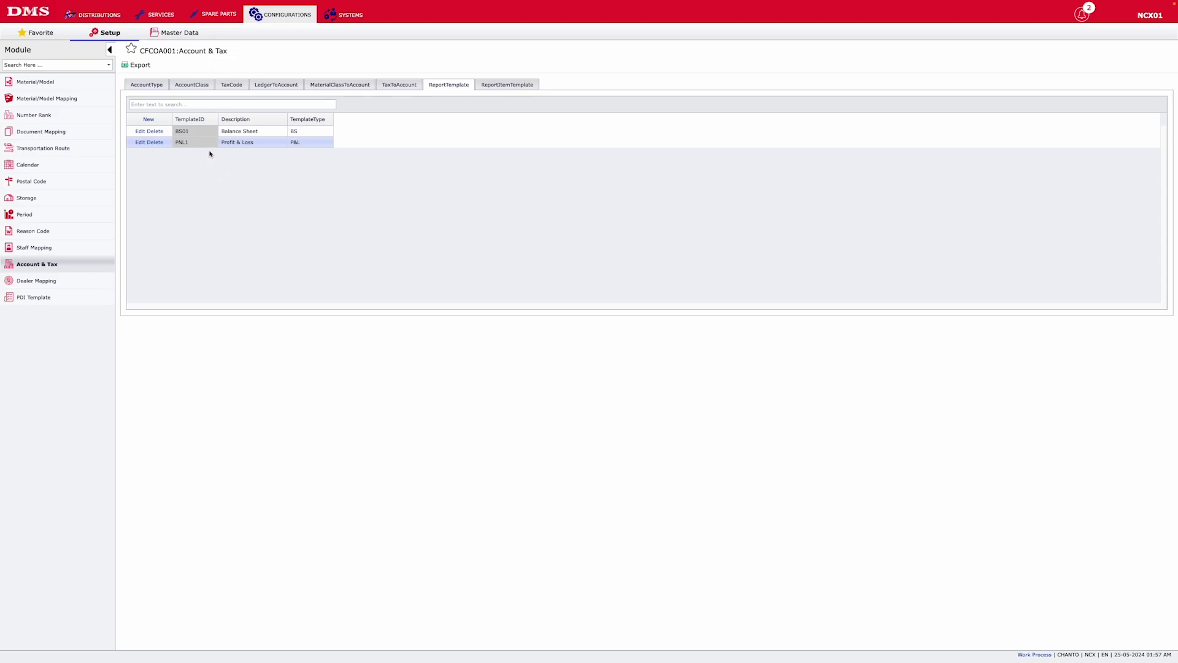
pyautogui.click(179, 32)
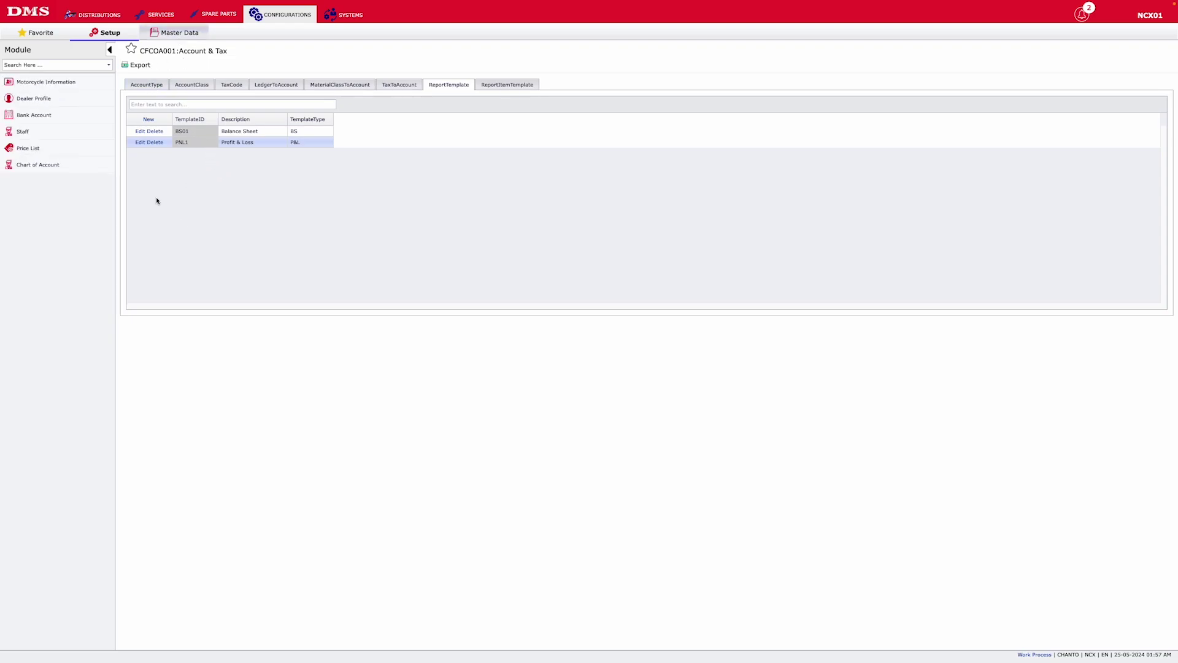
# Open the Dealer Profile and Price List master data pages and look through the SAPPrice entries
pyautogui.click(83, 100)
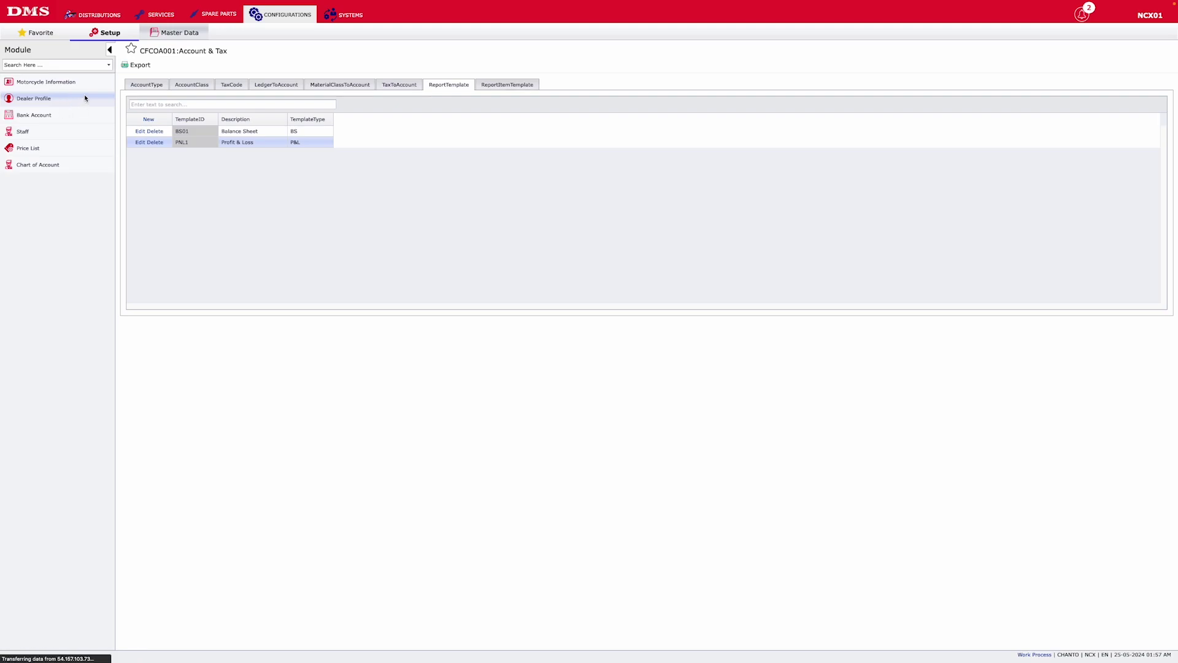
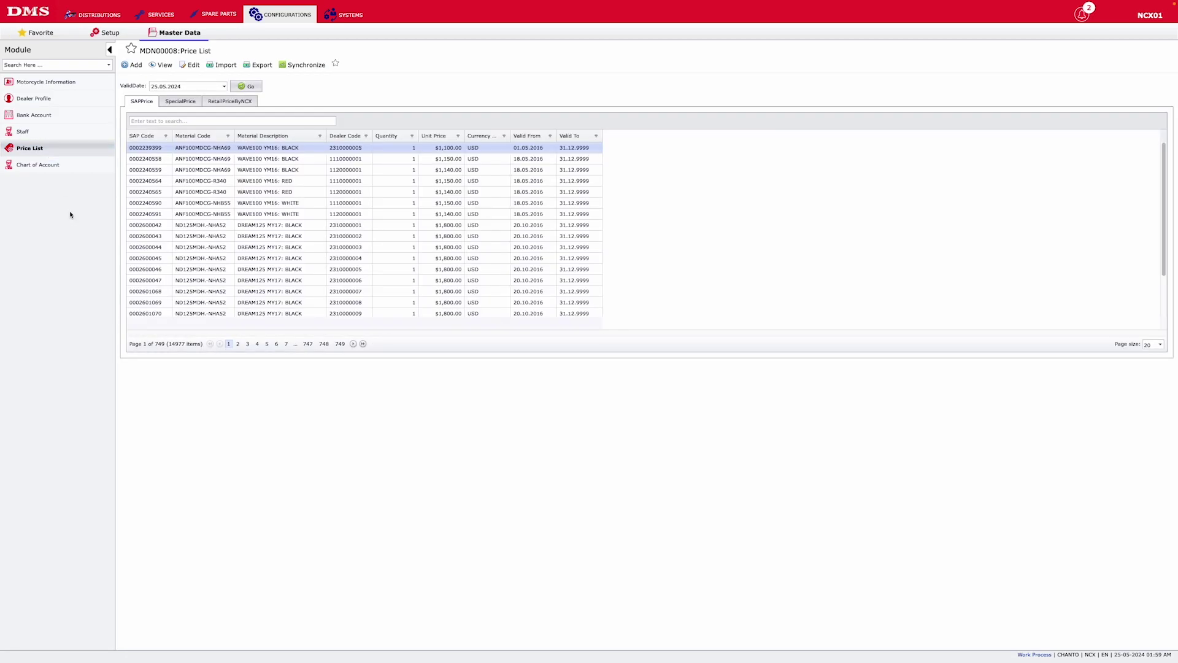
pyautogui.moveTo(178, 151); pyautogui.dragTo(350, 155)
pyautogui.click(492, 157)
pyautogui.moveTo(447, 150); pyautogui.dragTo(524, 154)
pyautogui.click(478, 145)
# Open the Systems module's Users list and look through the User Role list, including SERVICE_TARGET and SERVICE_BOM
pyautogui.click(347, 18)
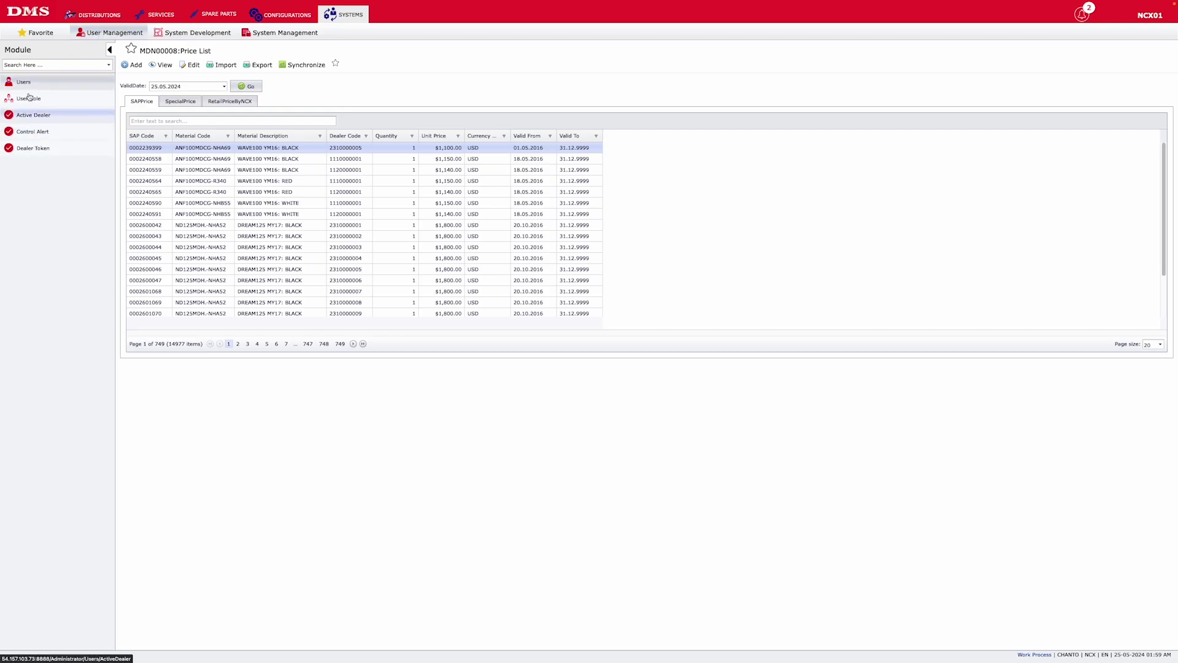
pyautogui.click(28, 82)
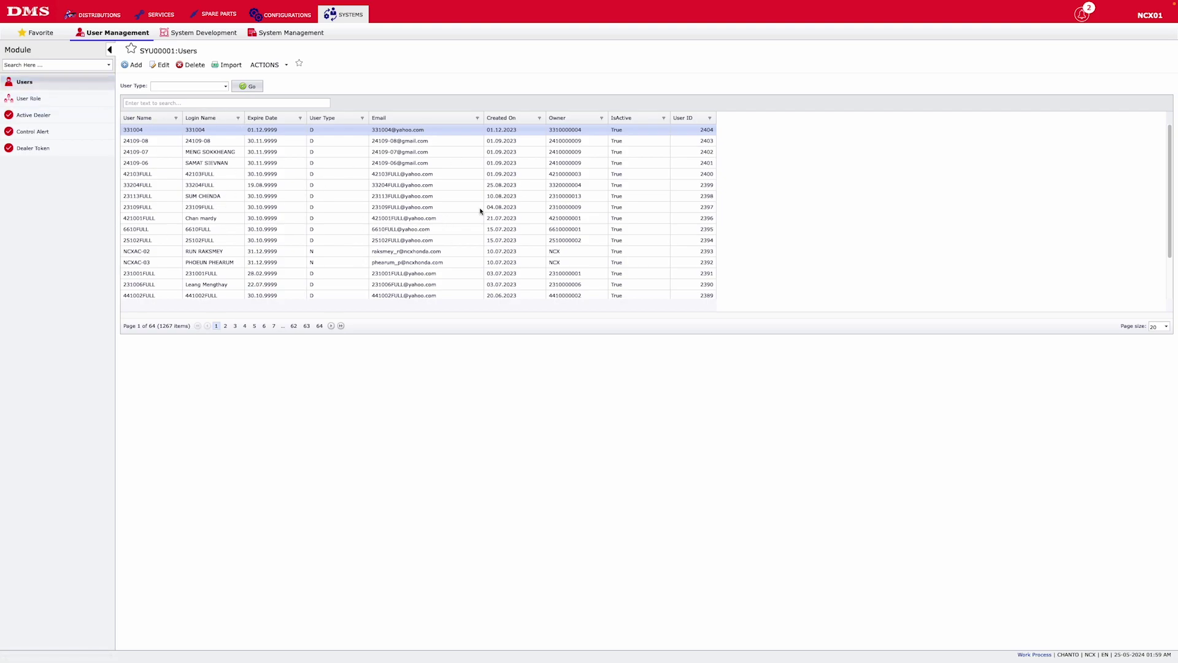
pyautogui.click(14, 100)
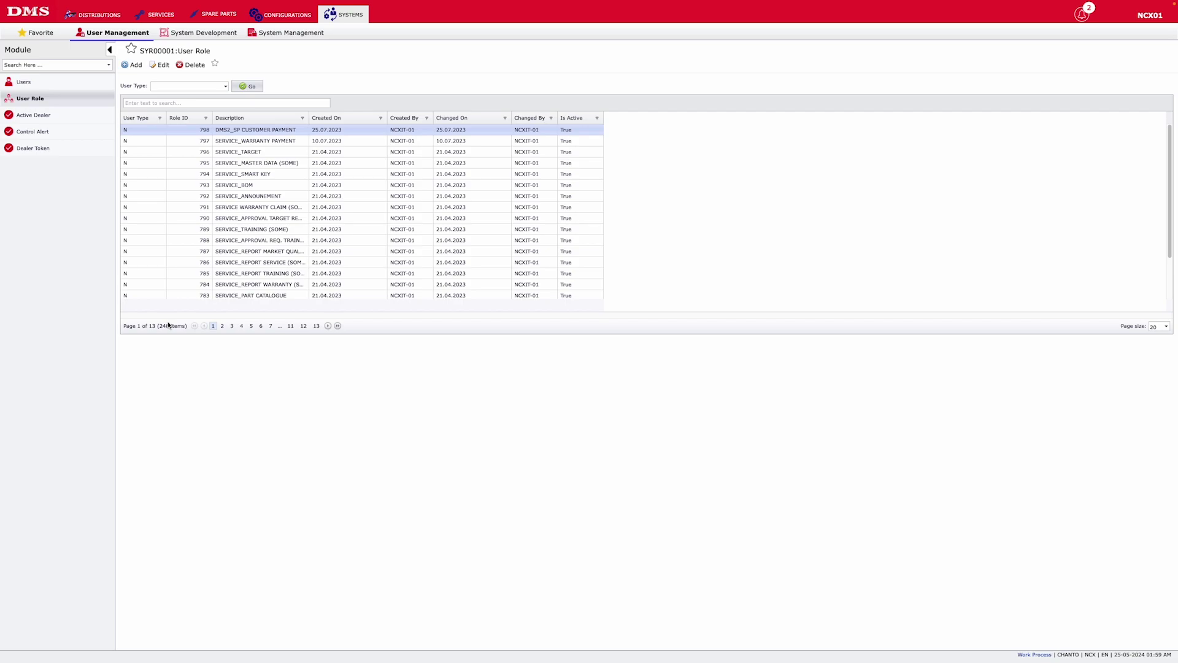
pyautogui.click(267, 143)
pyautogui.click(268, 151)
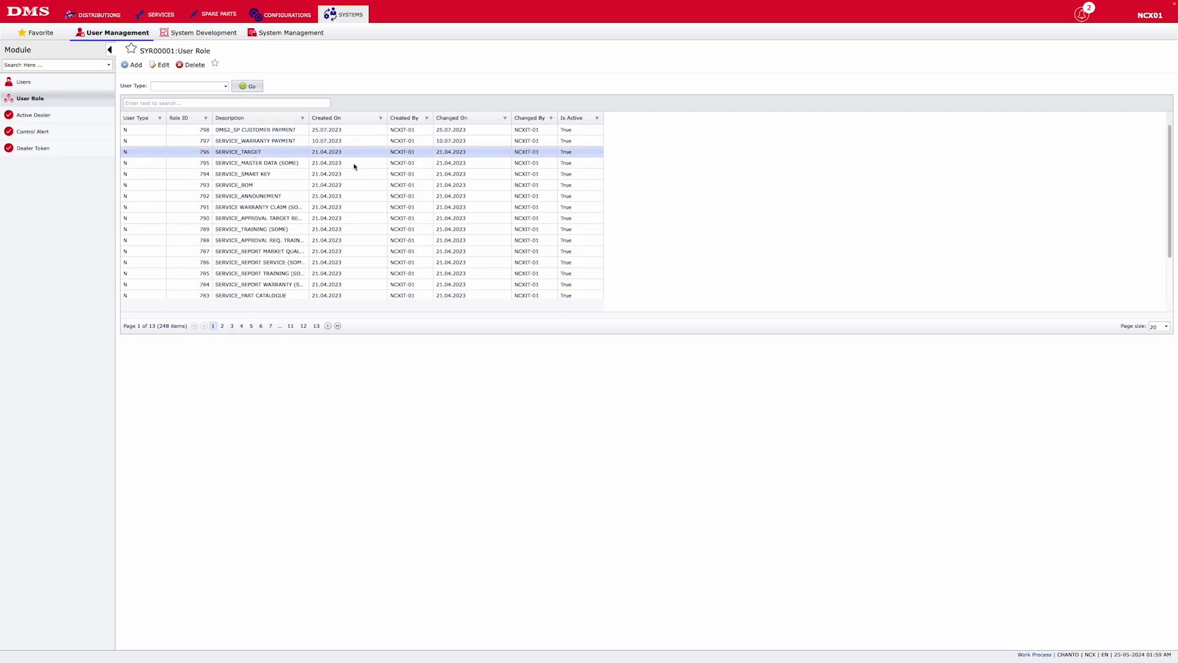
pyautogui.click(242, 188)
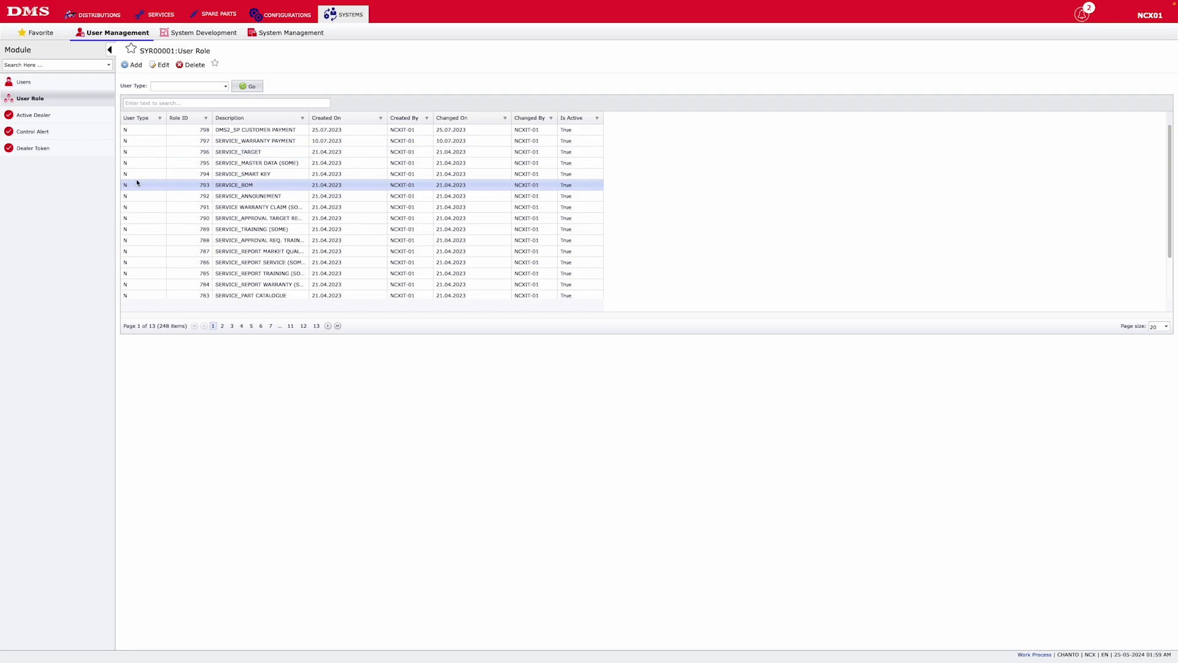
# View the Active Dealer and Control Alert pages and list the System Development pages
pyautogui.click(41, 115)
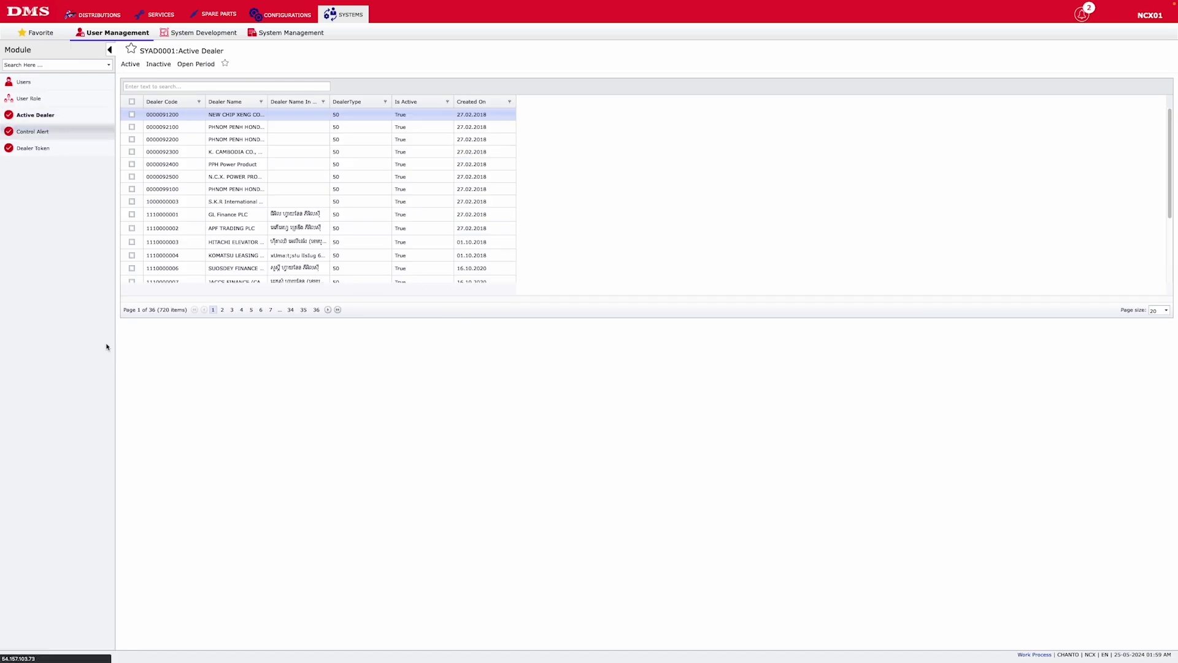
pyautogui.click(36, 134)
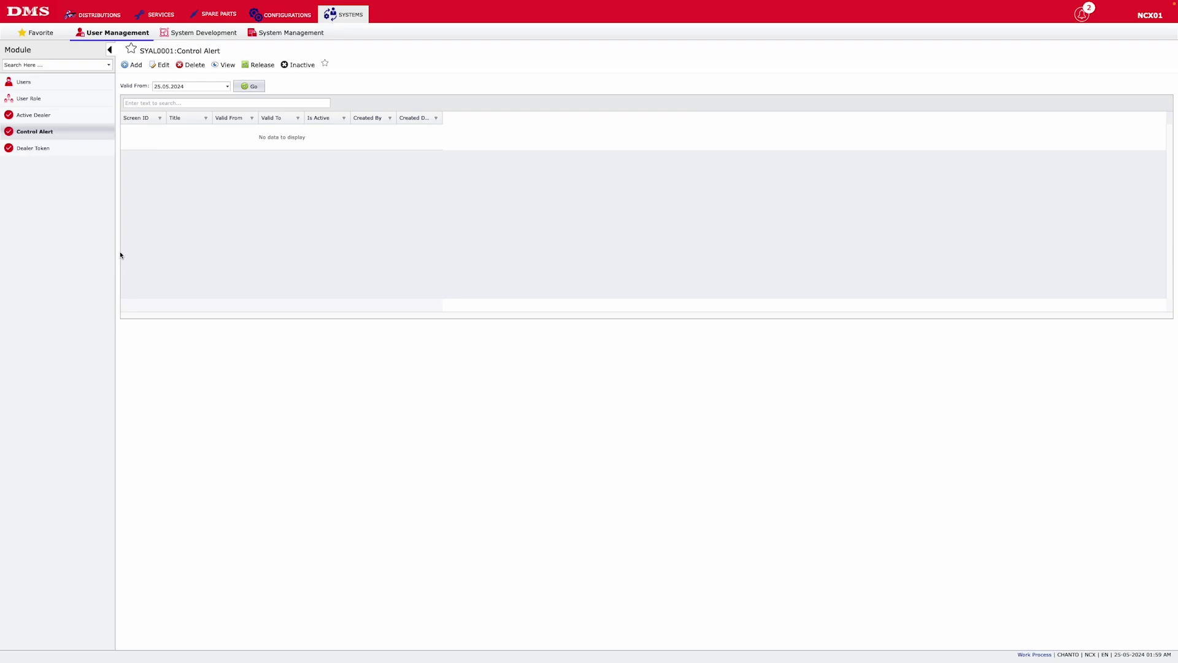
pyautogui.click(202, 32)
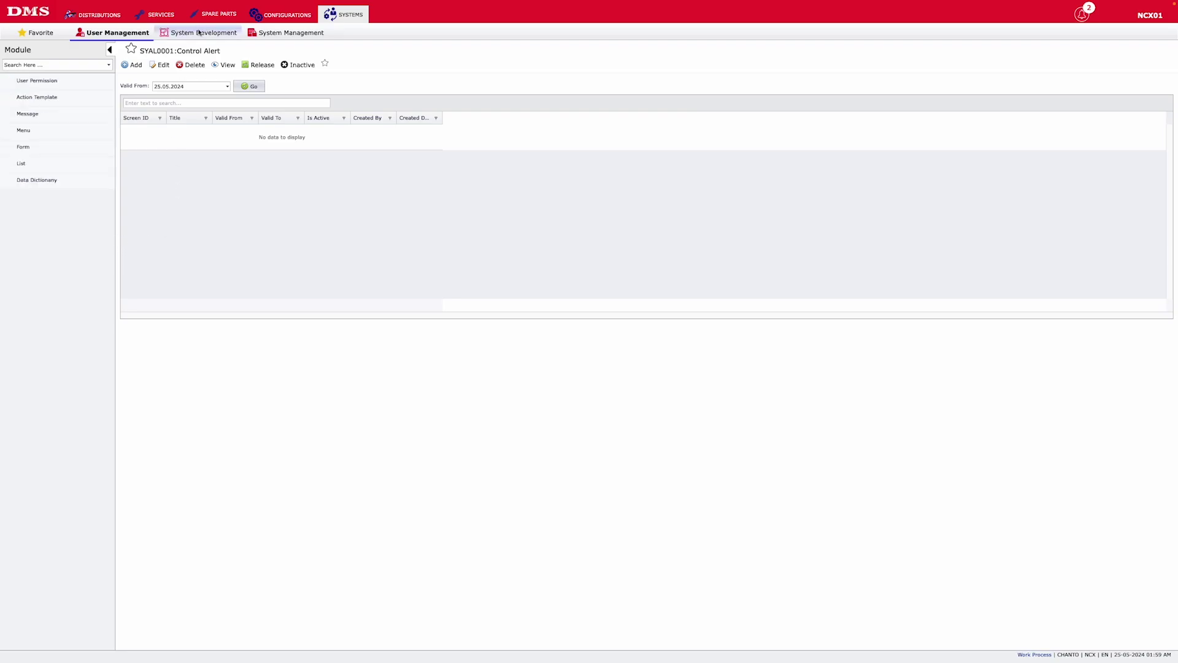
# Open the User Permission page and show the permission tree for the NCX template type
pyautogui.click(57, 85)
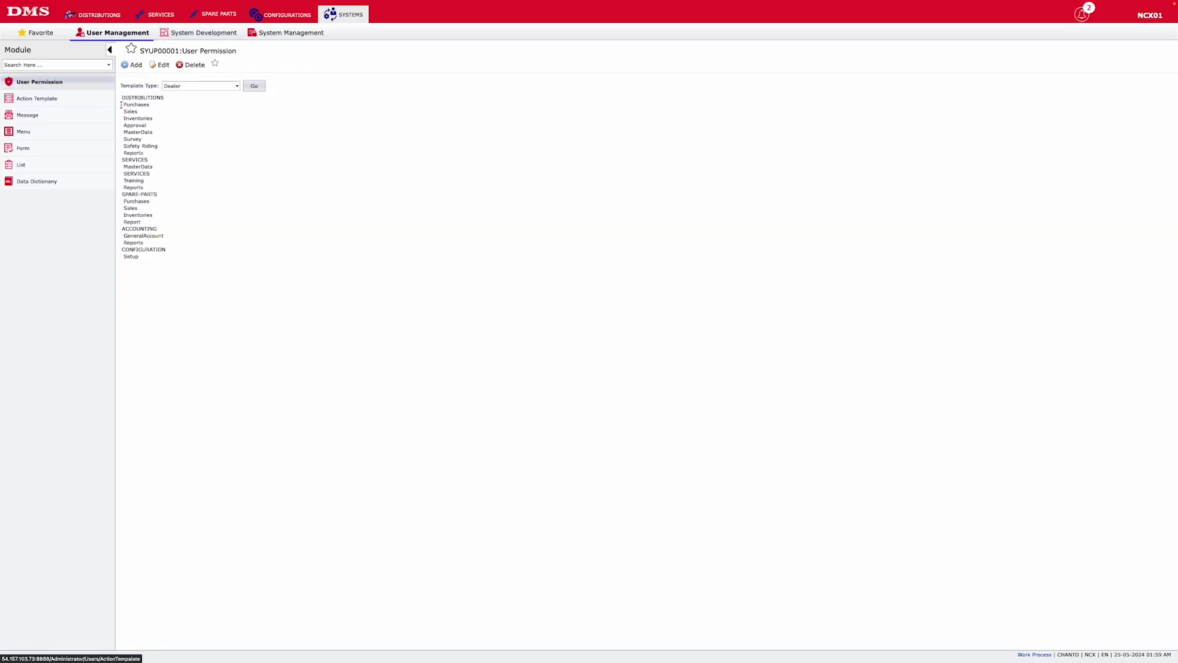
pyautogui.click(233, 86)
pyautogui.click(211, 95)
pyautogui.click(254, 86)
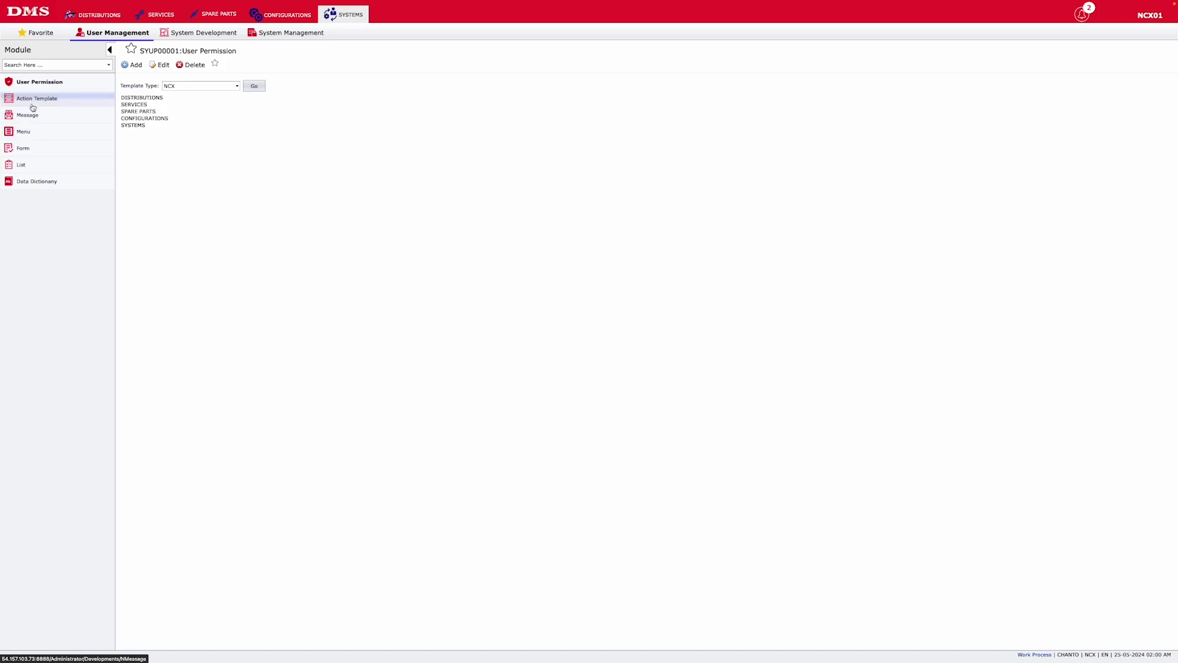
# View the Action Template list and look through the descriptions in the Message list
pyautogui.click(62, 103)
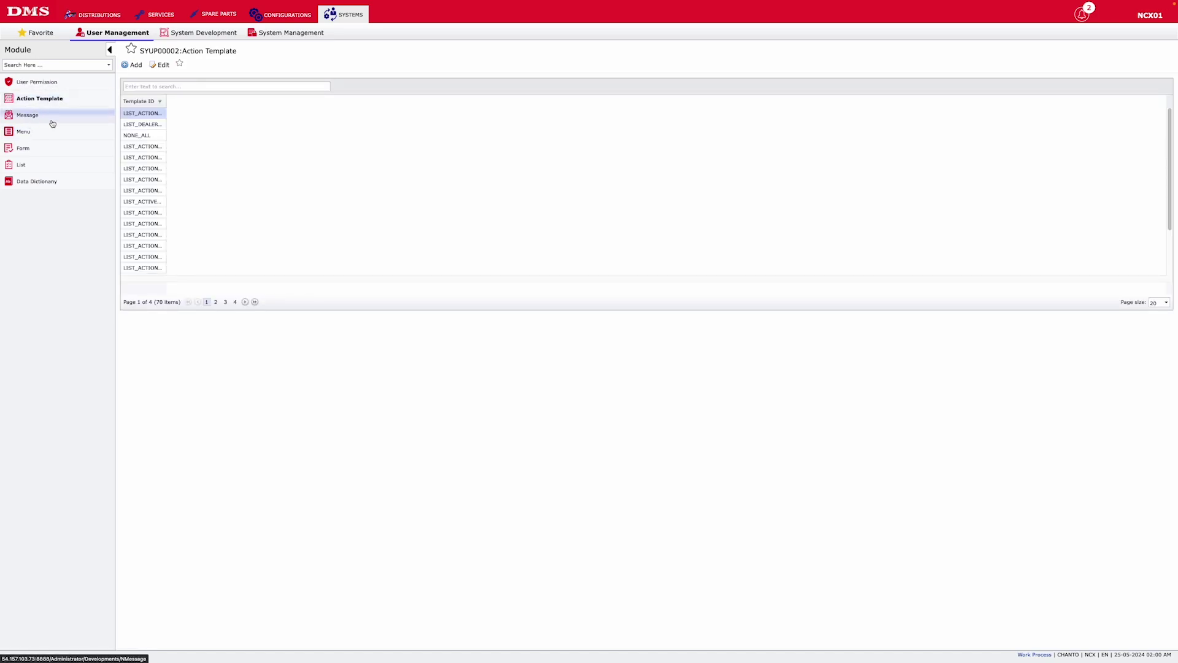
pyautogui.click(63, 116)
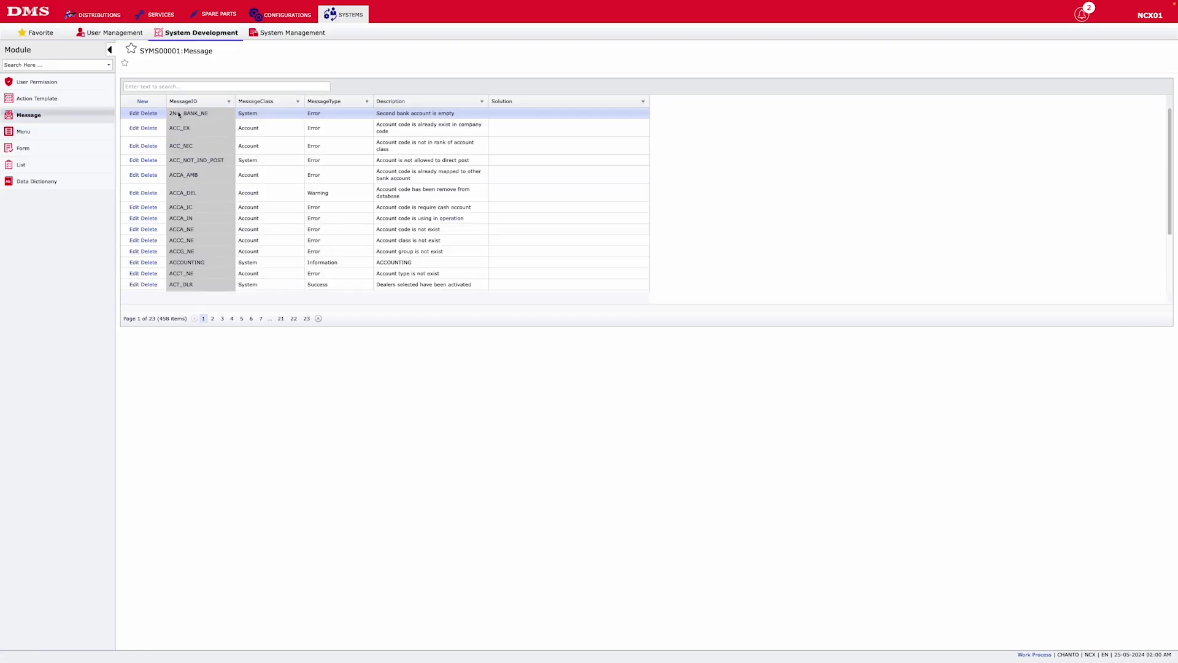
pyautogui.moveTo(382, 113); pyautogui.dragTo(455, 113)
pyautogui.moveTo(377, 114); pyautogui.dragTo(457, 115)
pyautogui.click(459, 117)
# Look through the Menu list entries, including SERVICES, SPARE PARTS and Logistic, and list the System Management pages
pyautogui.click(42, 130)
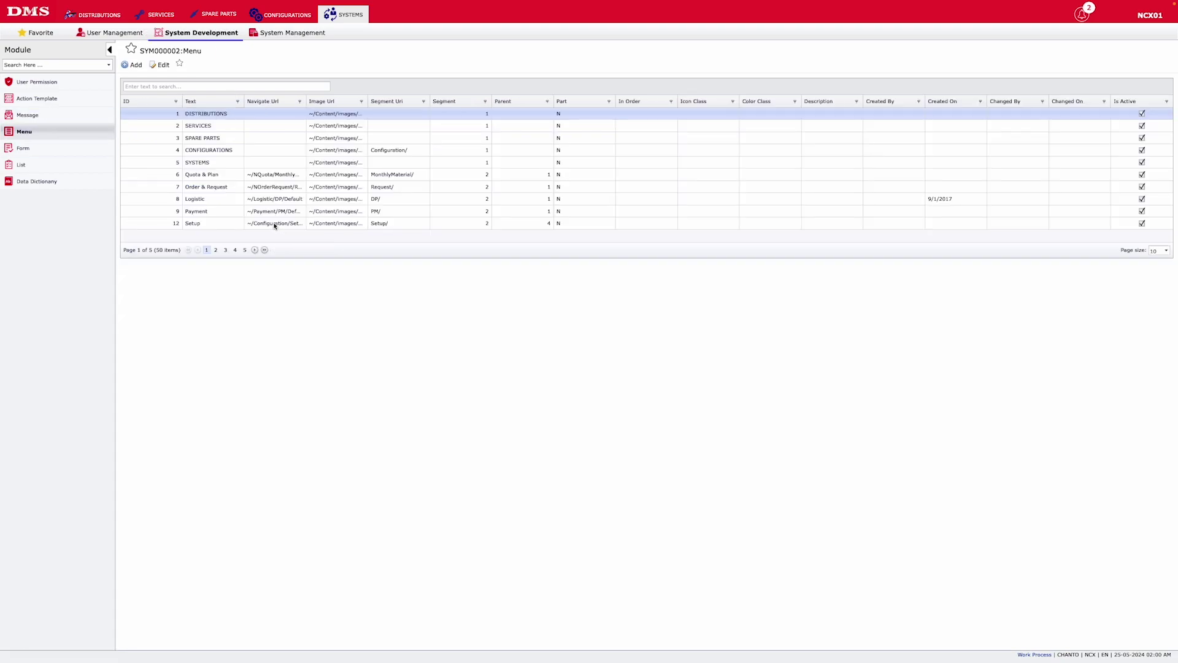
pyautogui.click(219, 127)
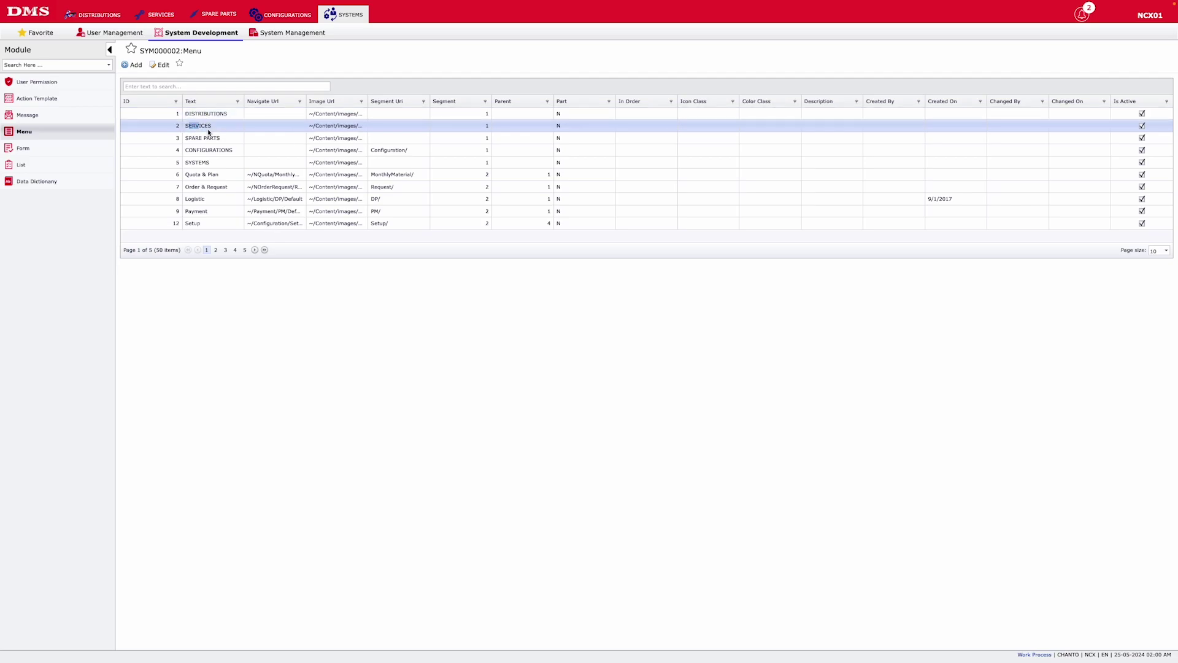
pyautogui.click(209, 138)
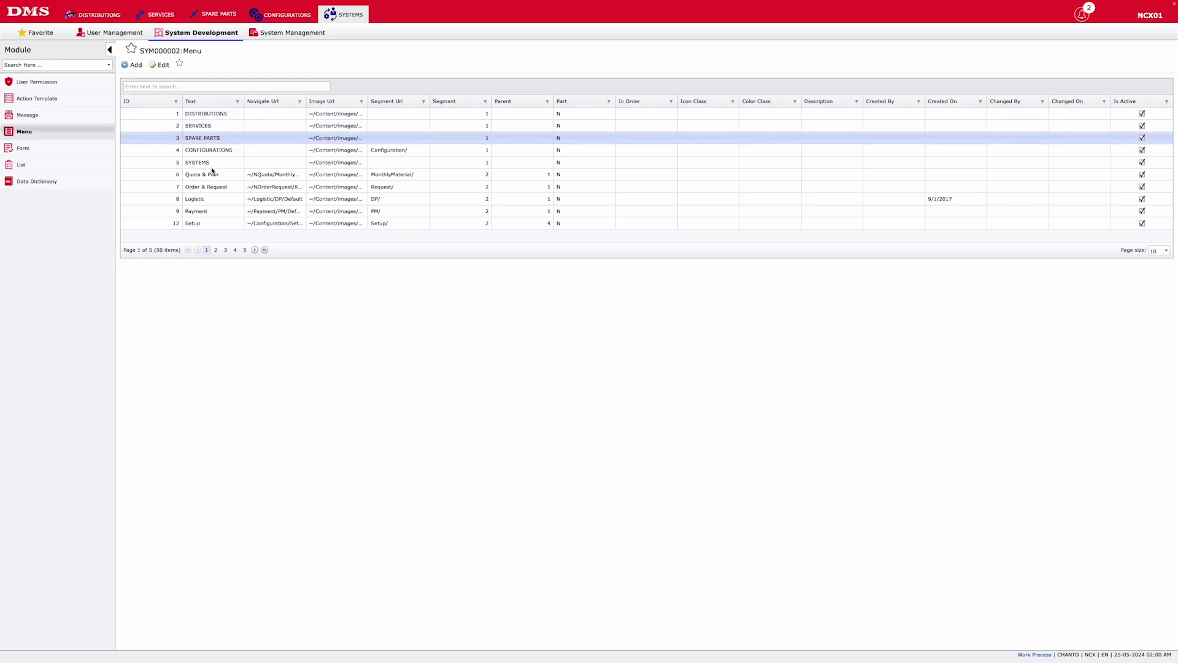
pyautogui.click(212, 174)
pyautogui.click(208, 186)
pyautogui.click(204, 199)
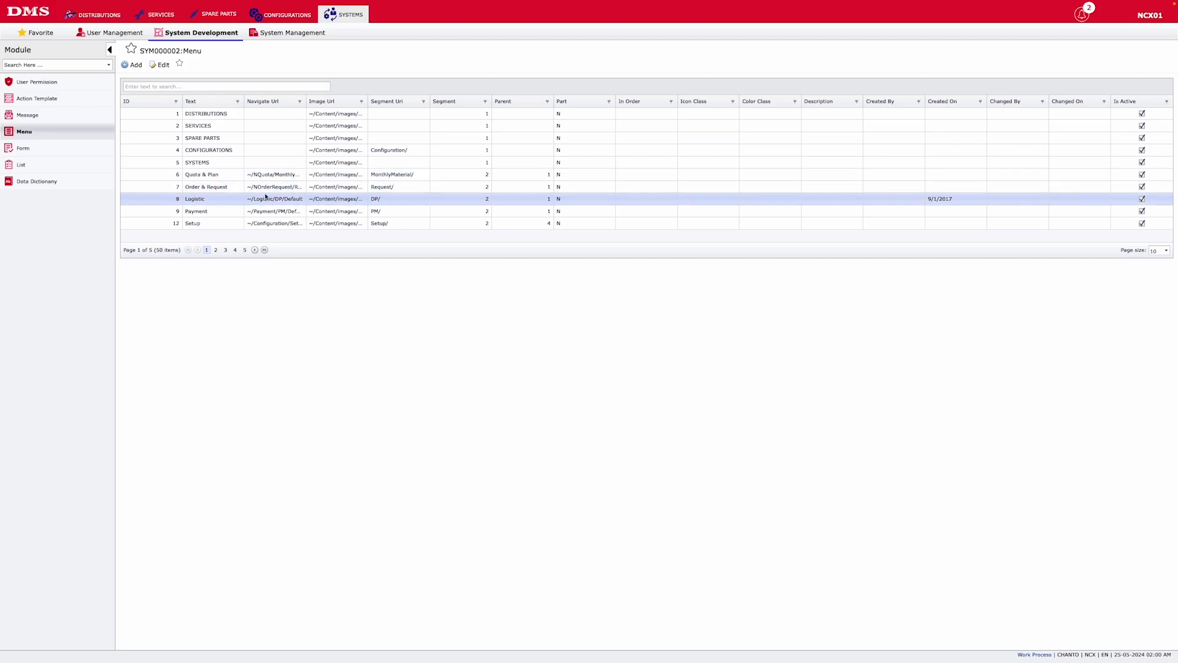
pyautogui.click(303, 36)
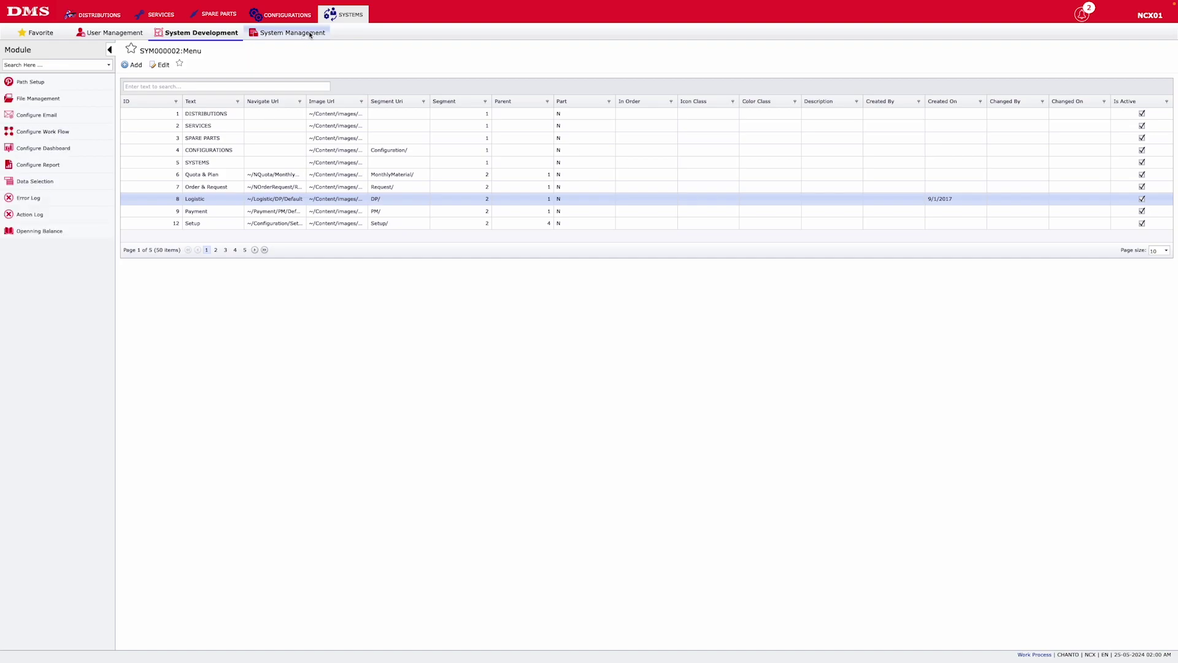